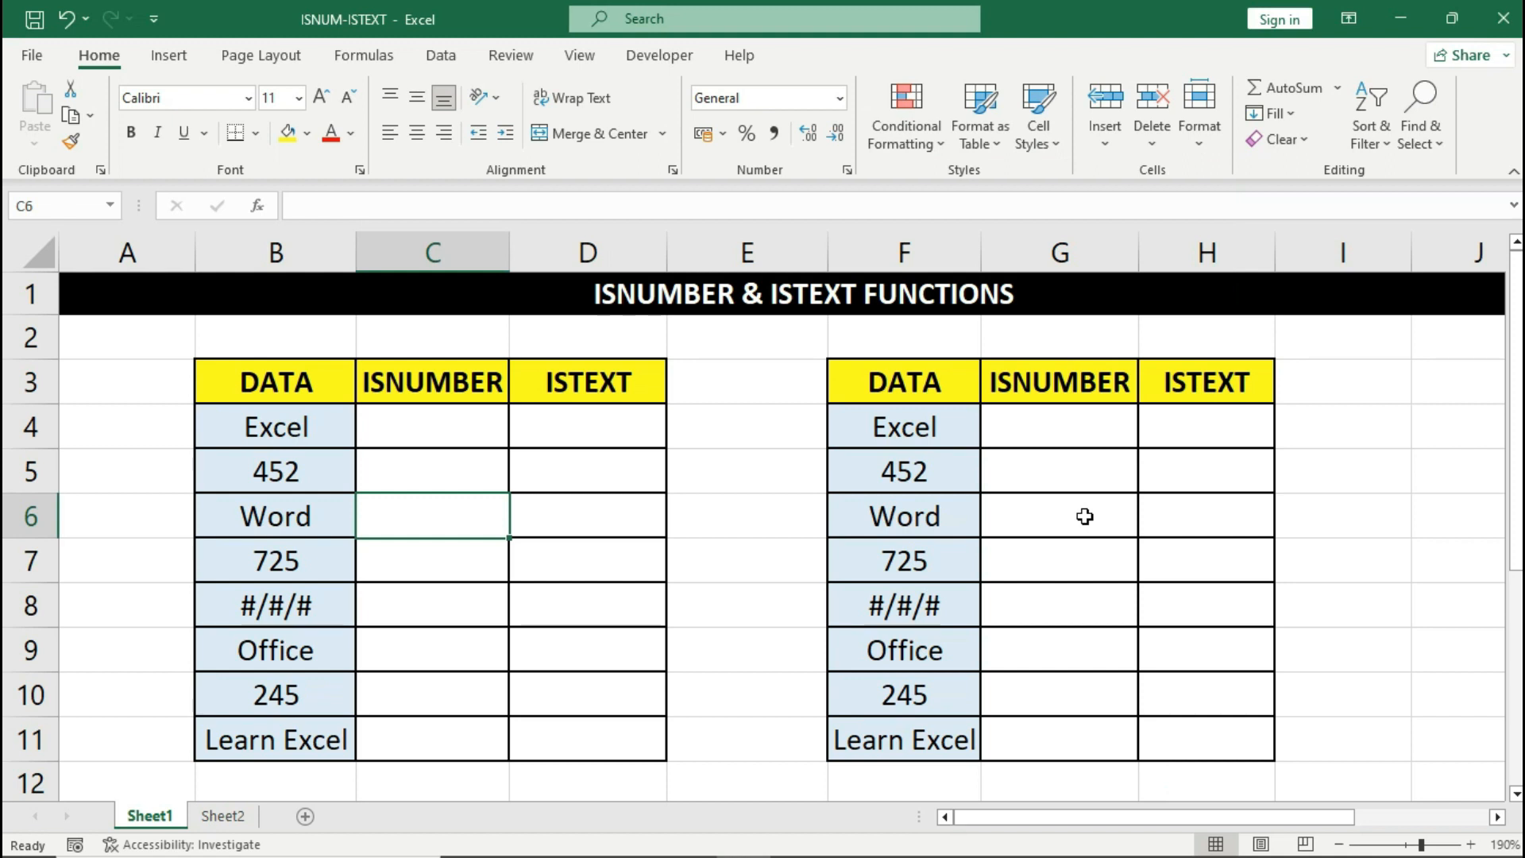
# - Enter =ISNUMBER(B4) in C4, which returns FALSE for the text 'Excel'
pyautogui.click(457, 413)
pyautogui.write('=')
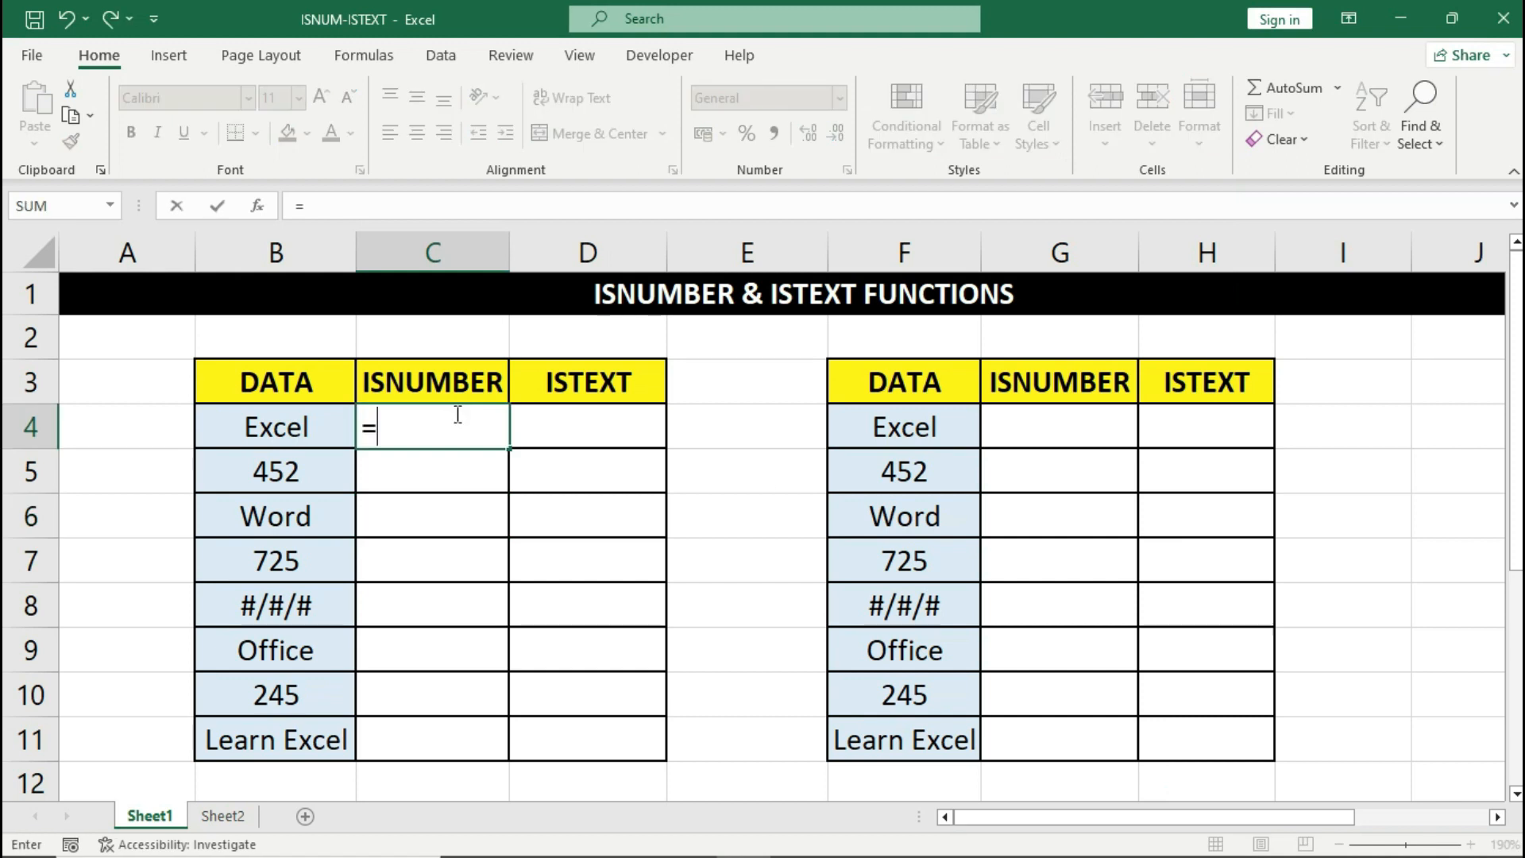
pyautogui.write('ISNU')
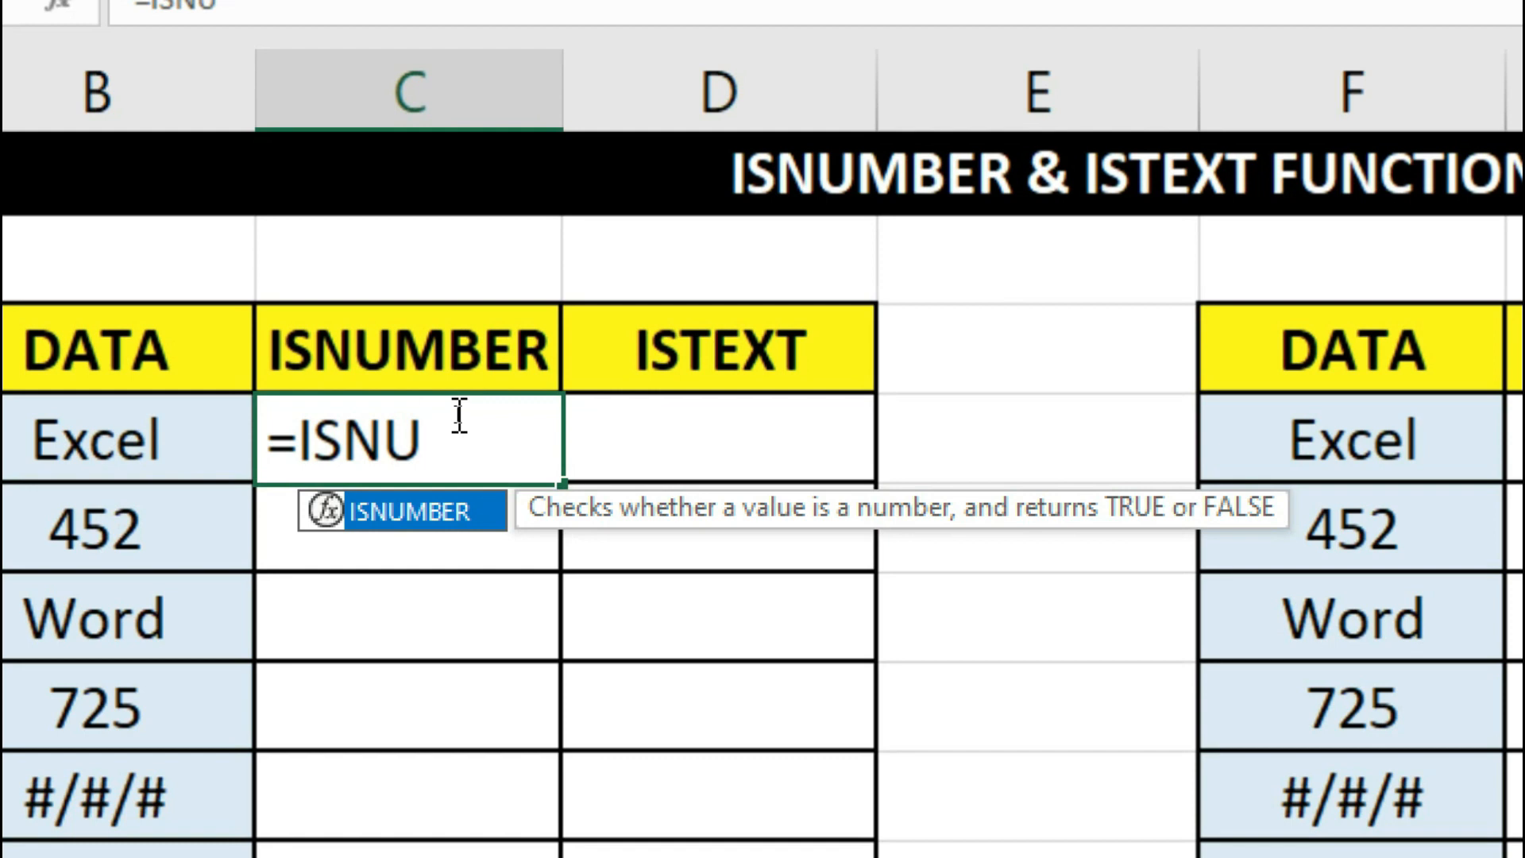
pyautogui.press('Tab')
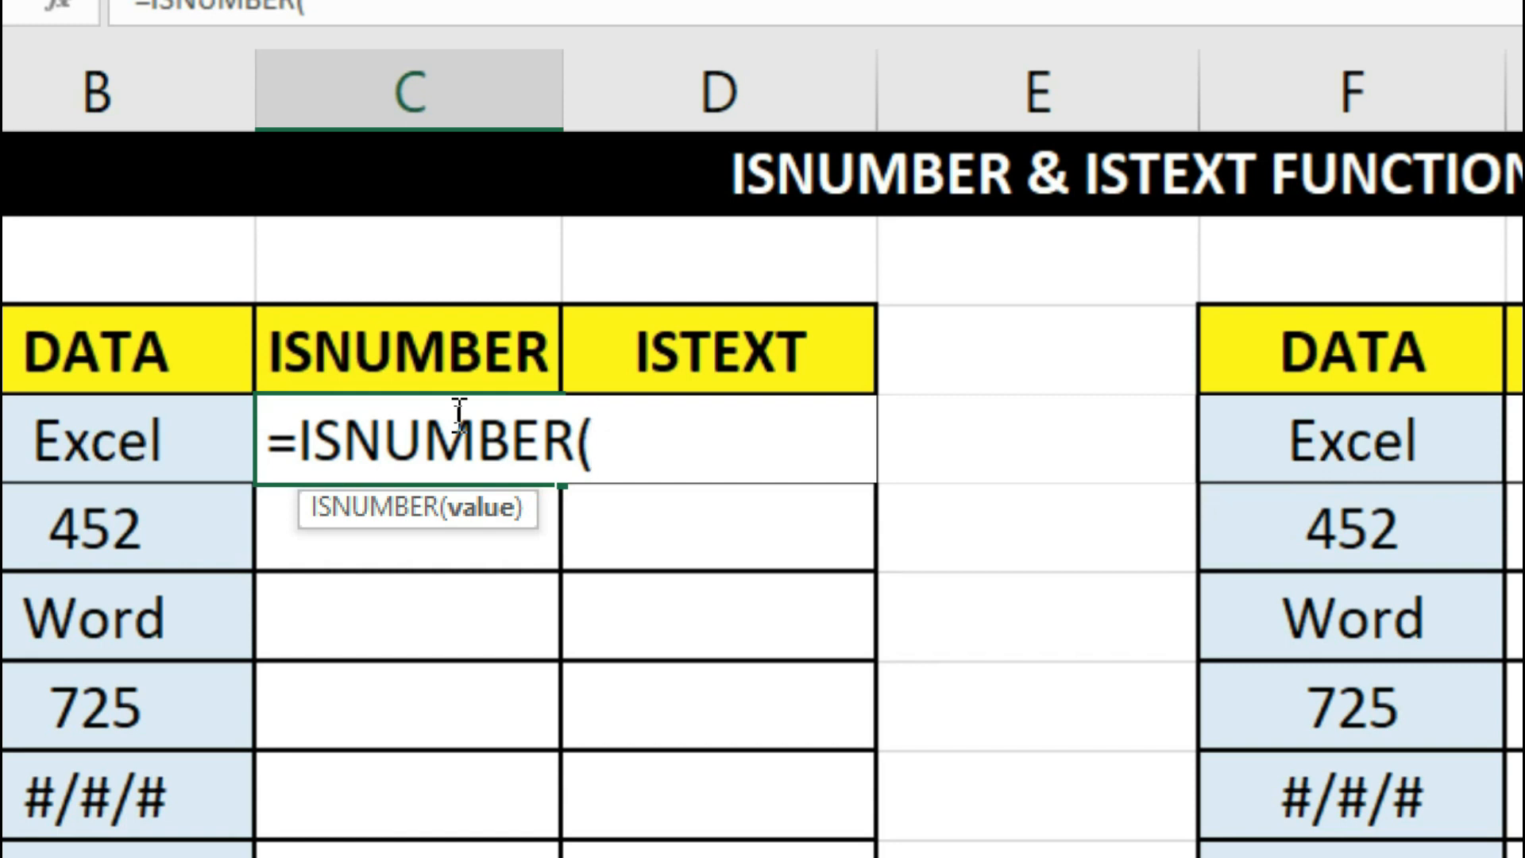
pyautogui.click(192, 443)
pyautogui.write(')')
pyautogui.press('Return')
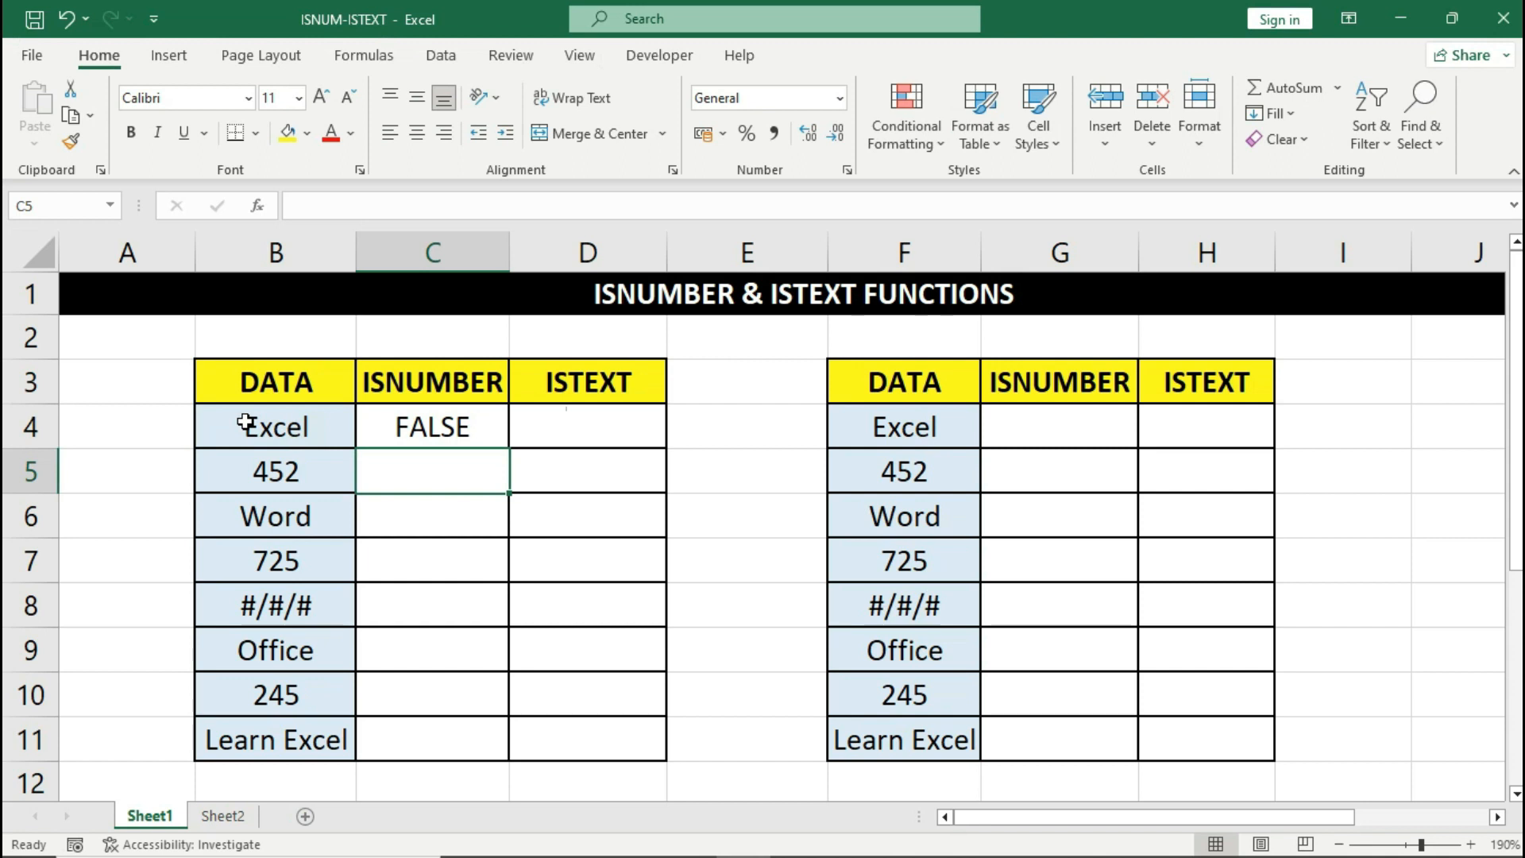
pyautogui.click(381, 415)
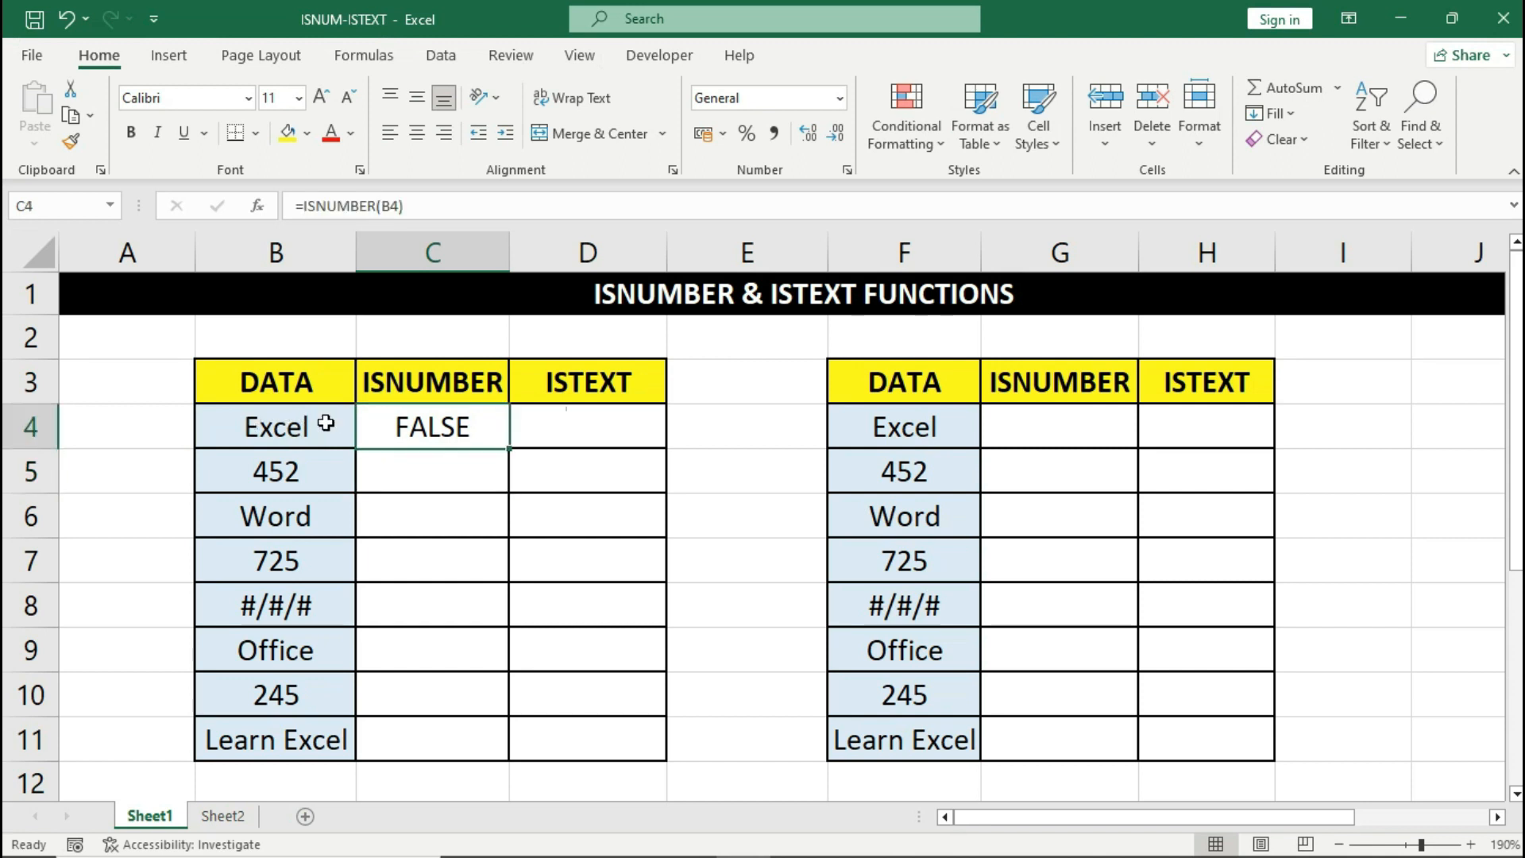
pyautogui.click(326, 423)
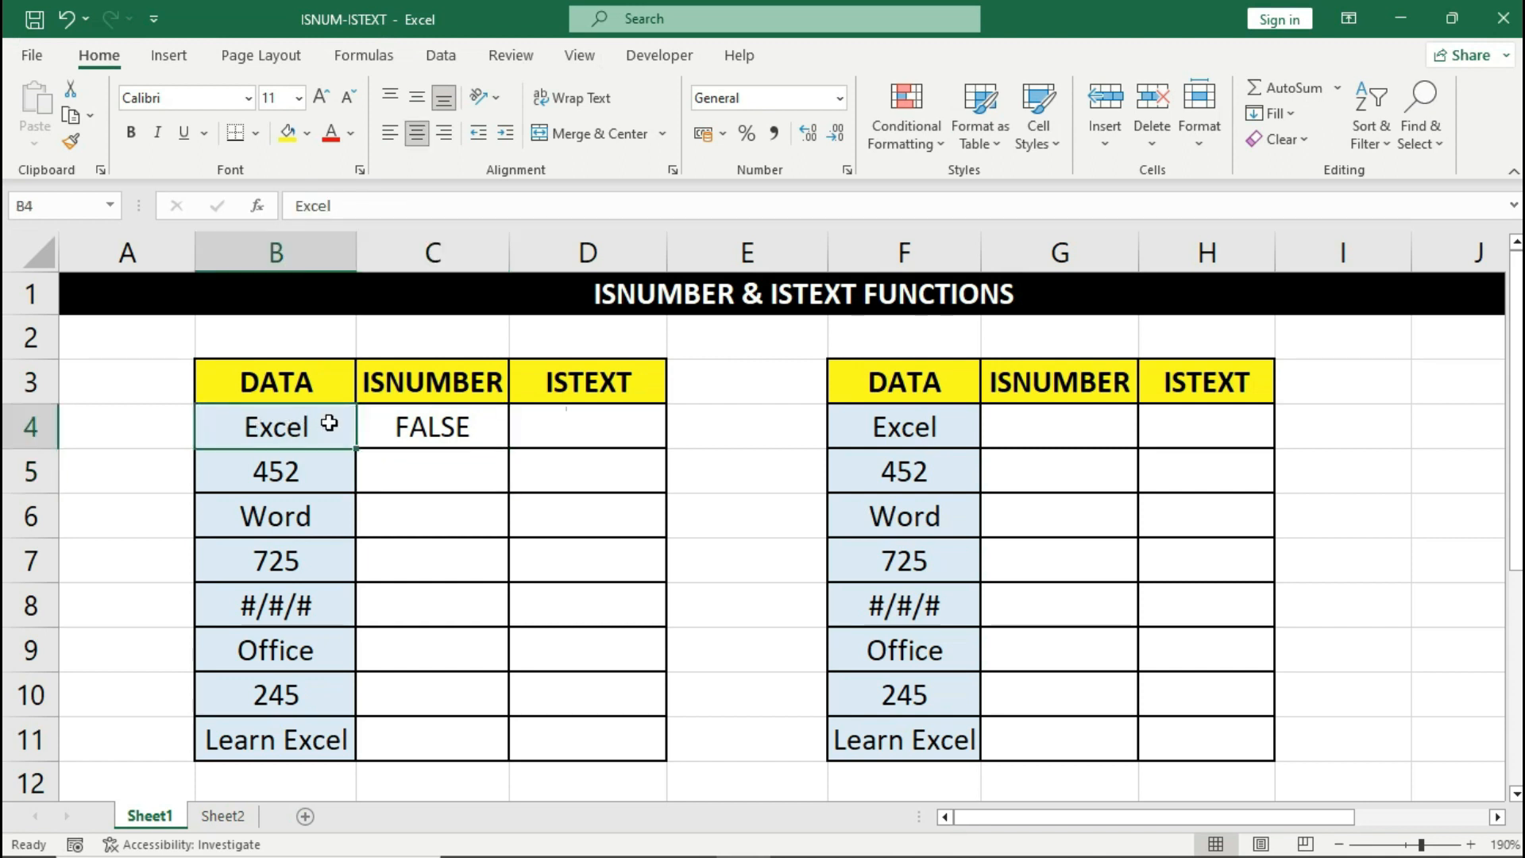
pyautogui.click(379, 424)
# - Fill the ISNUMBER formula from C4 down to C11 and spot-check C5, C6 and C8
pyautogui.moveTo(511, 451); pyautogui.dragTo(507, 748)
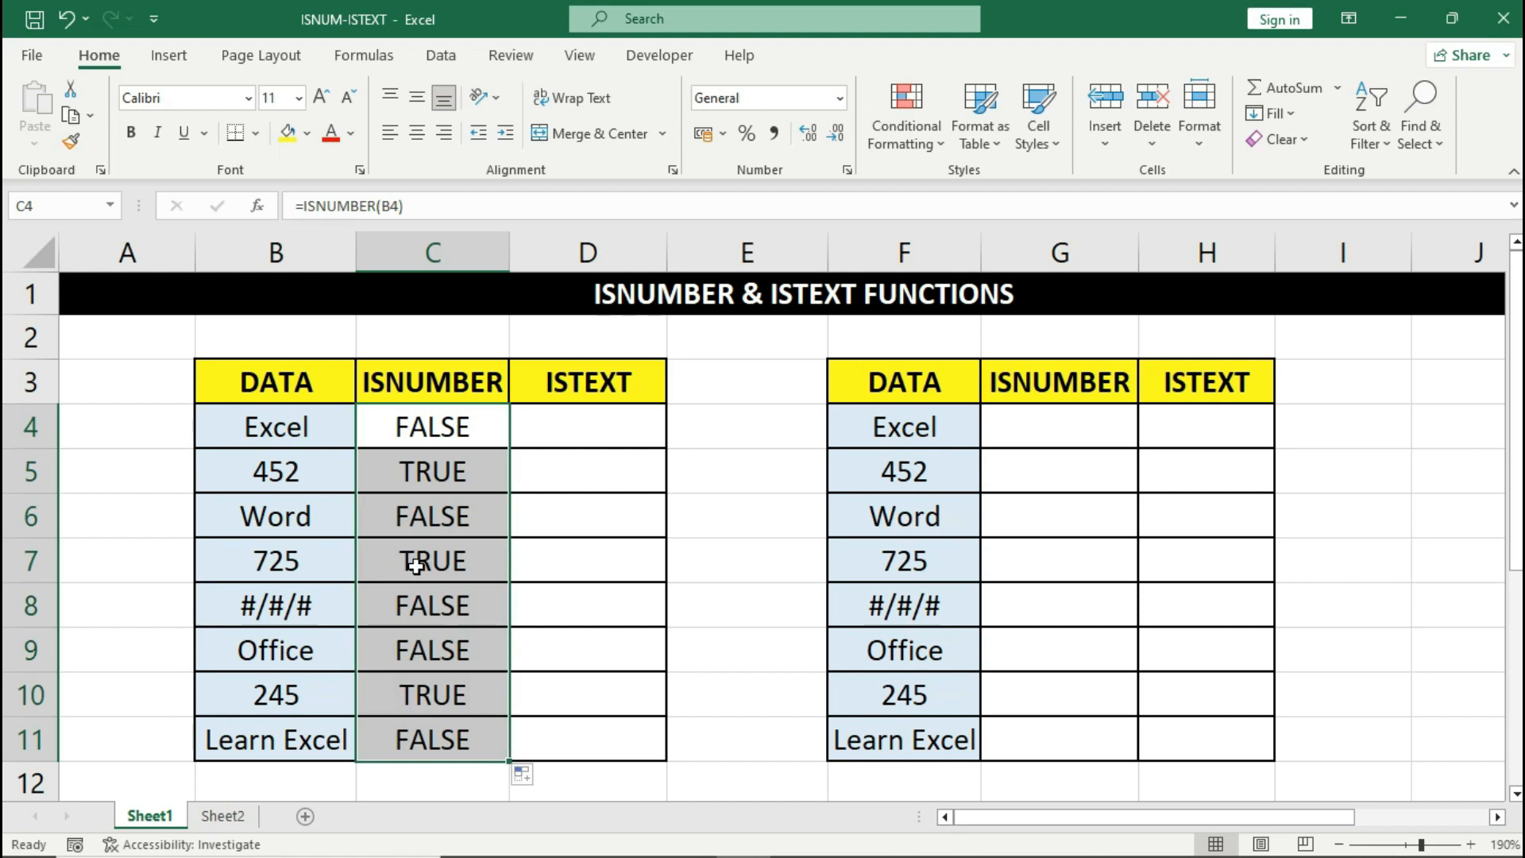
pyautogui.click(329, 483)
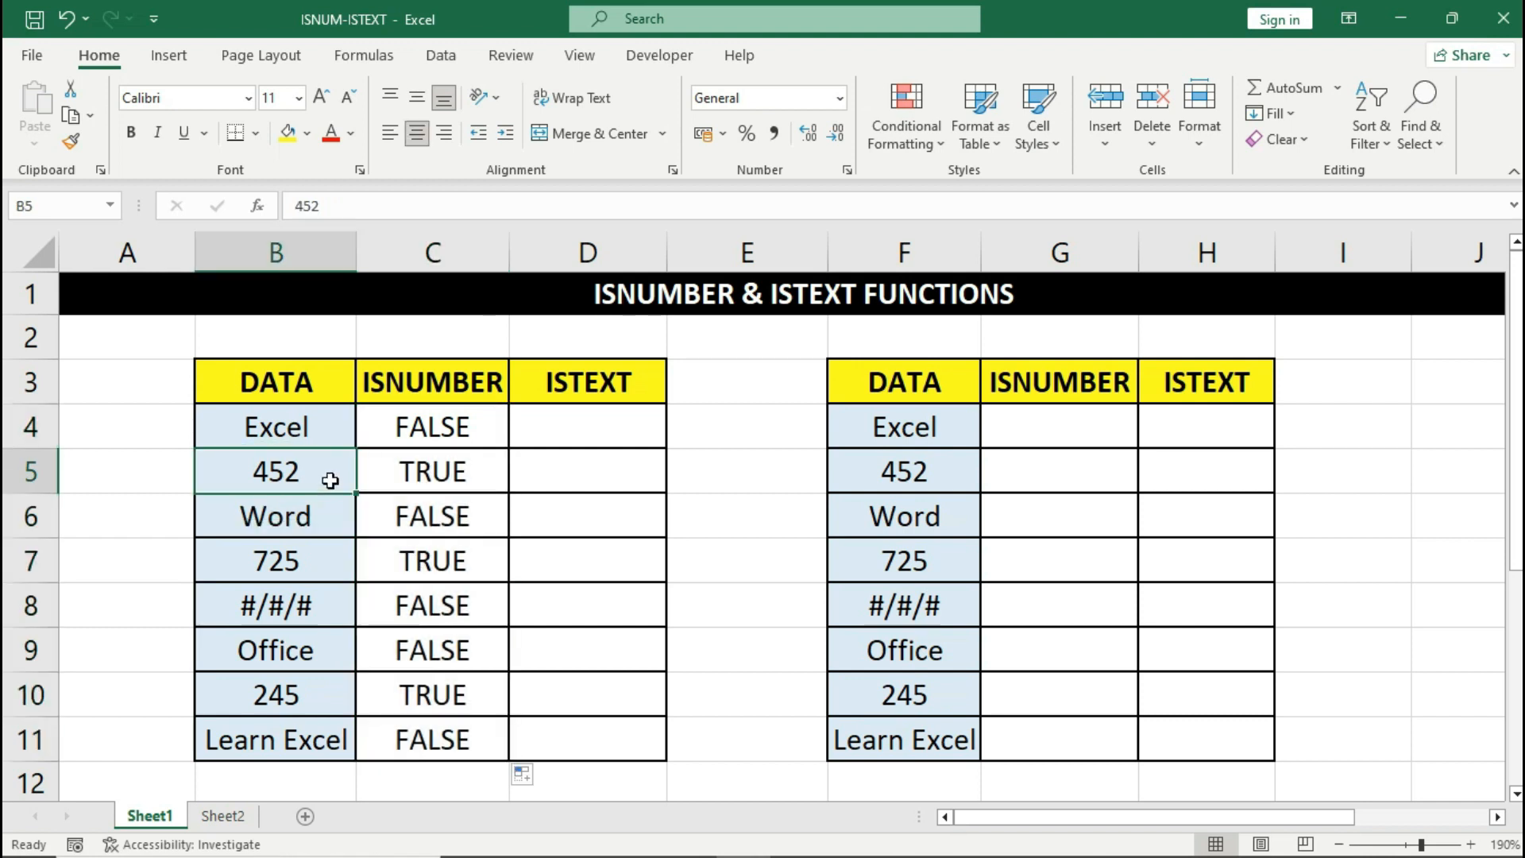
pyautogui.click(391, 475)
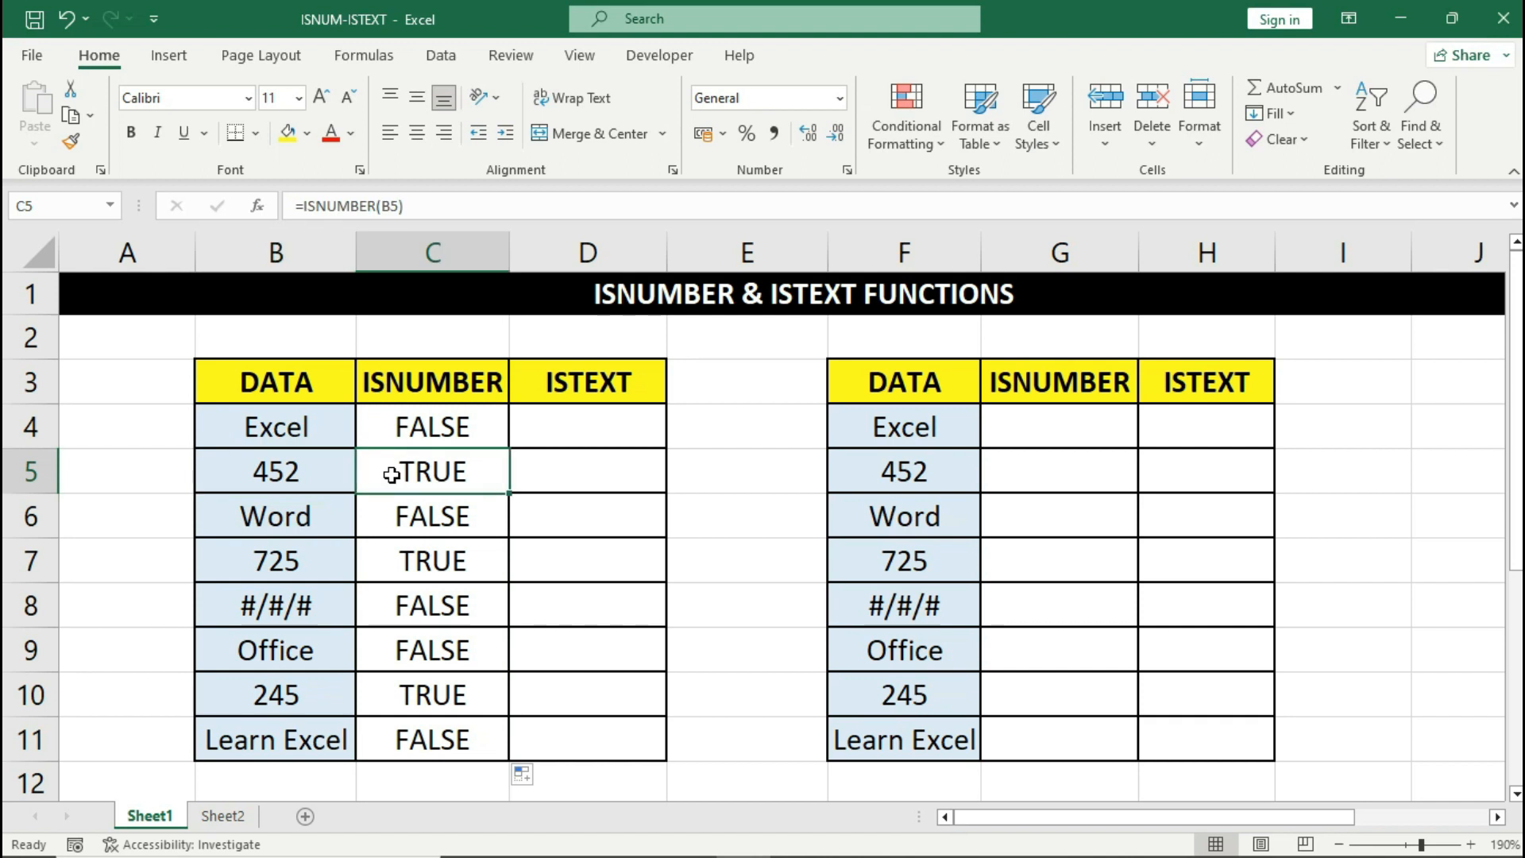
pyautogui.click(328, 515)
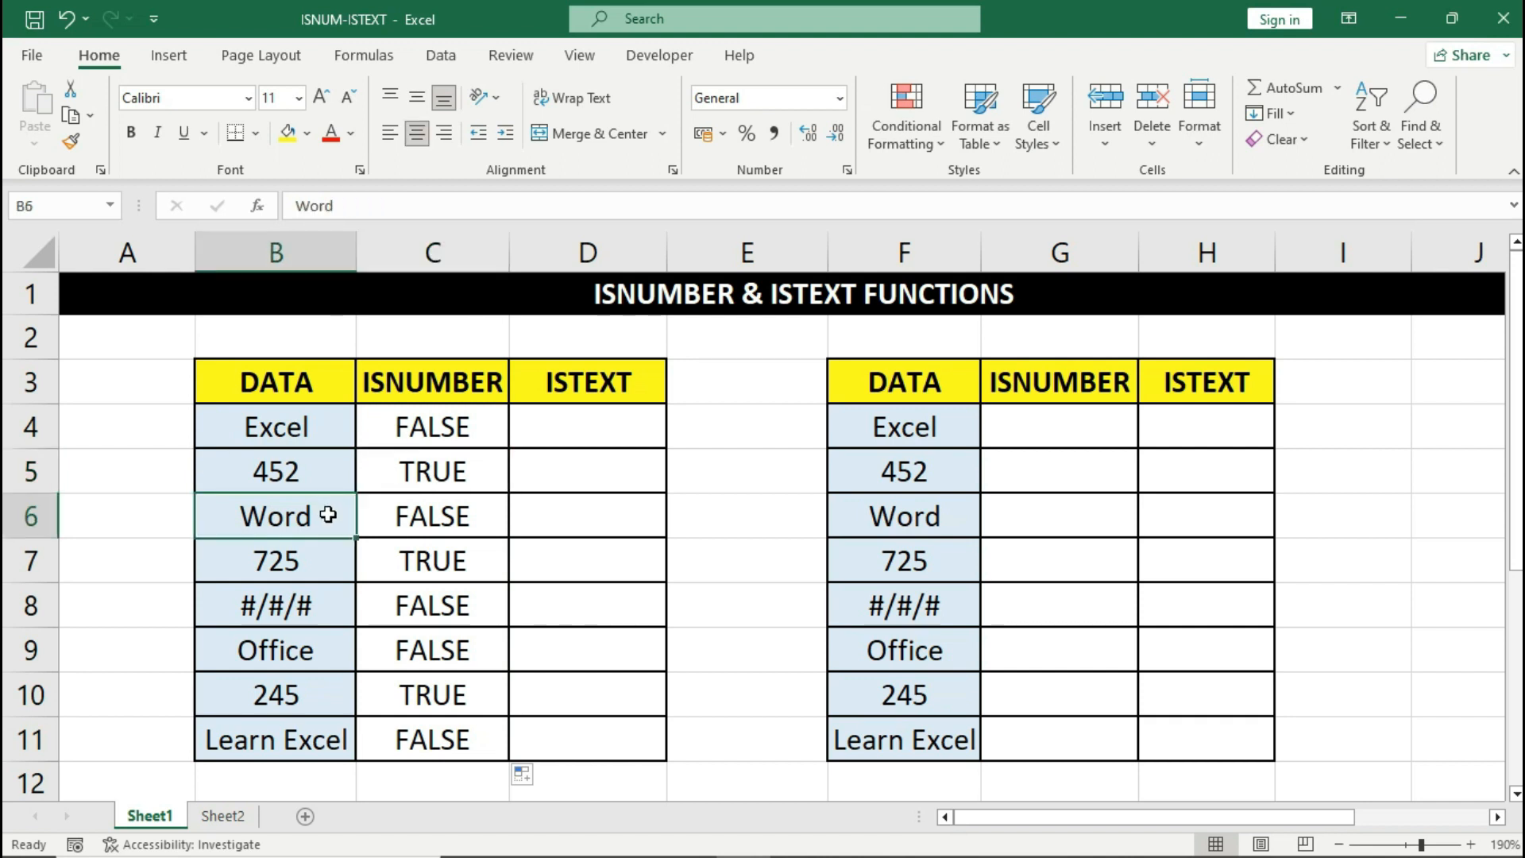
pyautogui.click(377, 518)
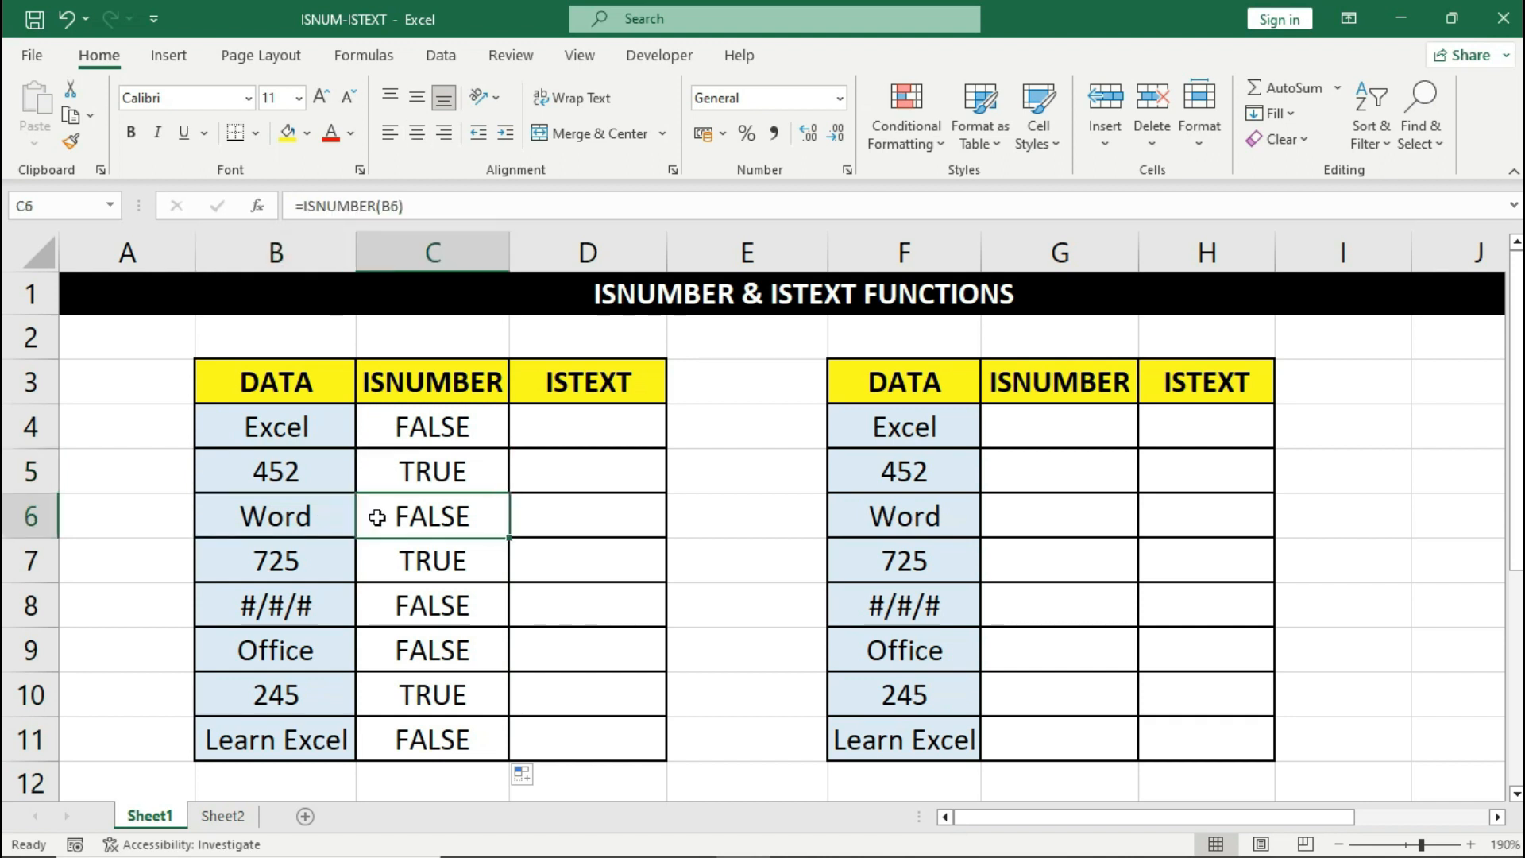
pyautogui.click(298, 606)
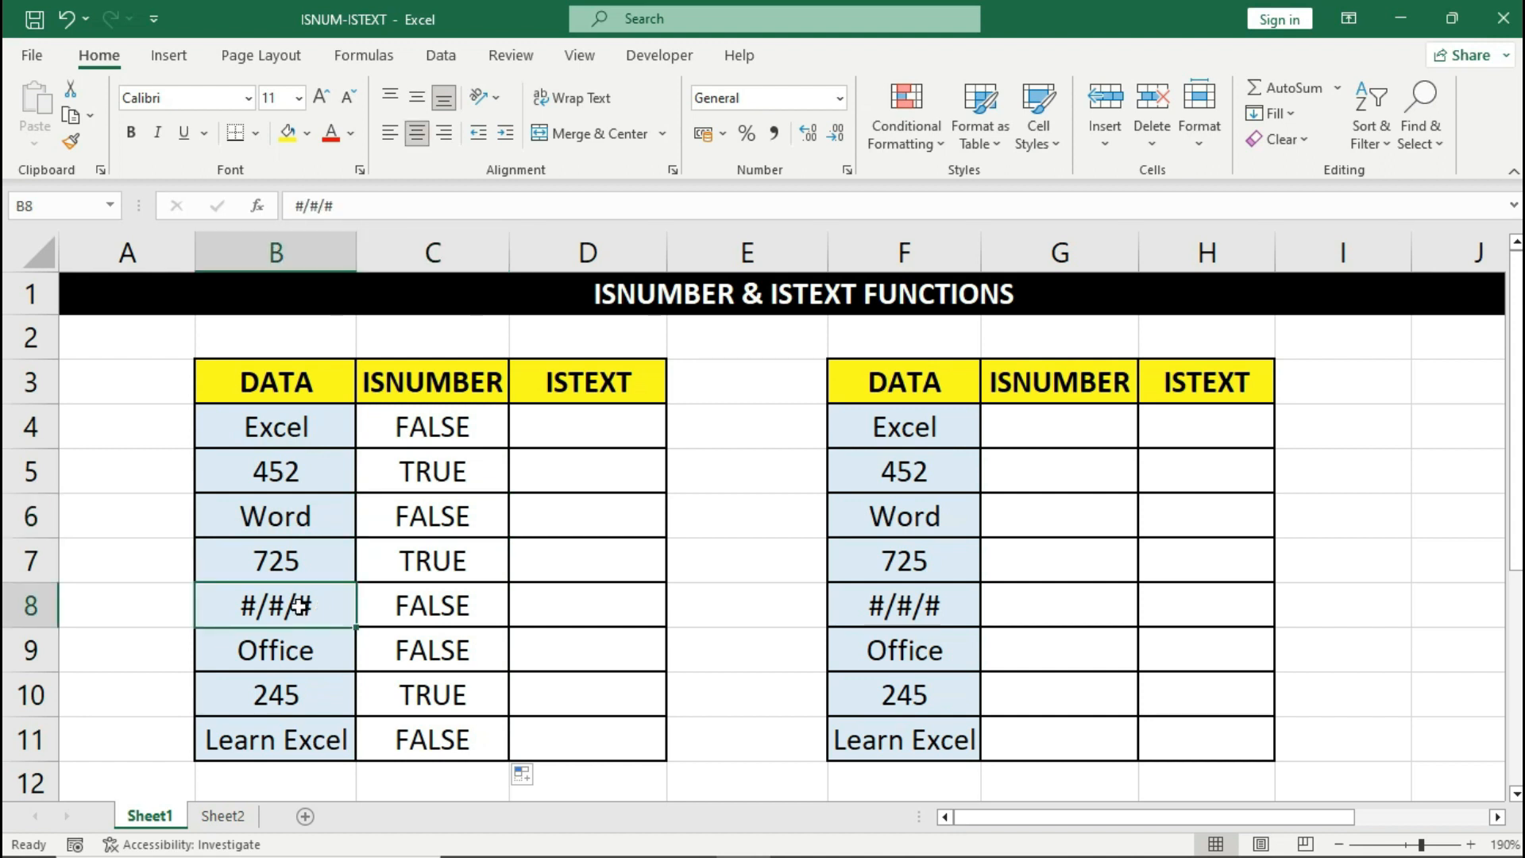
pyautogui.click(373, 606)
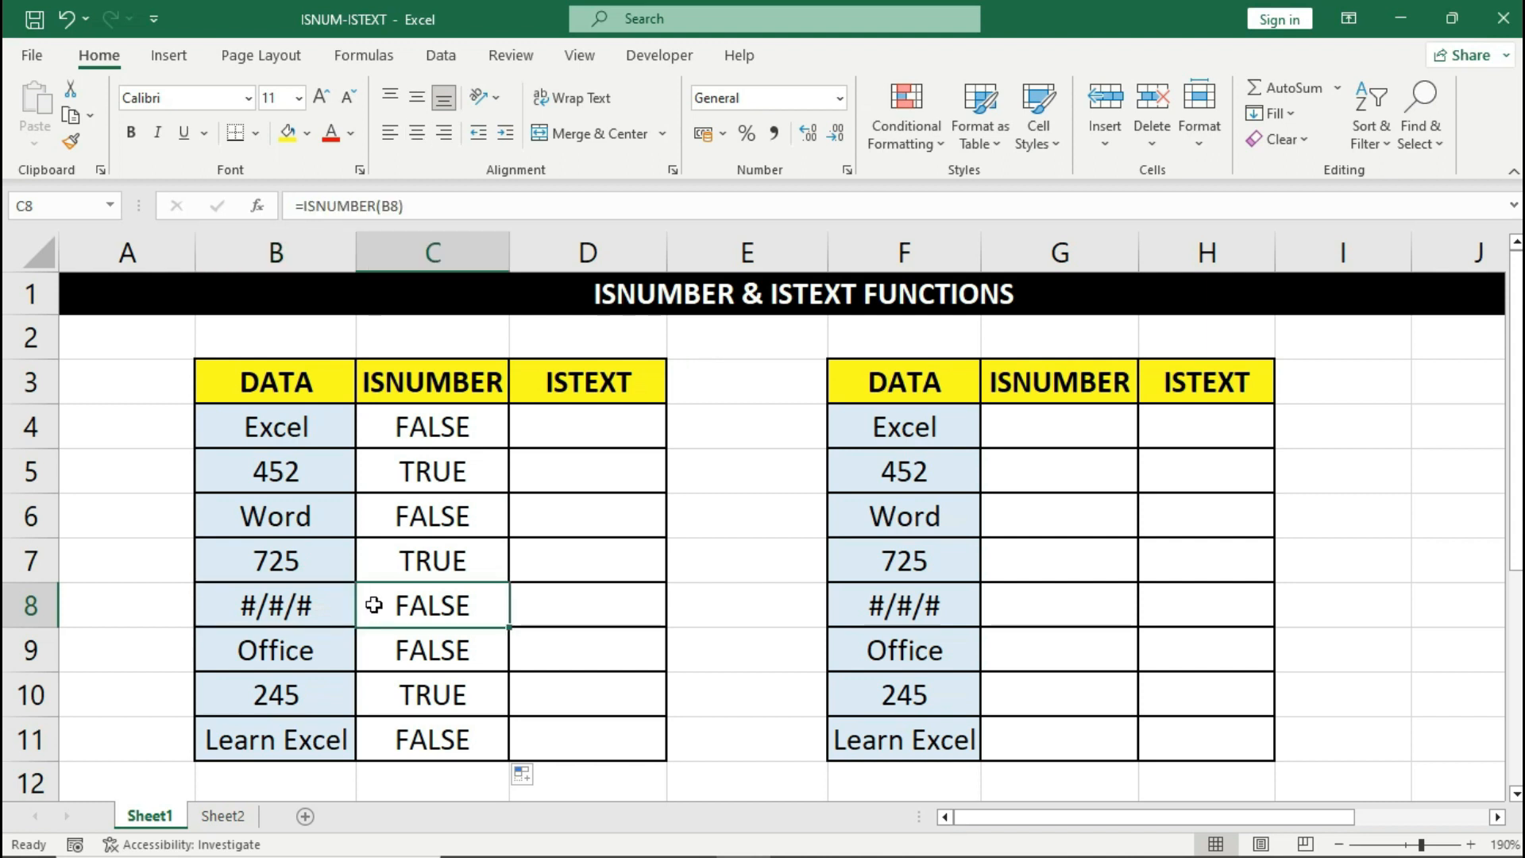
pyautogui.click(332, 604)
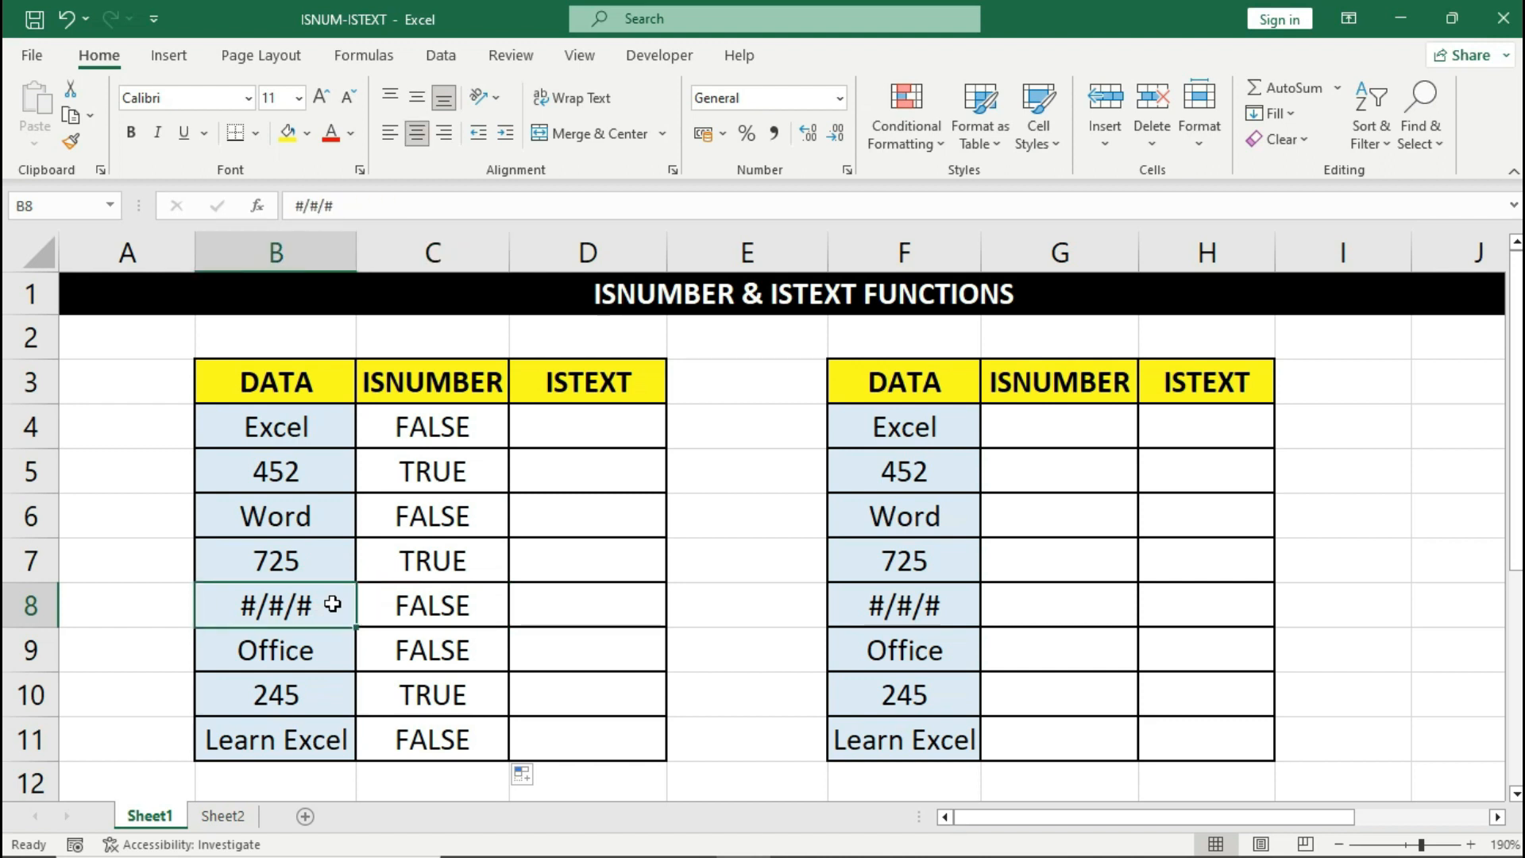
pyautogui.click(375, 603)
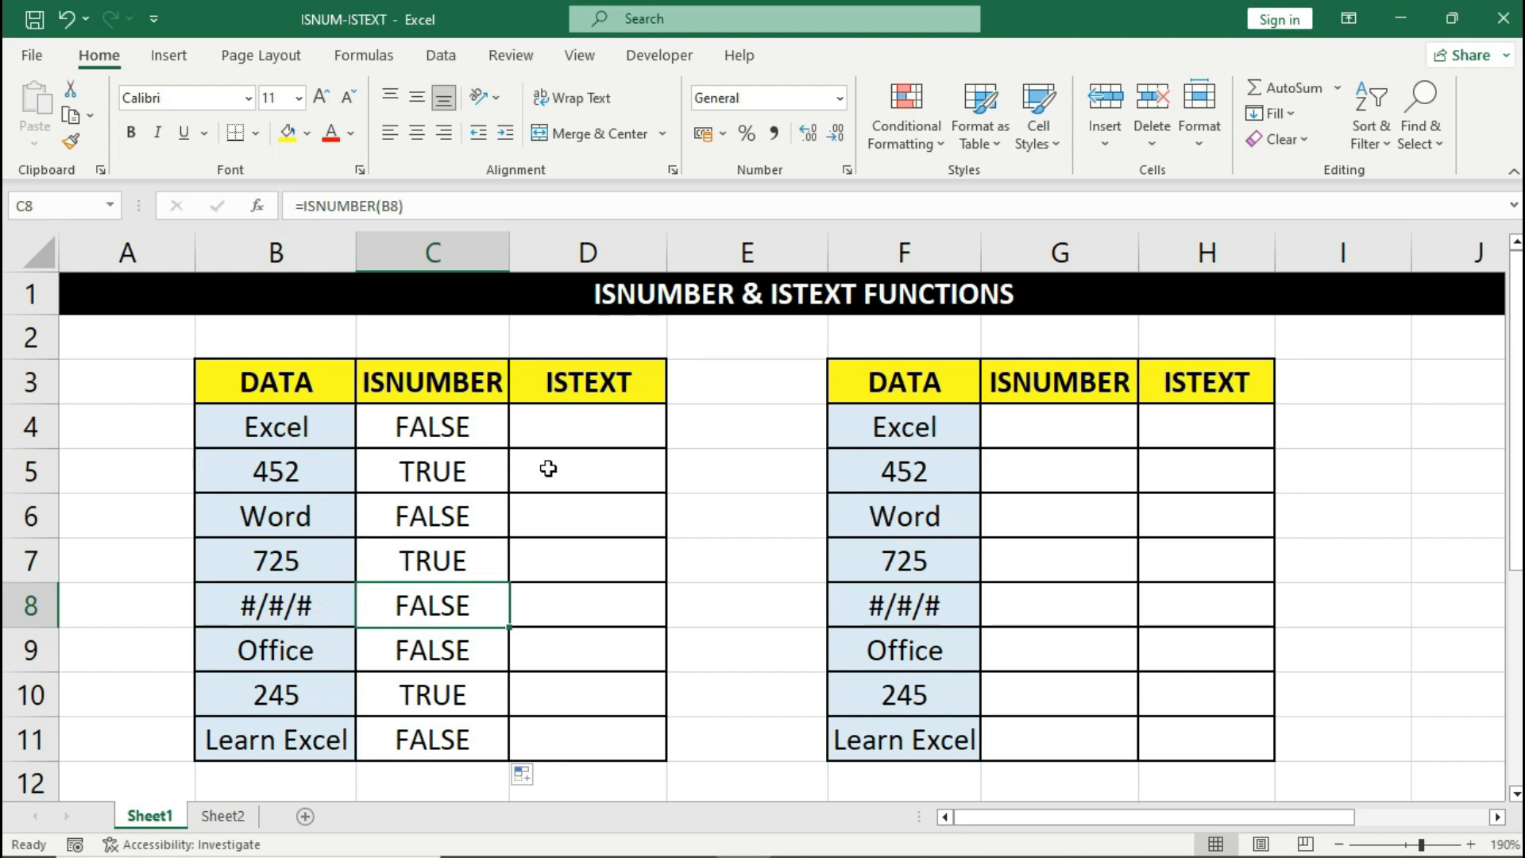
# - Enter =ISTEXT(B4) in D4, which returns TRUE for the text 'Excel'
pyautogui.click(569, 432)
pyautogui.write('=ISTE')
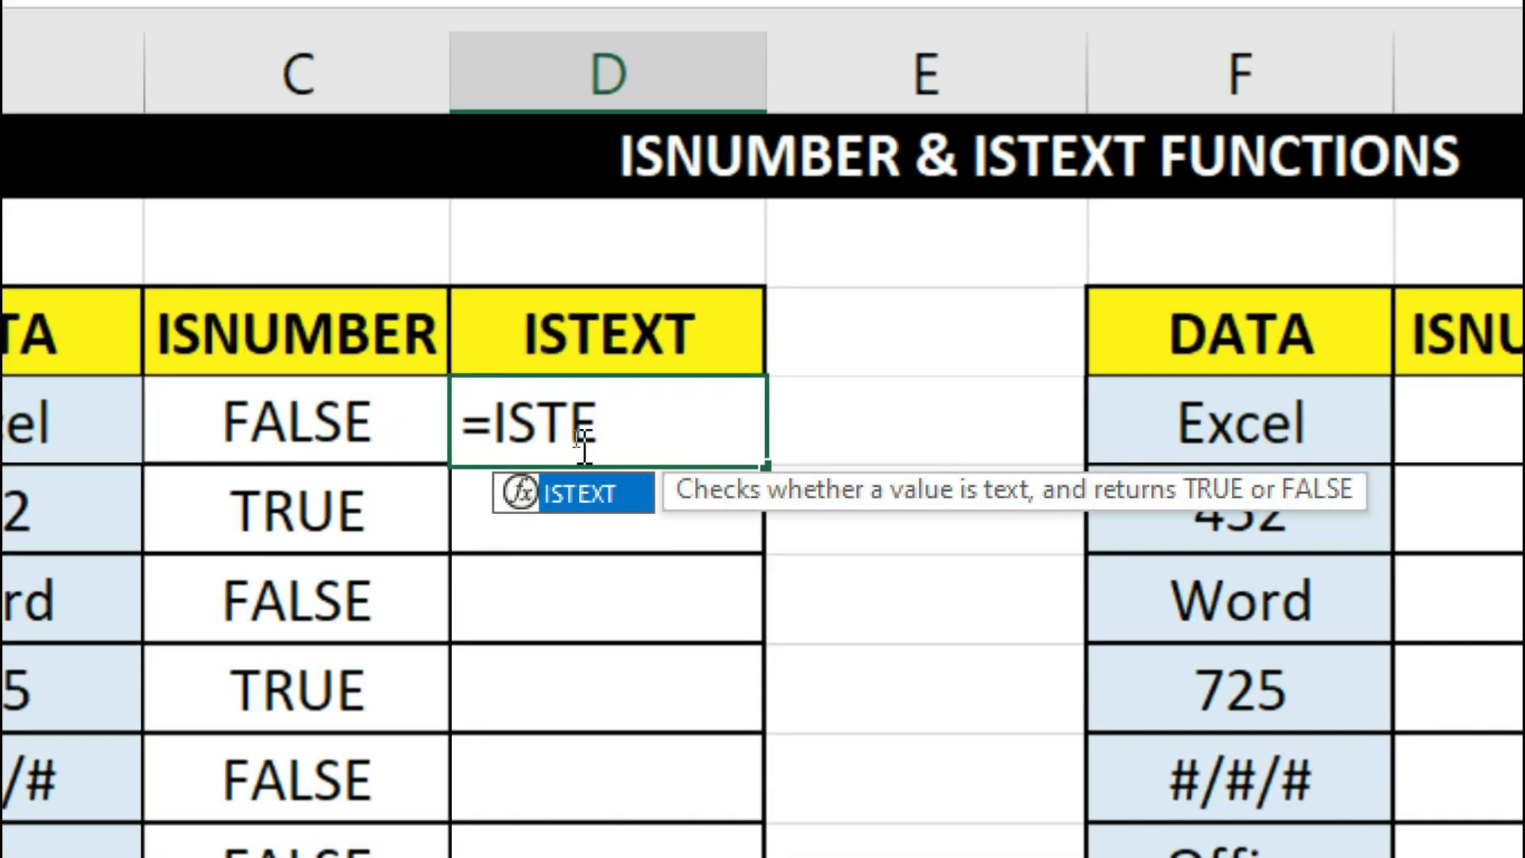
pyautogui.press('Tab')
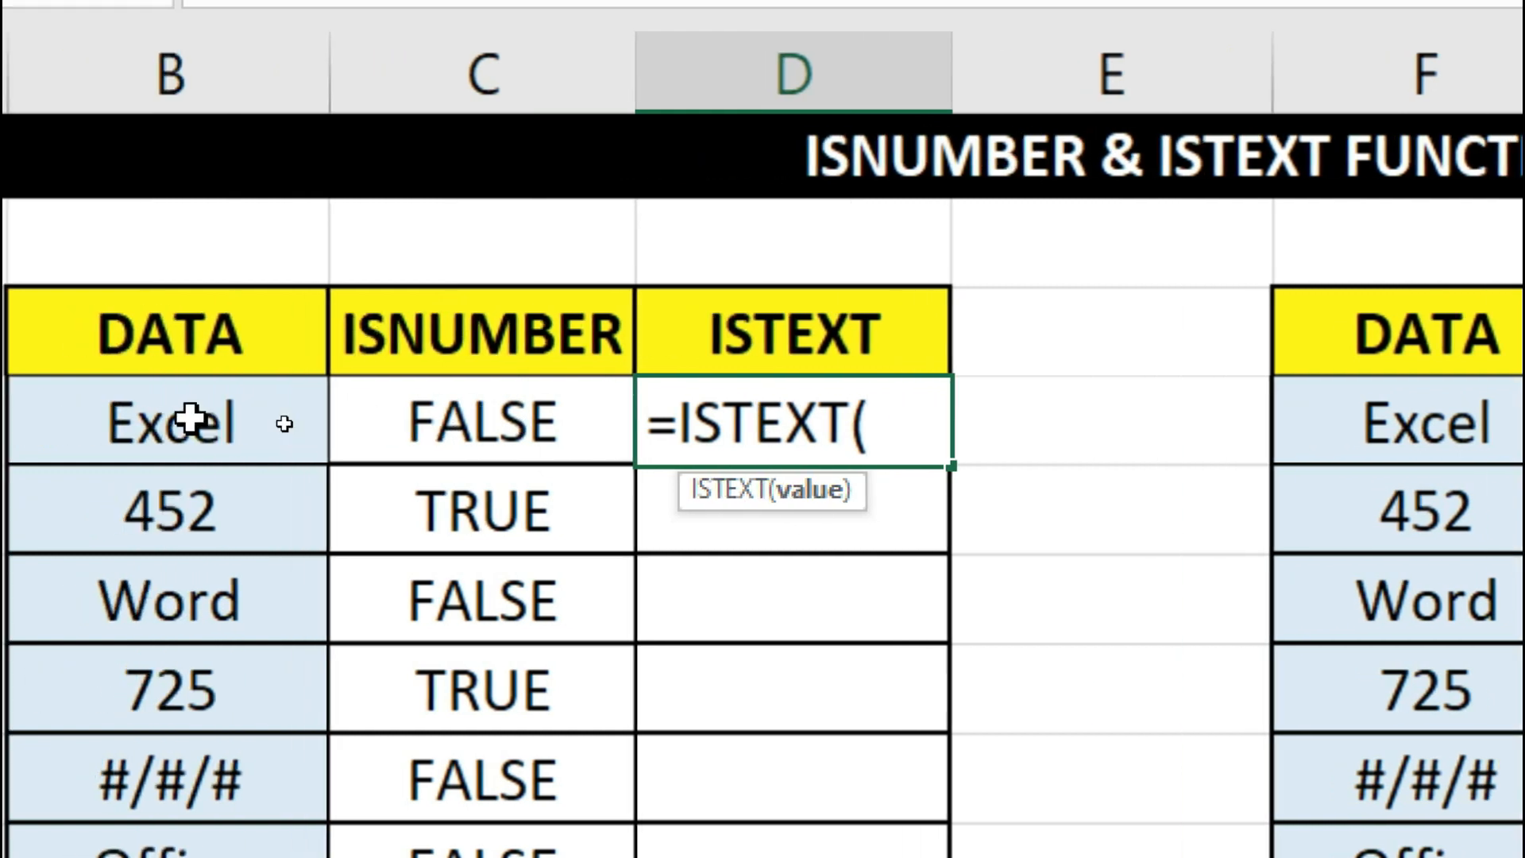
pyautogui.click(190, 417)
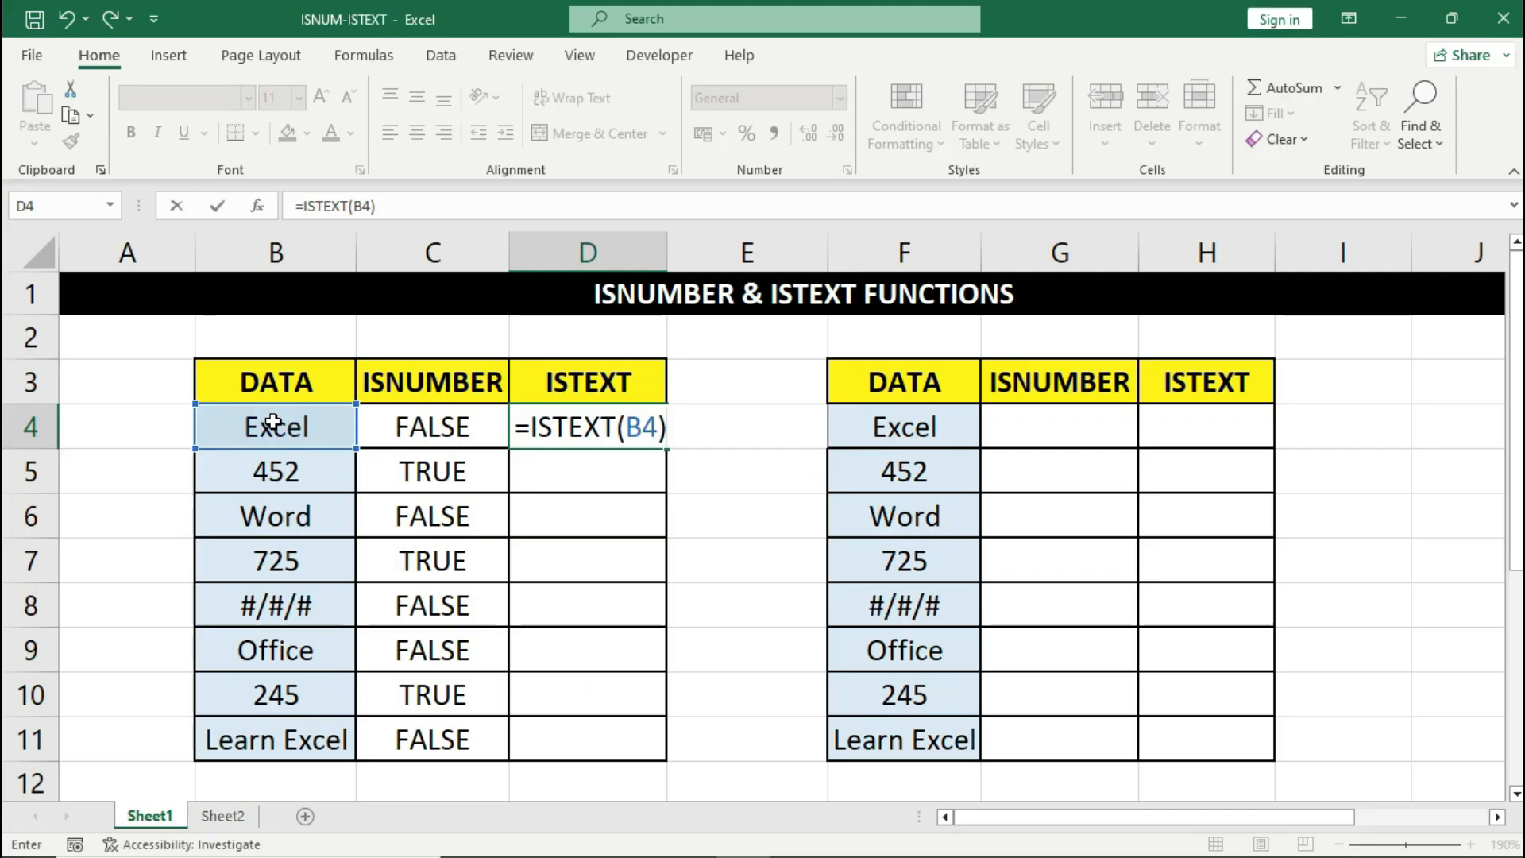
pyautogui.press('Return')
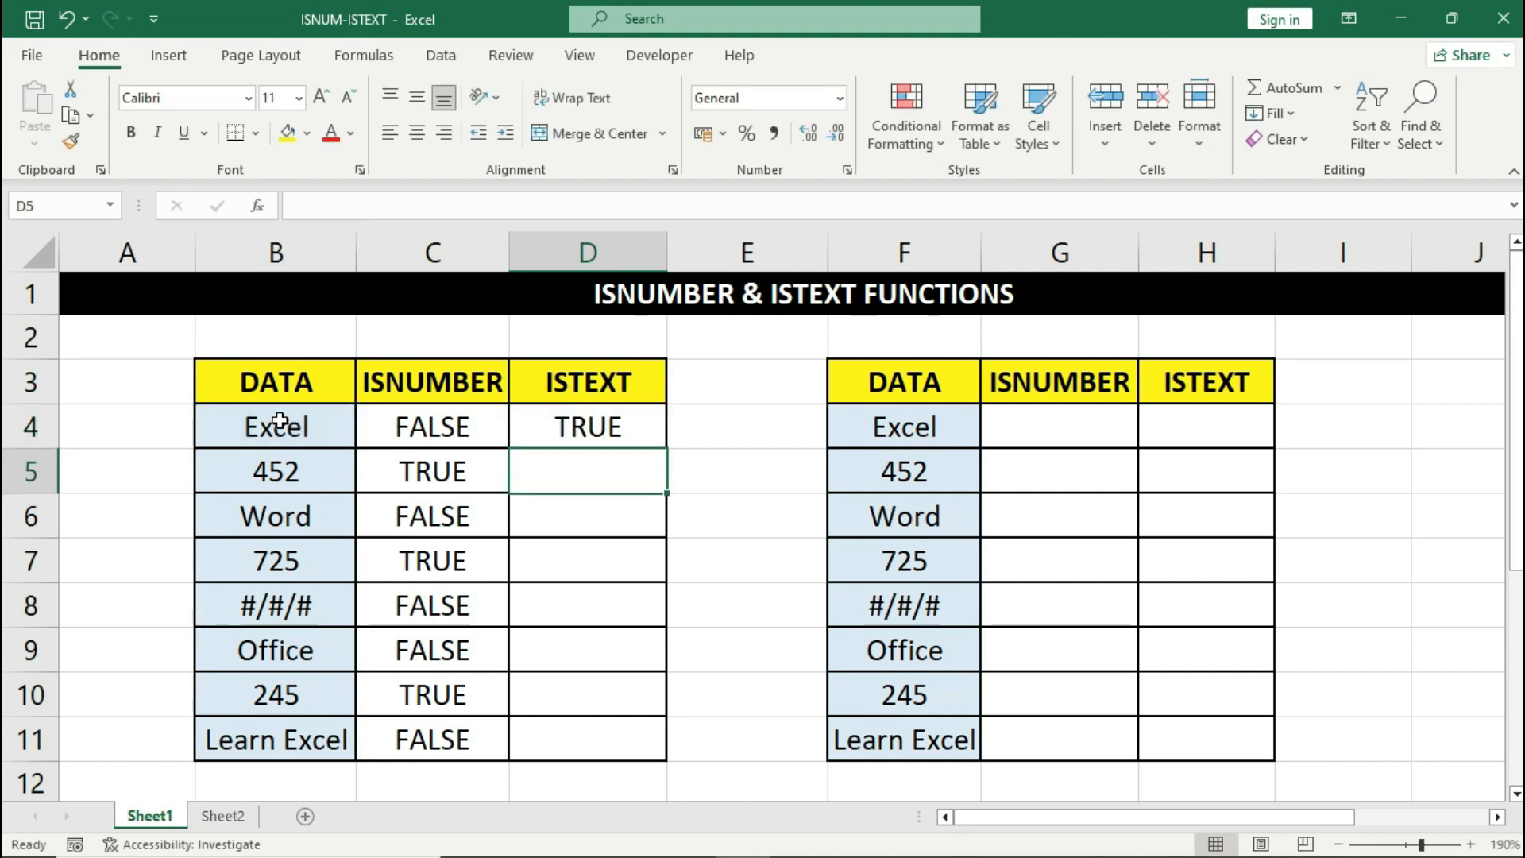
pyautogui.click(531, 433)
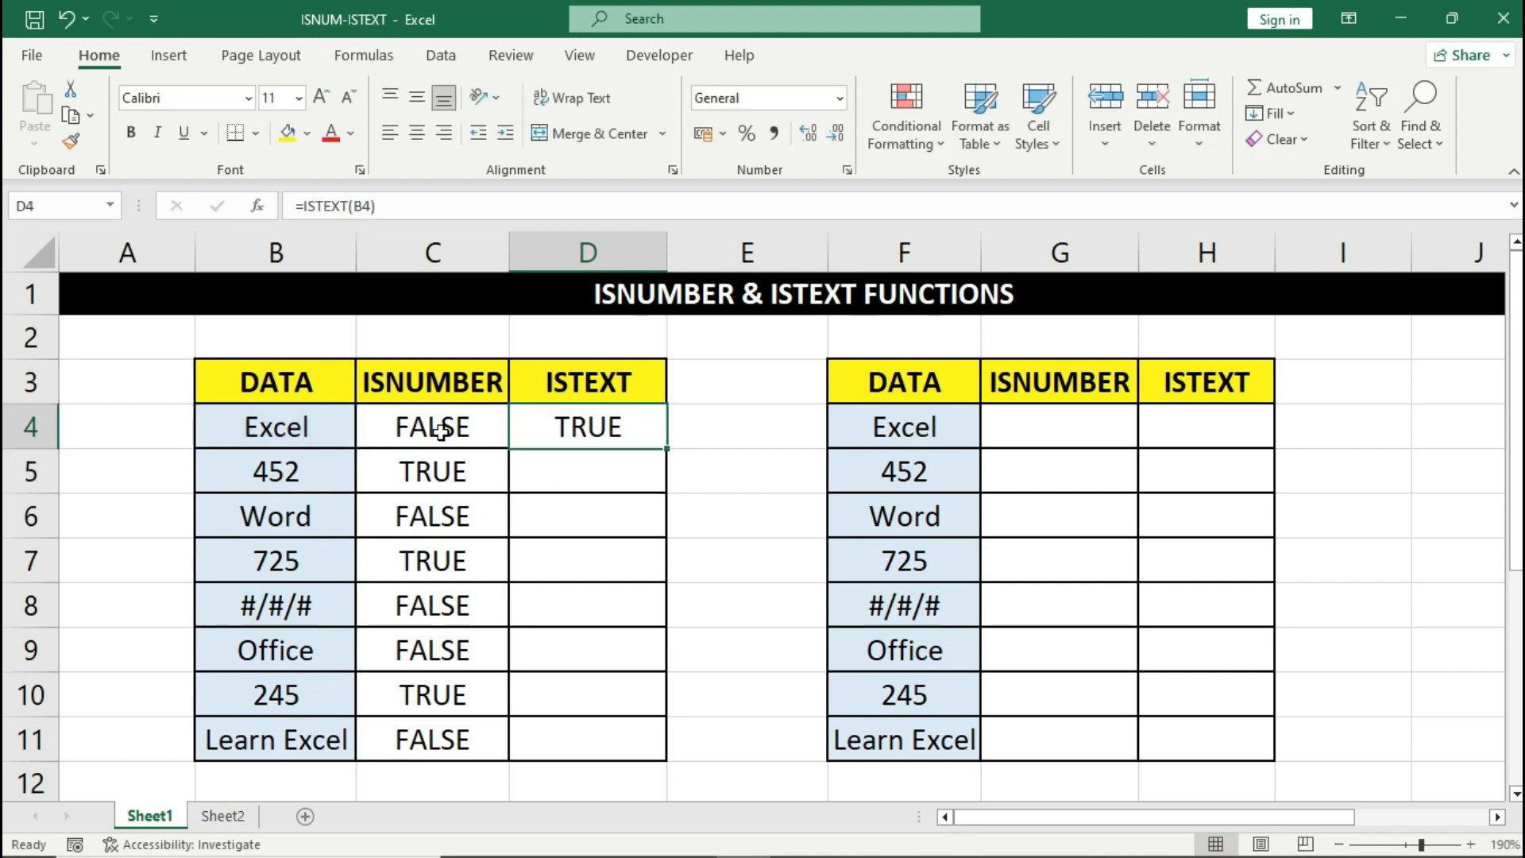
pyautogui.click(319, 429)
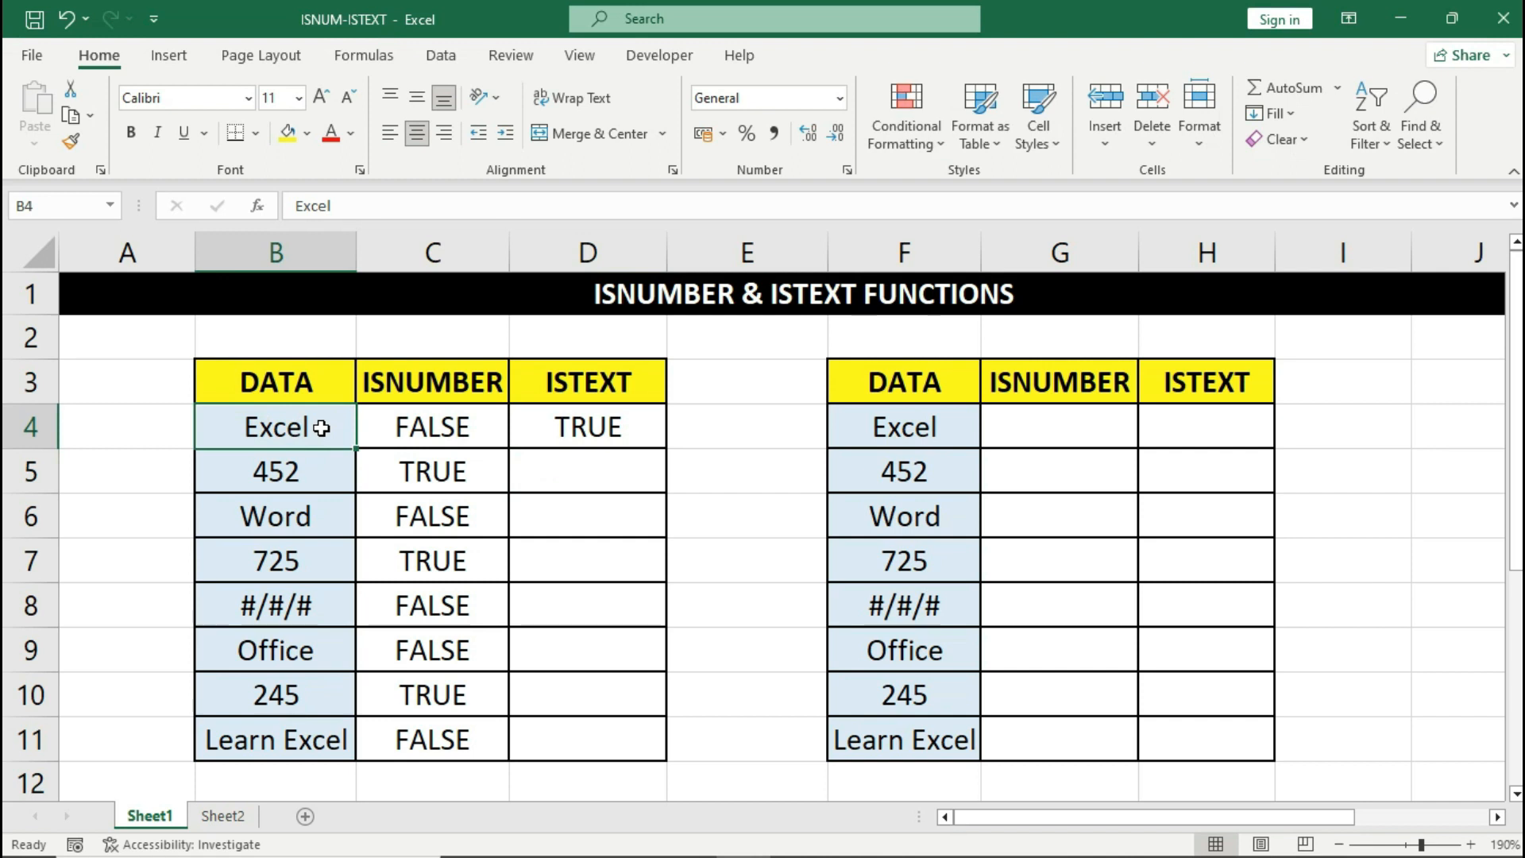
pyautogui.click(536, 426)
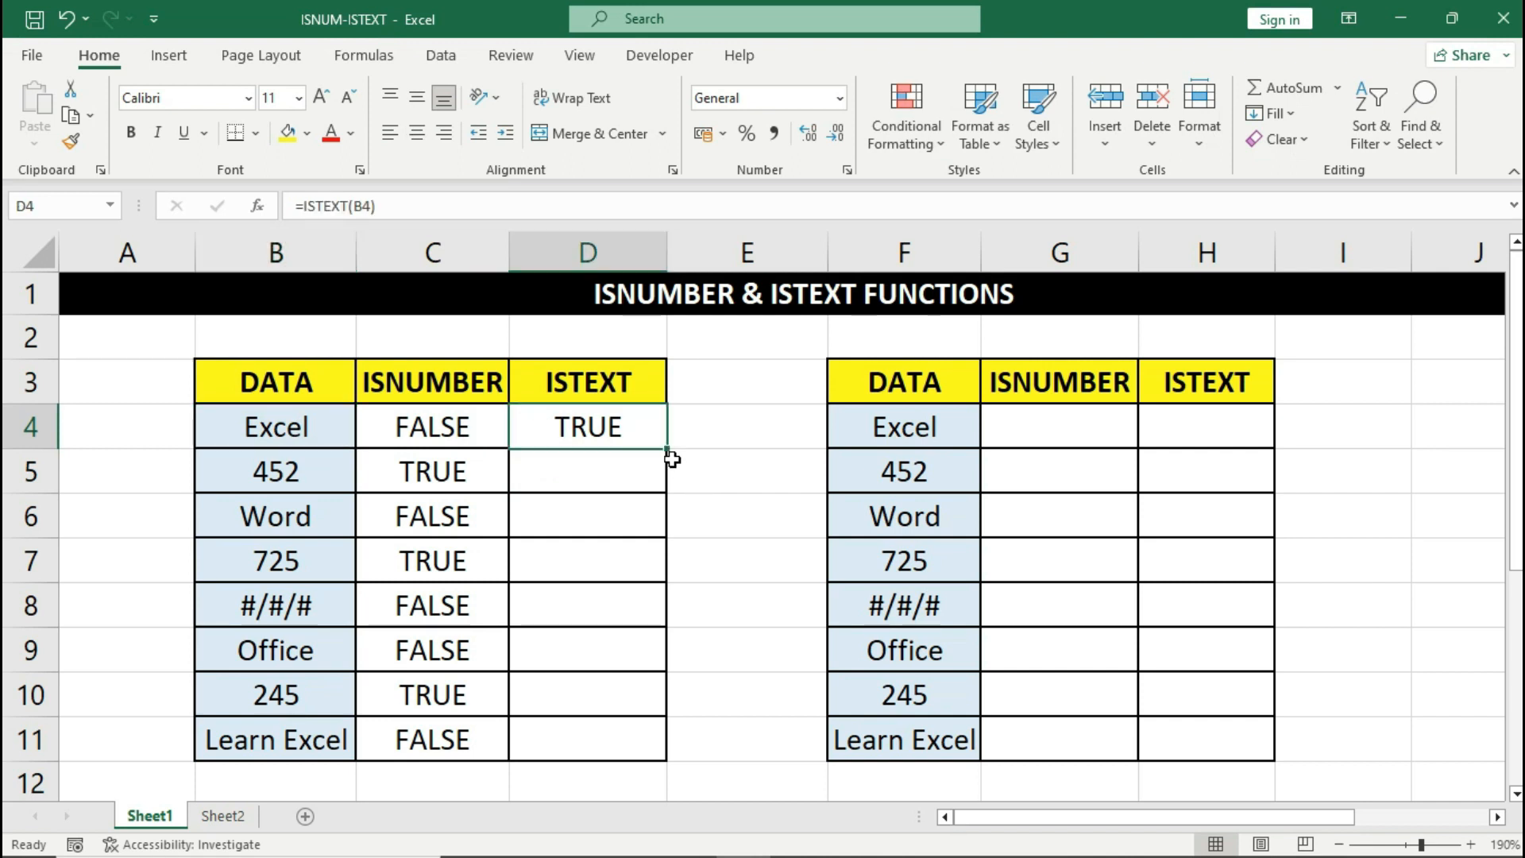
# - Fill the ISTEXT formula from D4 down to D11 and spot-check D6, D7 and D8
pyautogui.moveTo(667, 450); pyautogui.dragTo(660, 753)
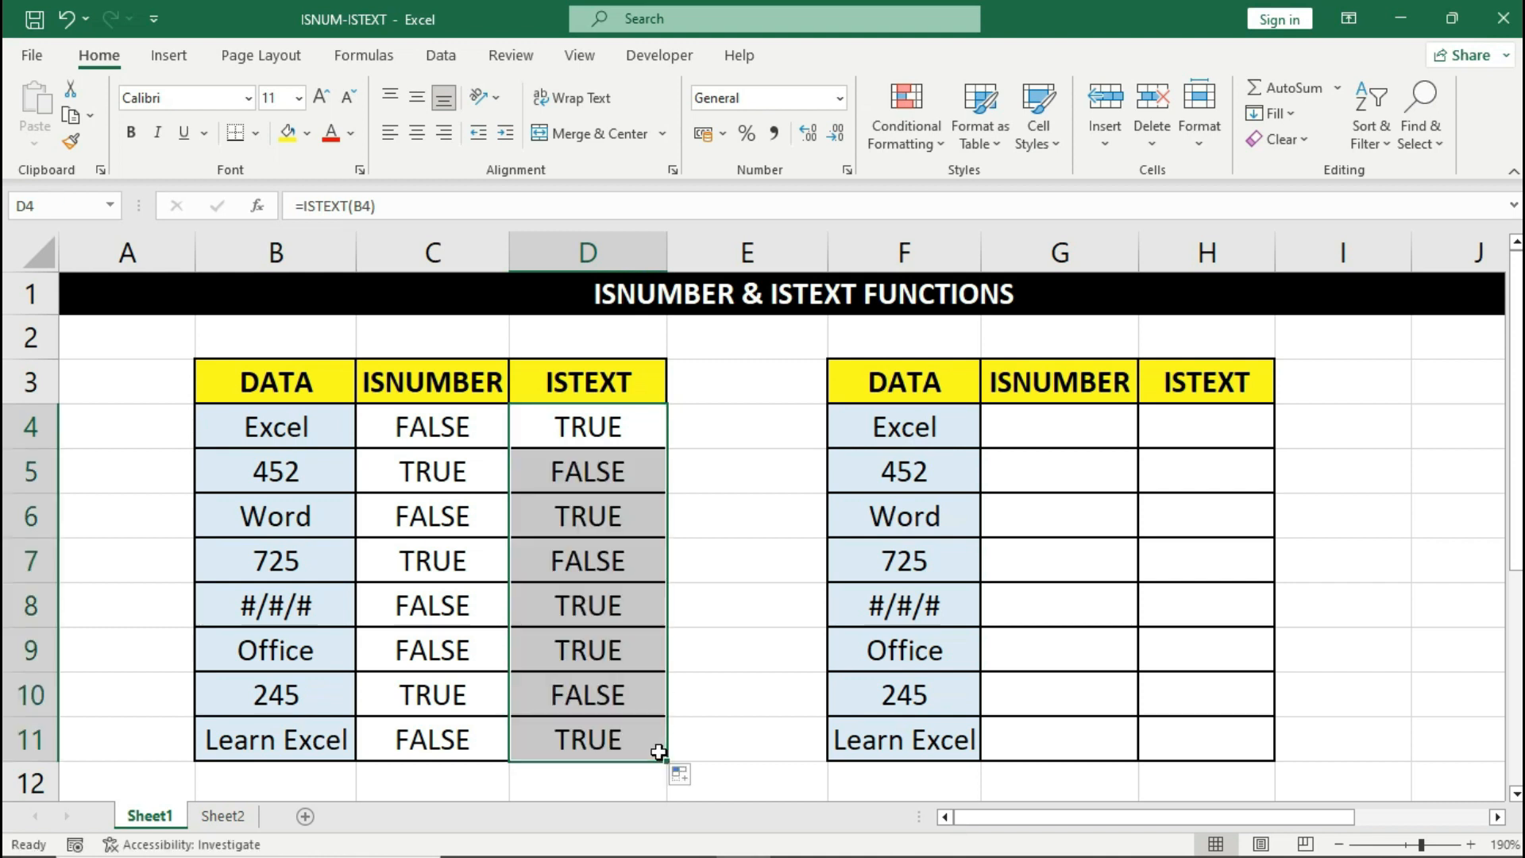
pyautogui.click(309, 522)
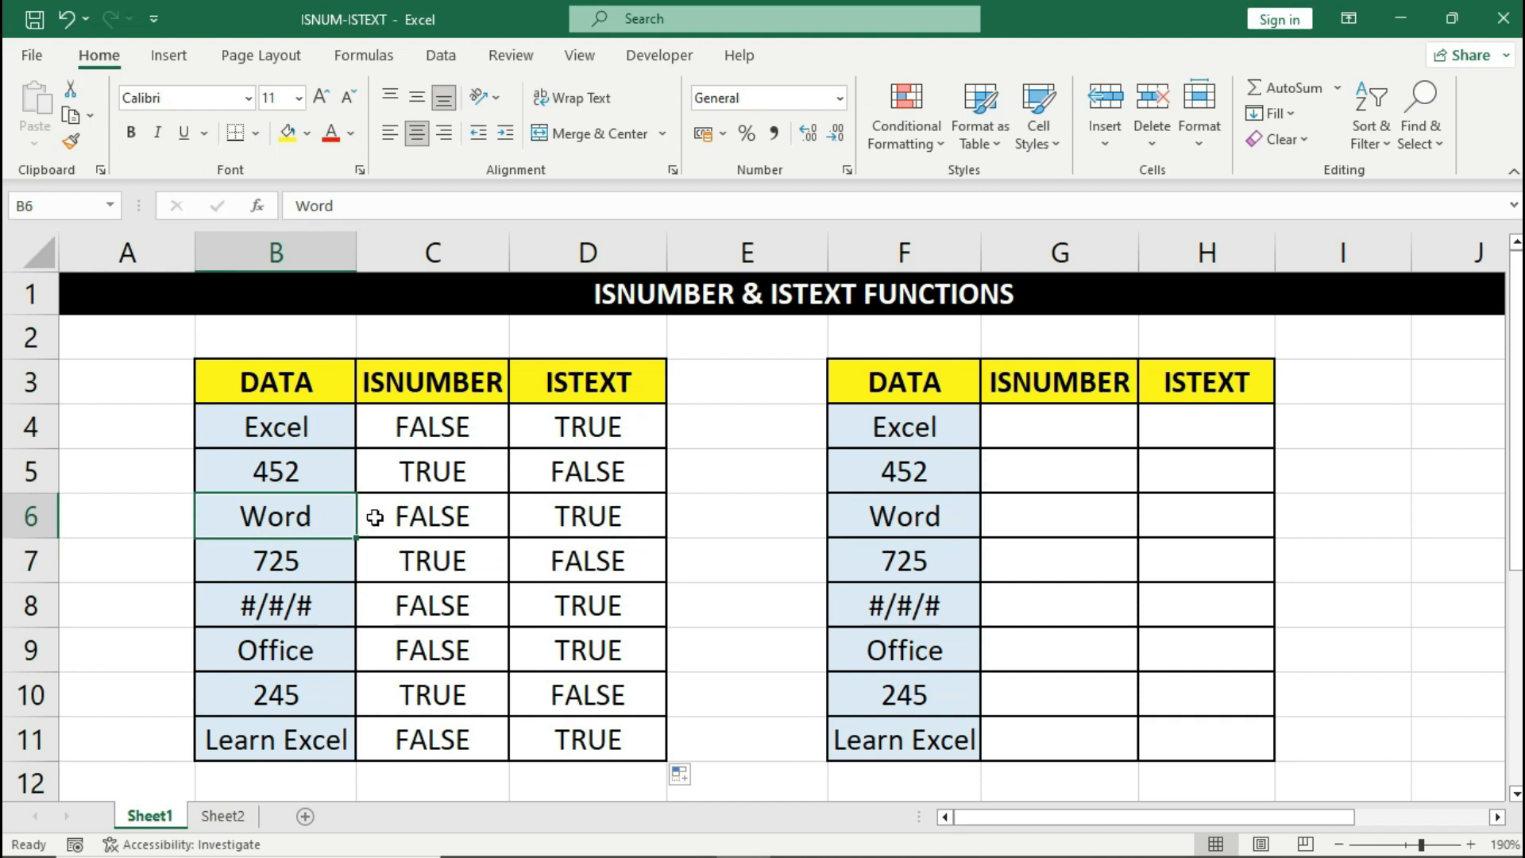
pyautogui.click(540, 513)
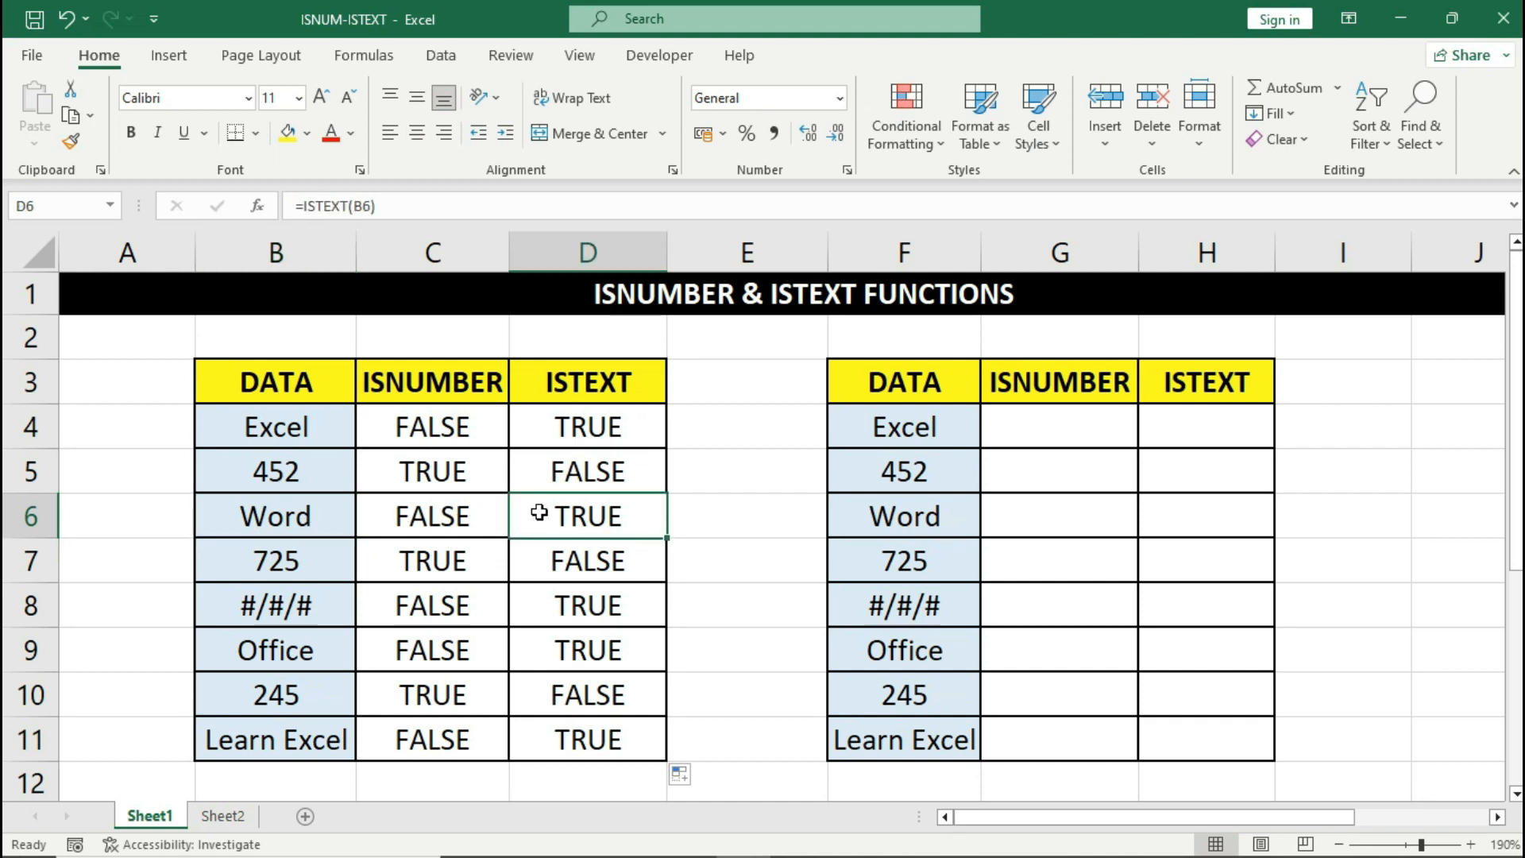
pyautogui.click(325, 555)
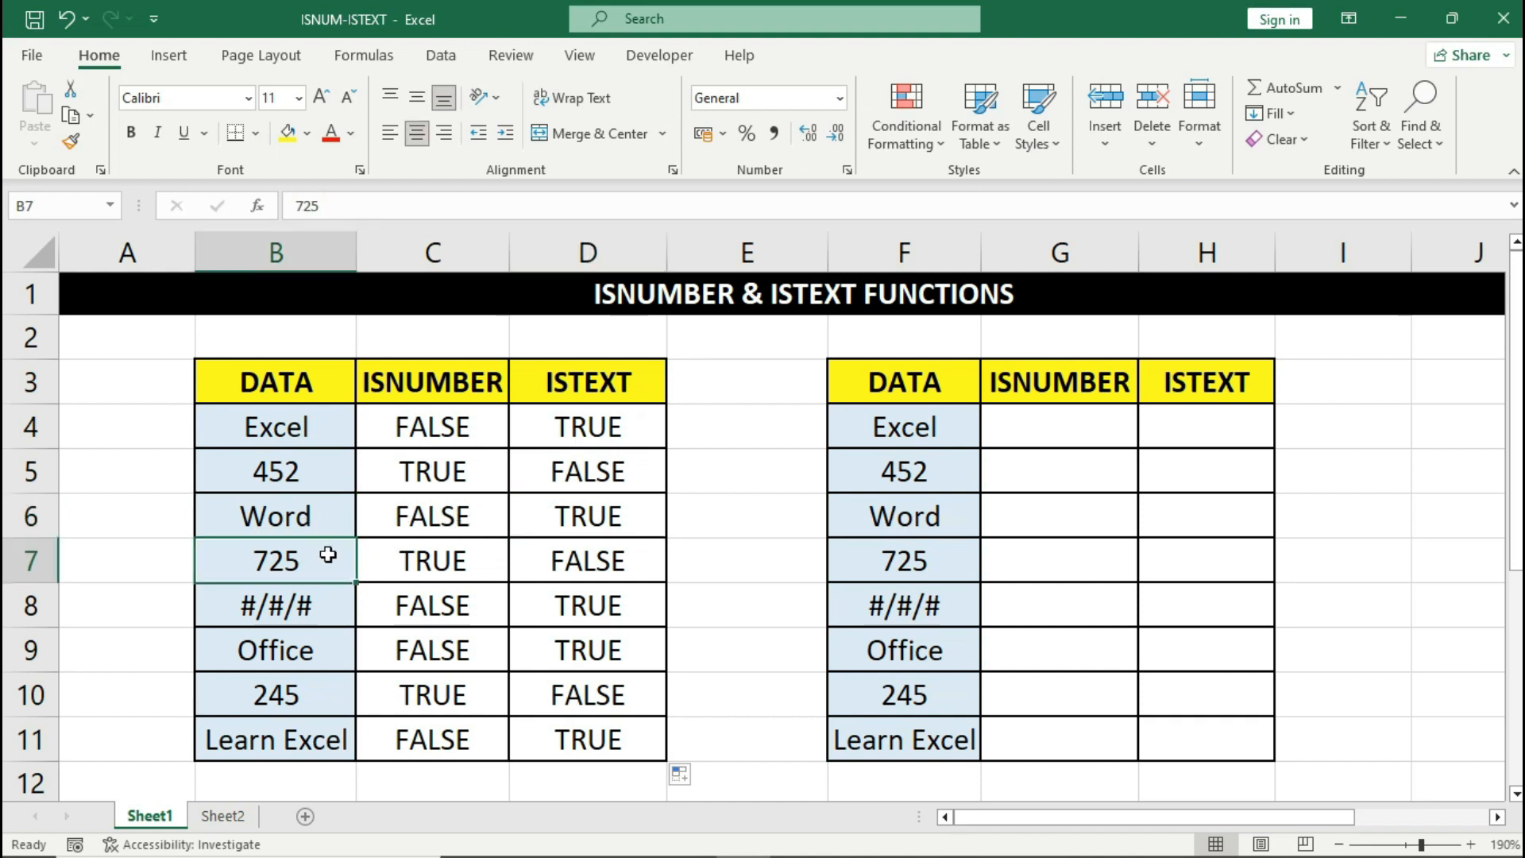
pyautogui.click(537, 557)
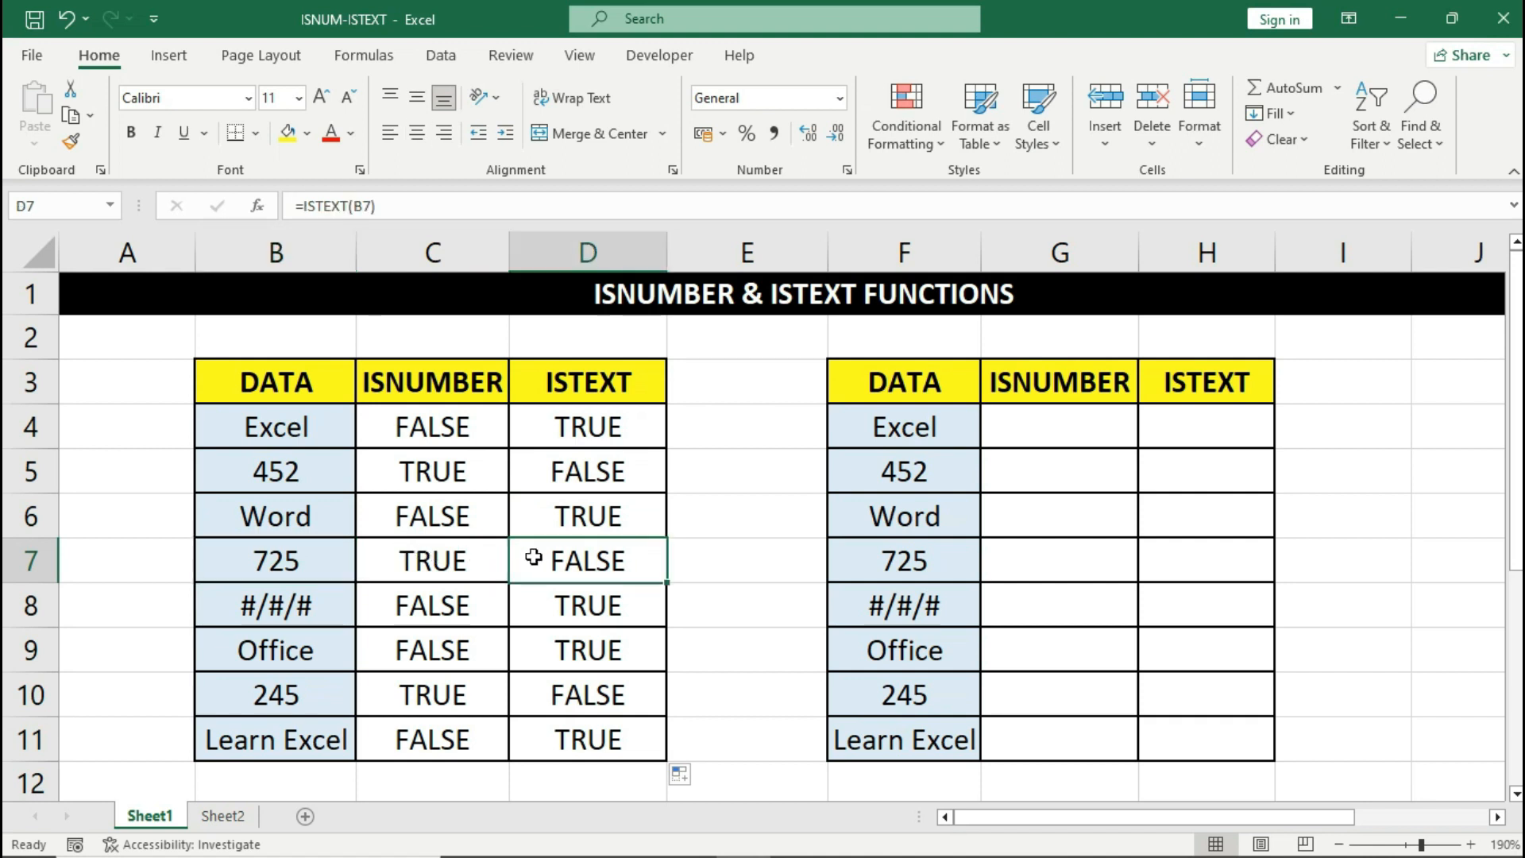
pyautogui.click(307, 600)
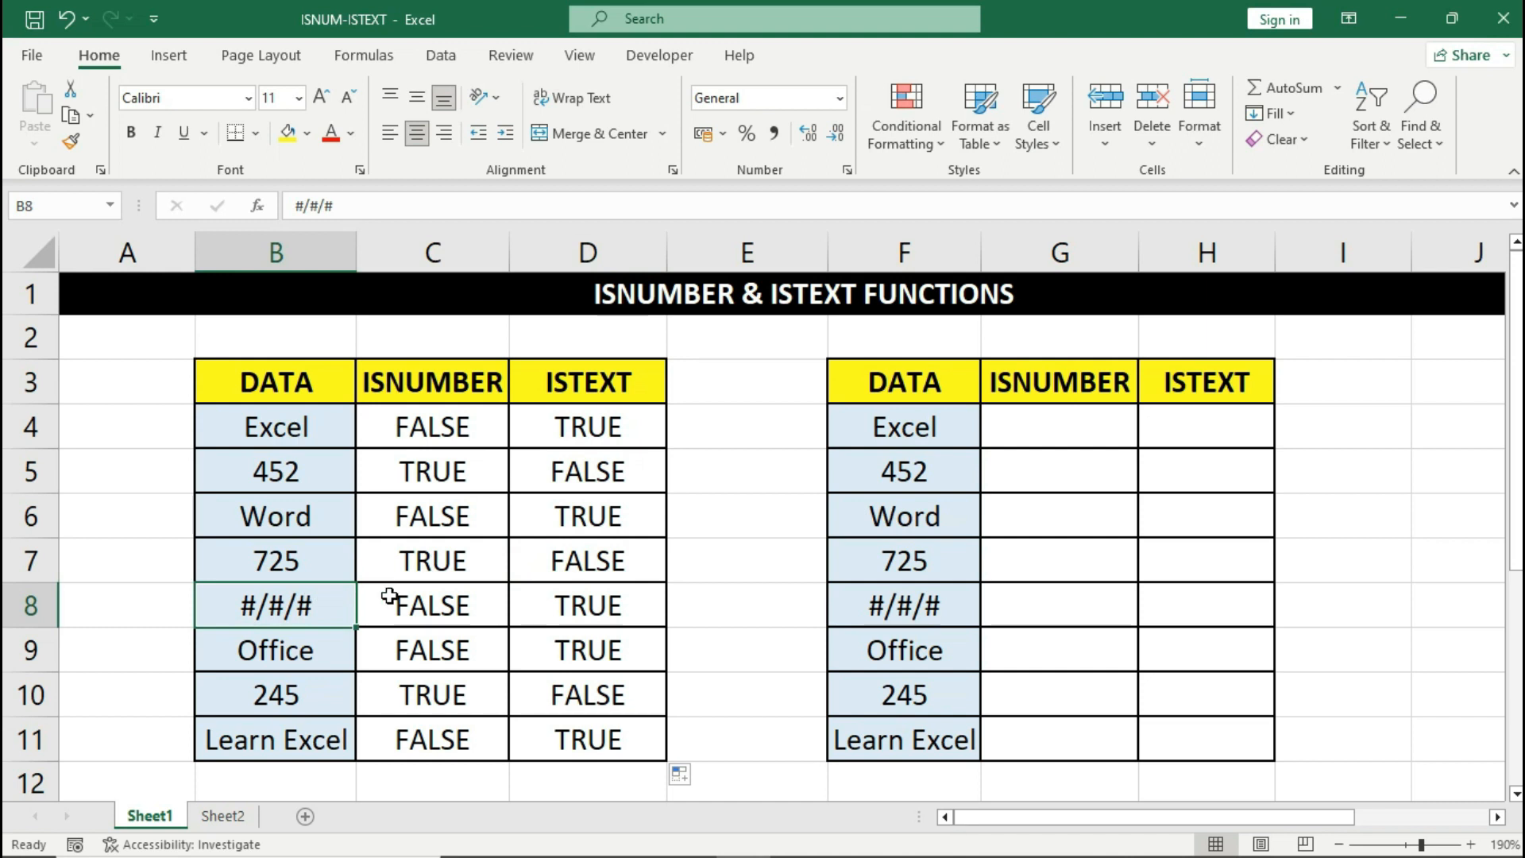
pyautogui.click(527, 605)
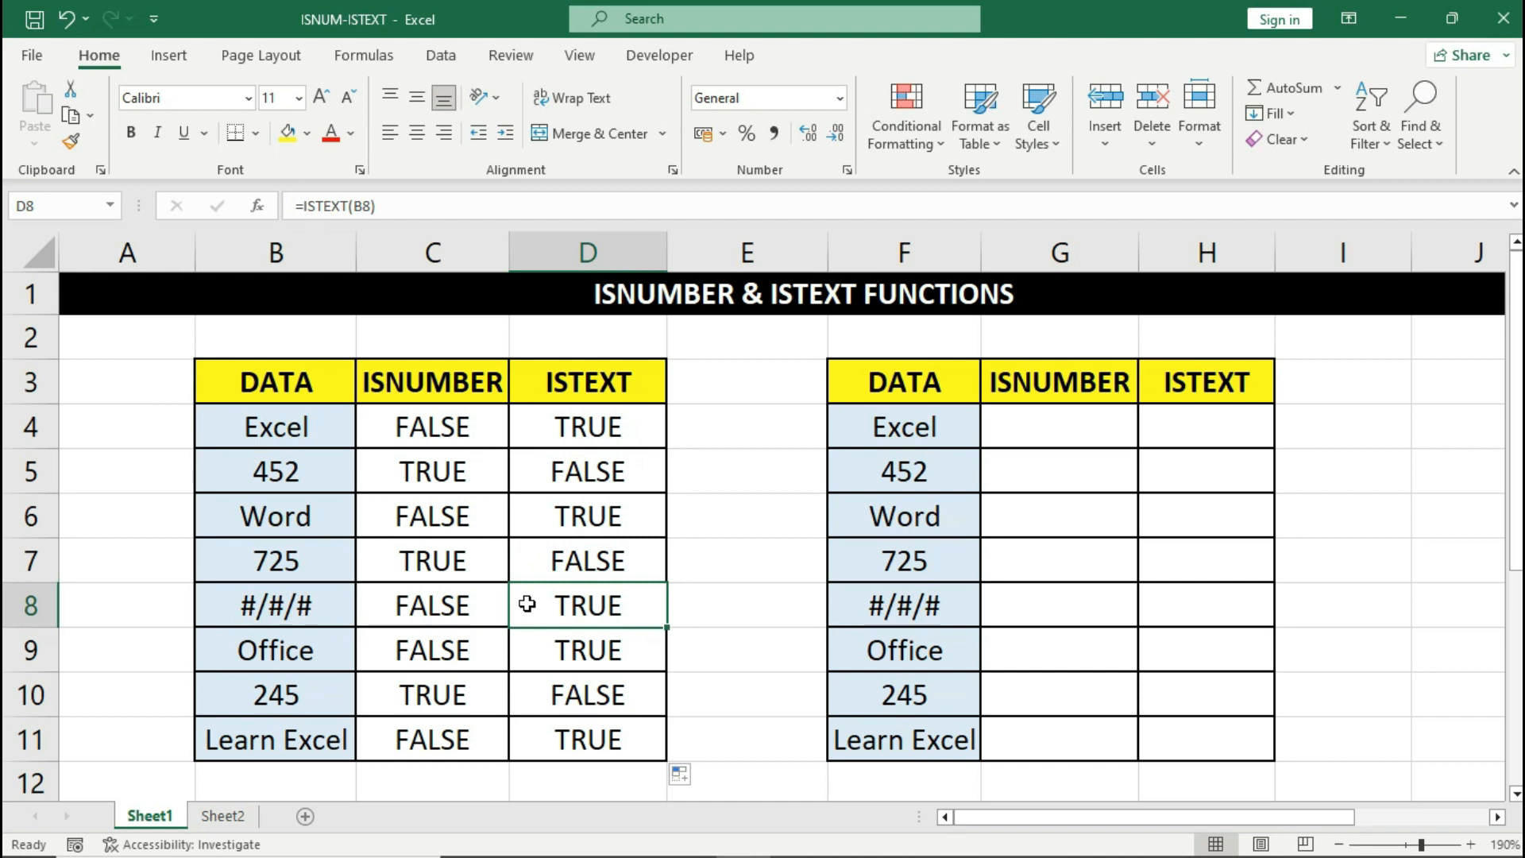
pyautogui.click(325, 601)
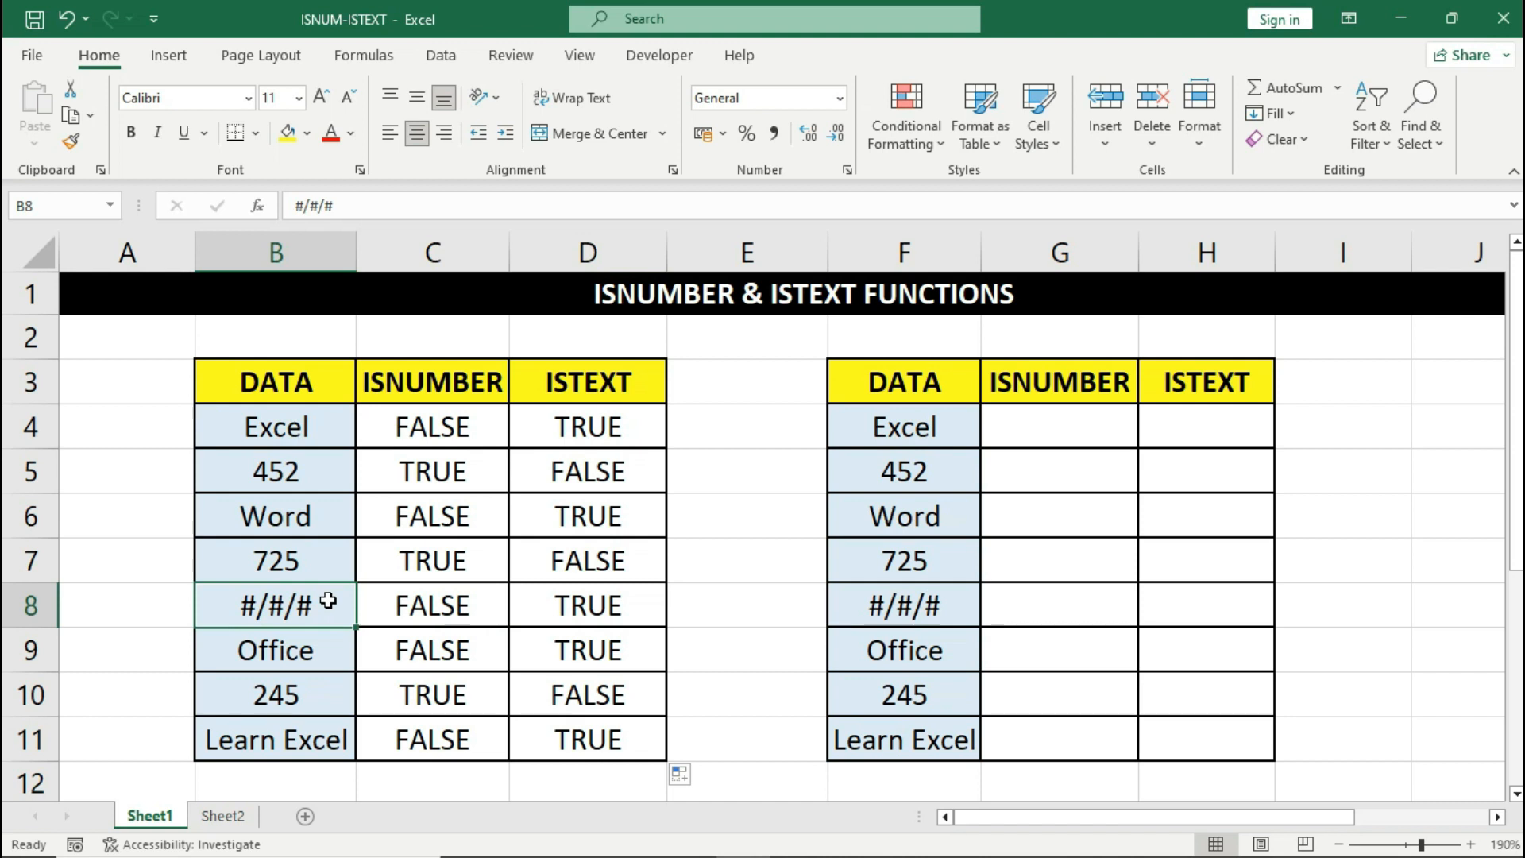
pyautogui.click(533, 600)
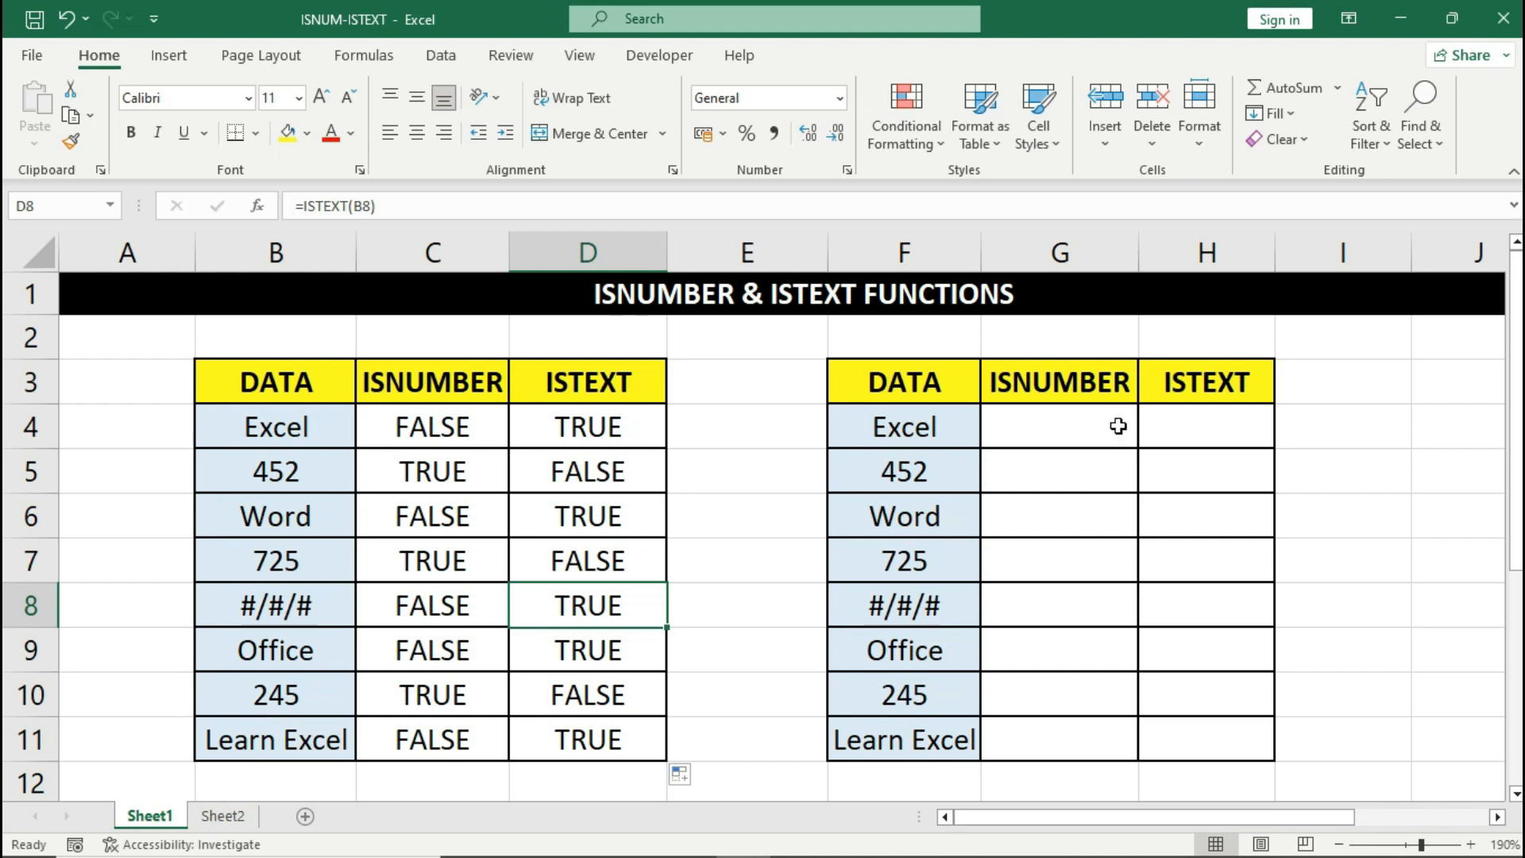
pyautogui.moveTo(898, 425); pyautogui.dragTo(1132, 705)
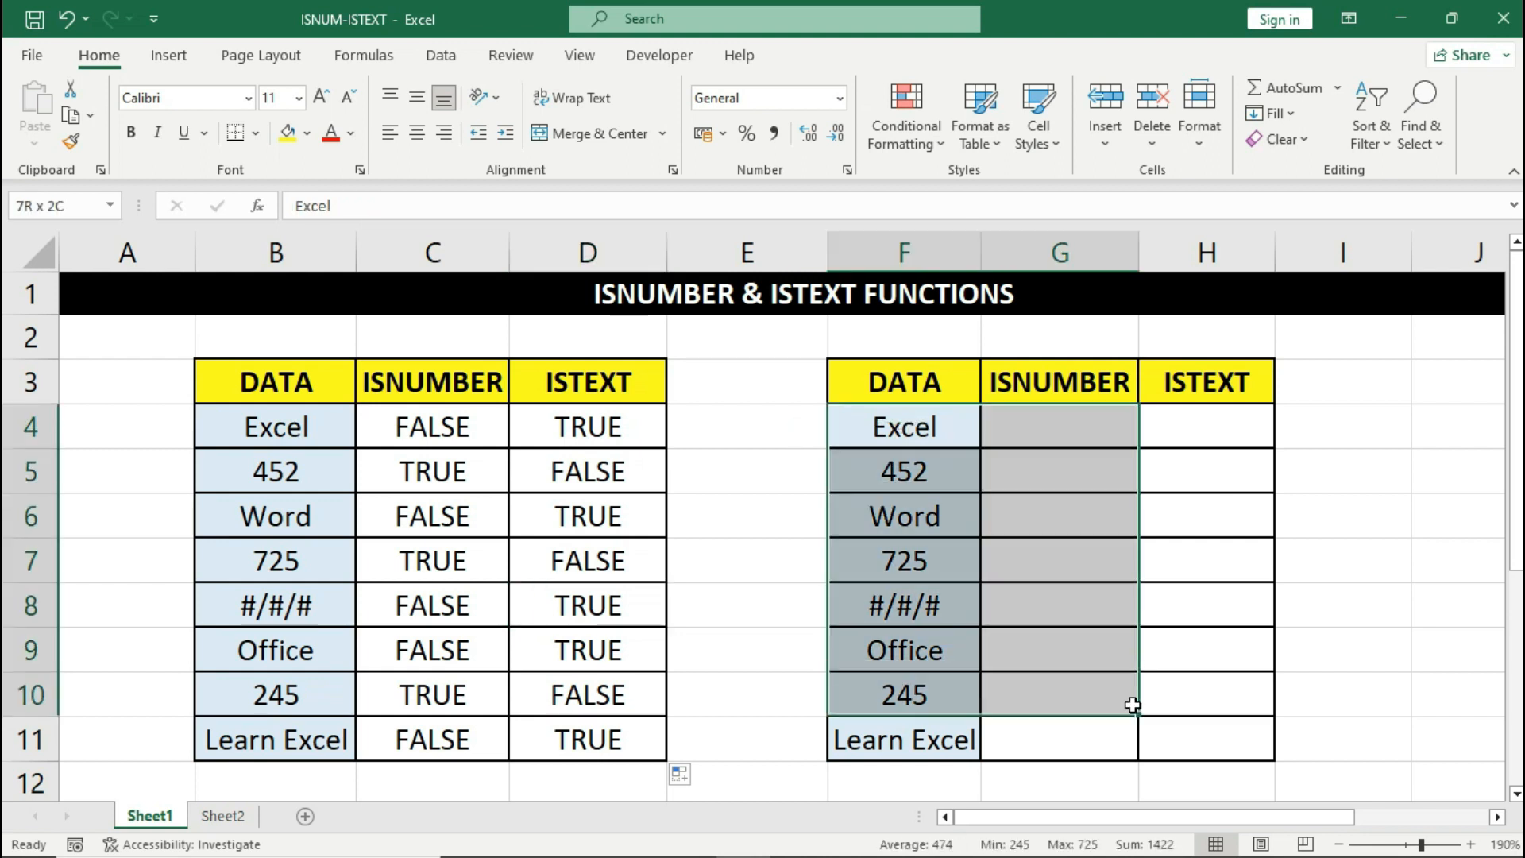
pyautogui.click(1100, 427)
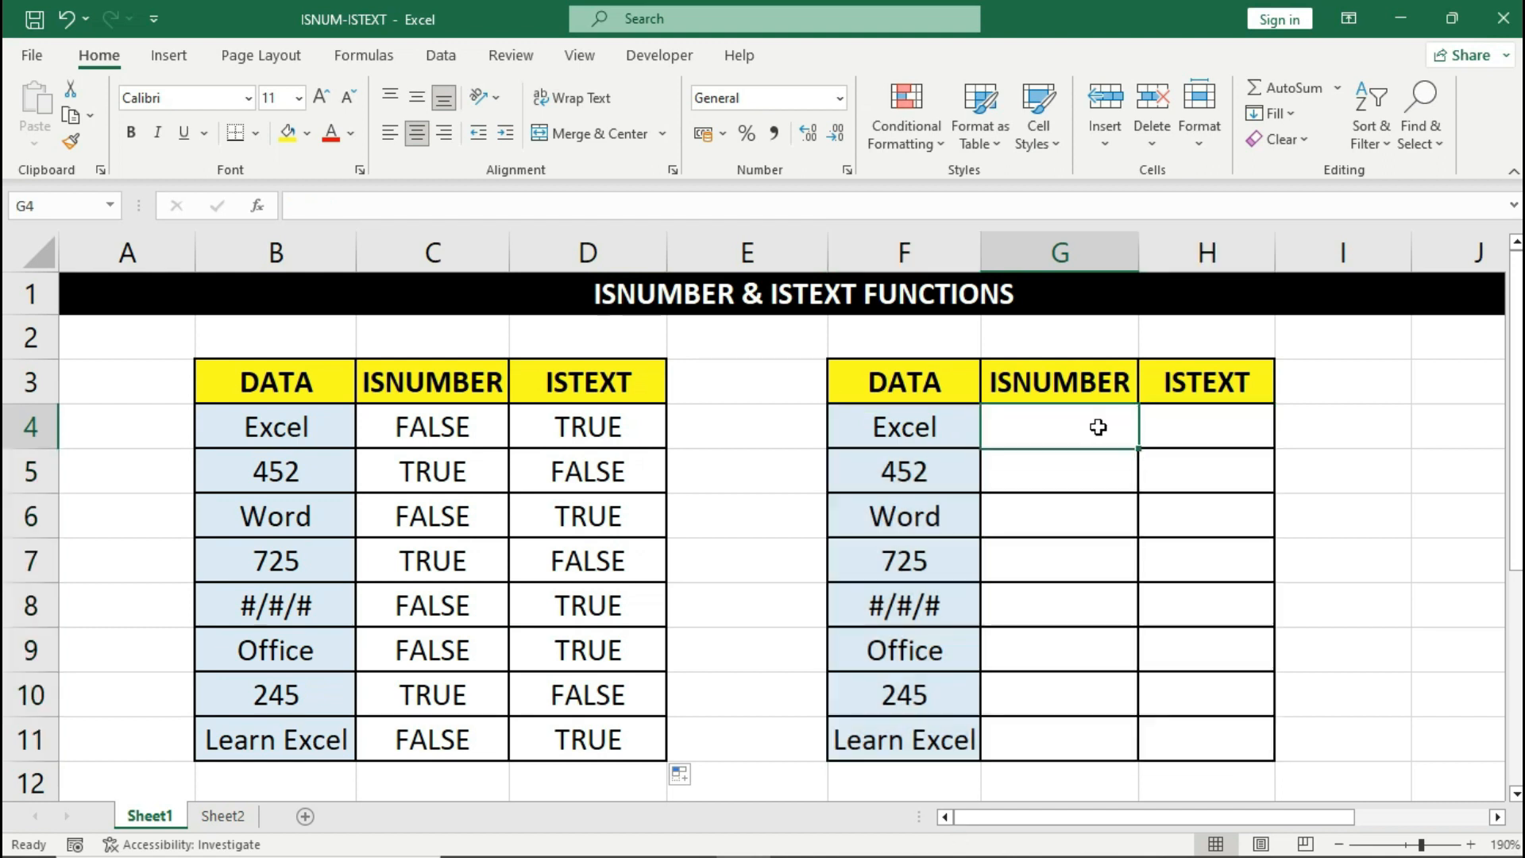
pyautogui.click(1192, 427)
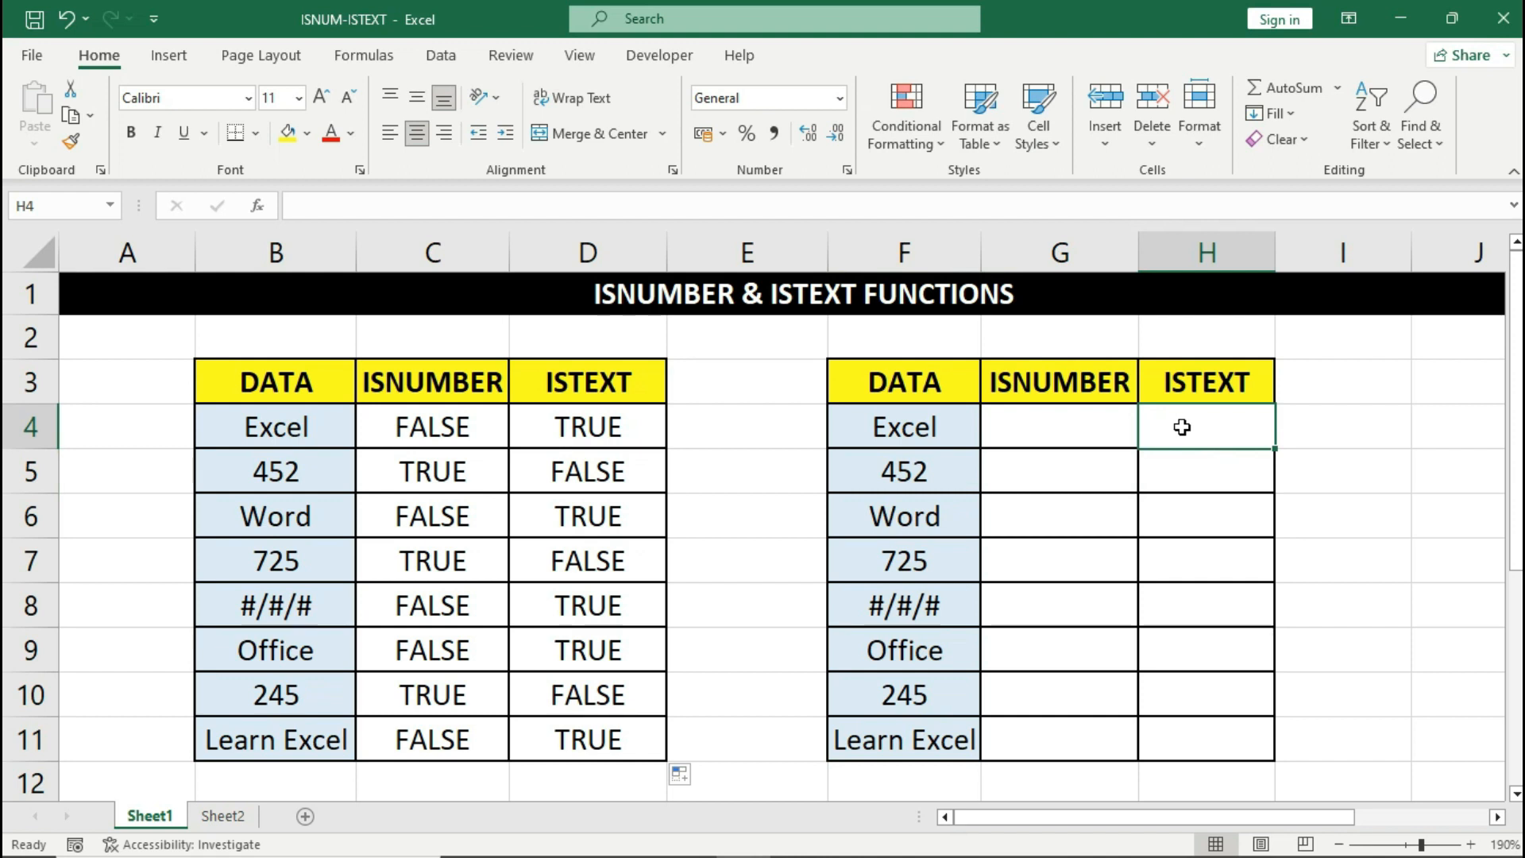
pyautogui.click(1107, 425)
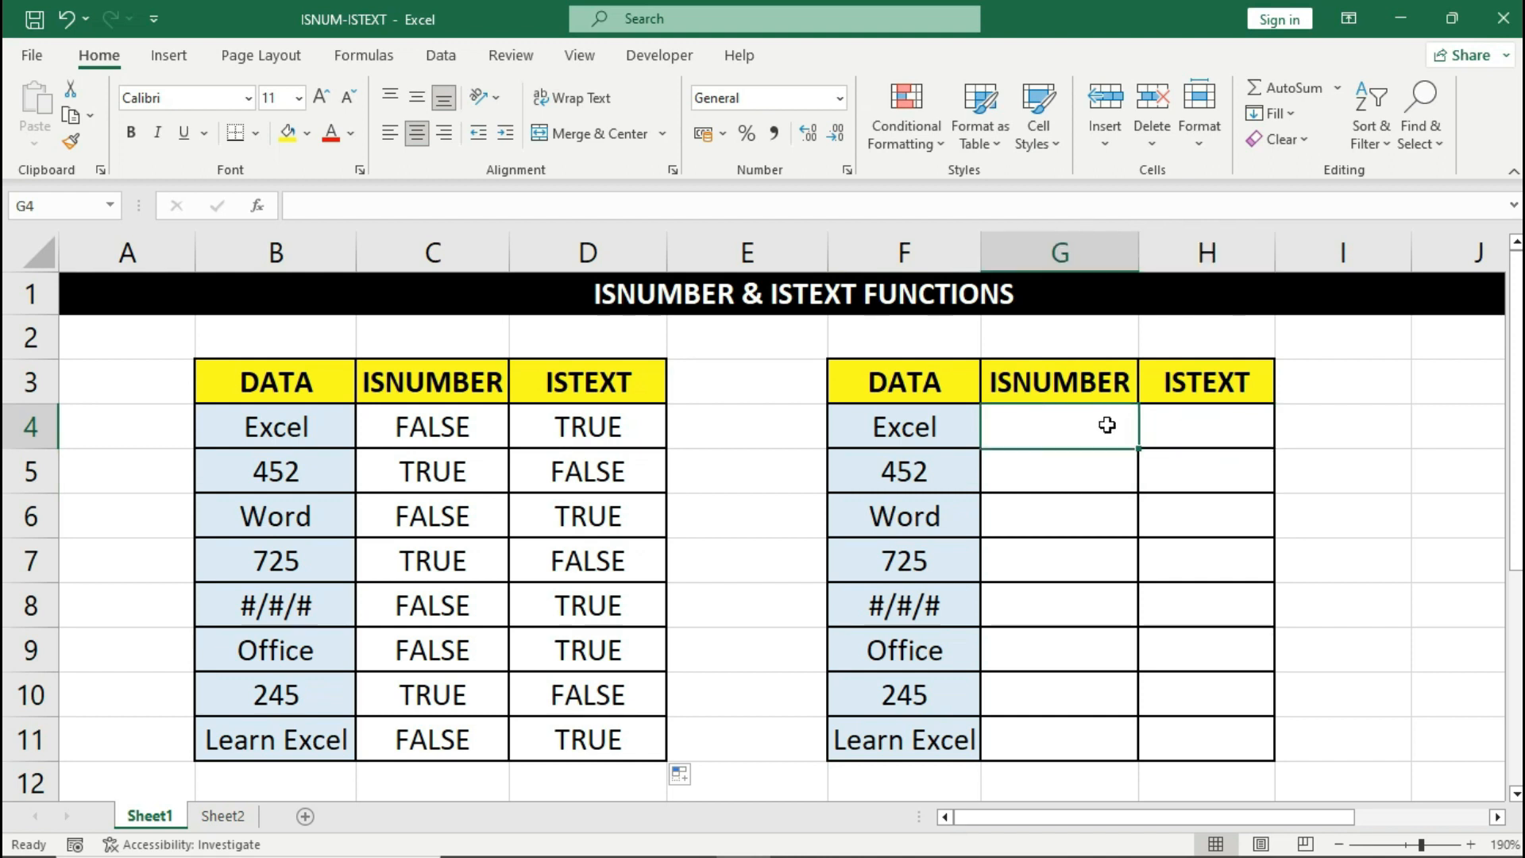
pyautogui.click(953, 423)
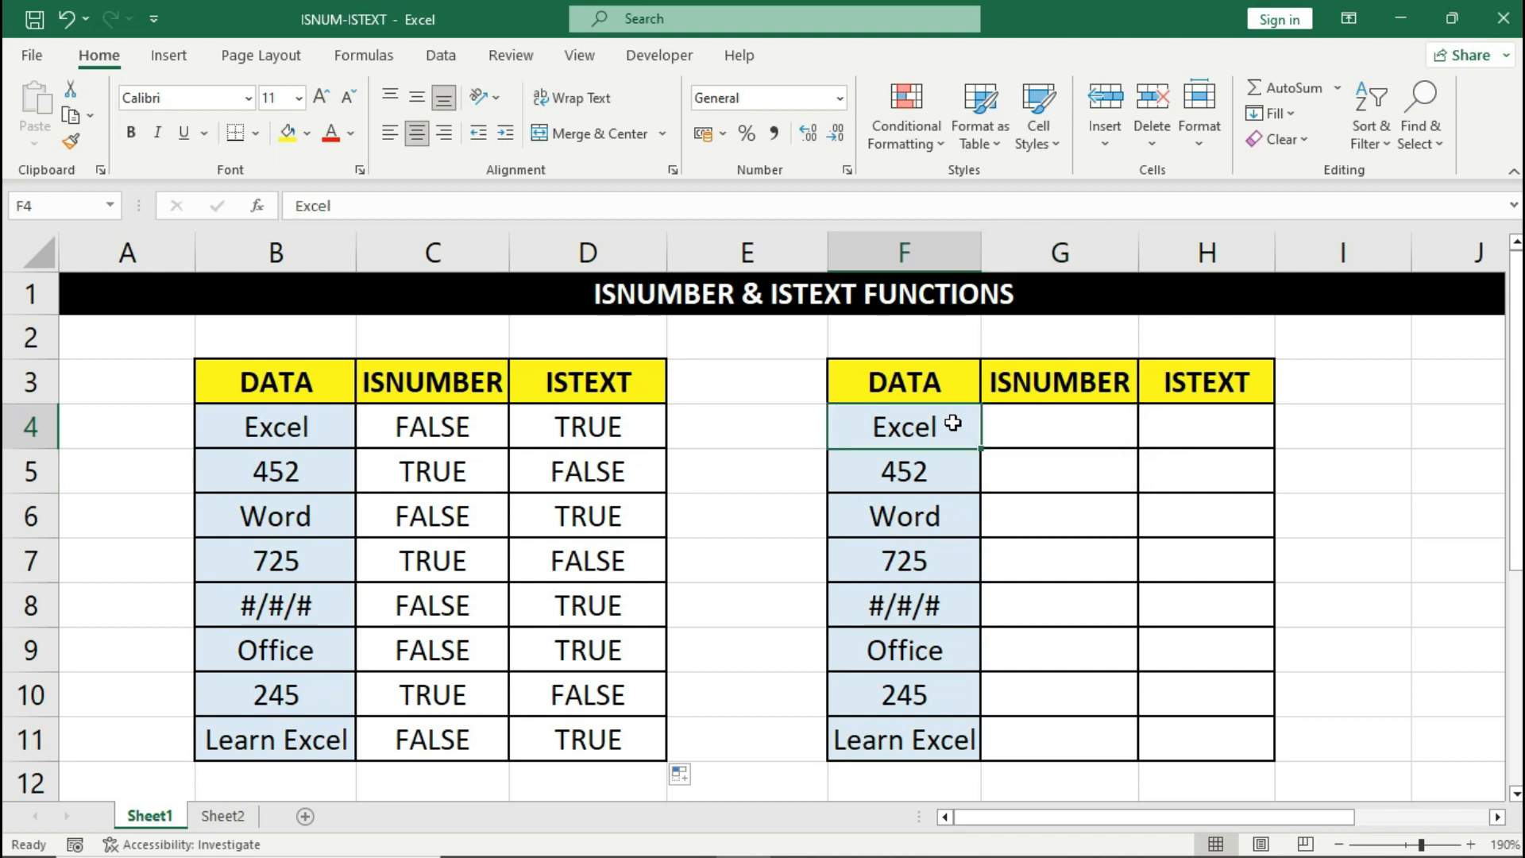
pyautogui.click(1011, 424)
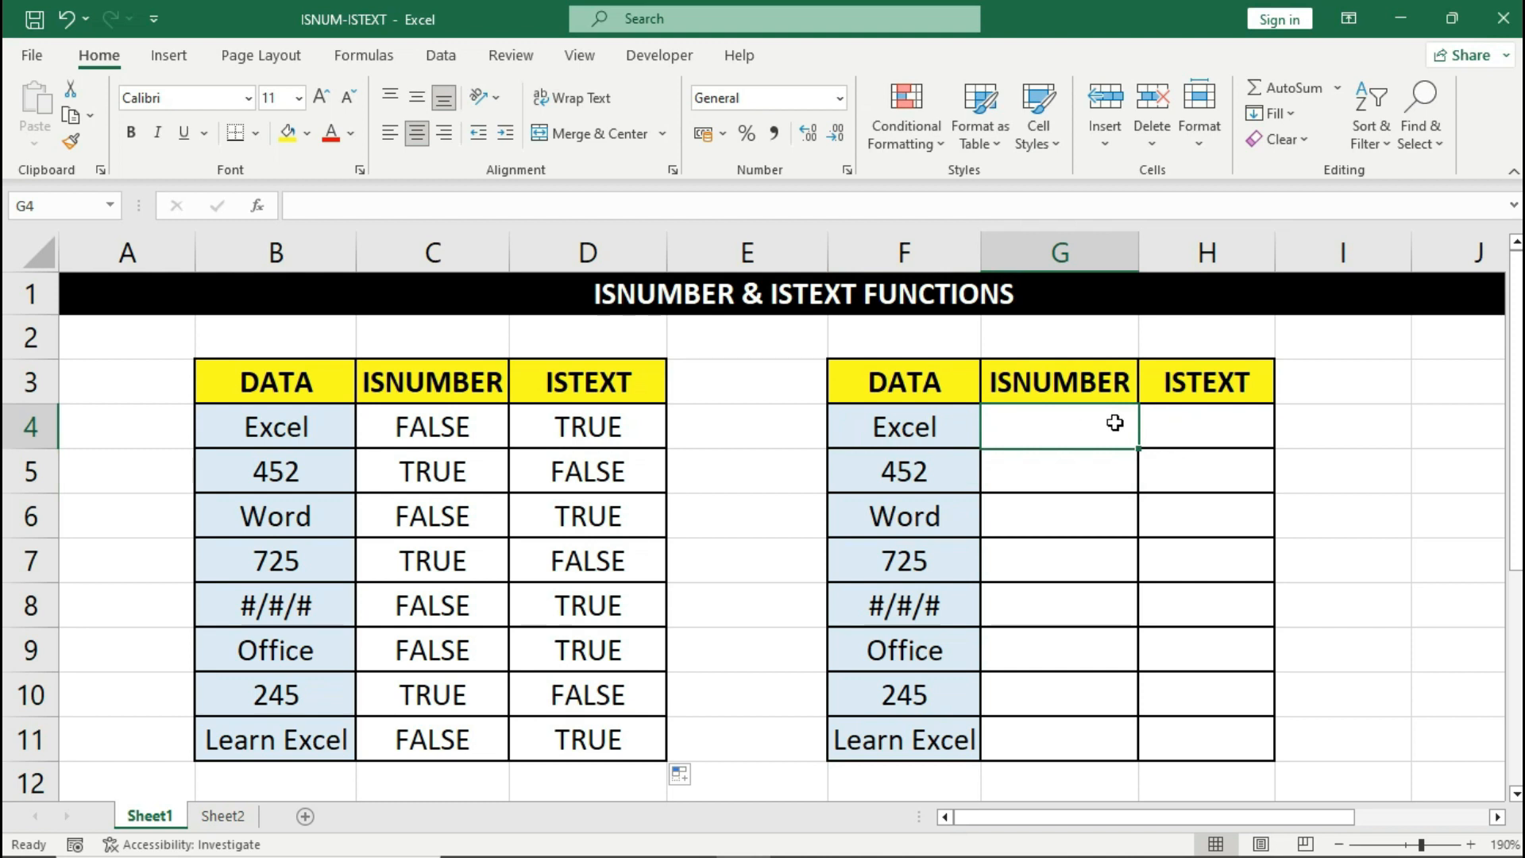
pyautogui.click(1201, 426)
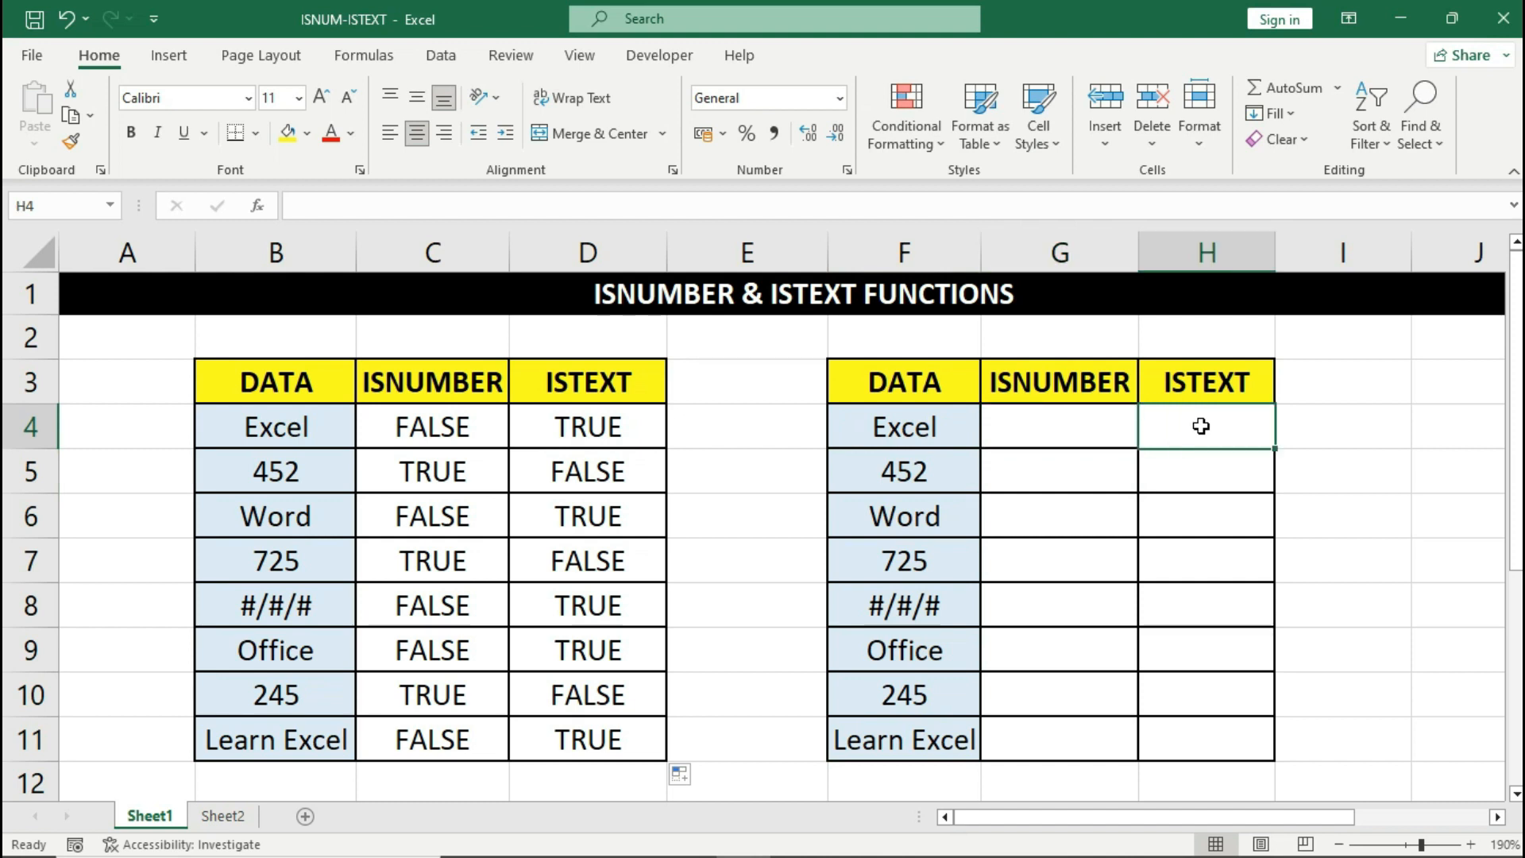
pyautogui.click(950, 424)
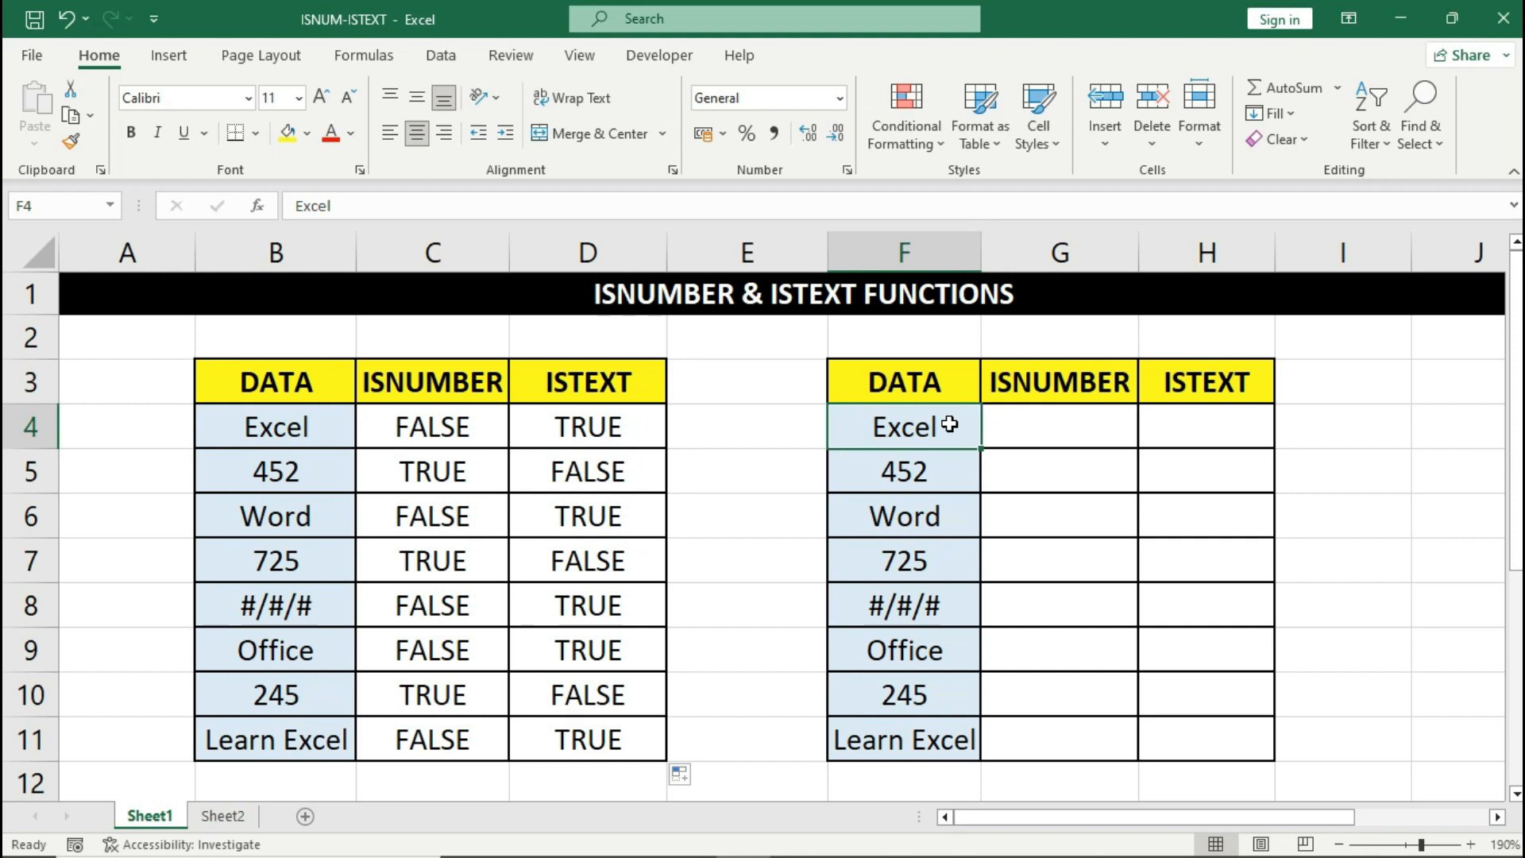
pyautogui.click(1179, 415)
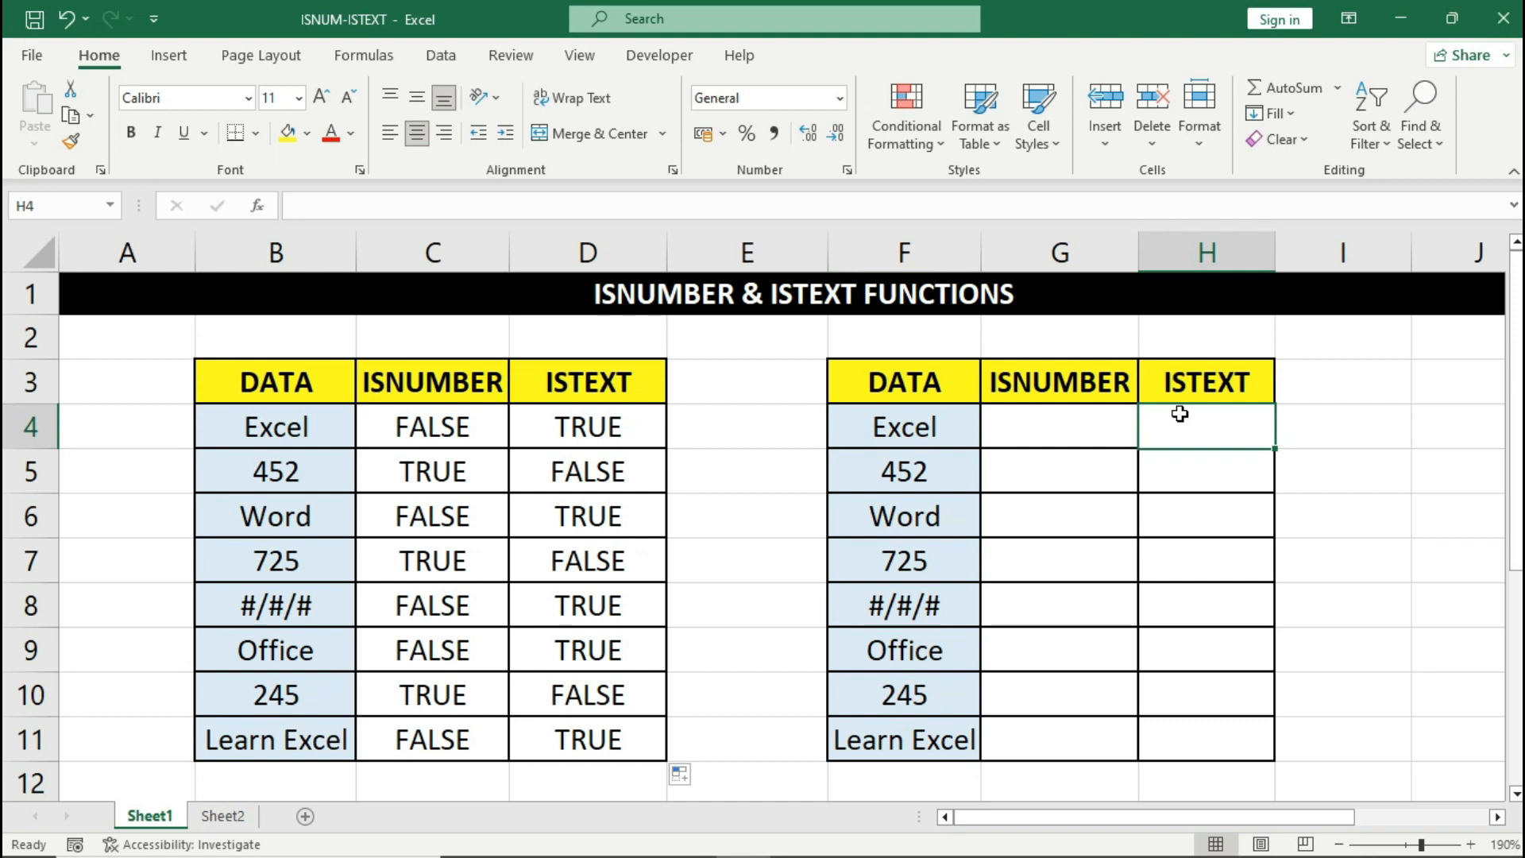
# - Enter =IF(ISNUMBER(F4),"Number","") in G4, leaving it blank for 'Excel'
pyautogui.click(1110, 424)
pyautogui.write('=IF(')
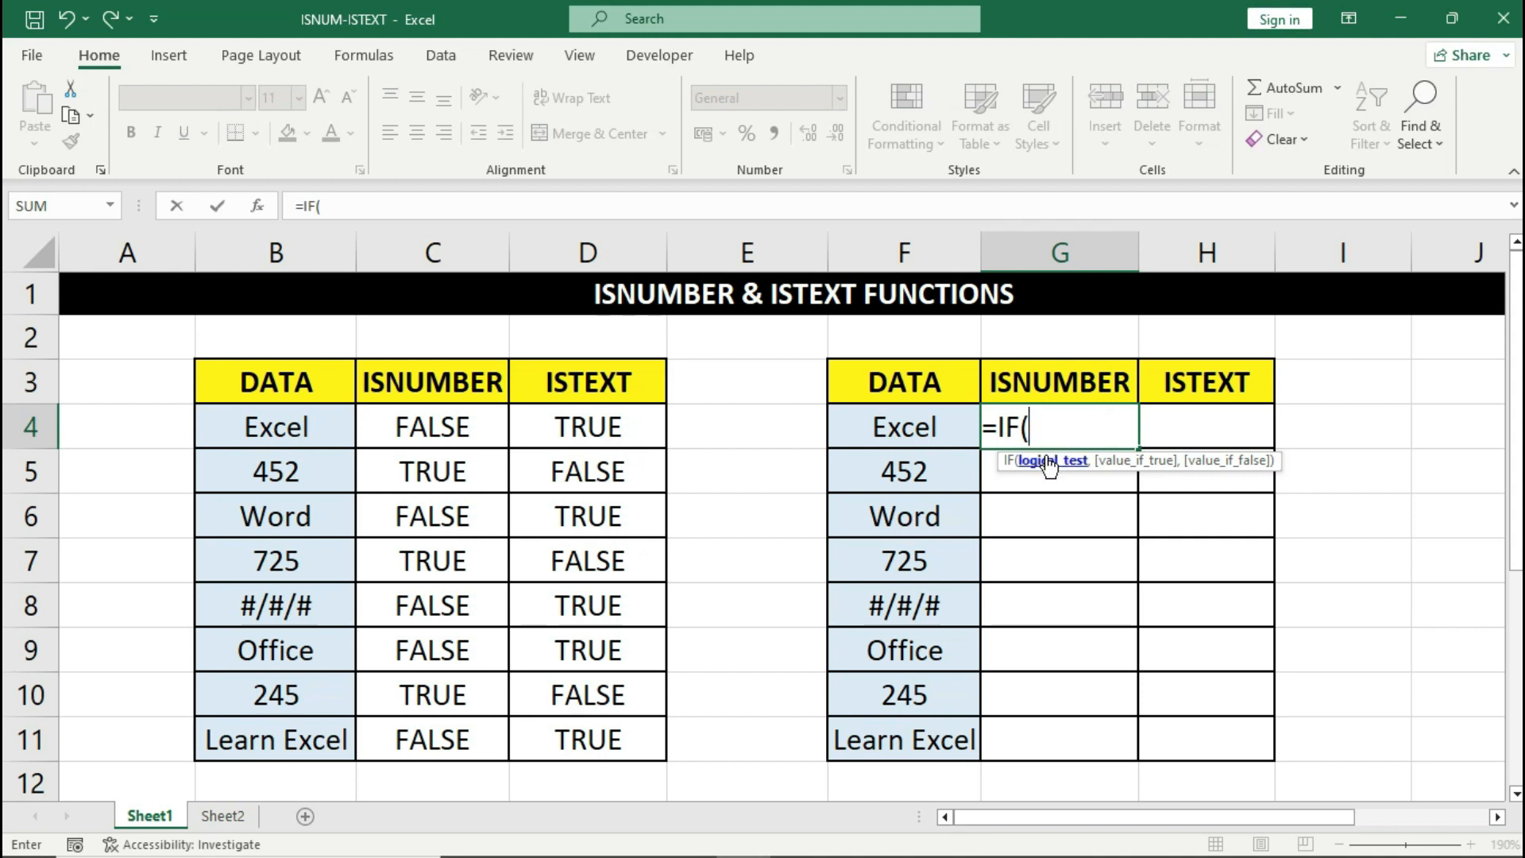
pyautogui.write('ISNUM')
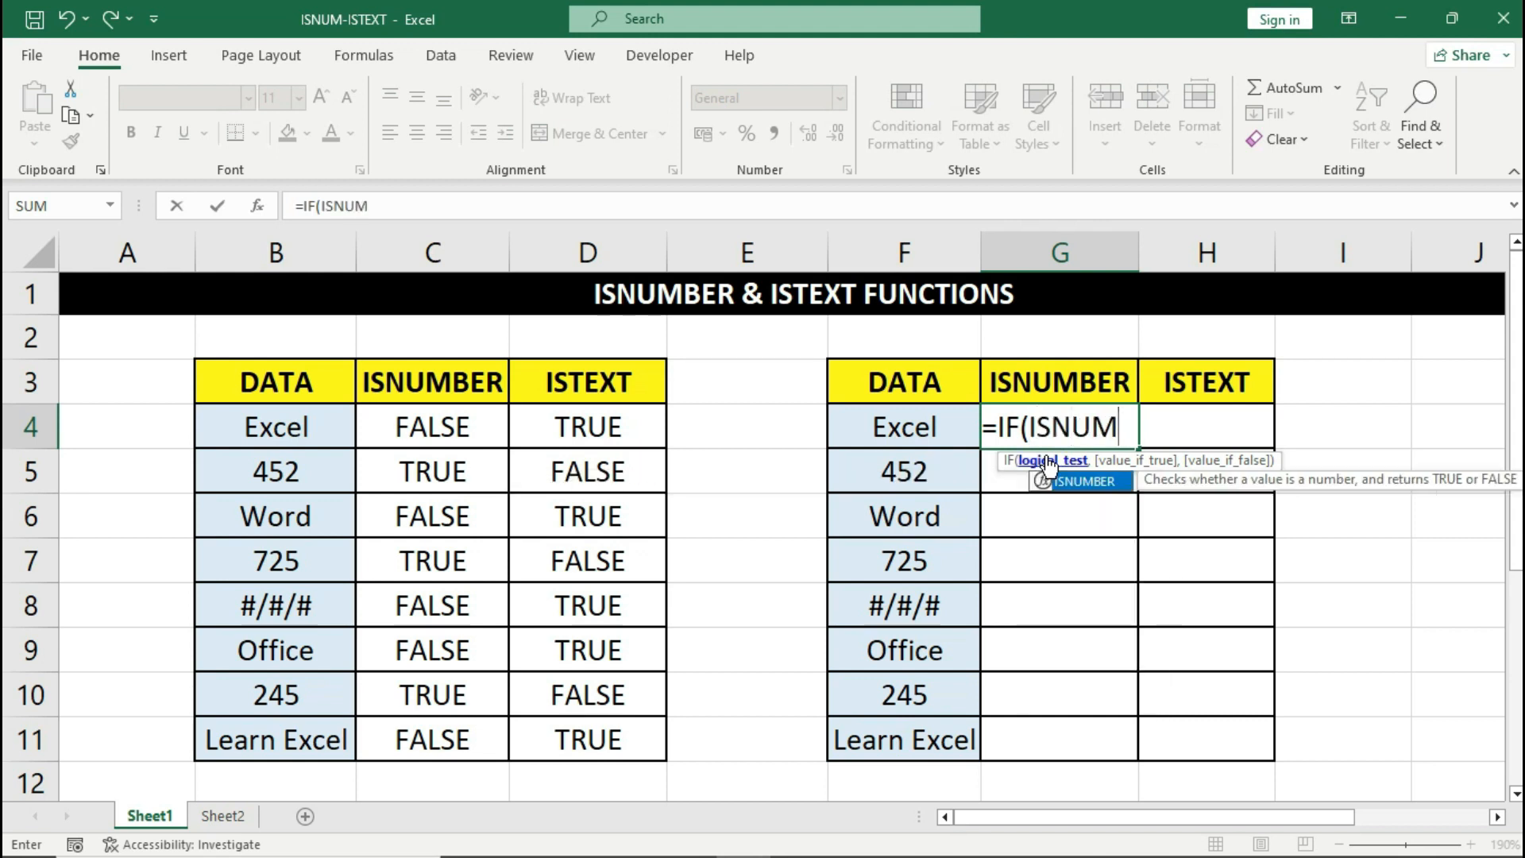
pyautogui.press('Tab')
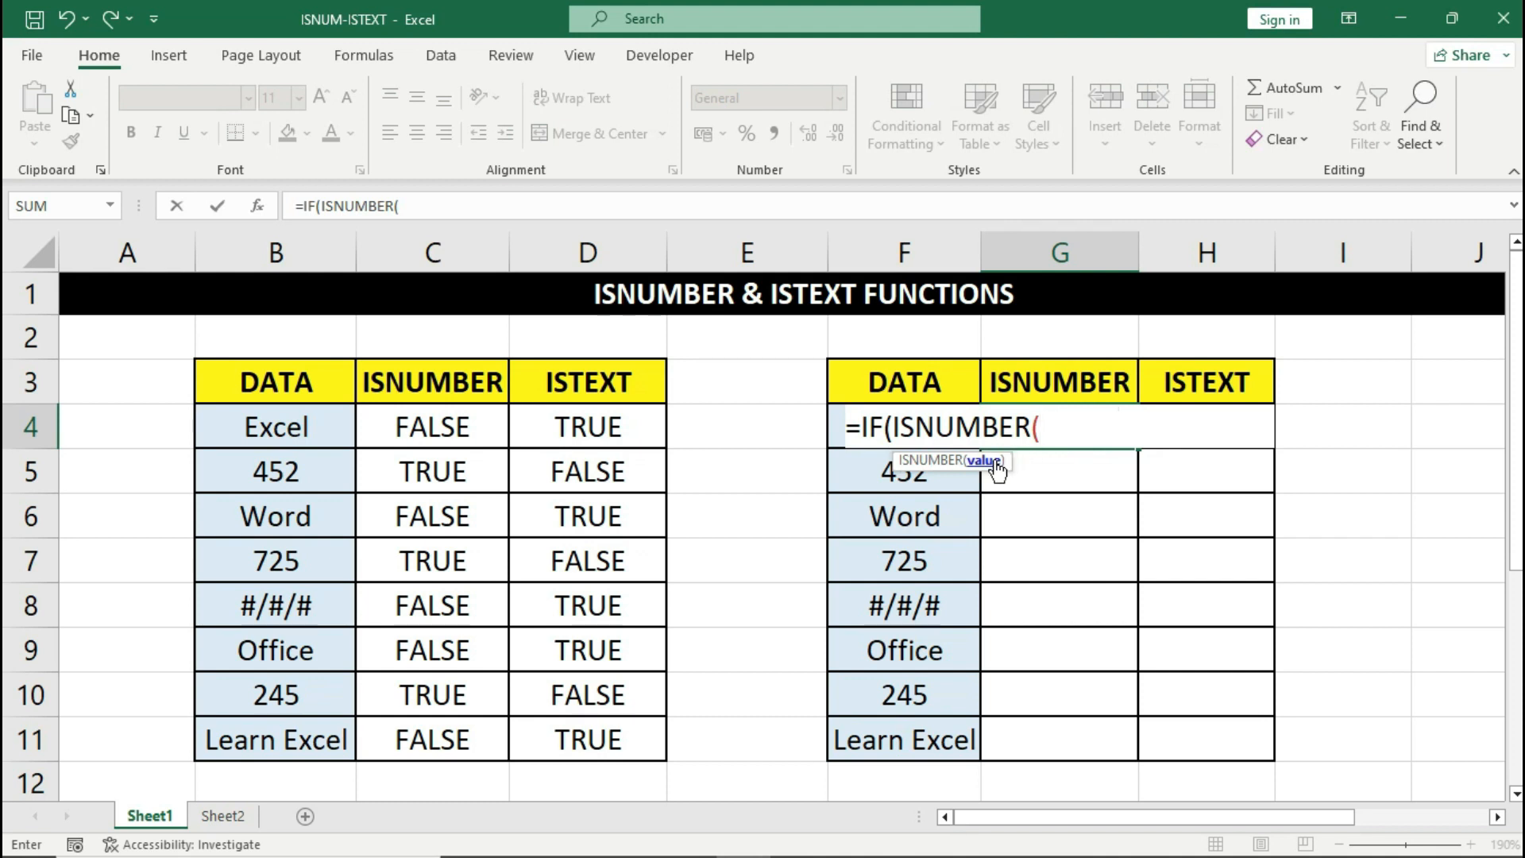
pyautogui.click(840, 421)
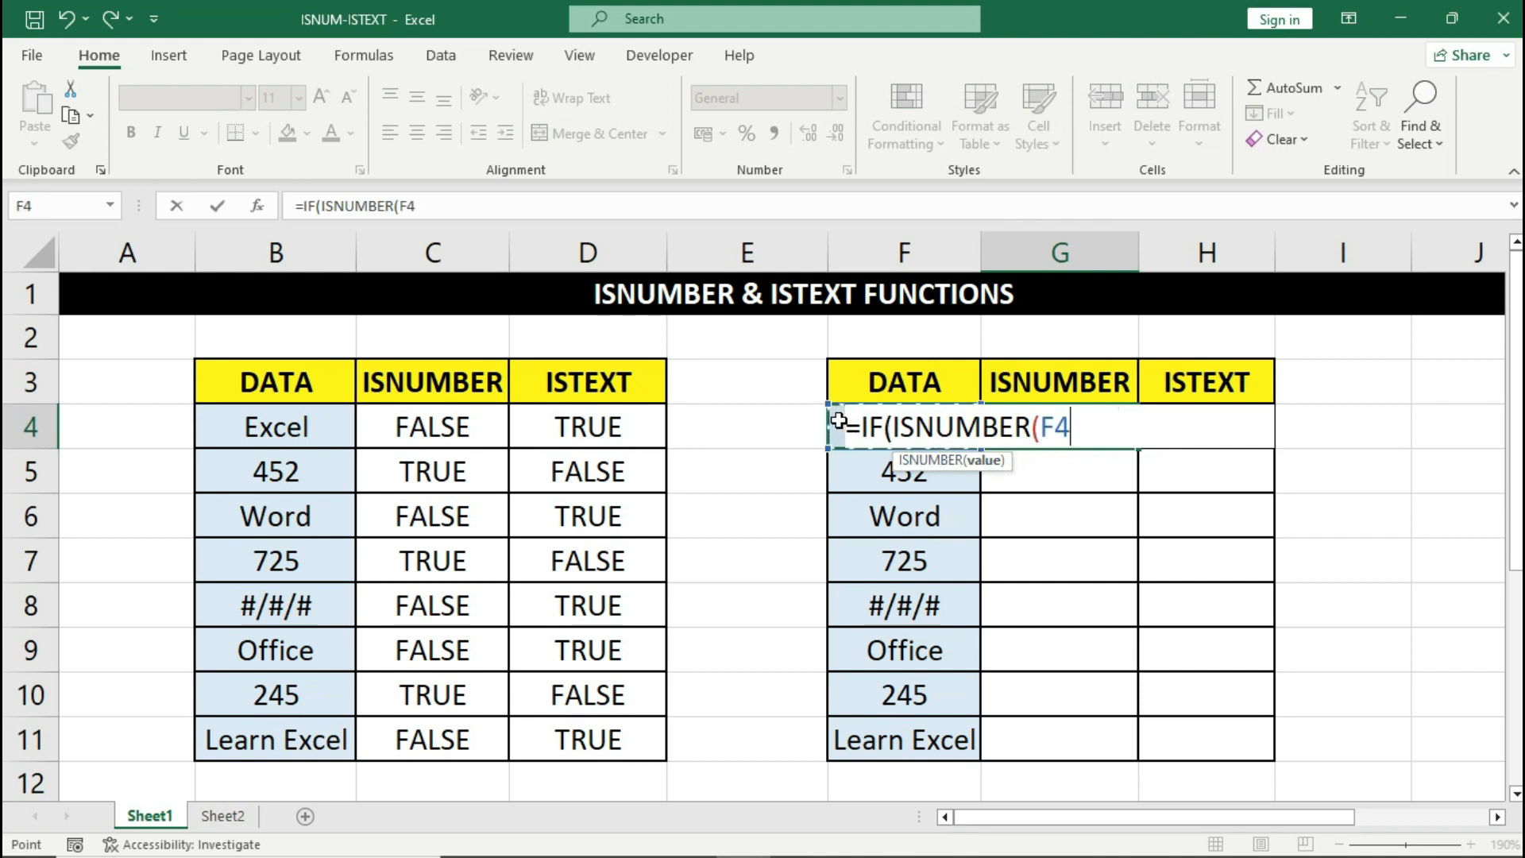
pyautogui.write('),')
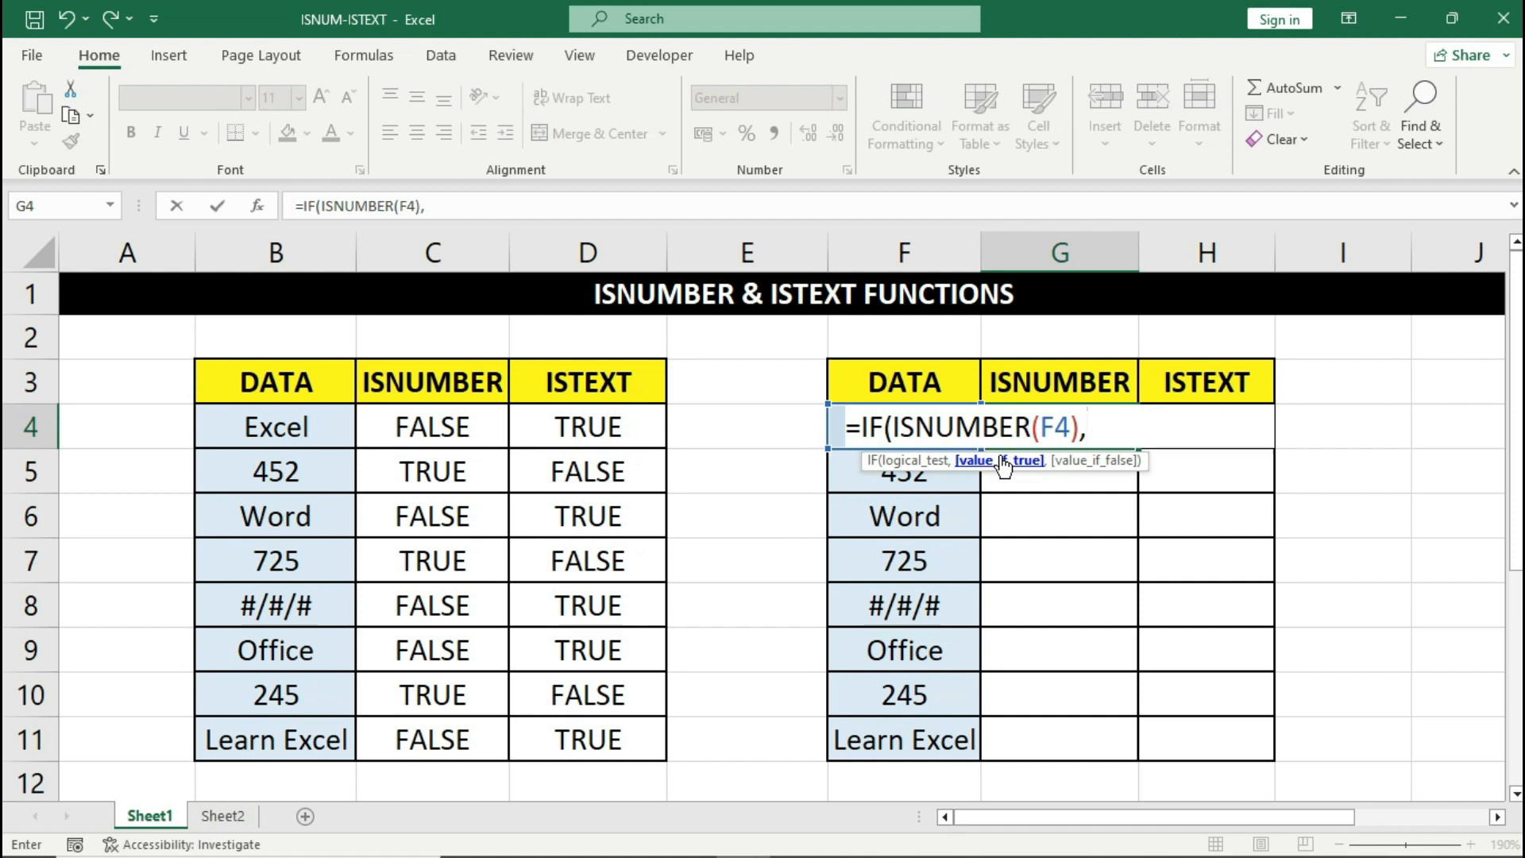
pyautogui.write('"Number",')
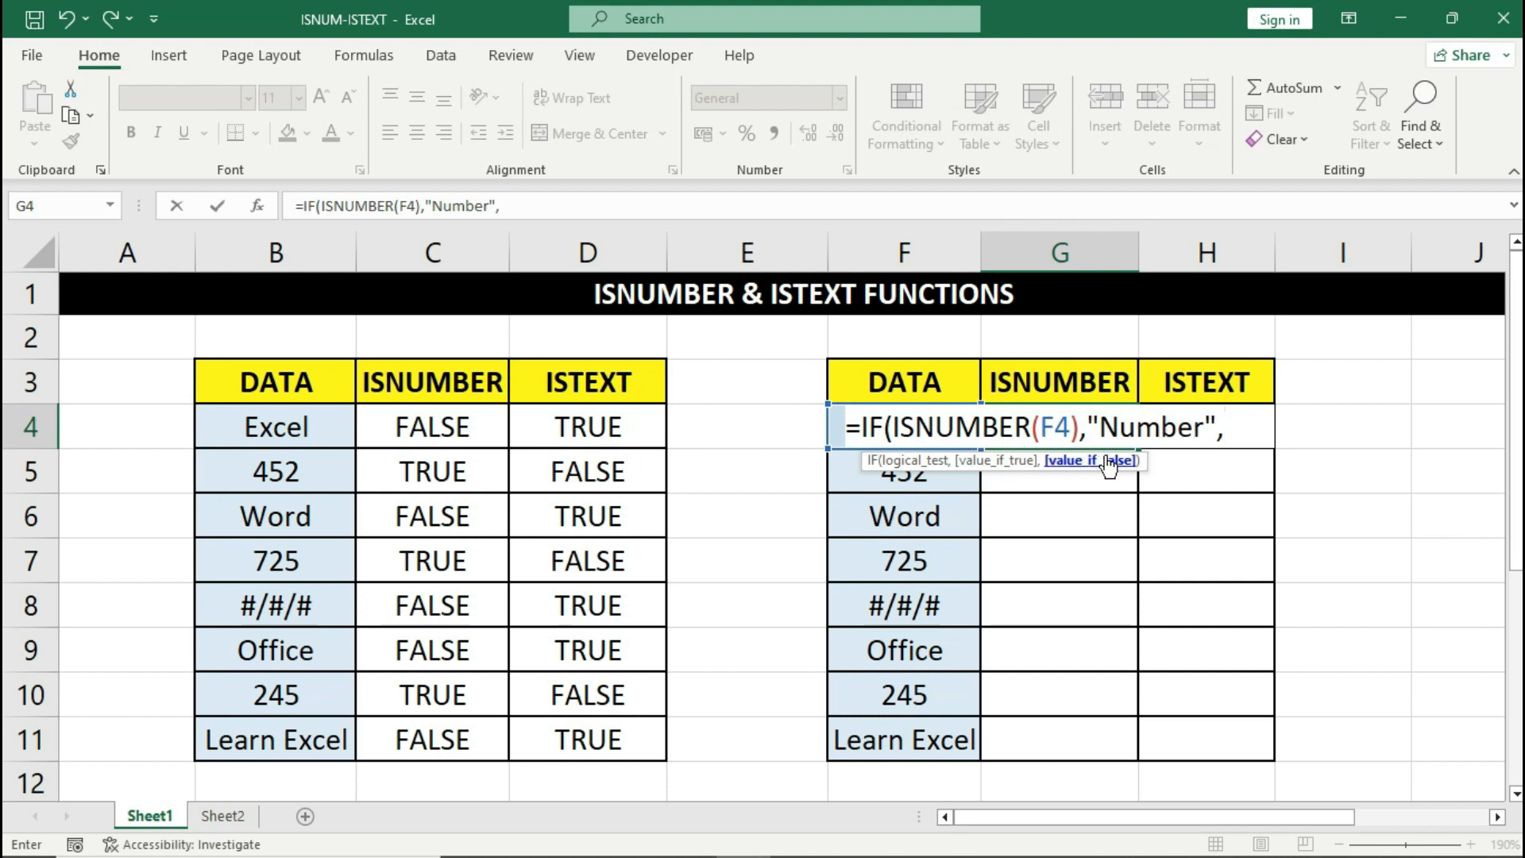
pyautogui.write('" ")')
pyautogui.hotkey('ctrl', 'Return')
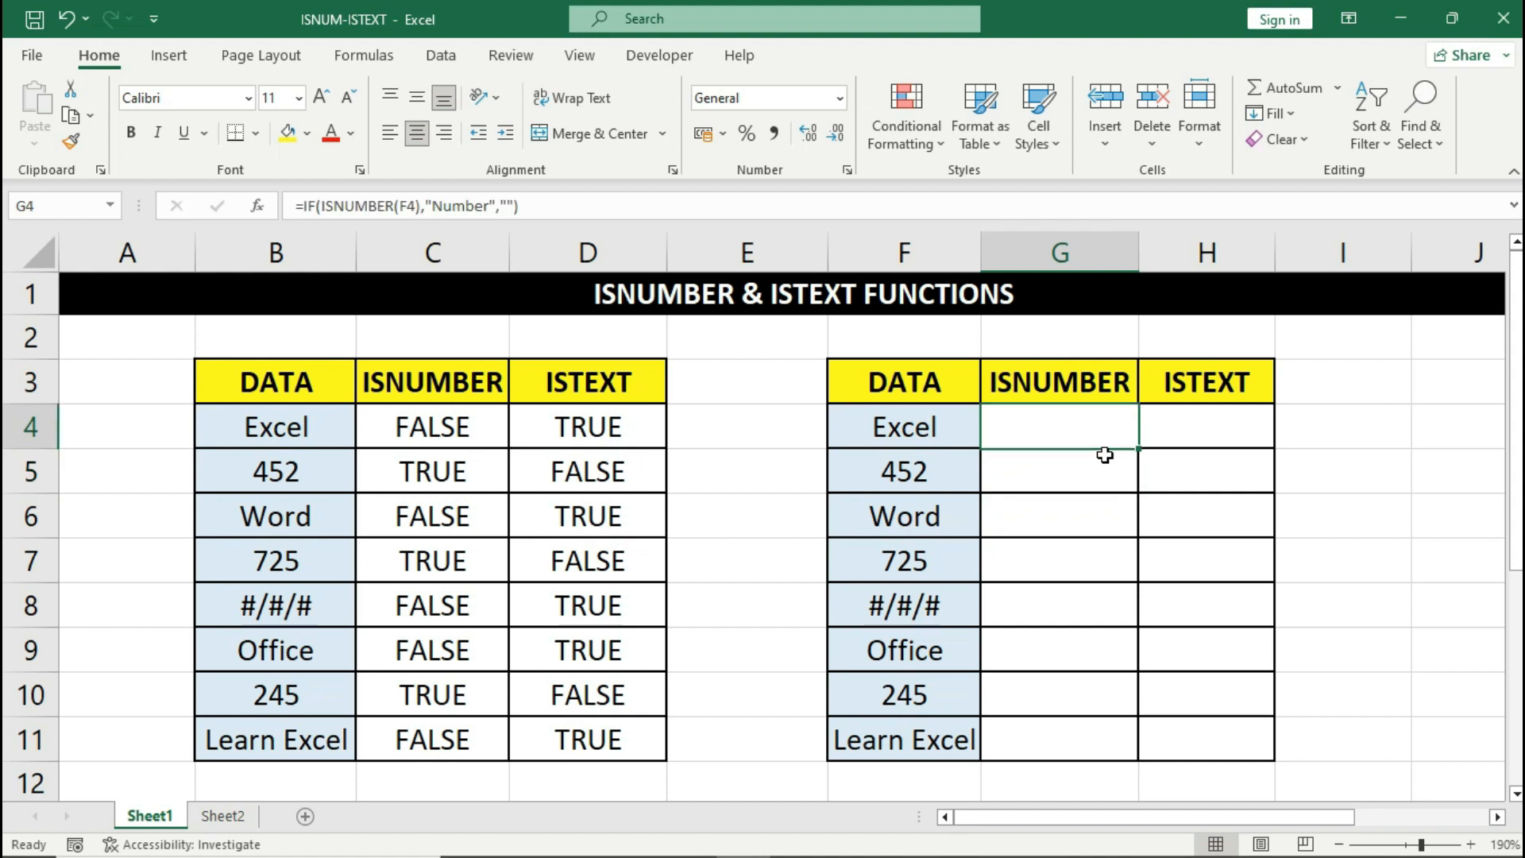
# - Fill the G4 IF/ISNUMBER formula down to G11 and check G5, G6 and G8
pyautogui.click(967, 429)
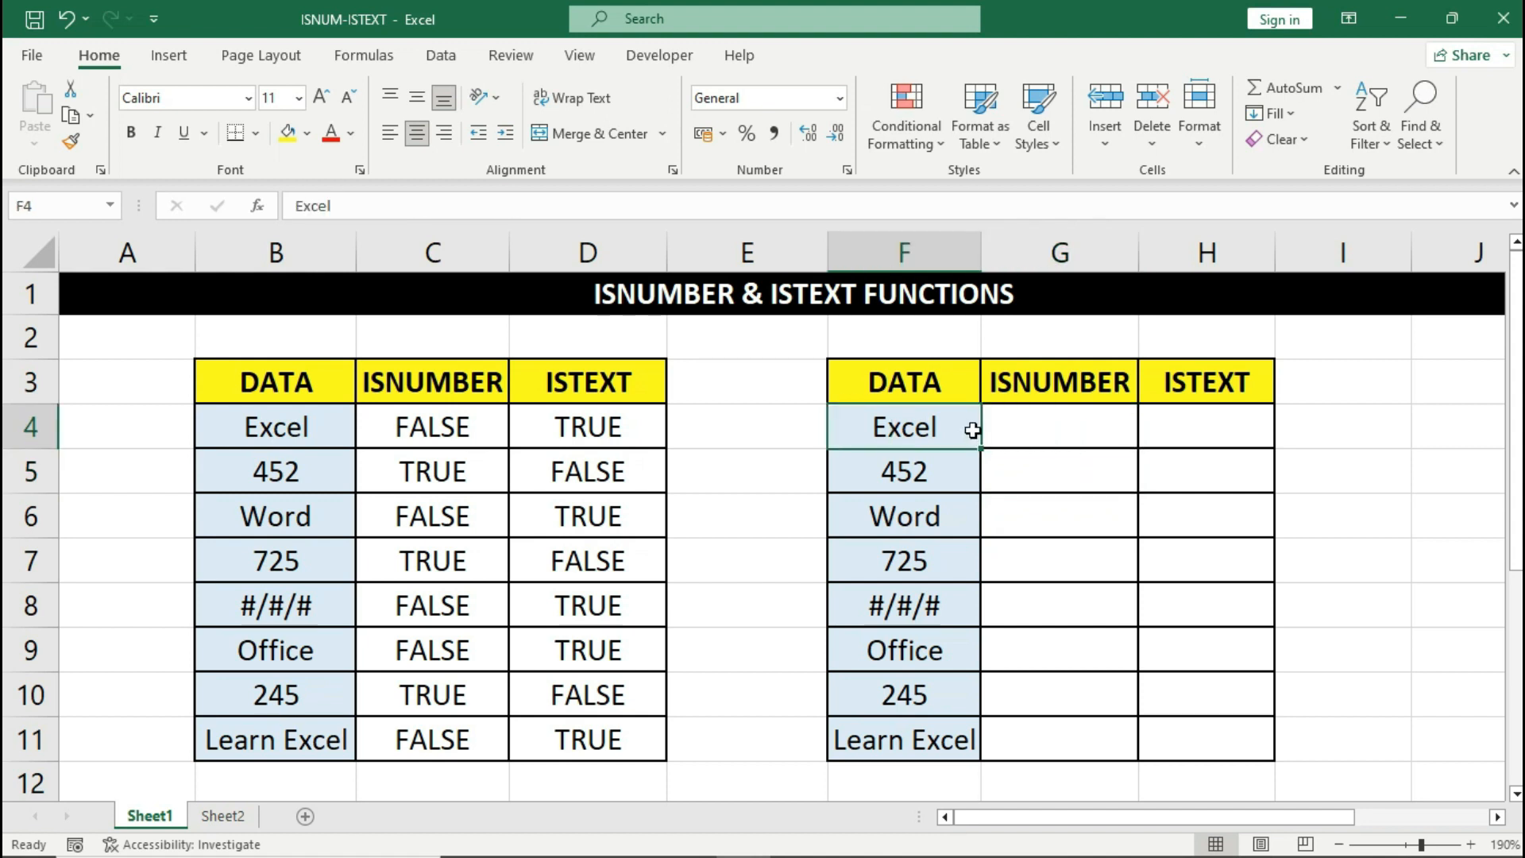
pyautogui.click(1053, 429)
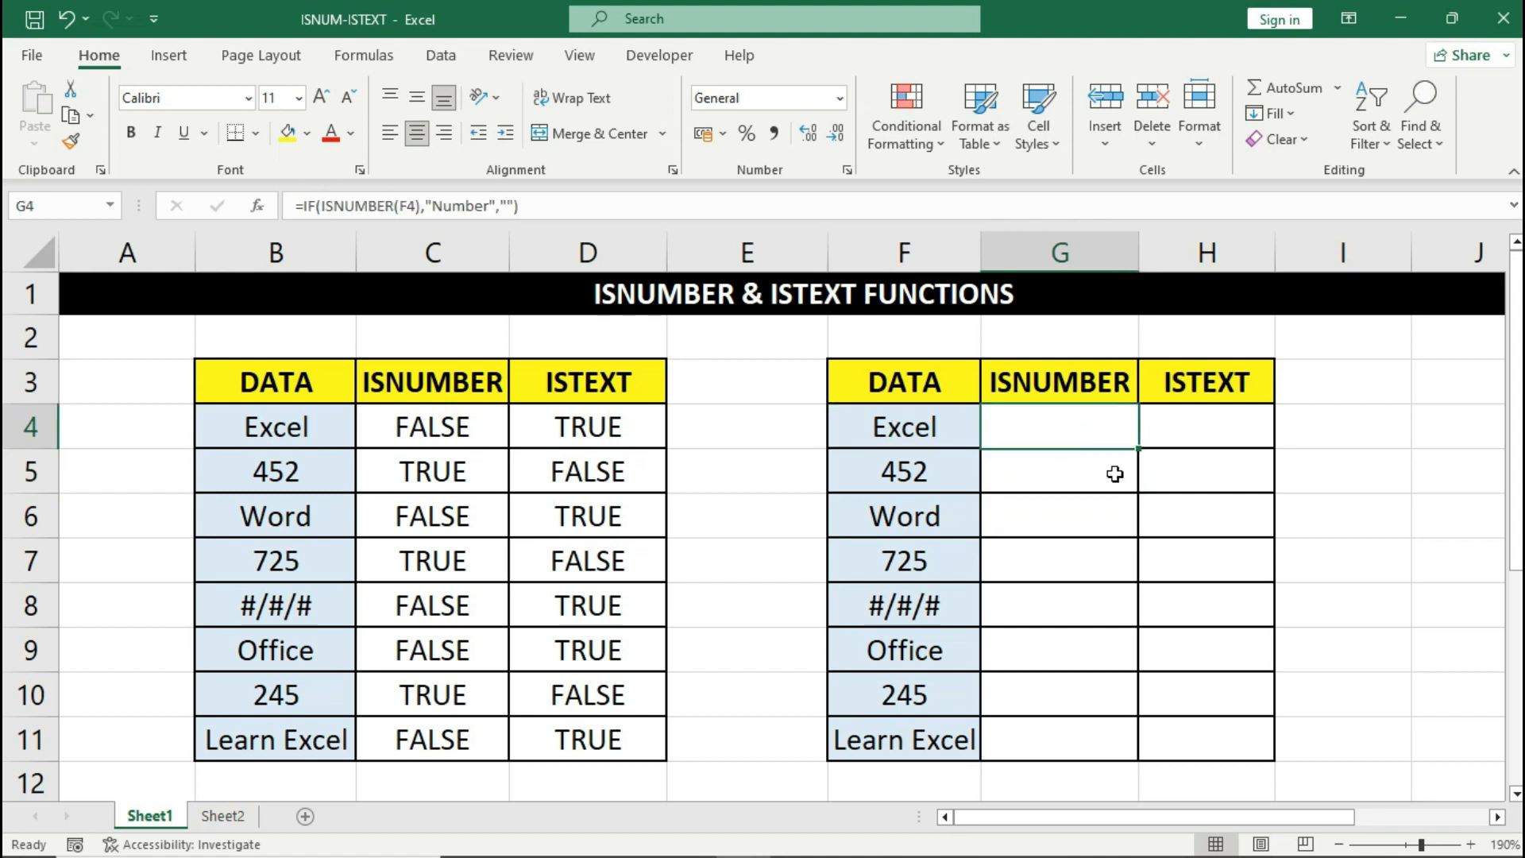
pyautogui.moveTo(1139, 452); pyautogui.dragTo(1136, 742)
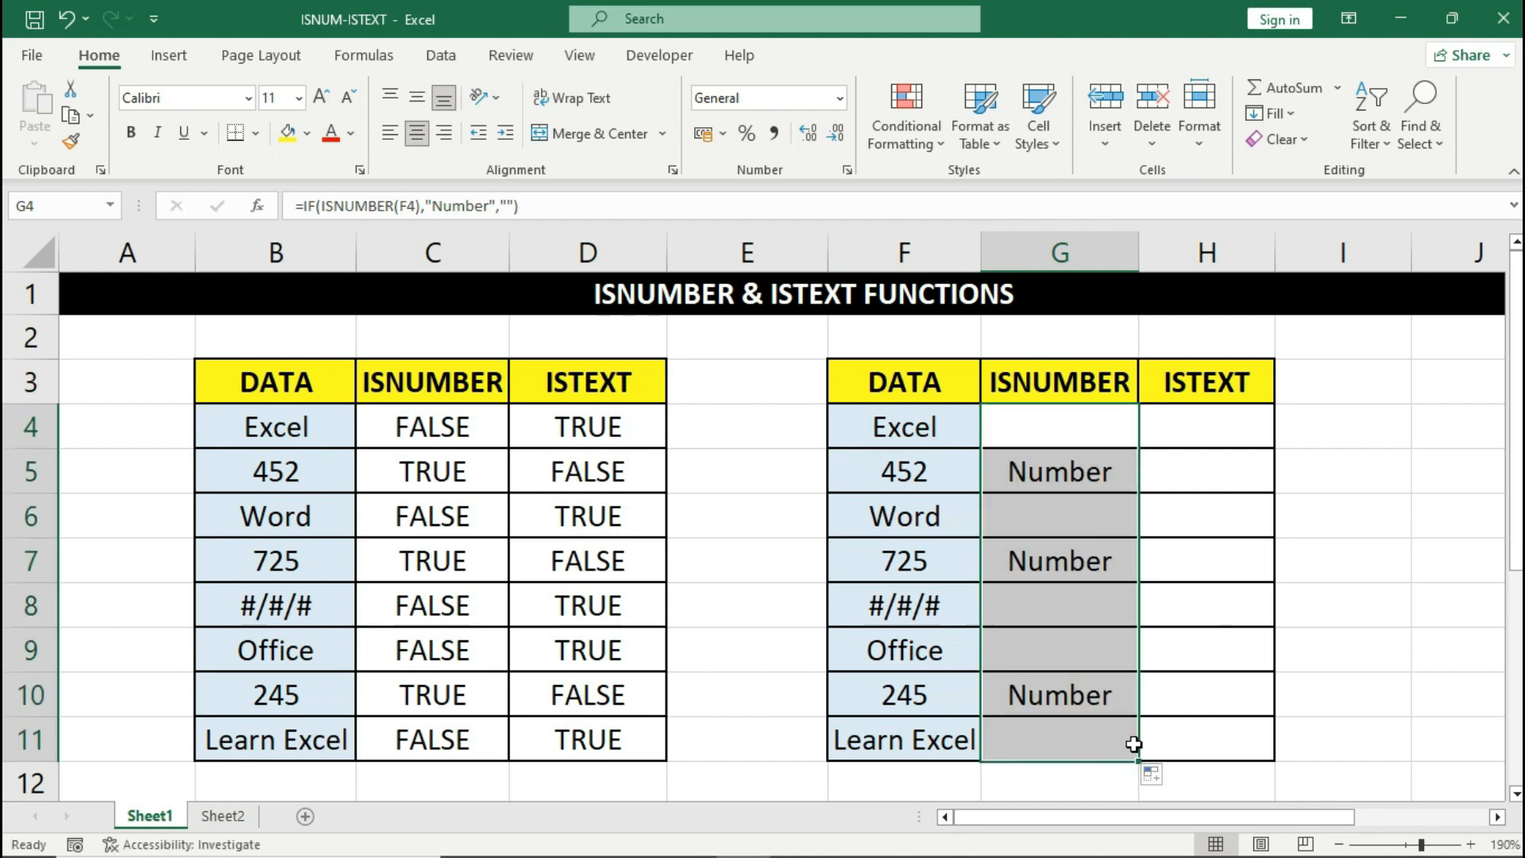
pyautogui.click(956, 473)
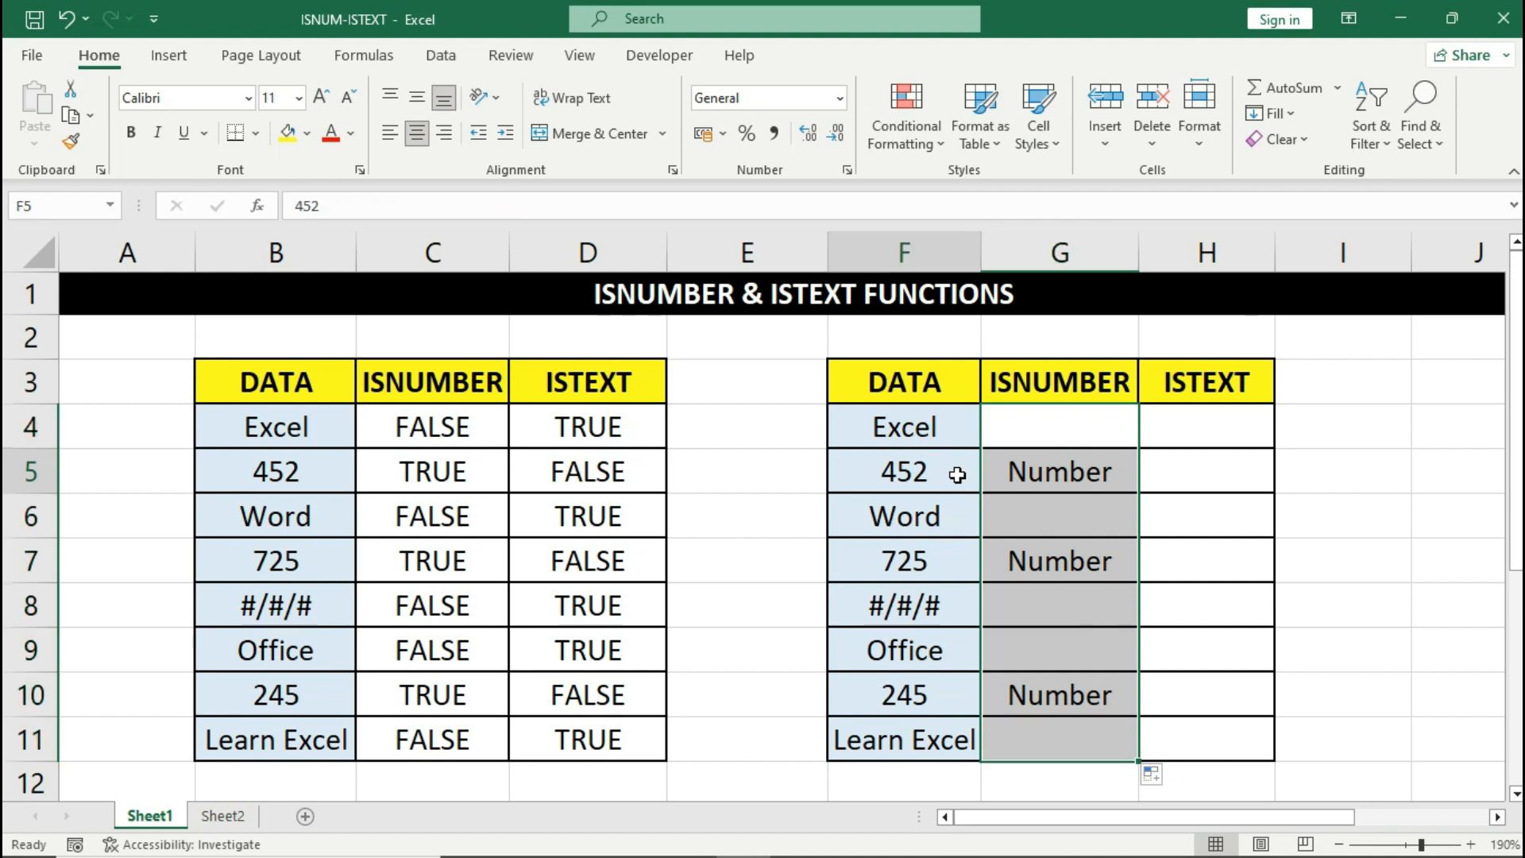
pyautogui.click(1008, 474)
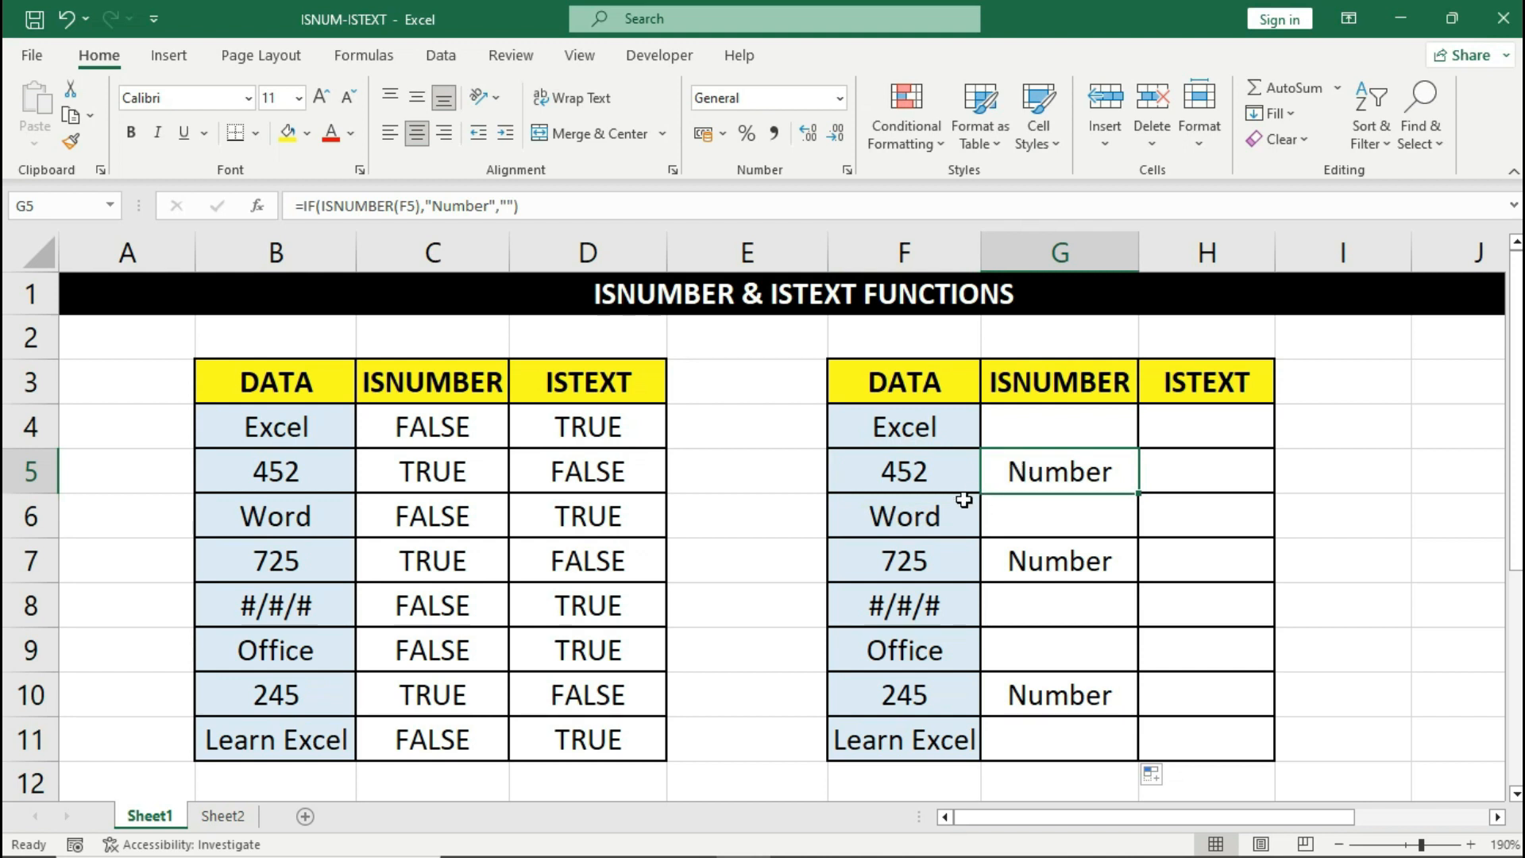
pyautogui.click(934, 514)
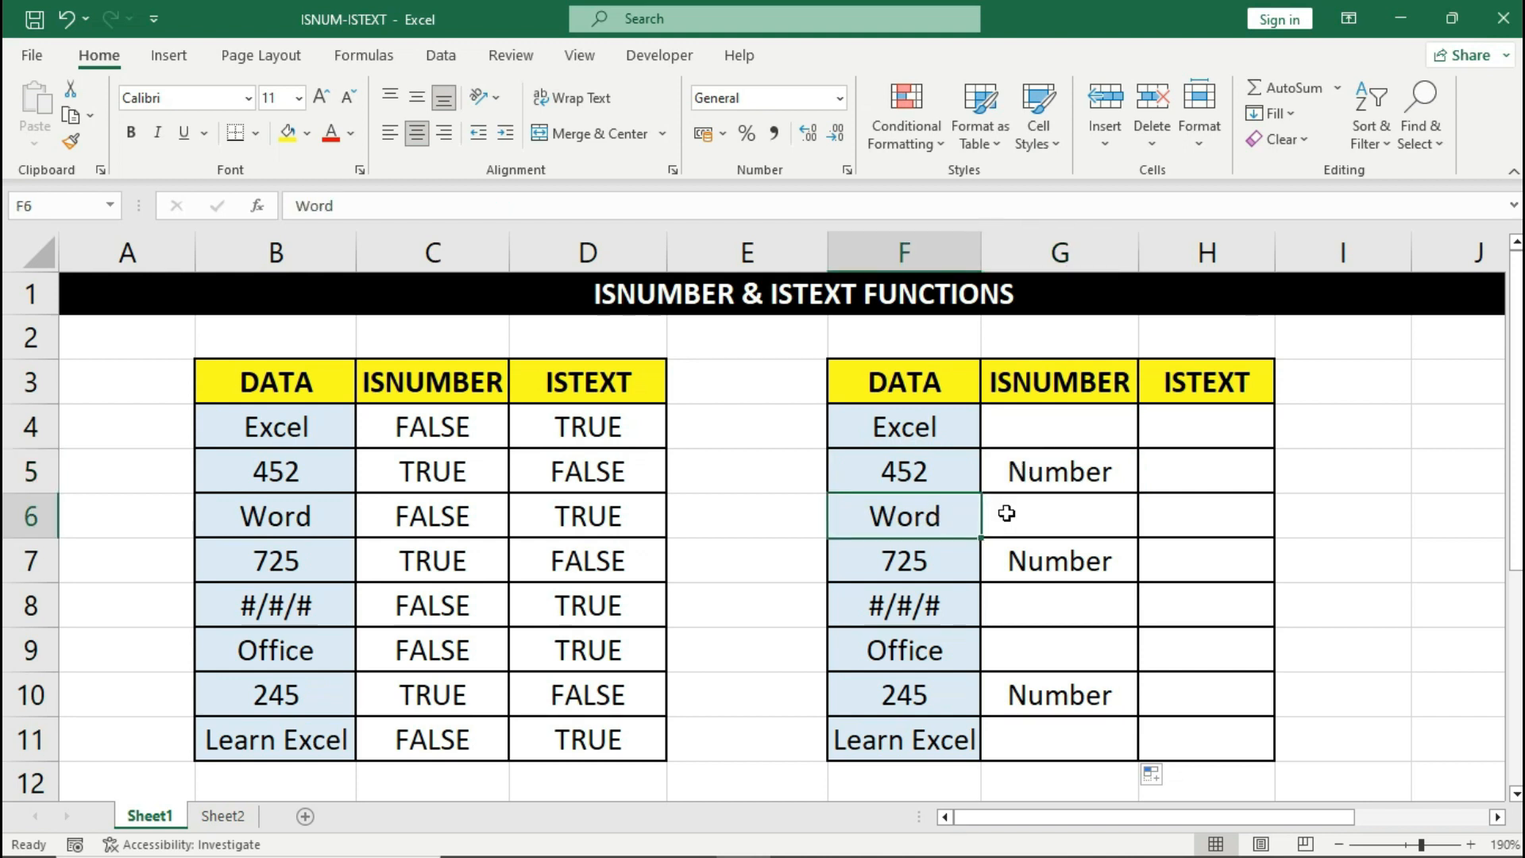
pyautogui.click(1032, 513)
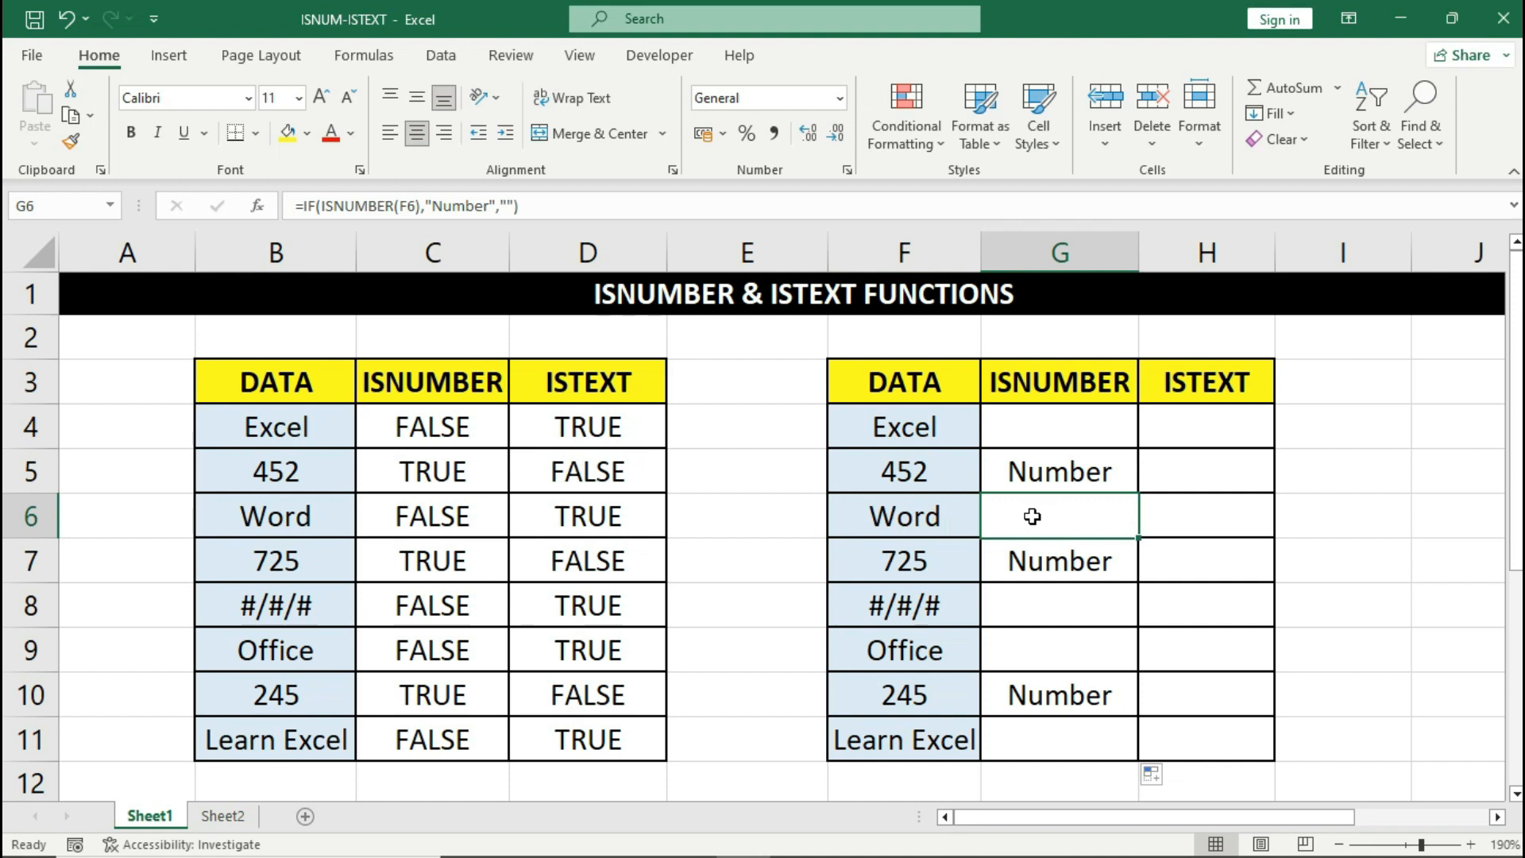
pyautogui.click(1039, 606)
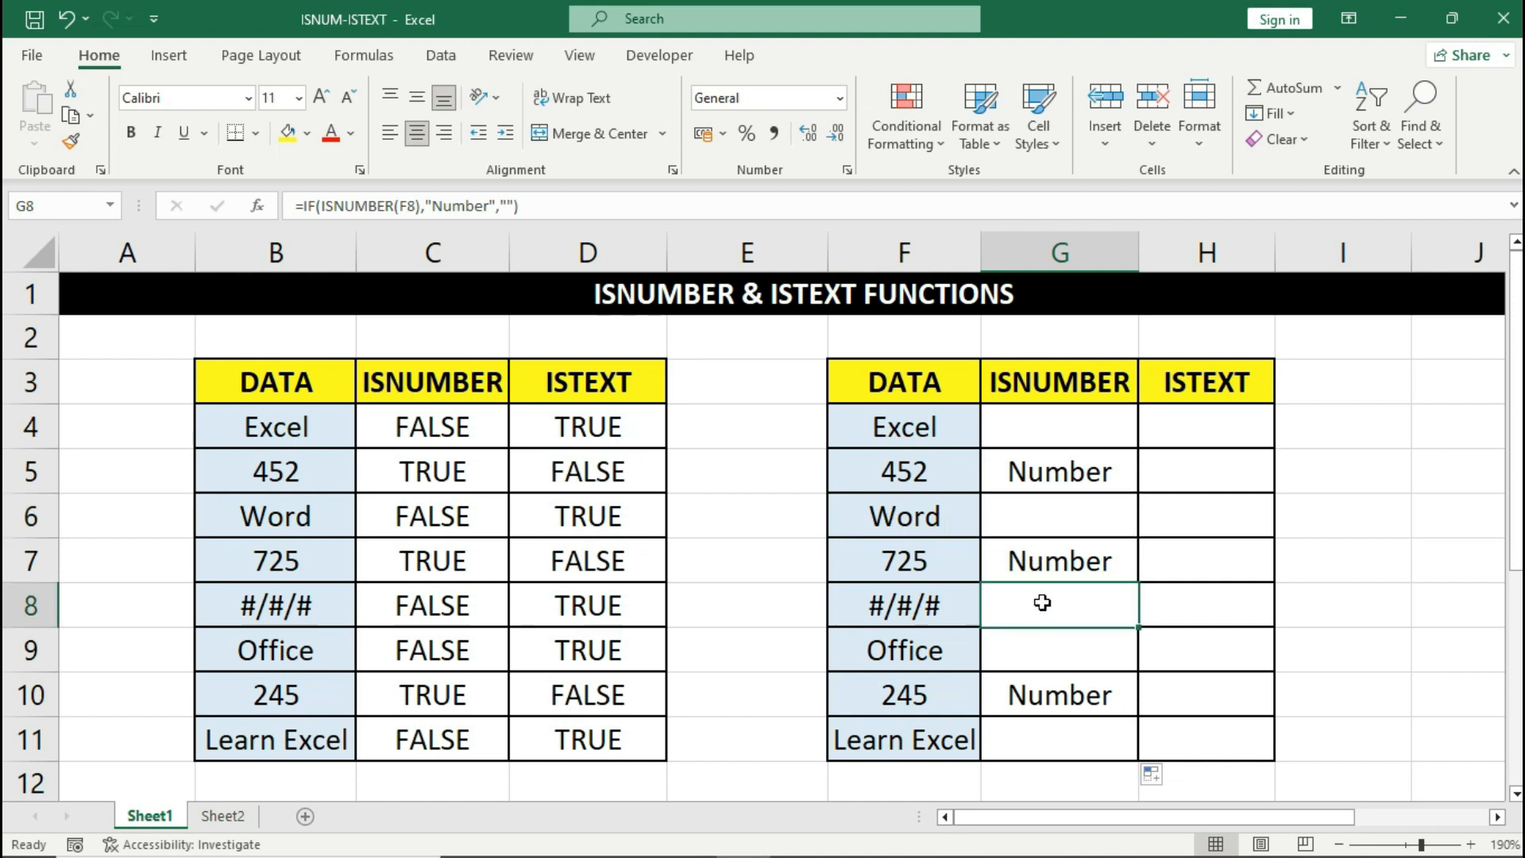
# - Enter =IF(ISTEXT(F4),"Text","") in H4, showing 'Text' for 'Excel'
pyautogui.click(1171, 432)
pyautogui.write('=if')
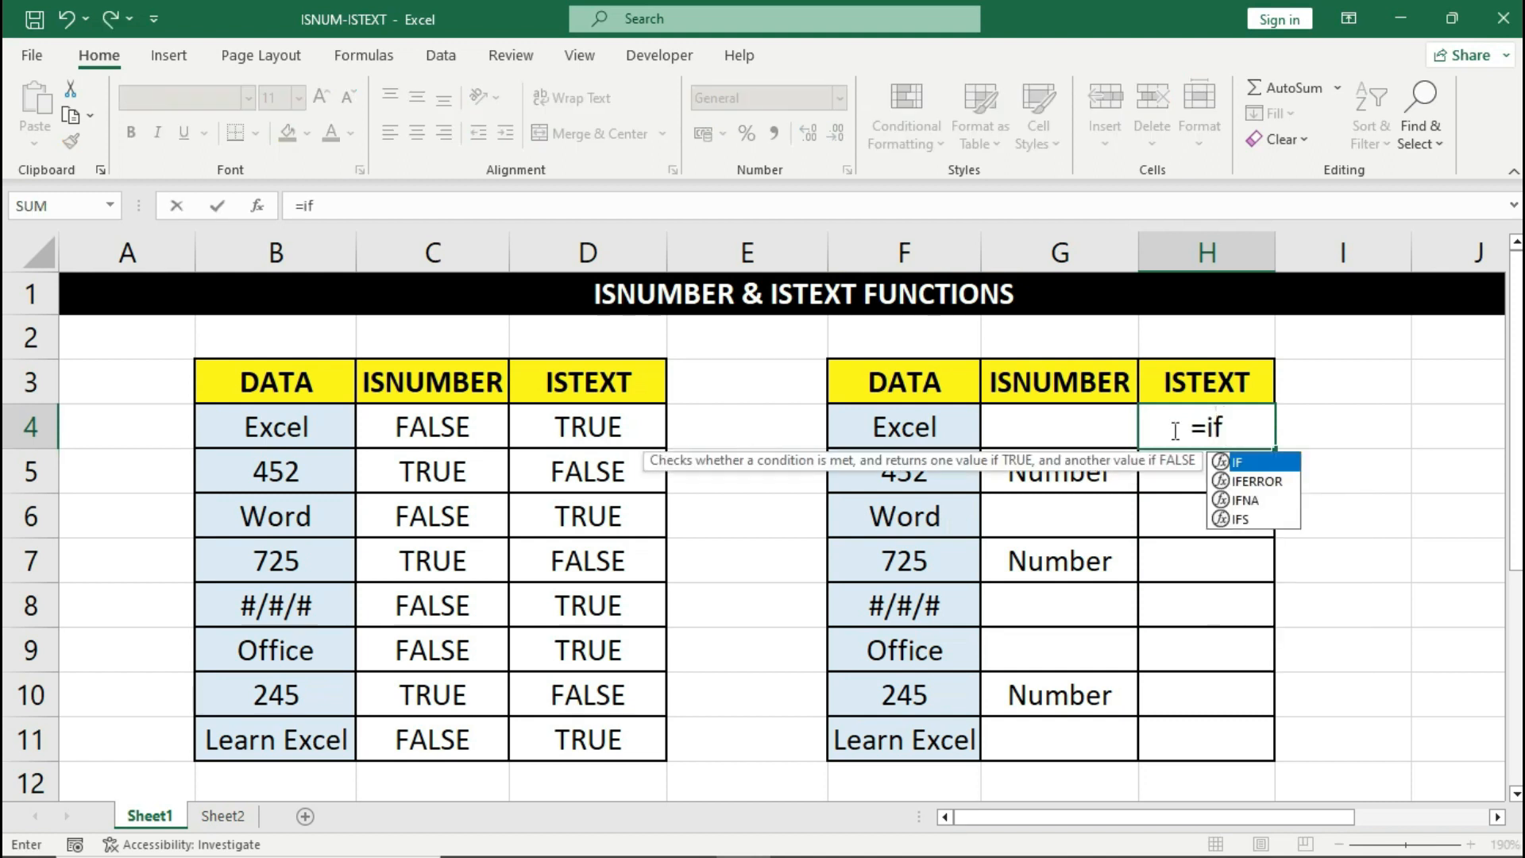
pyautogui.press('Tab')
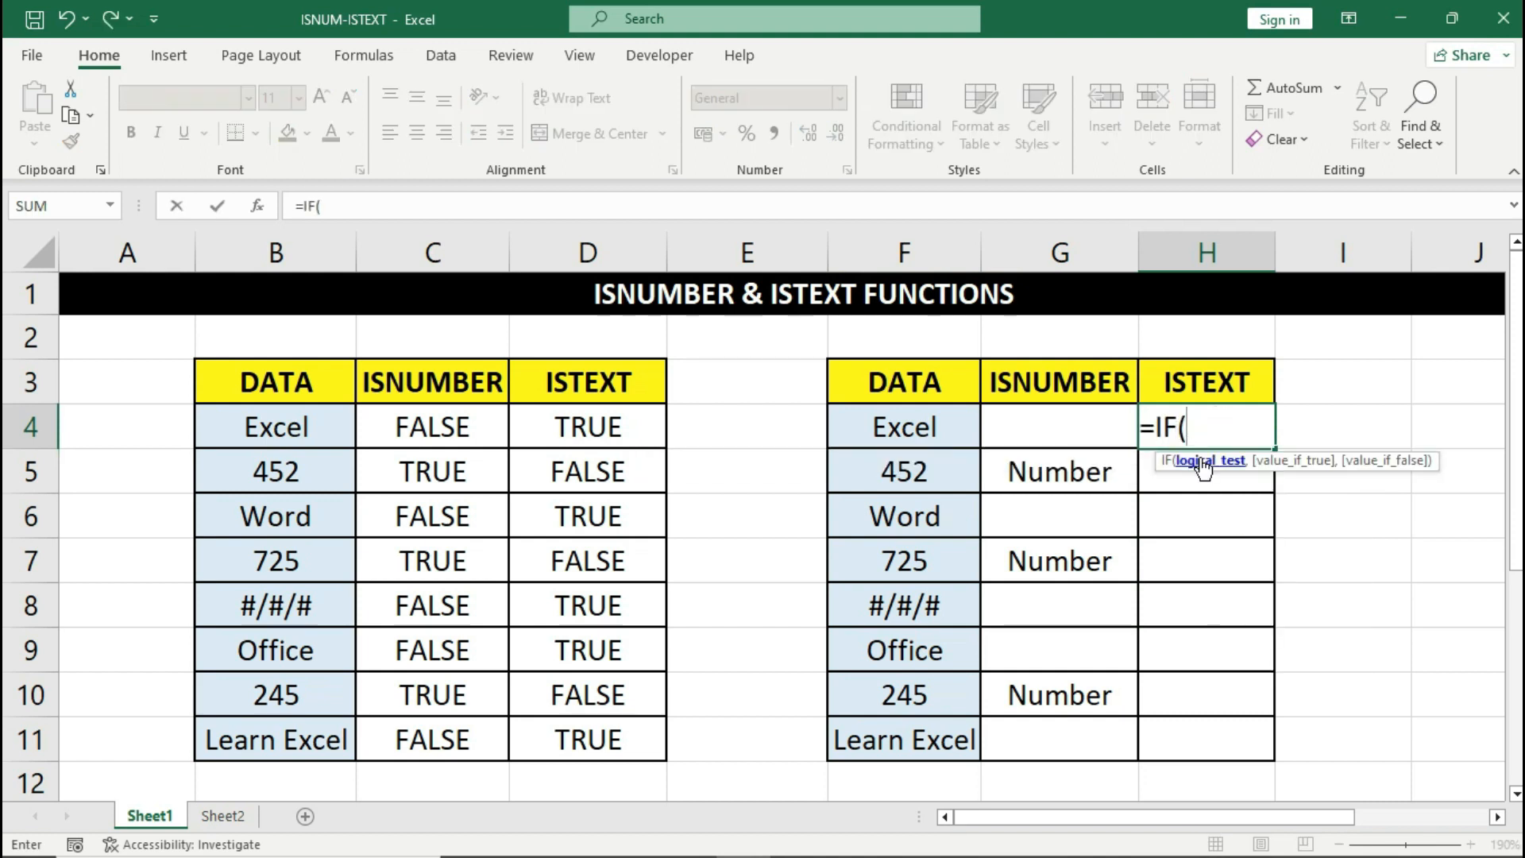
pyautogui.write('iste')
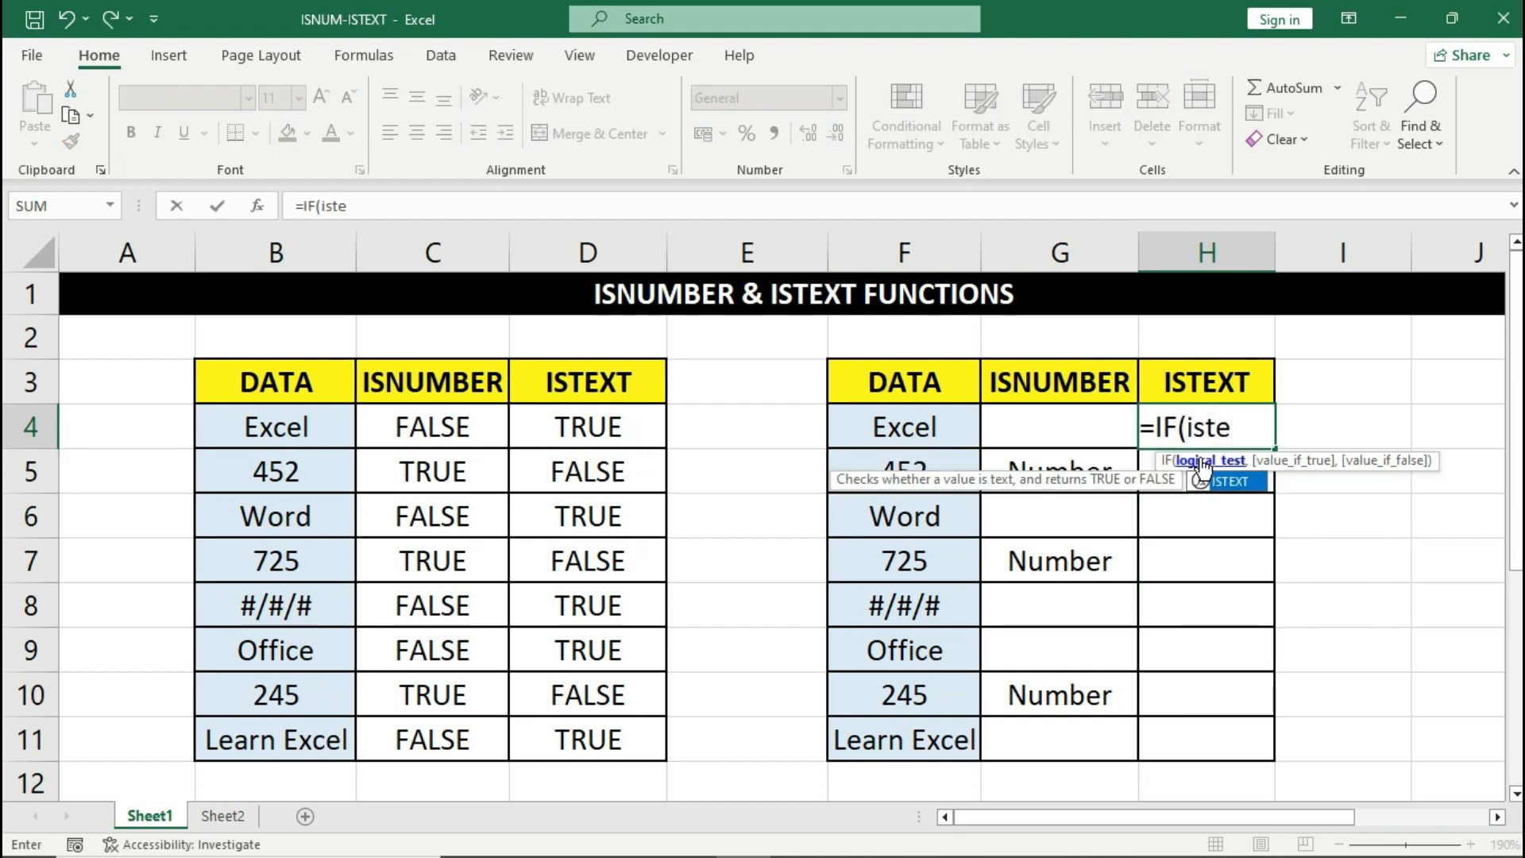
pyautogui.press('Tab')
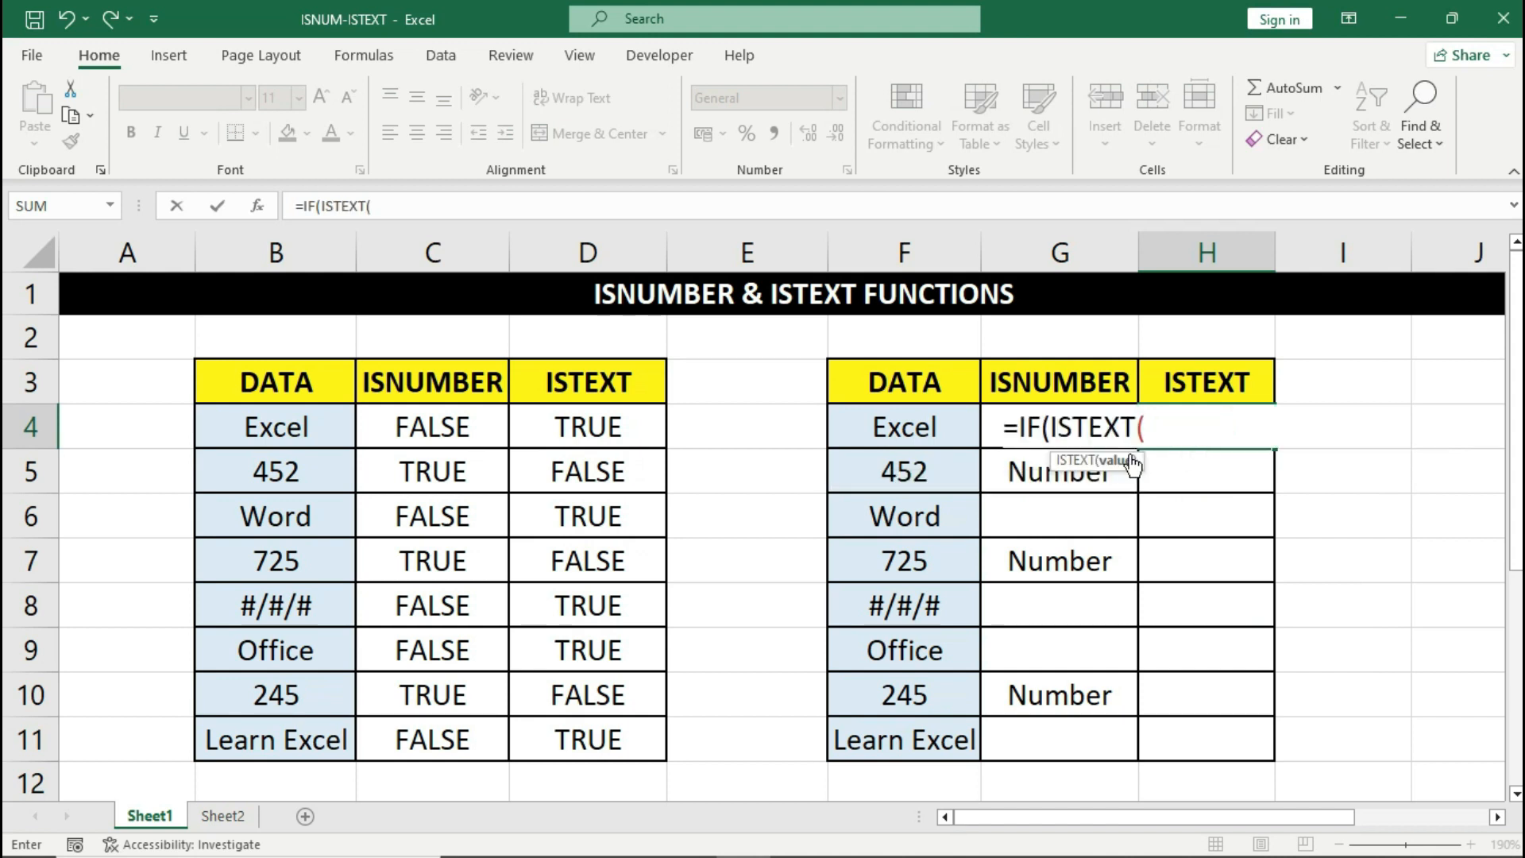
pyautogui.click(938, 431)
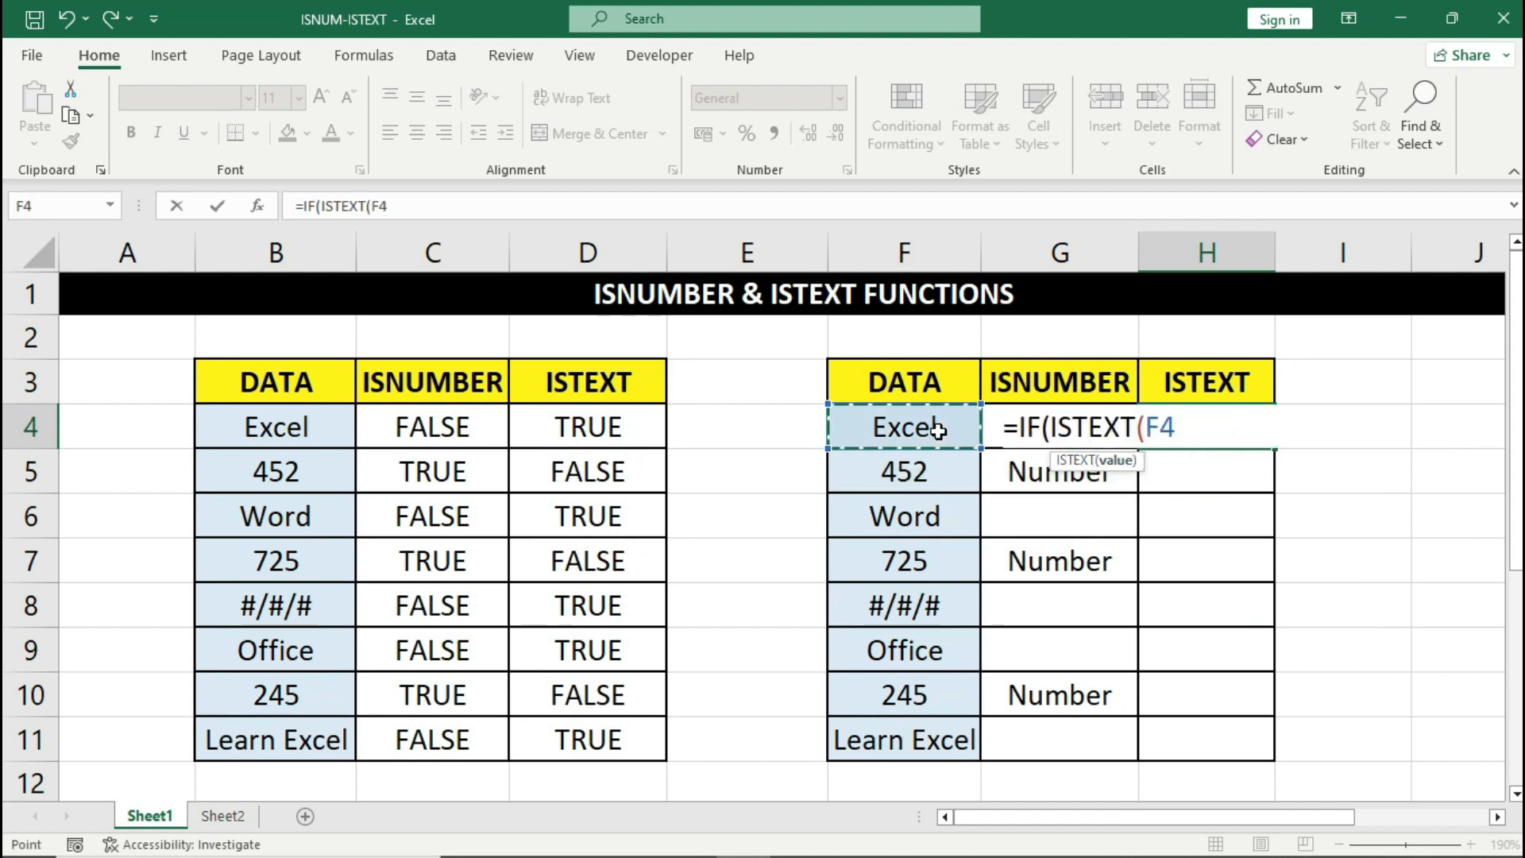
pyautogui.write('),')
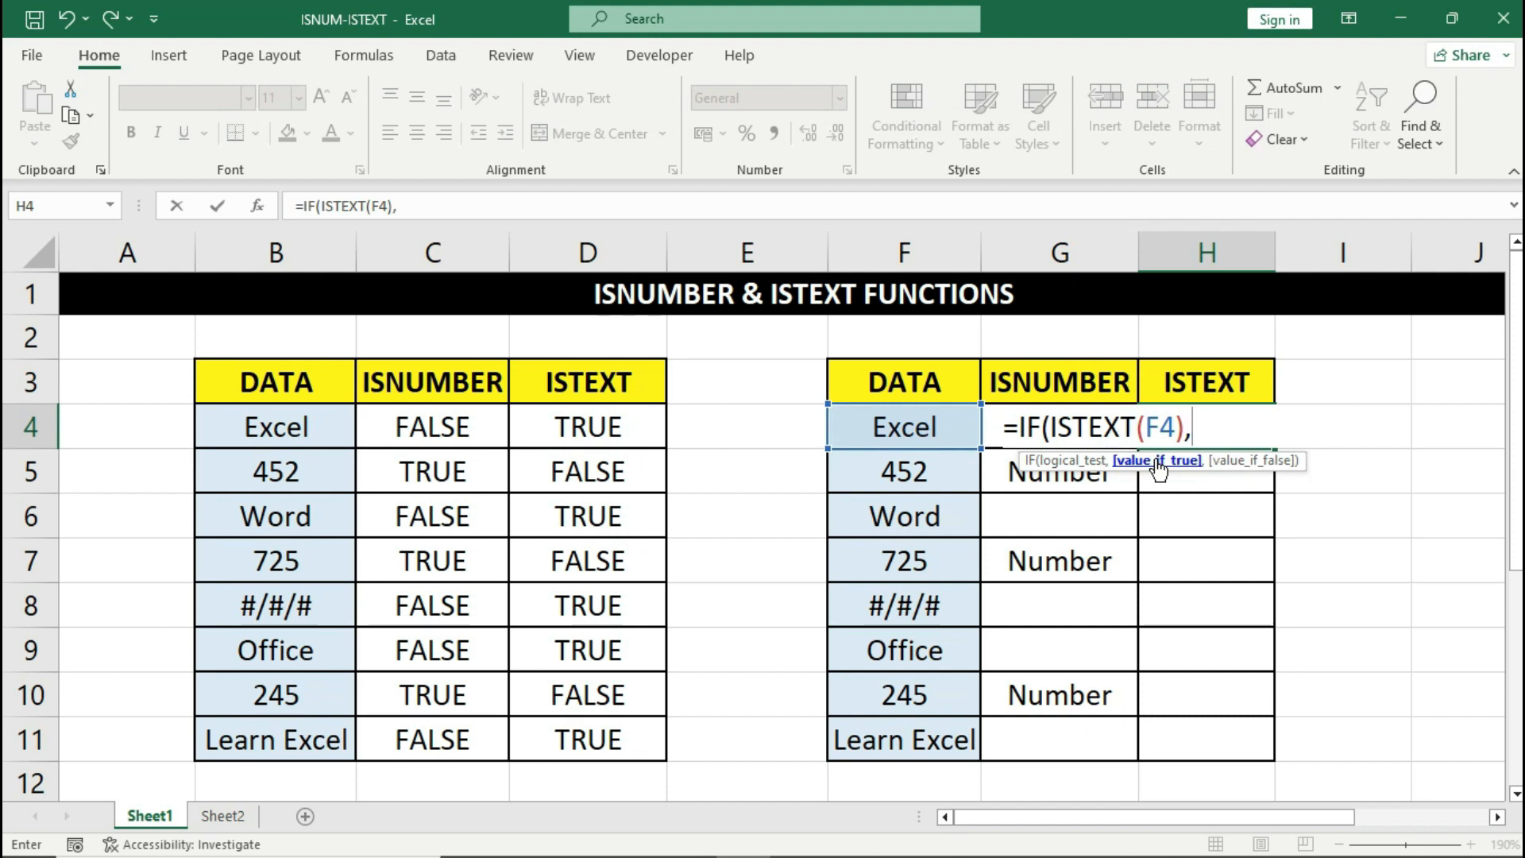
pyautogui.write('"Text",')
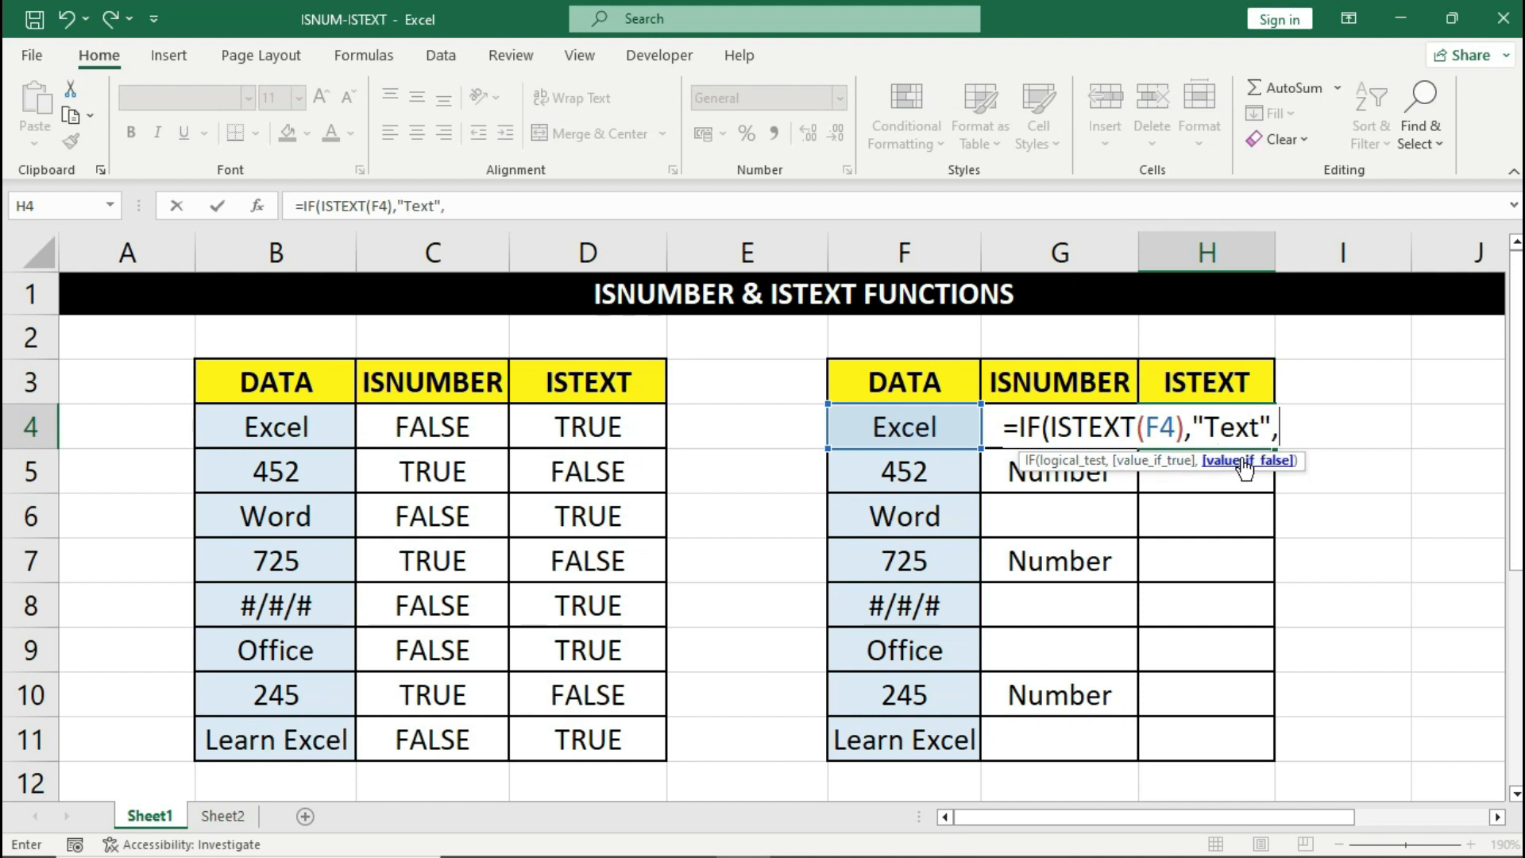
pyautogui.write('"")')
pyautogui.press('Return')
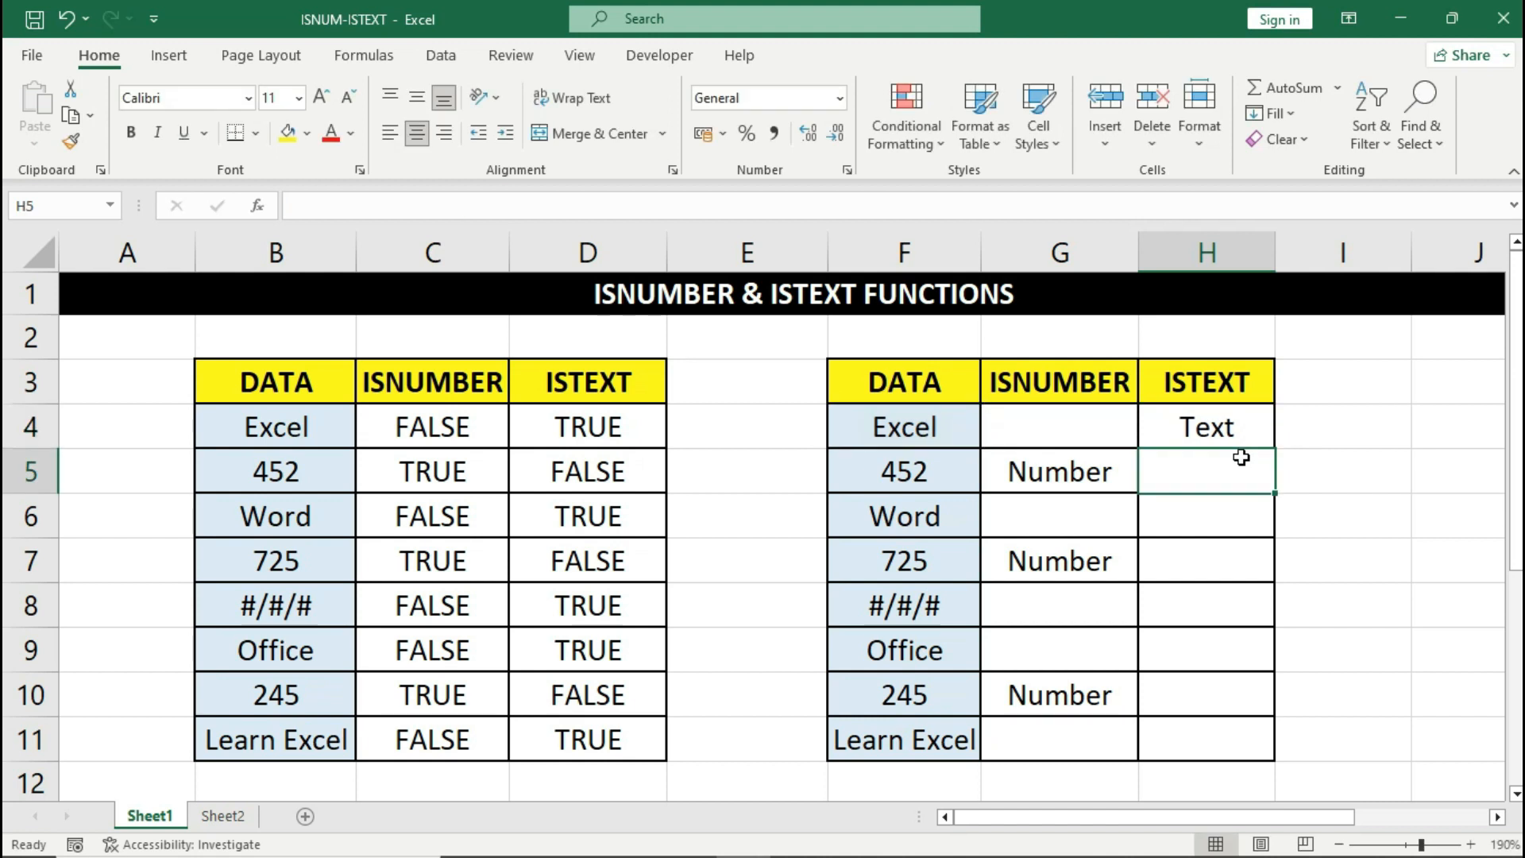
pyautogui.press('Up')
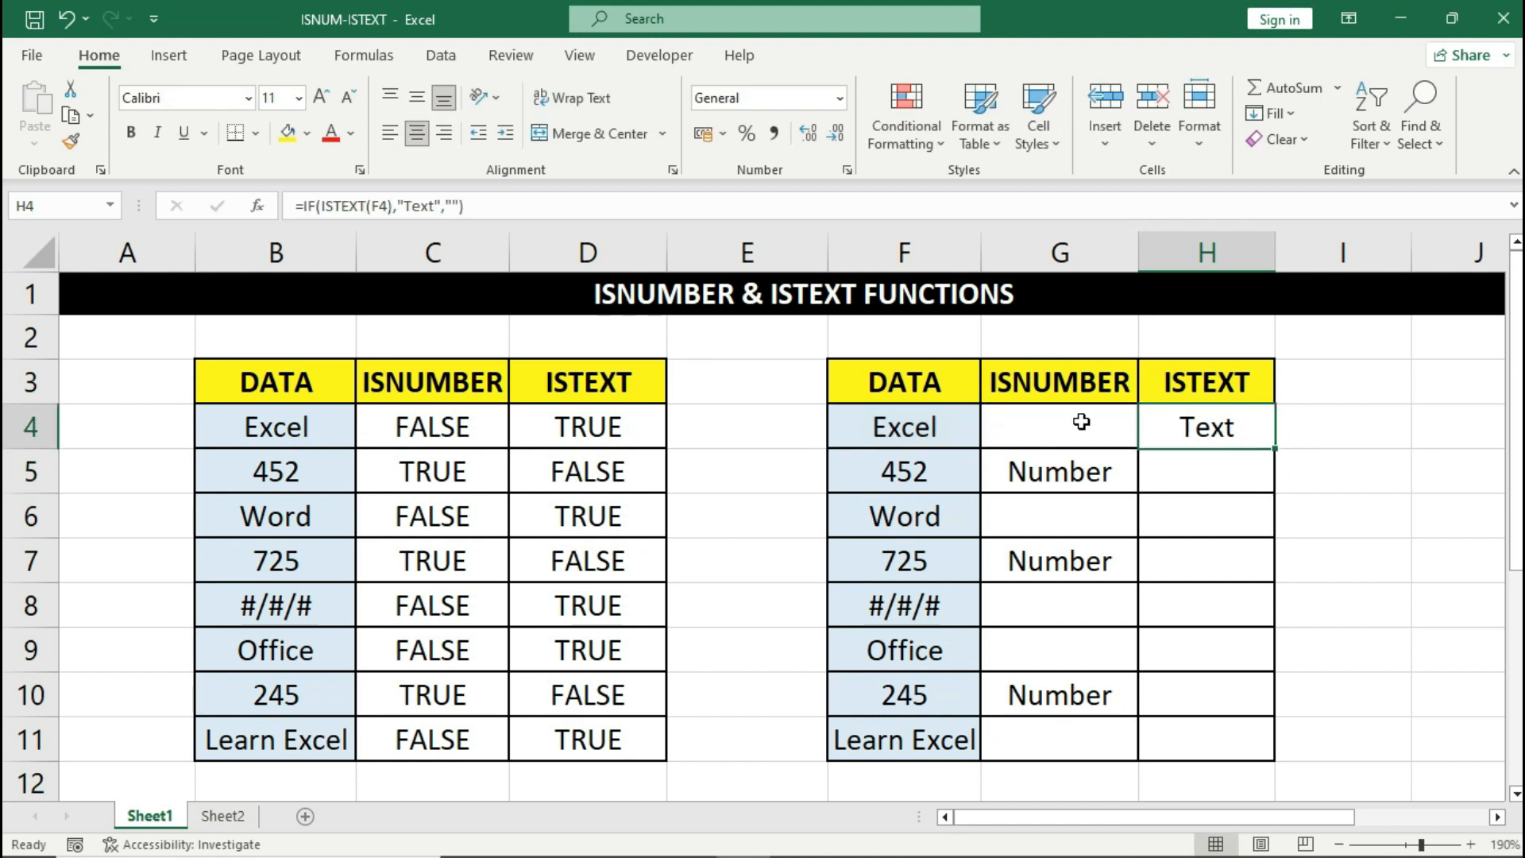
# - Fill the H4 IF/ISTEXT formula down to H11 and check H5, H6, H7 and H10
pyautogui.click(933, 439)
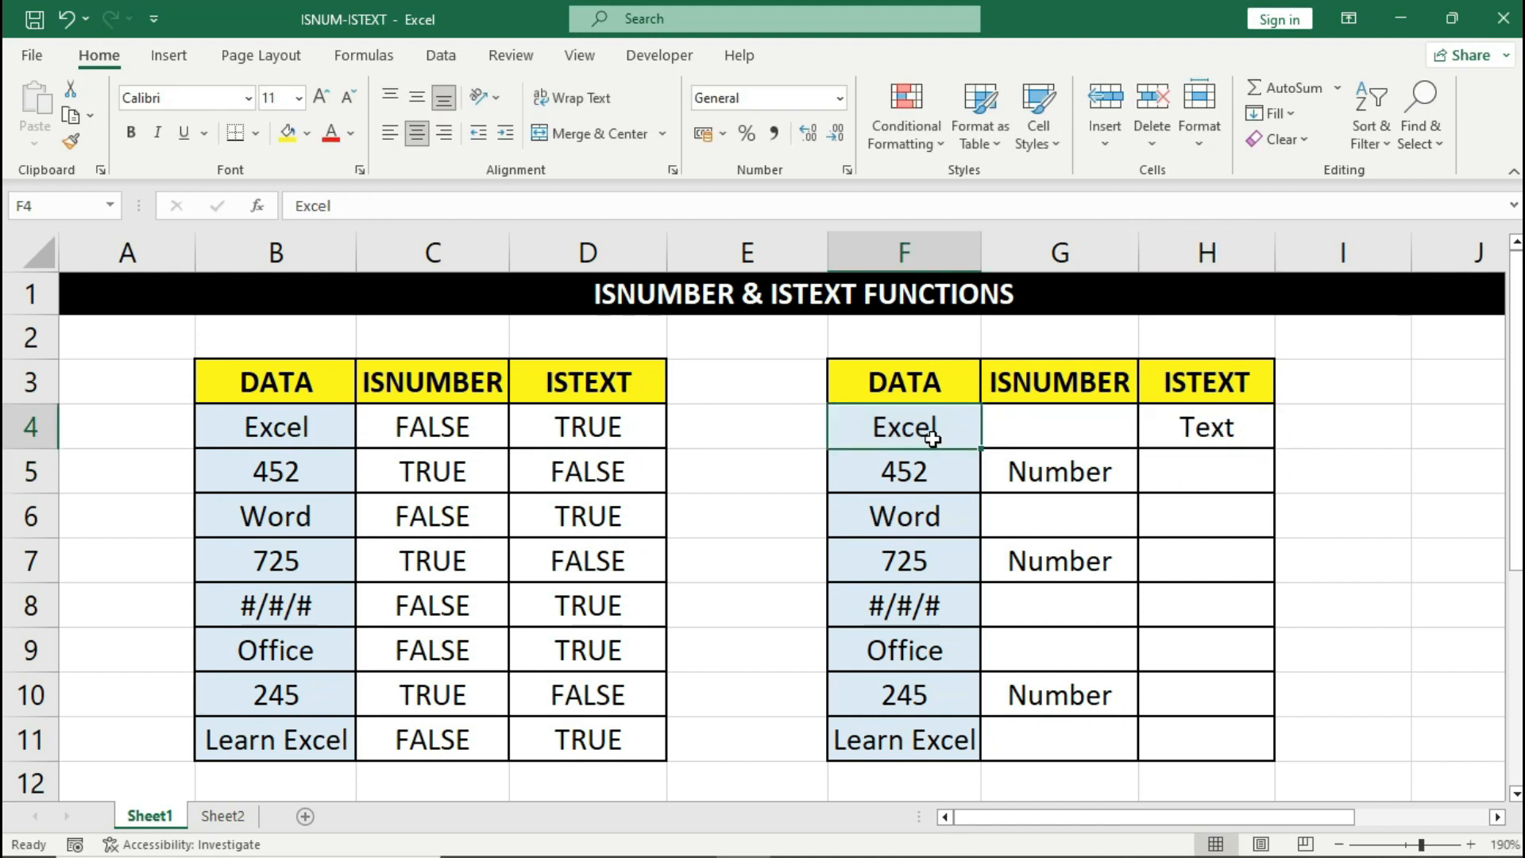
pyautogui.click(1161, 418)
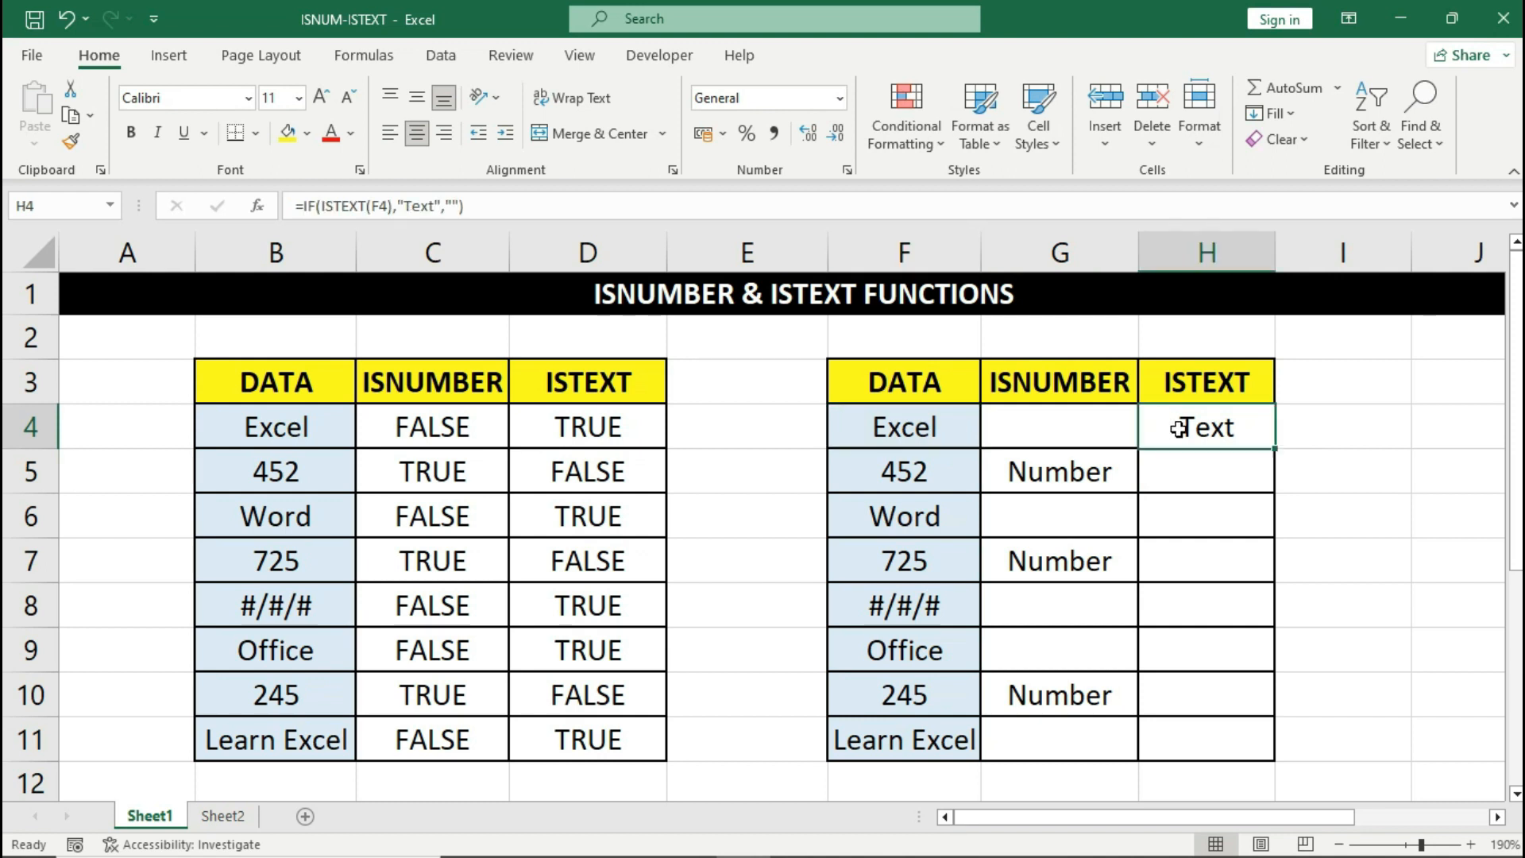
pyautogui.moveTo(1276, 450); pyautogui.dragTo(1247, 750)
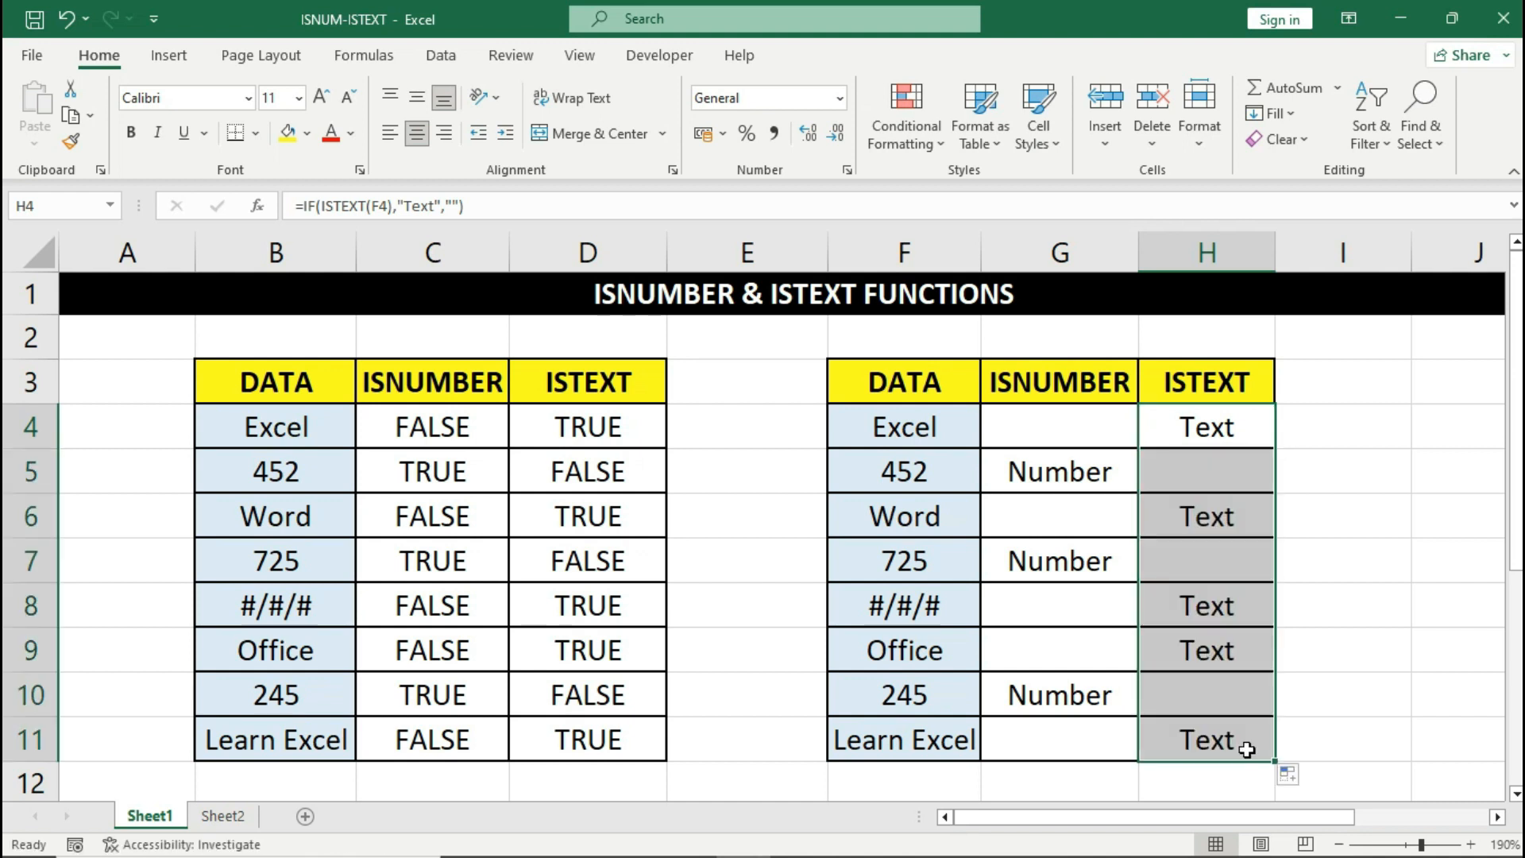
pyautogui.click(969, 524)
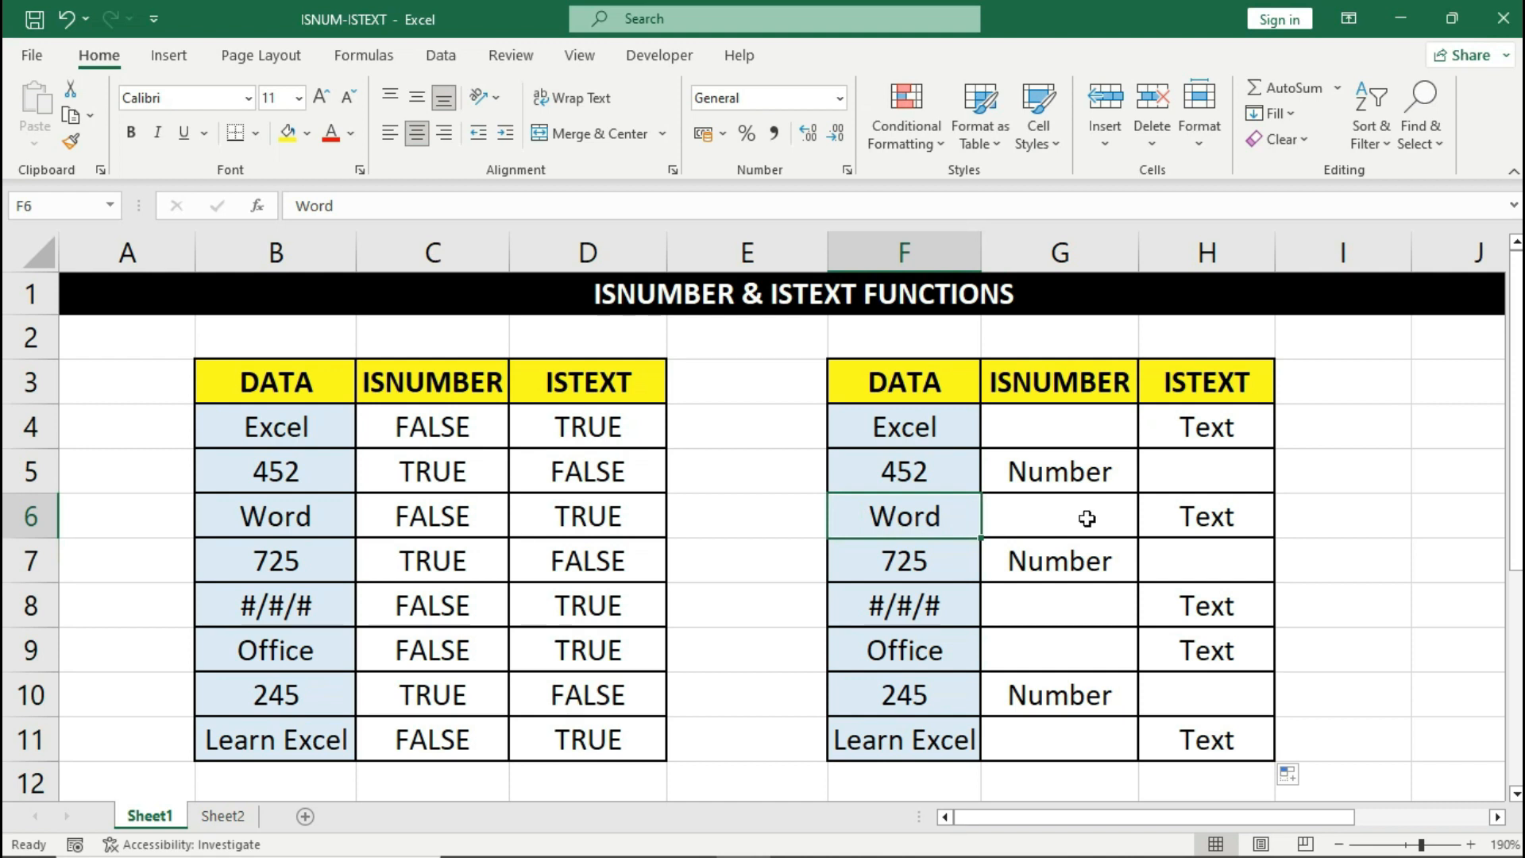
pyautogui.click(1169, 519)
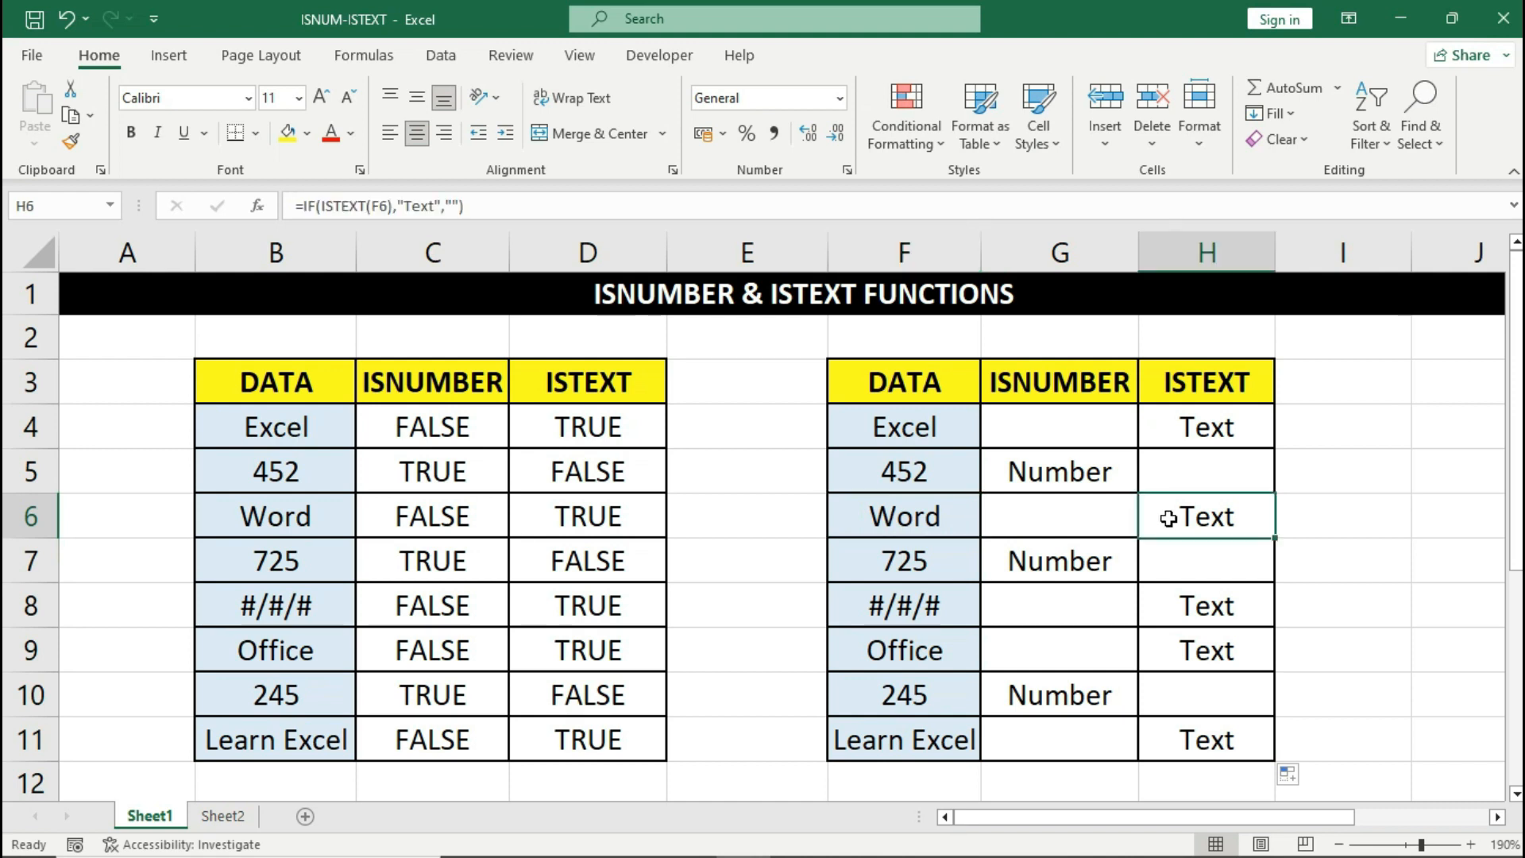
pyautogui.click(942, 564)
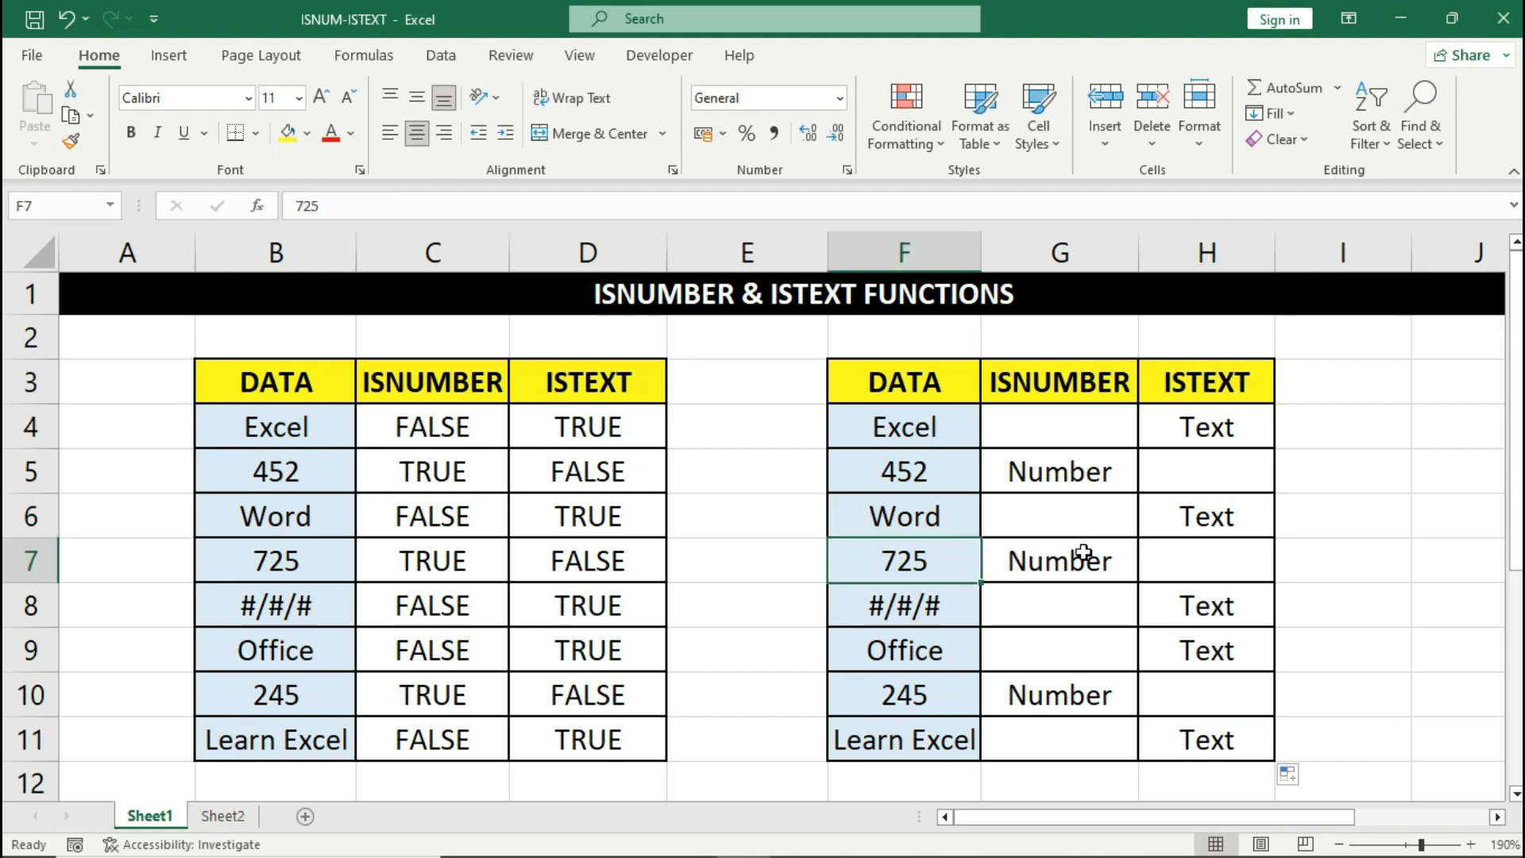
pyautogui.click(1158, 542)
pyautogui.click(1168, 477)
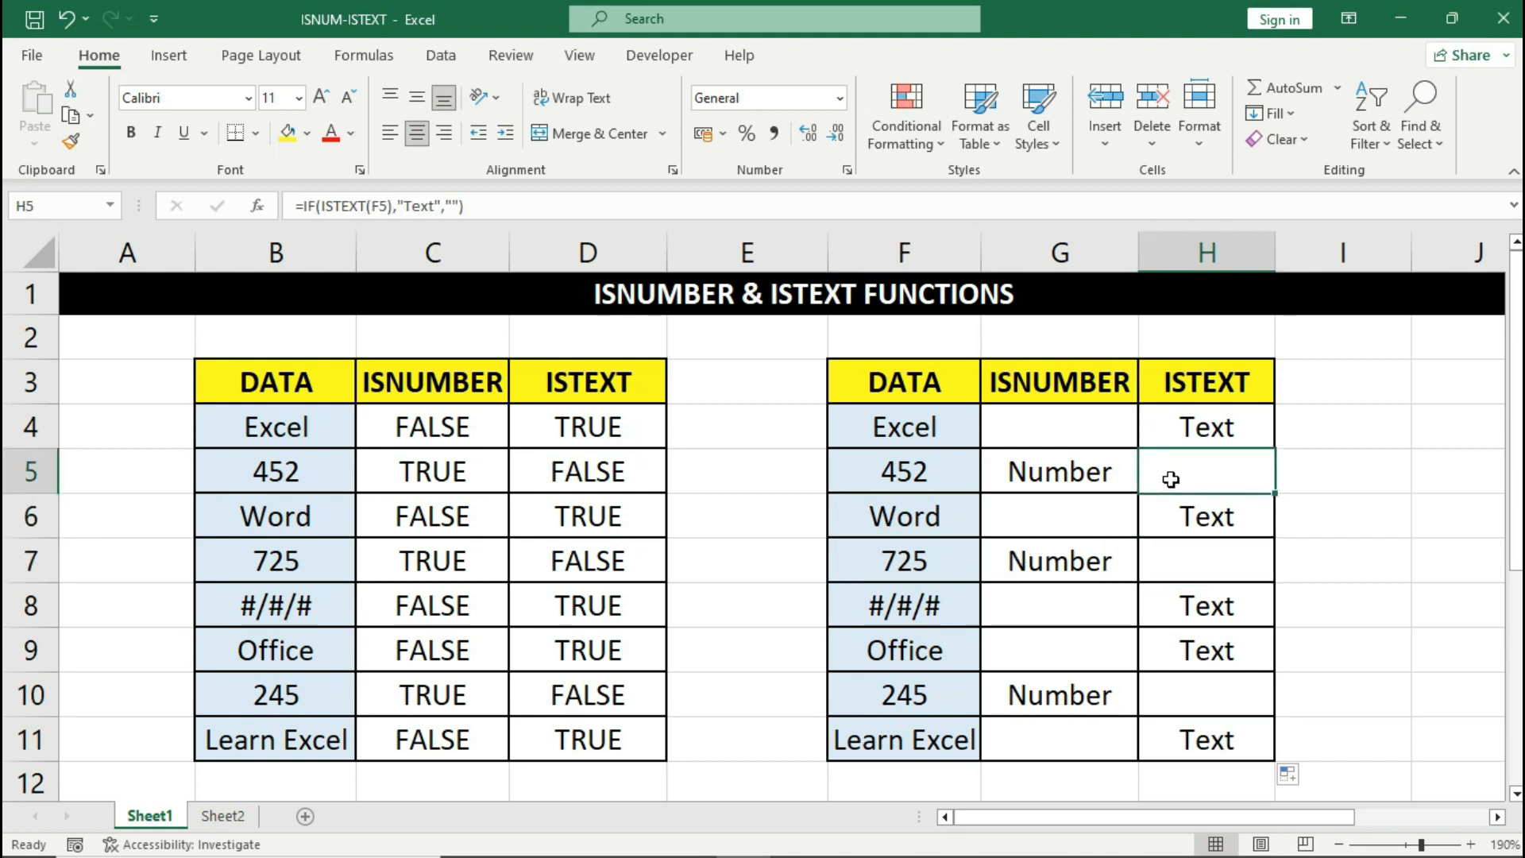
pyautogui.click(1183, 683)
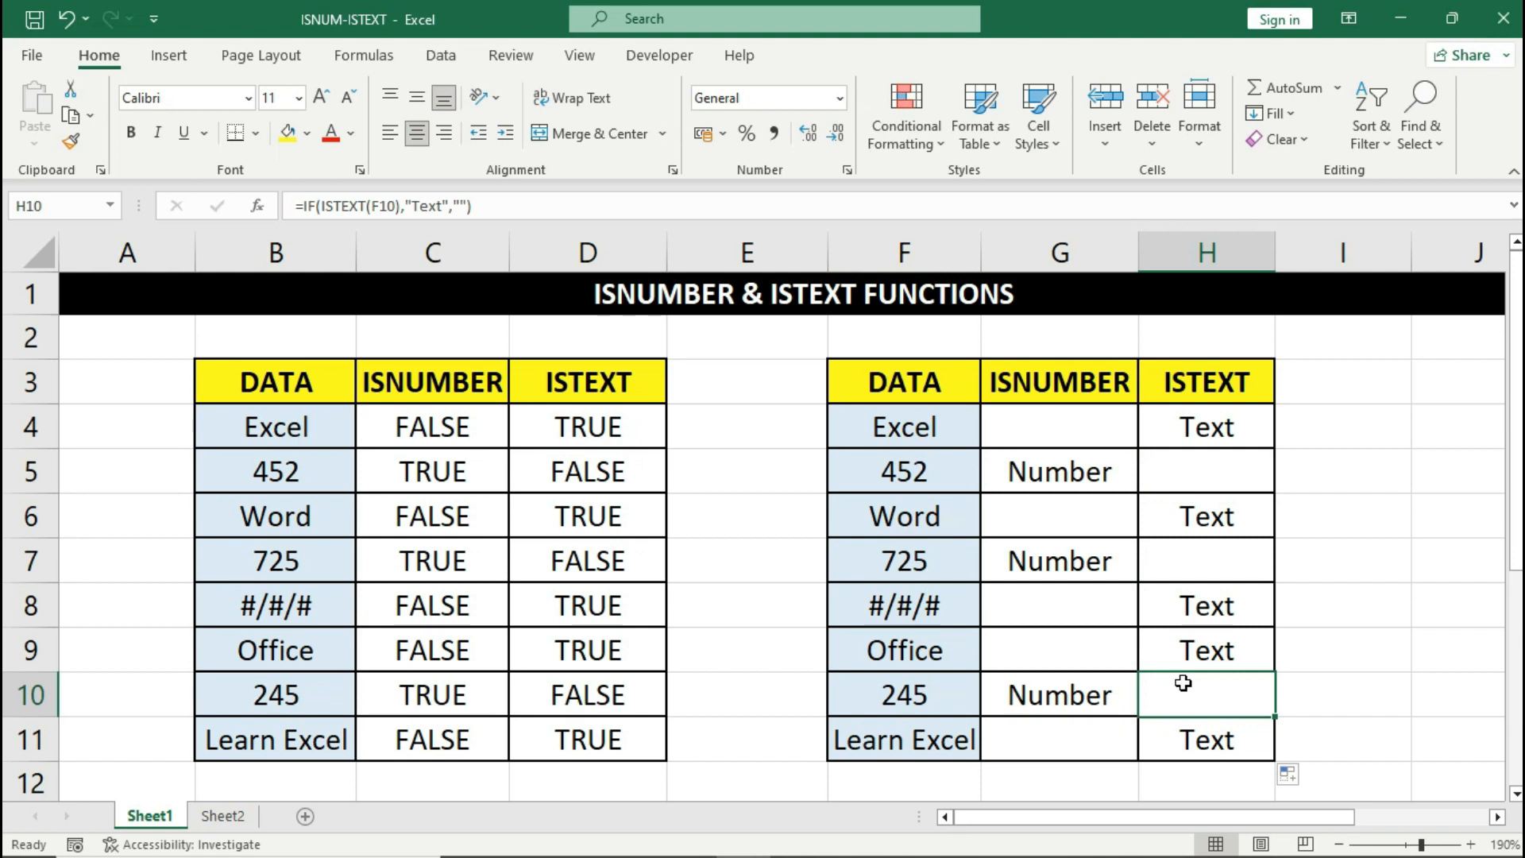
# - Switch to Sheet2 and select the DATA ENTRY form cells B3:C7, ending on C5
pyautogui.hotkey('ctrl', 'pagedown')
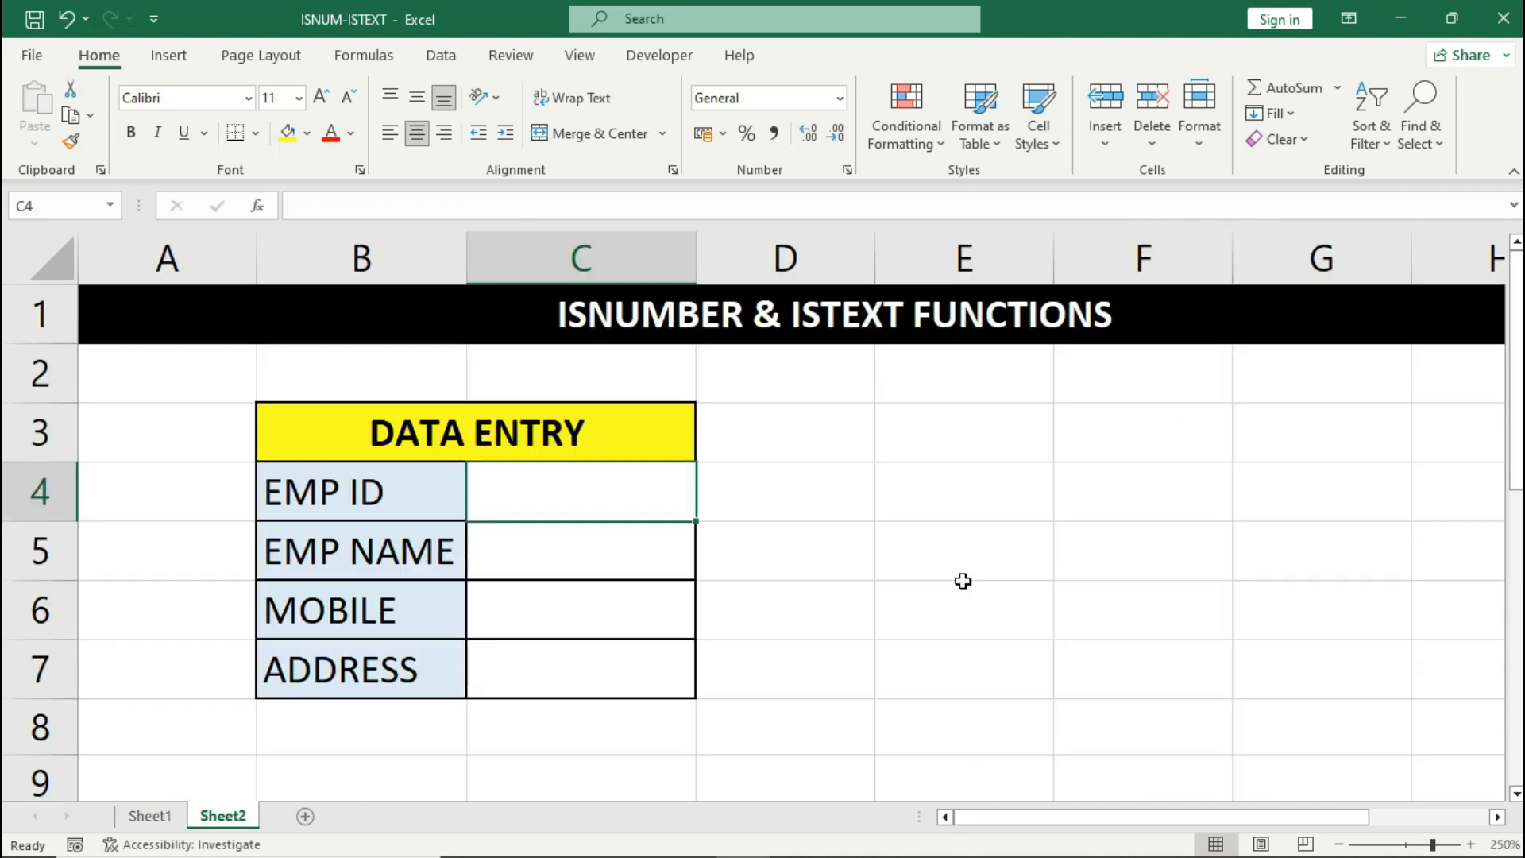
pyautogui.click(399, 436)
pyautogui.moveTo(409, 471); pyautogui.dragTo(493, 670)
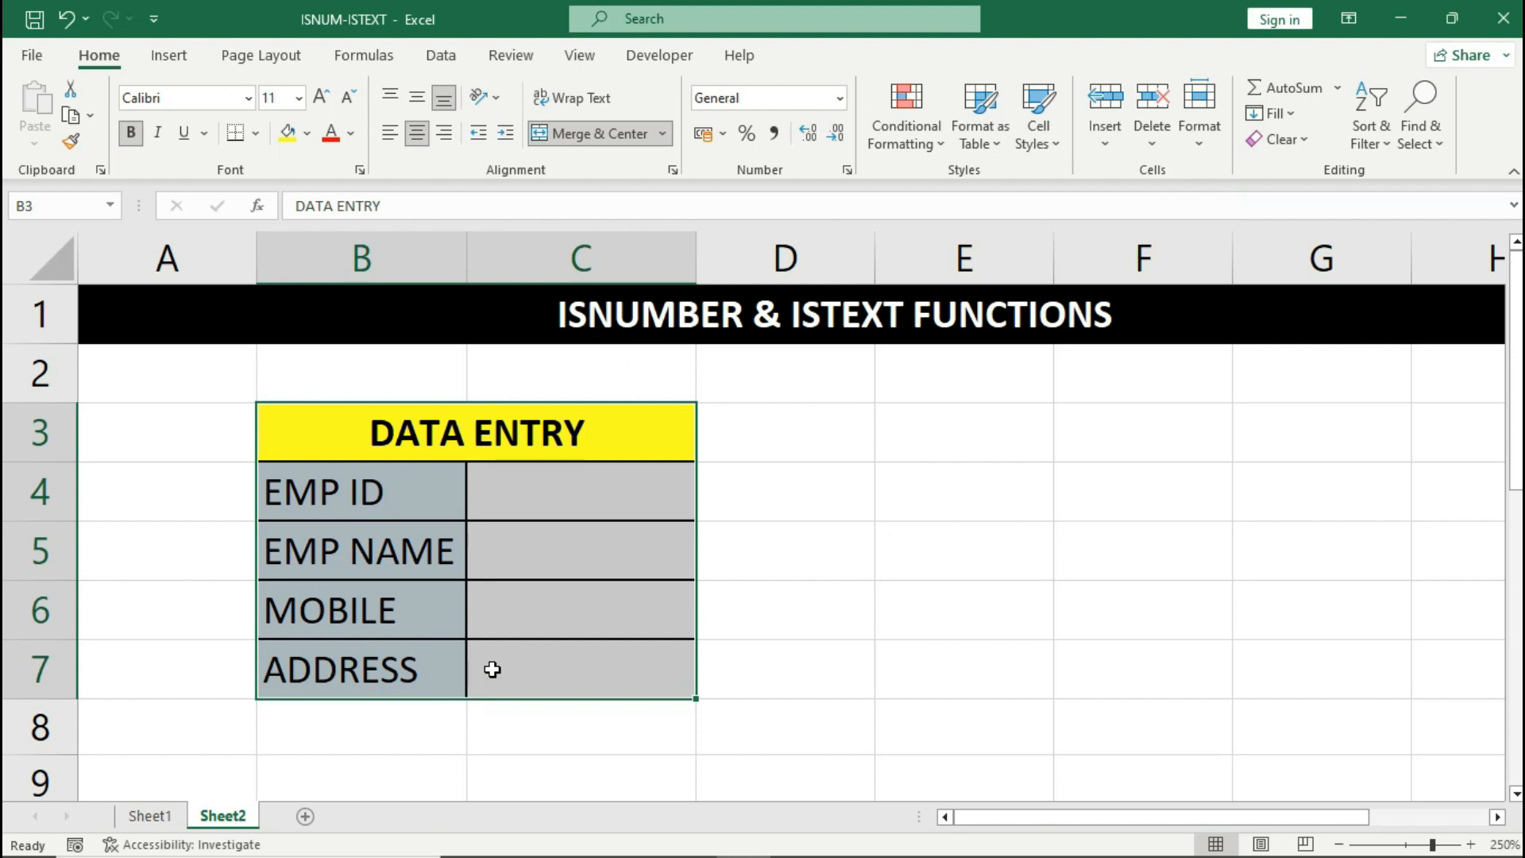
pyautogui.click(441, 512)
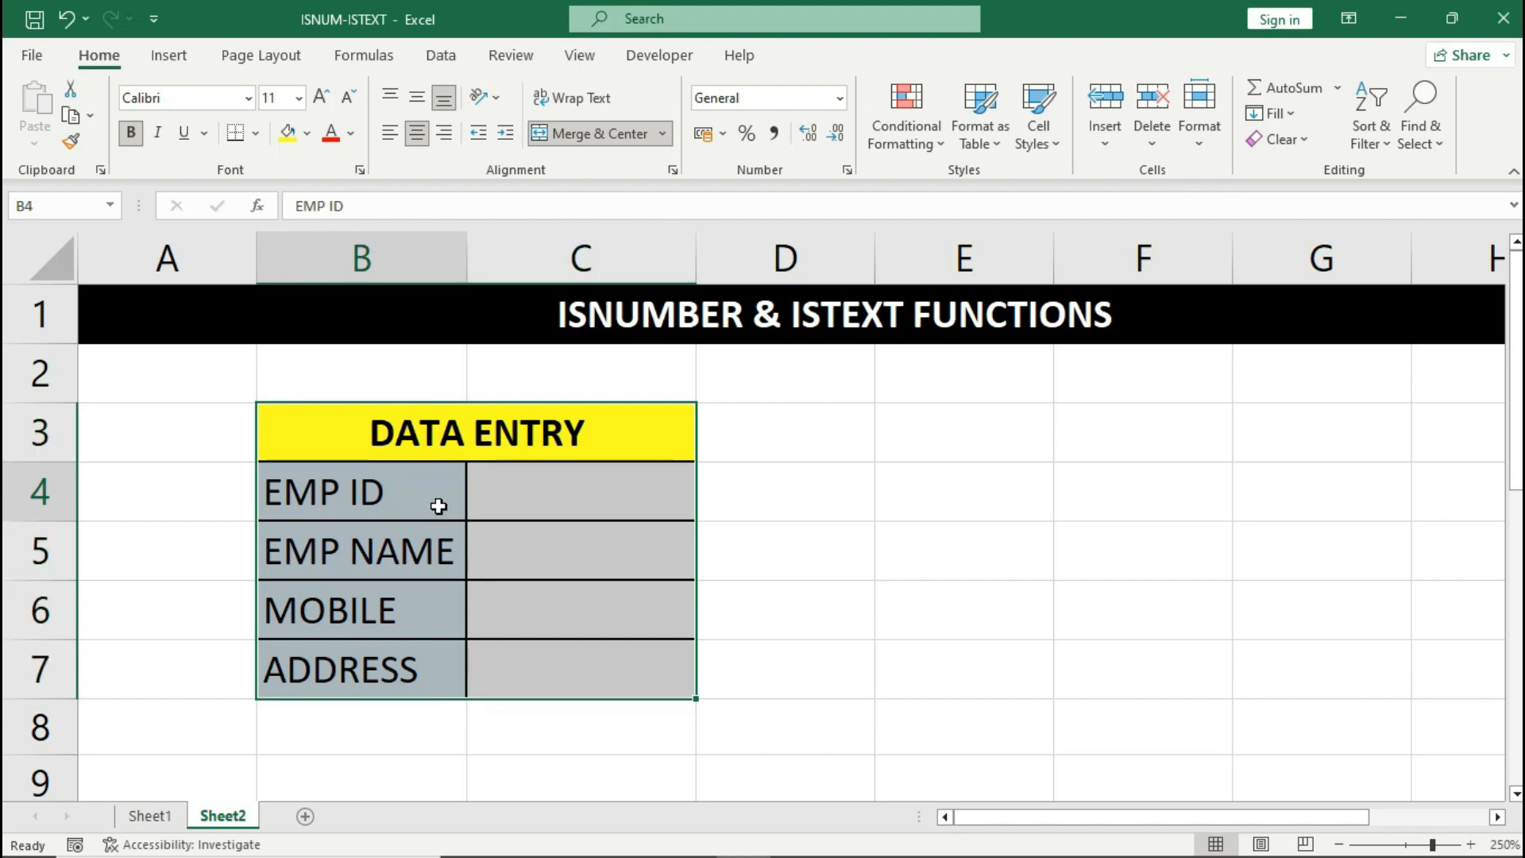
pyautogui.click(486, 501)
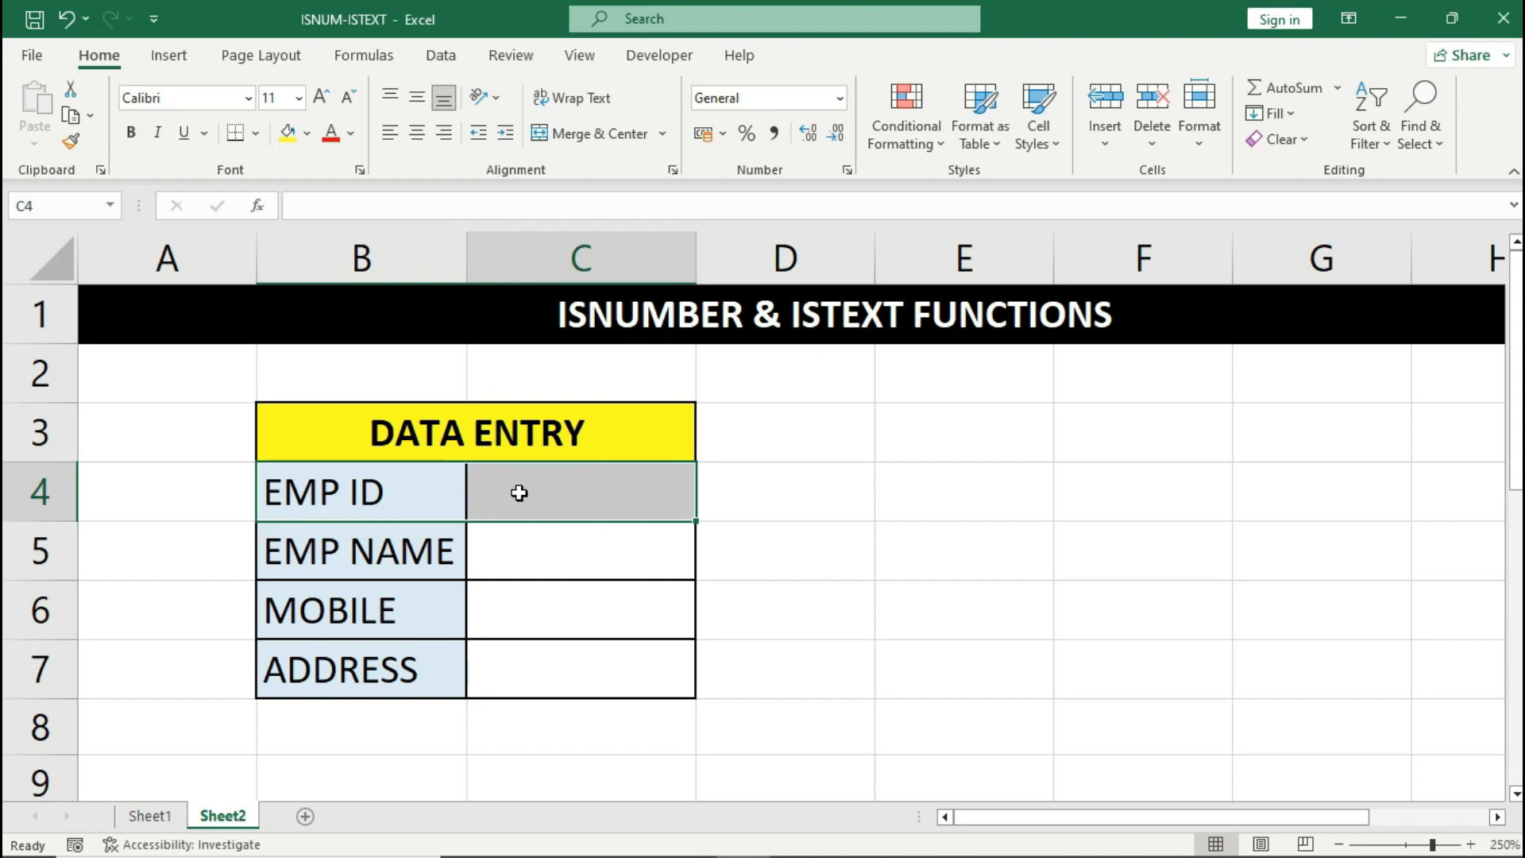
pyautogui.click(520, 492)
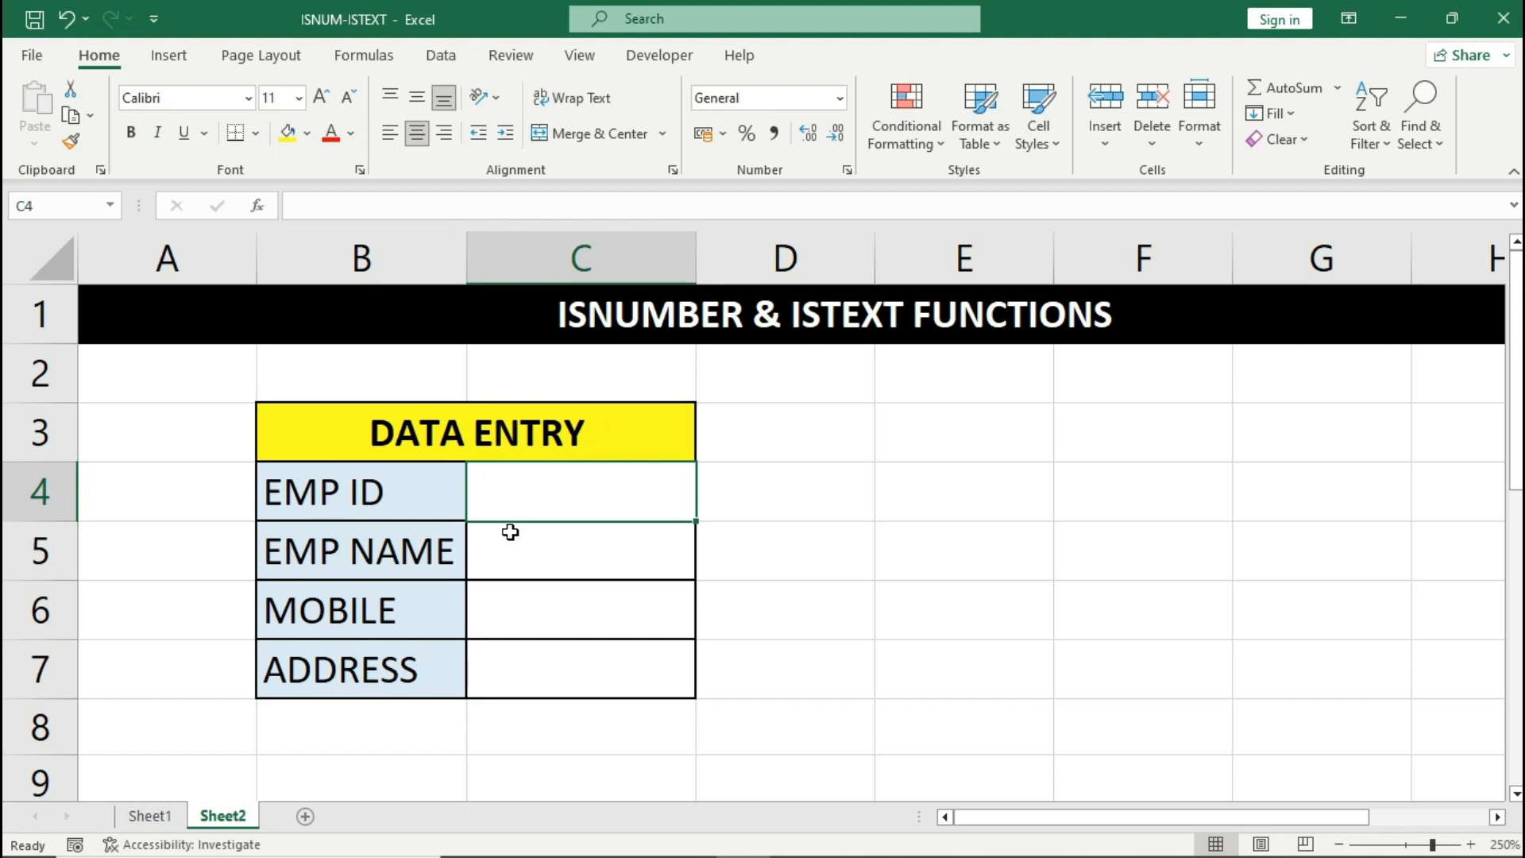
pyautogui.click(447, 552)
pyautogui.moveTo(446, 552); pyautogui.dragTo(481, 553)
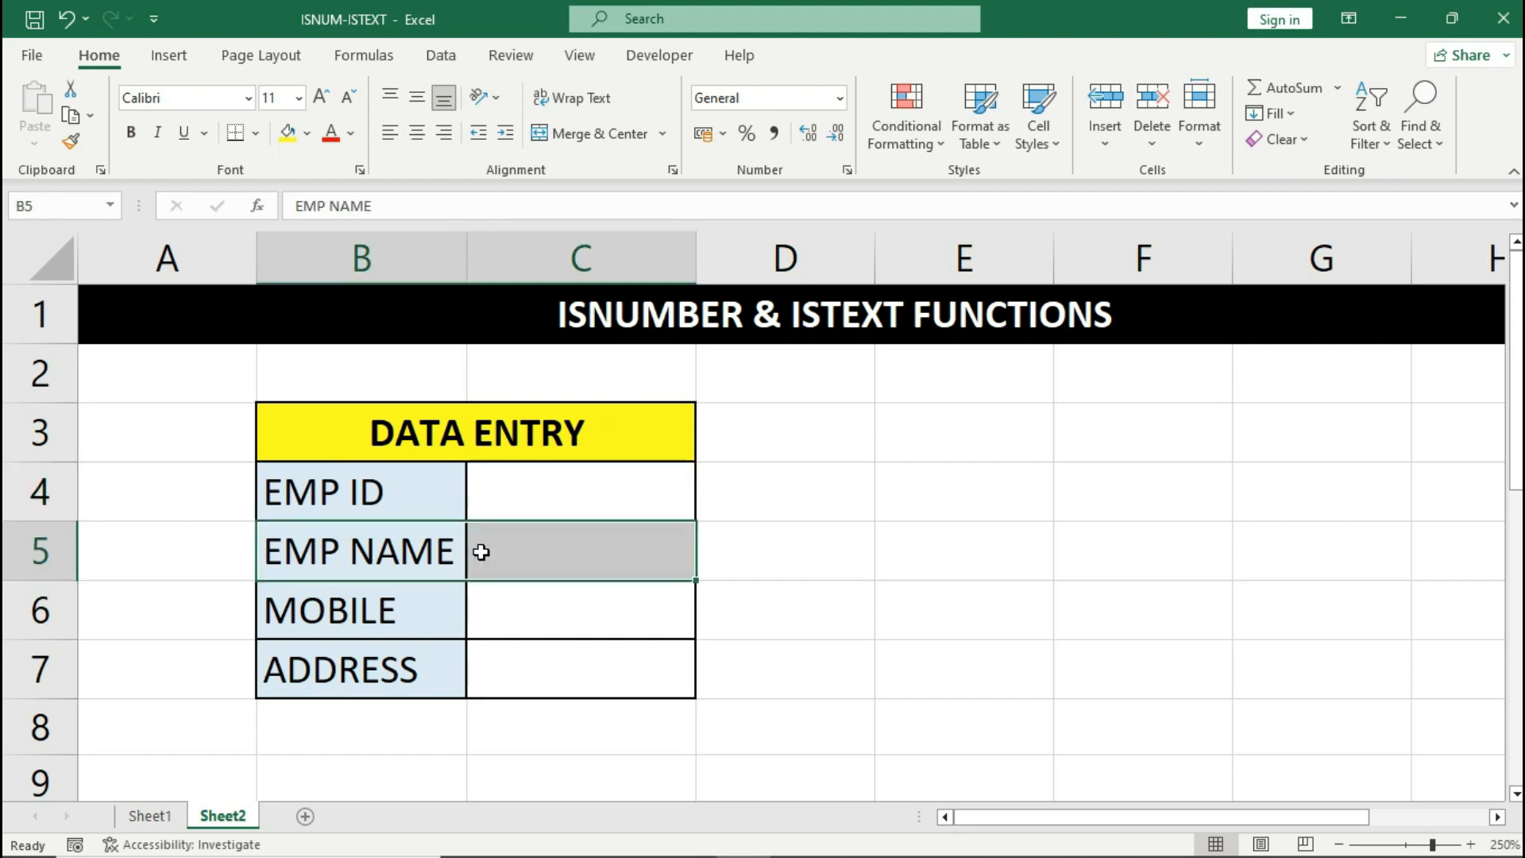
pyautogui.click(481, 552)
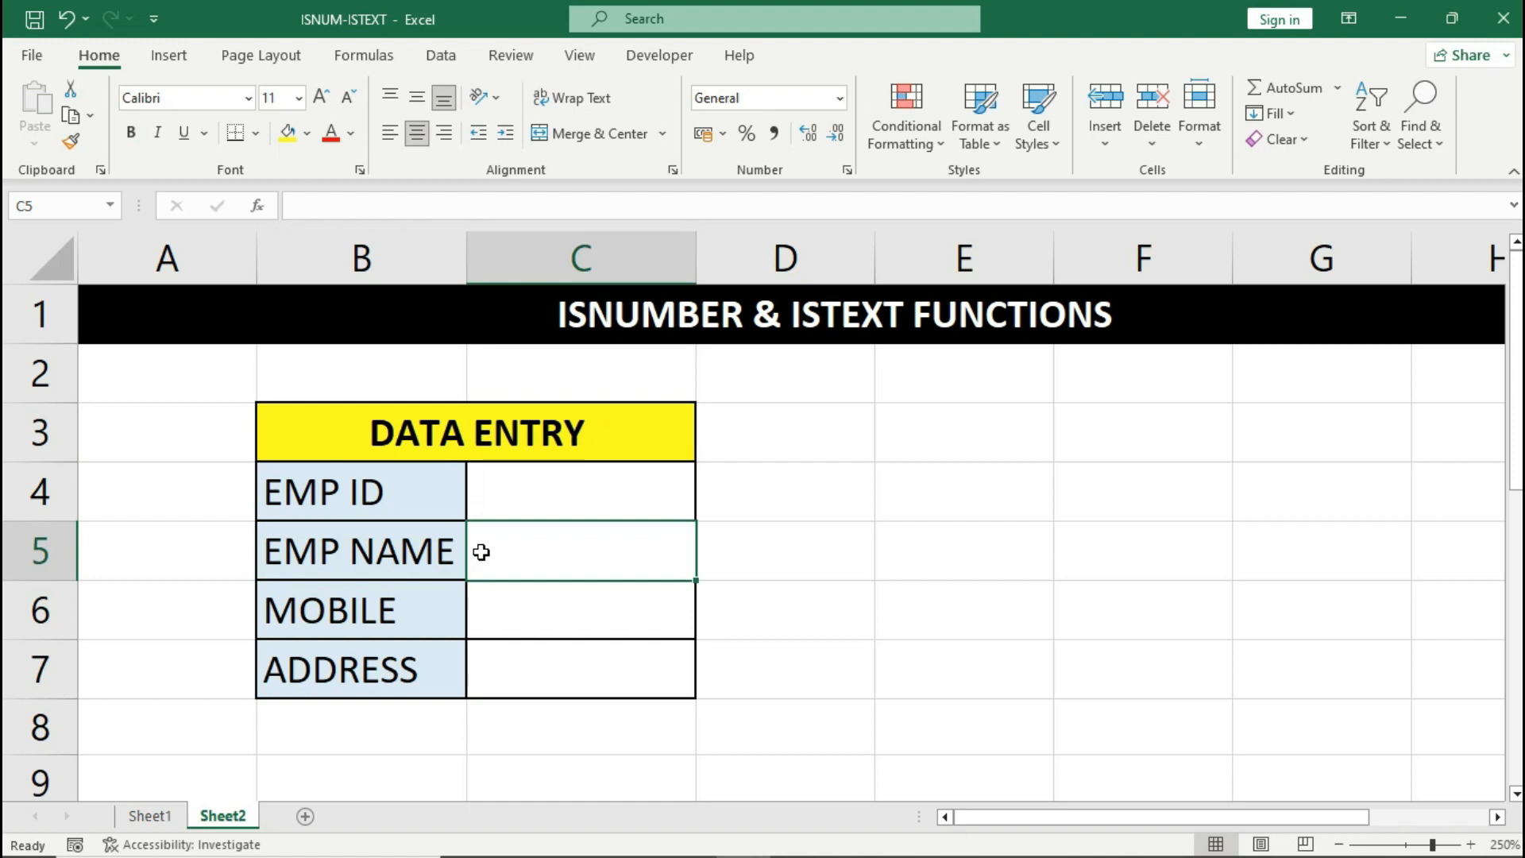
# - In Data Validation for C4, choose Custom and enter the formula =ISNUMBER(C4)
pyautogui.click(506, 488)
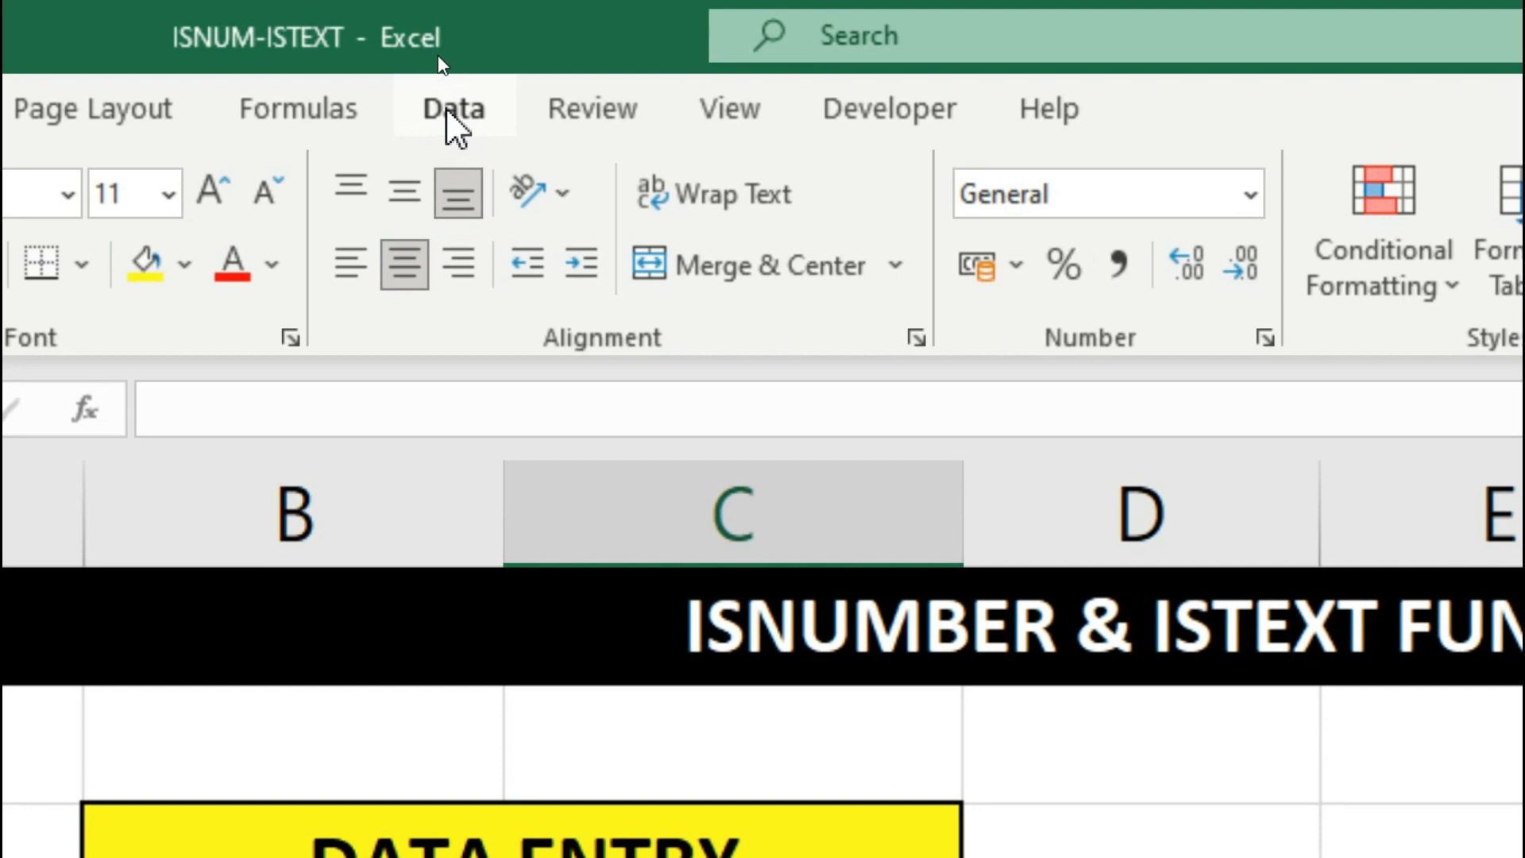
pyautogui.click(449, 115)
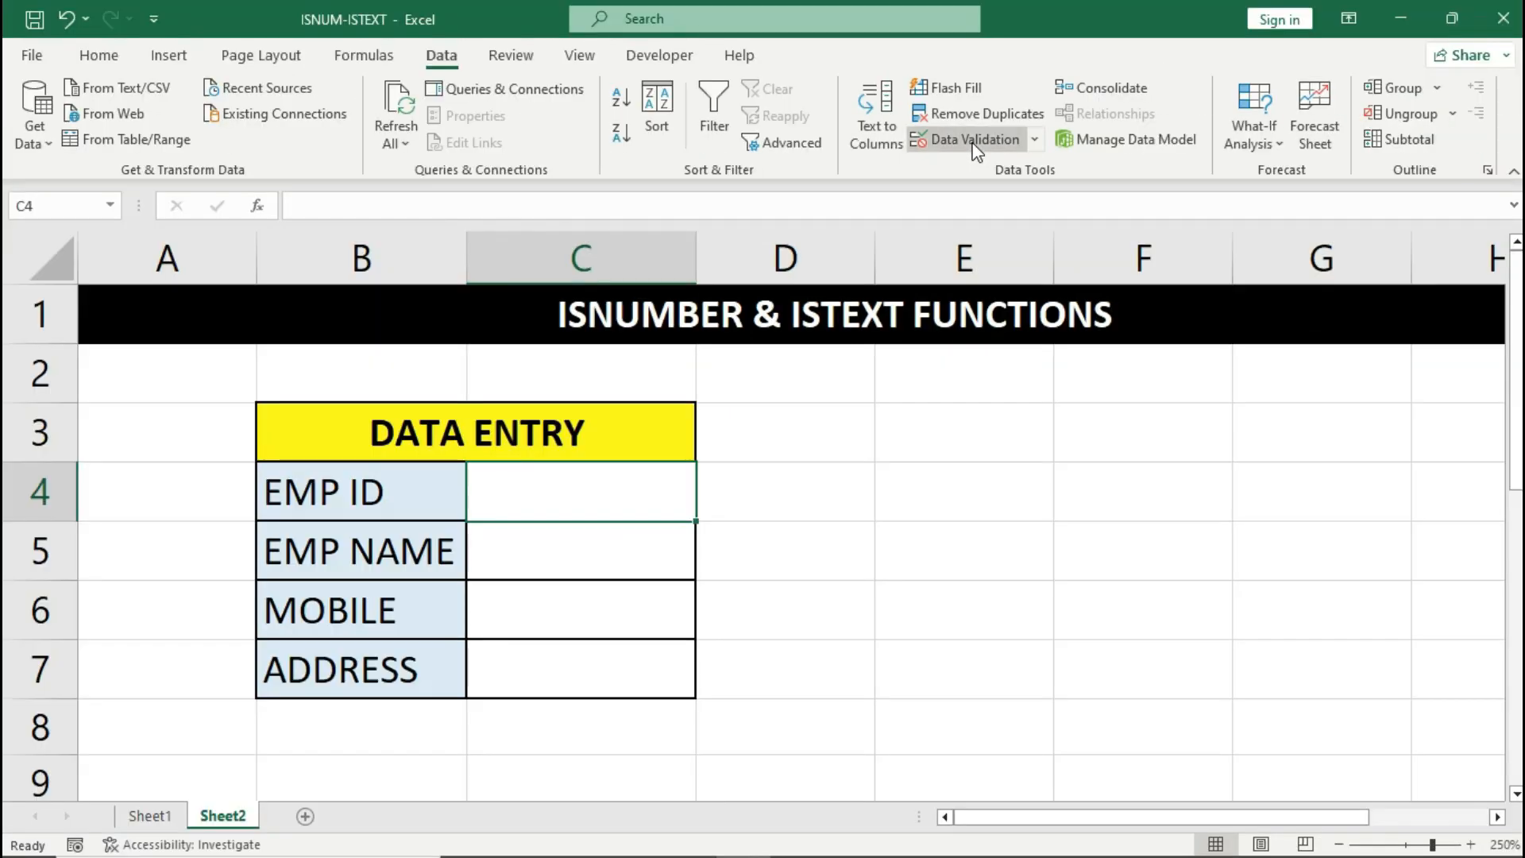
pyautogui.click(1271, 282)
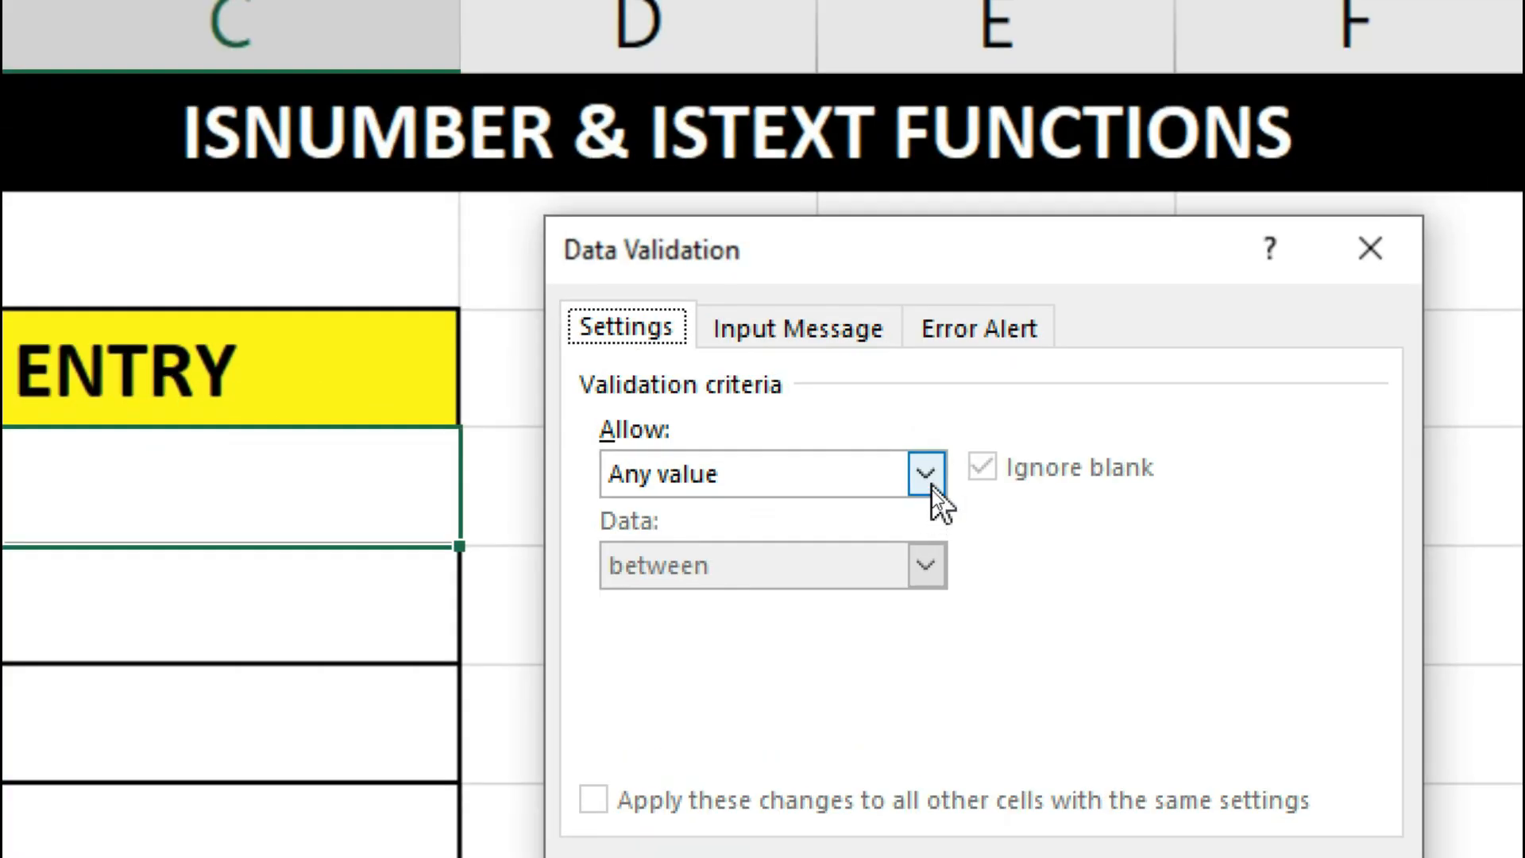
pyautogui.click(927, 477)
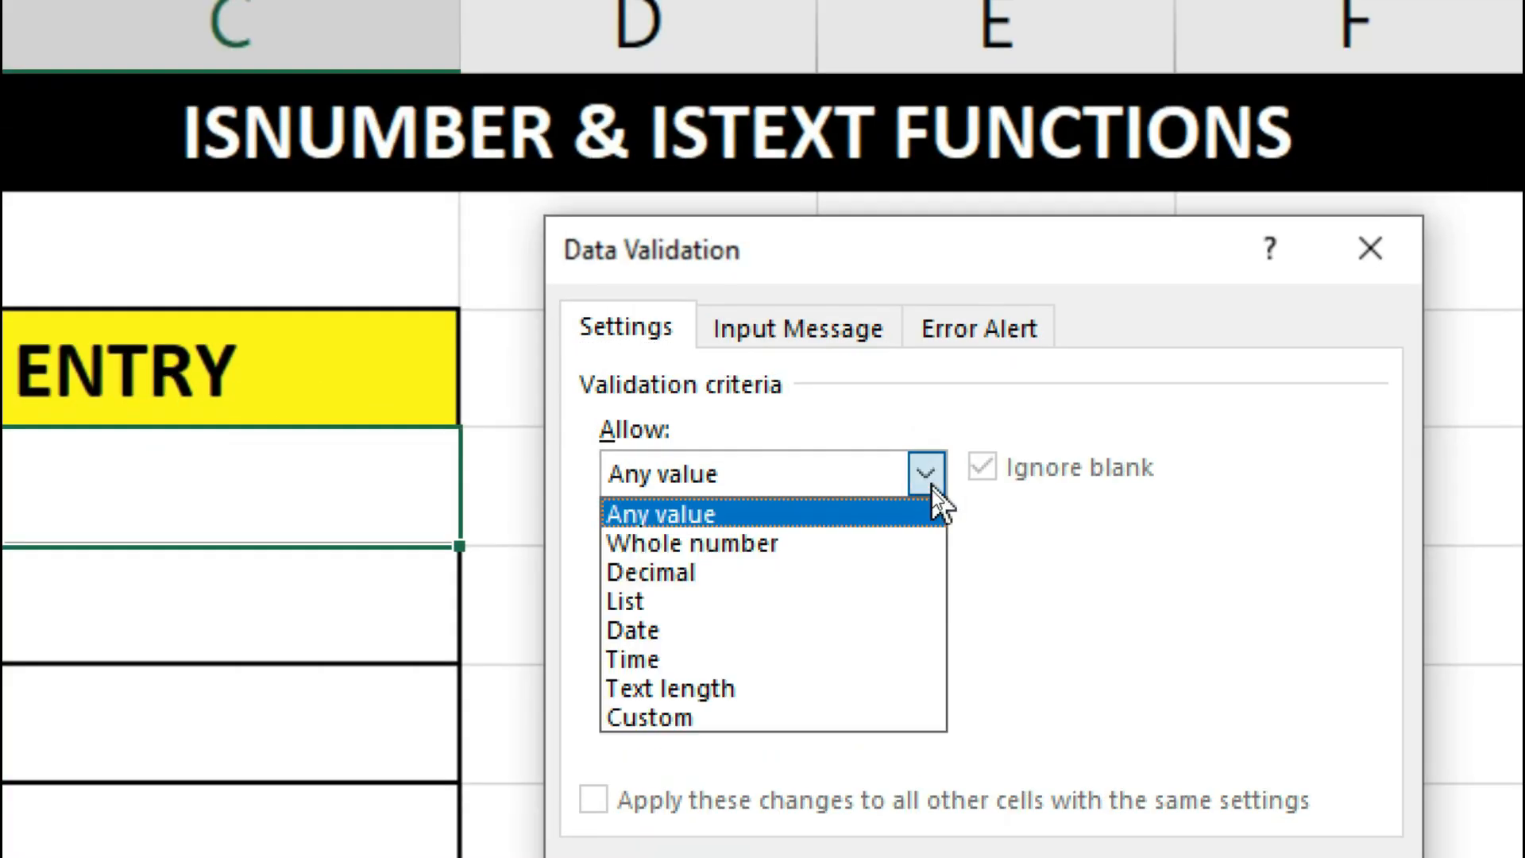
pyautogui.click(785, 707)
pyautogui.click(788, 656)
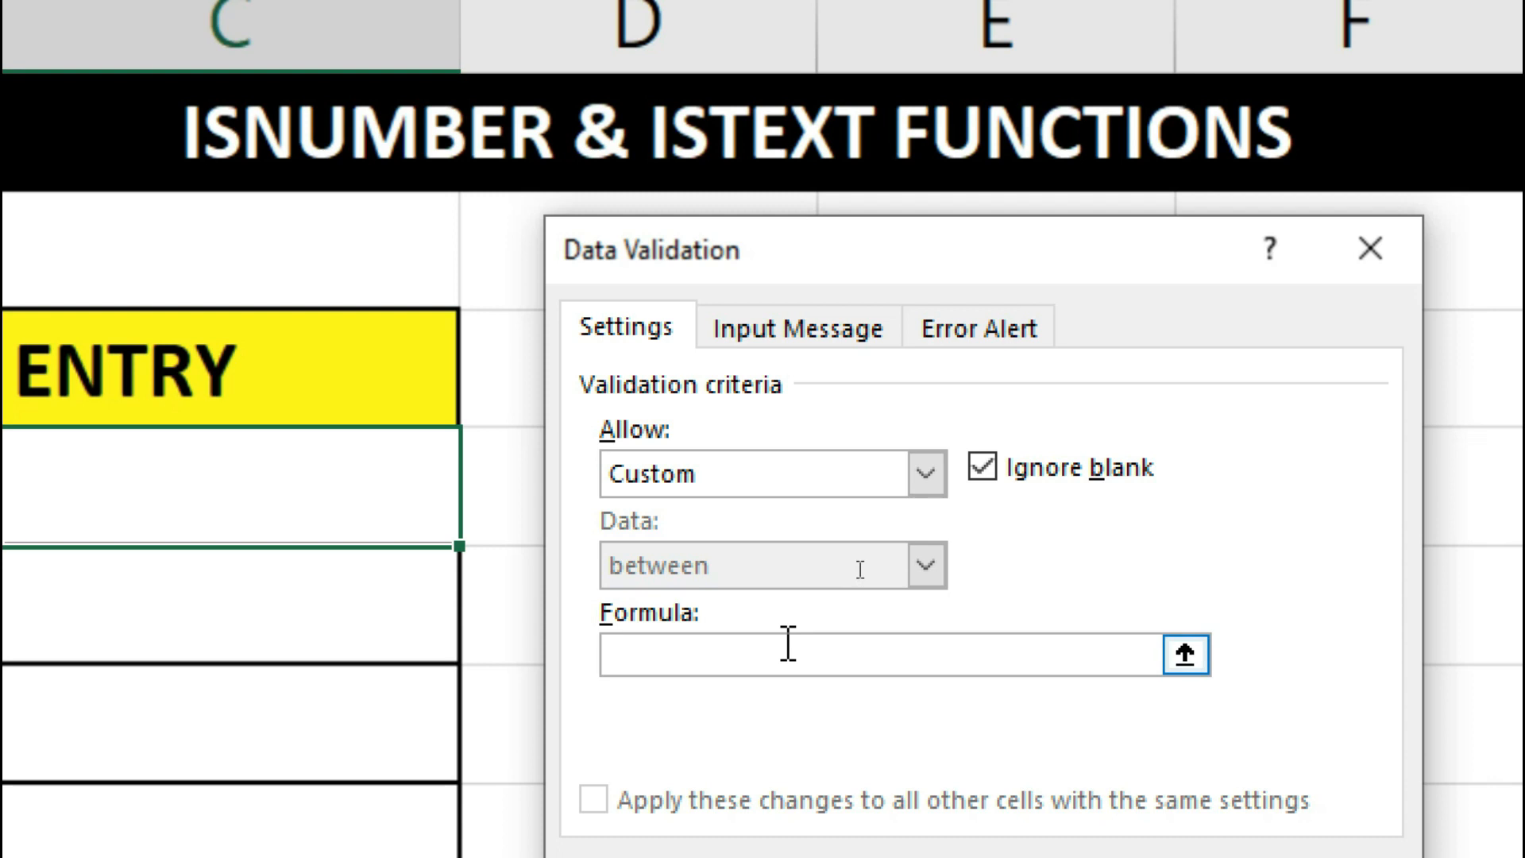
pyautogui.write('=ISNUMBER')
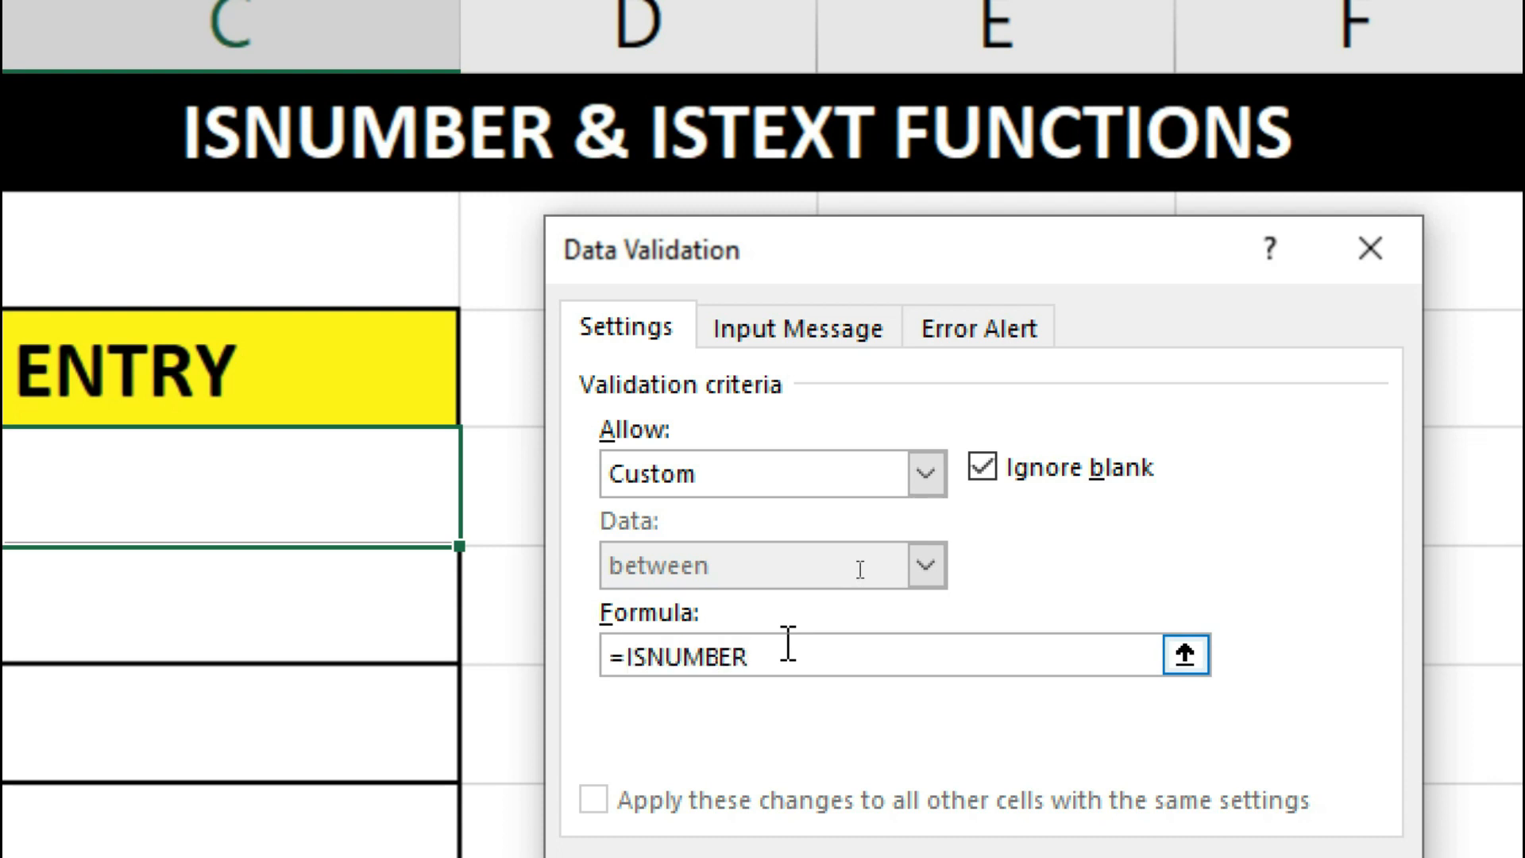
pyautogui.write('(')
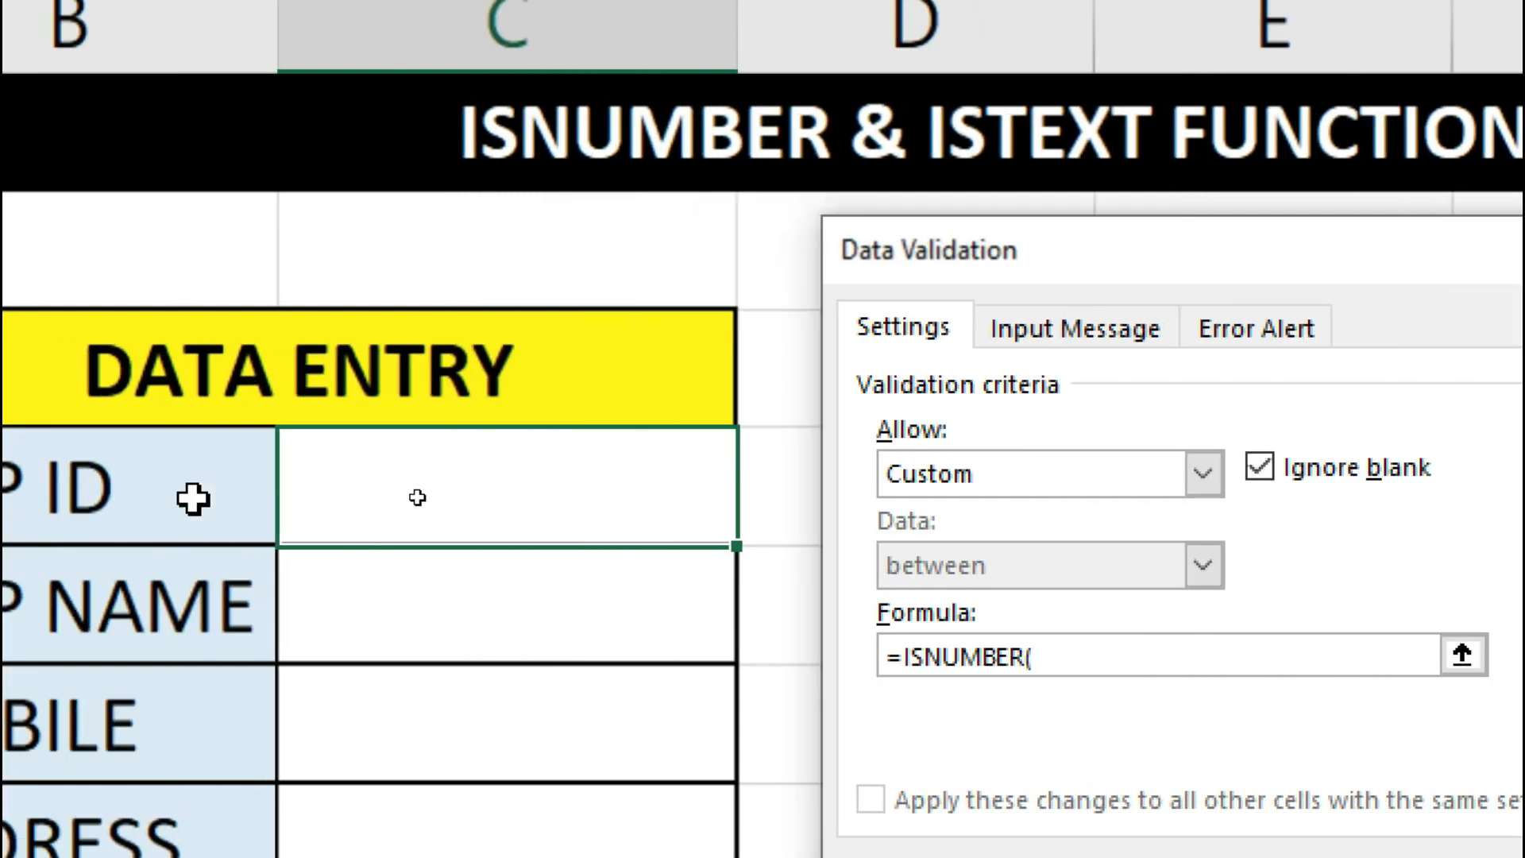
pyautogui.click(438, 488)
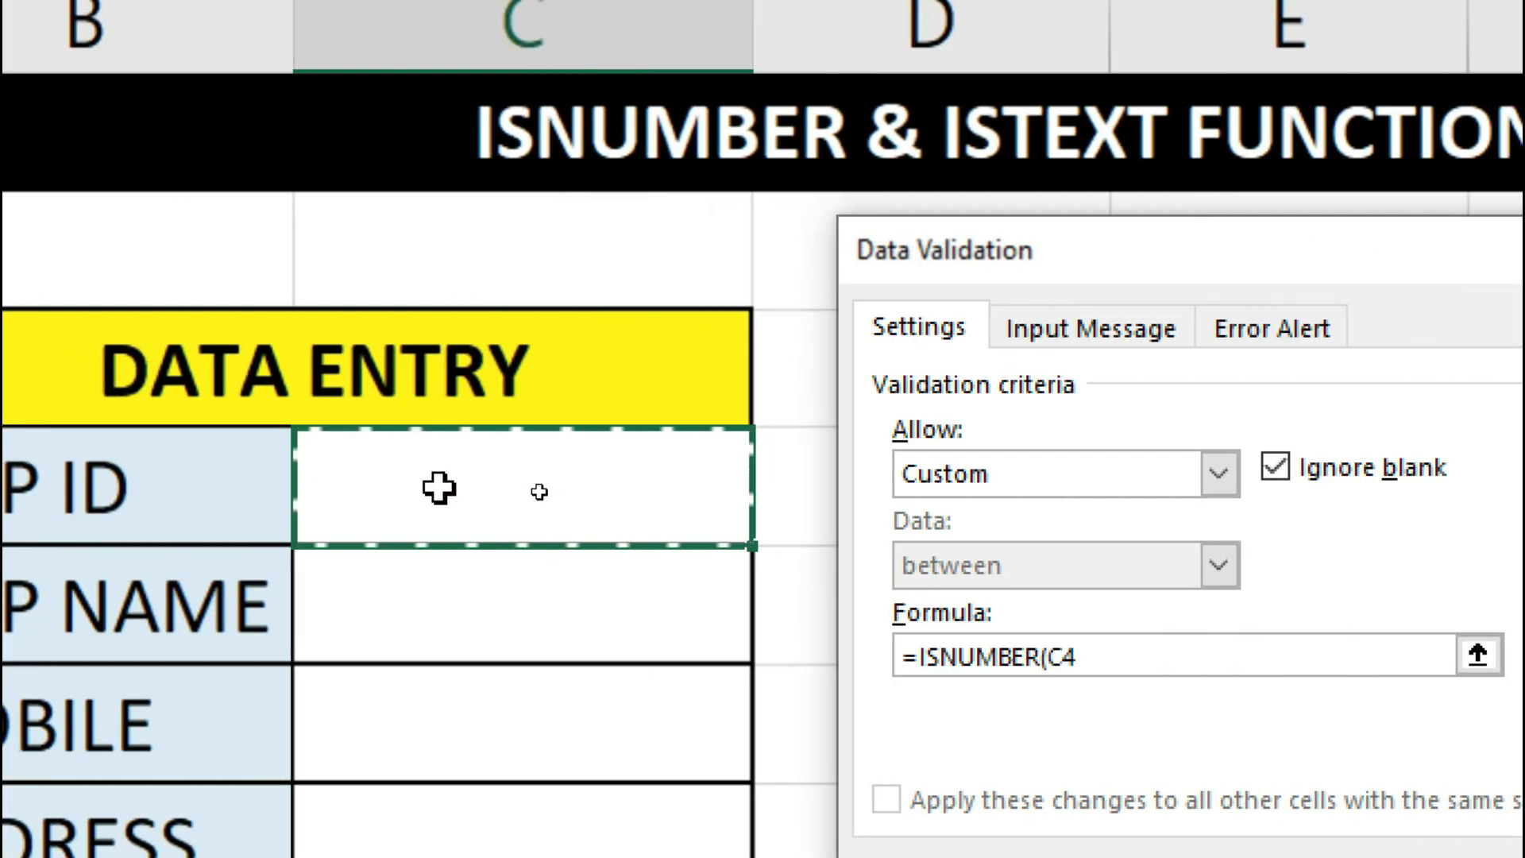
# - Finish the ISNUMBER formula and add a WARNING alert: 'PLEASE ENTER EMP ID - IN - NUMBER FORMAT'
pyautogui.write(')')
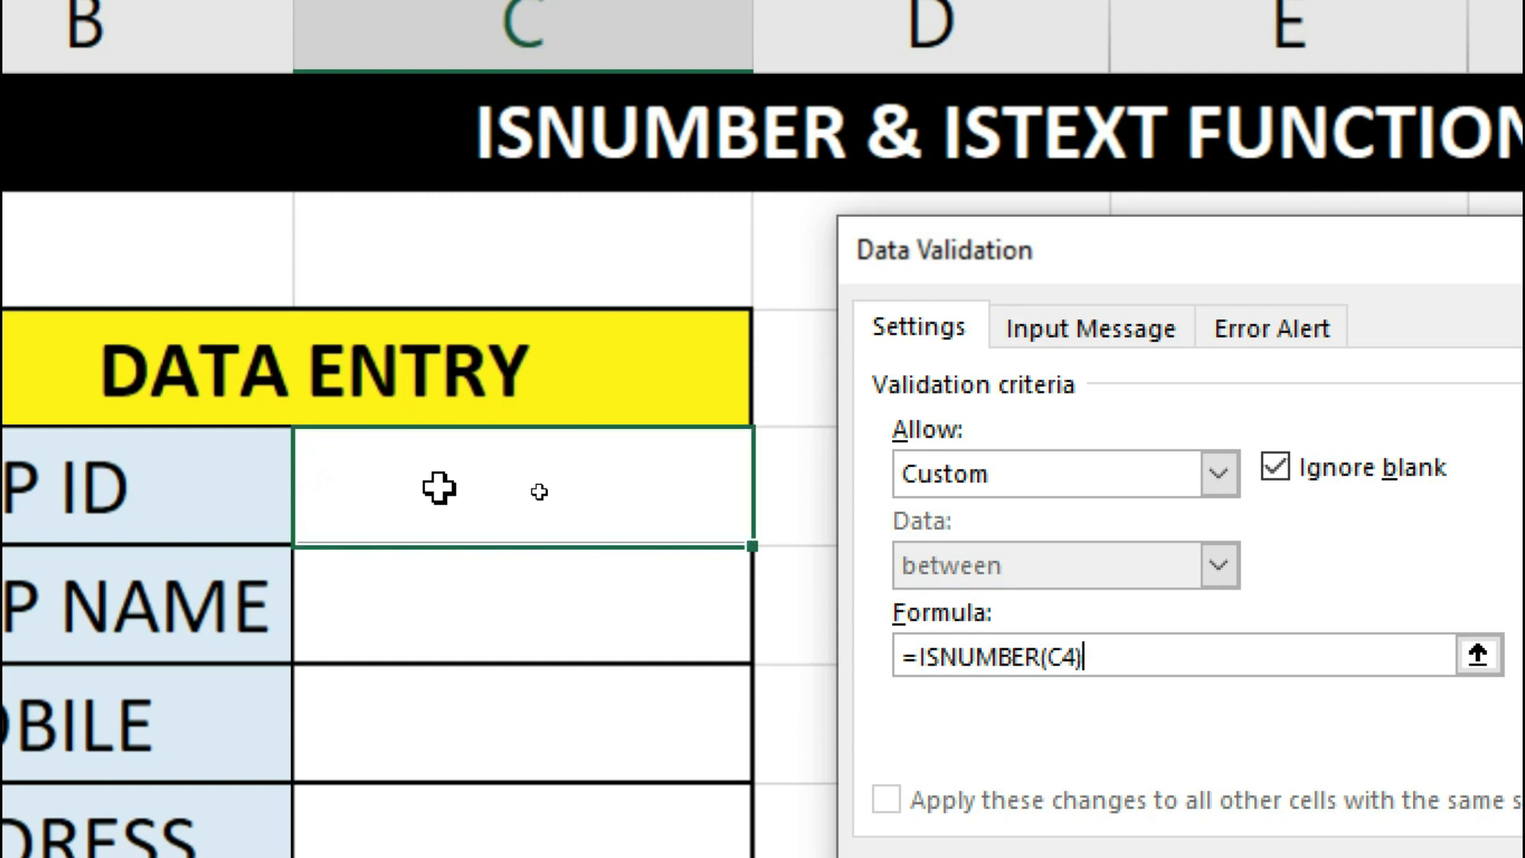
pyautogui.click(1307, 332)
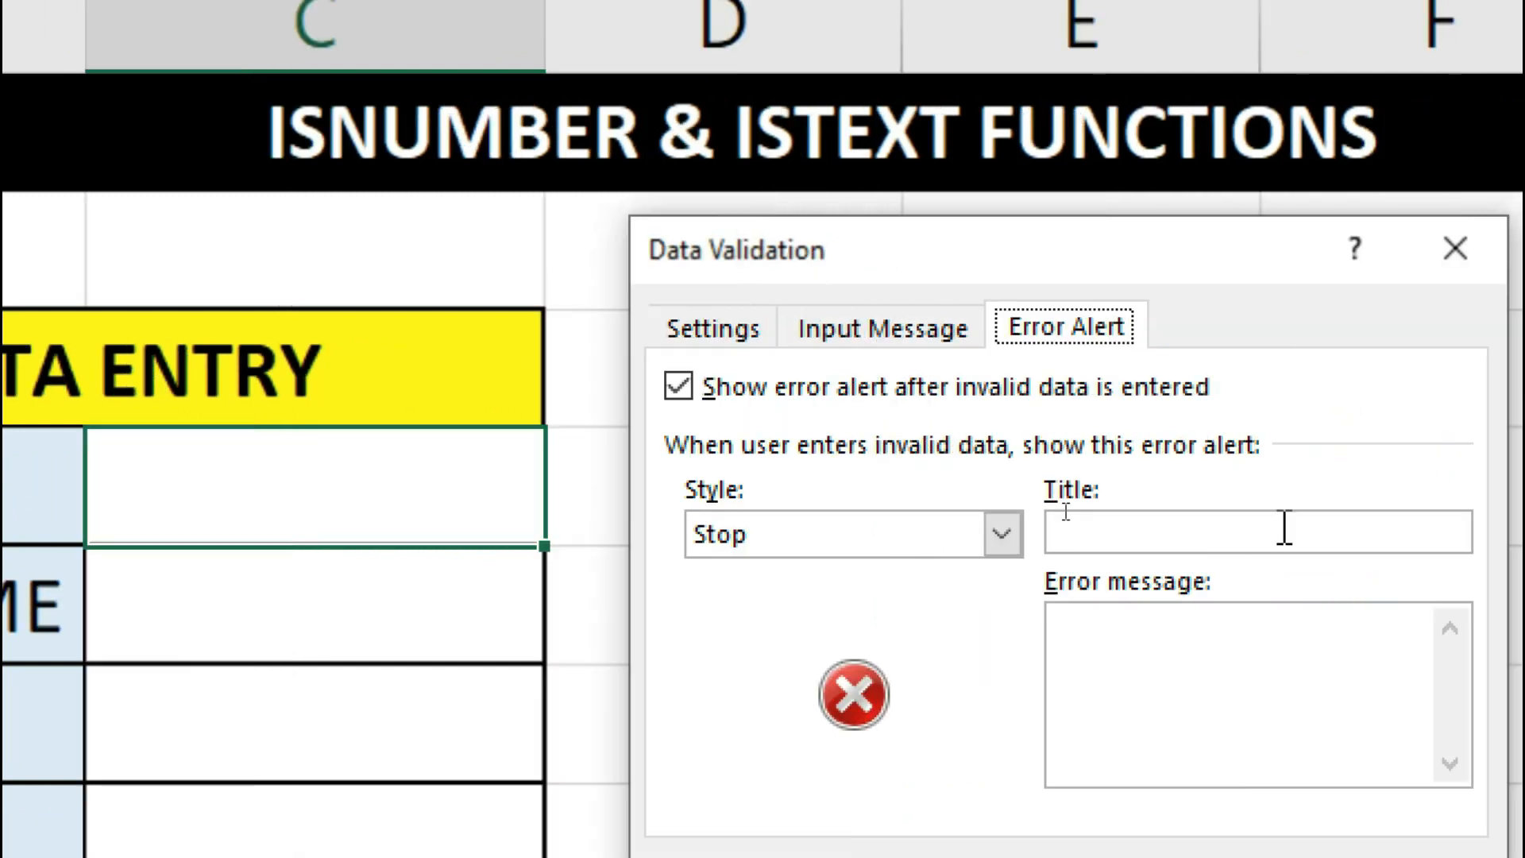
pyautogui.click(1285, 528)
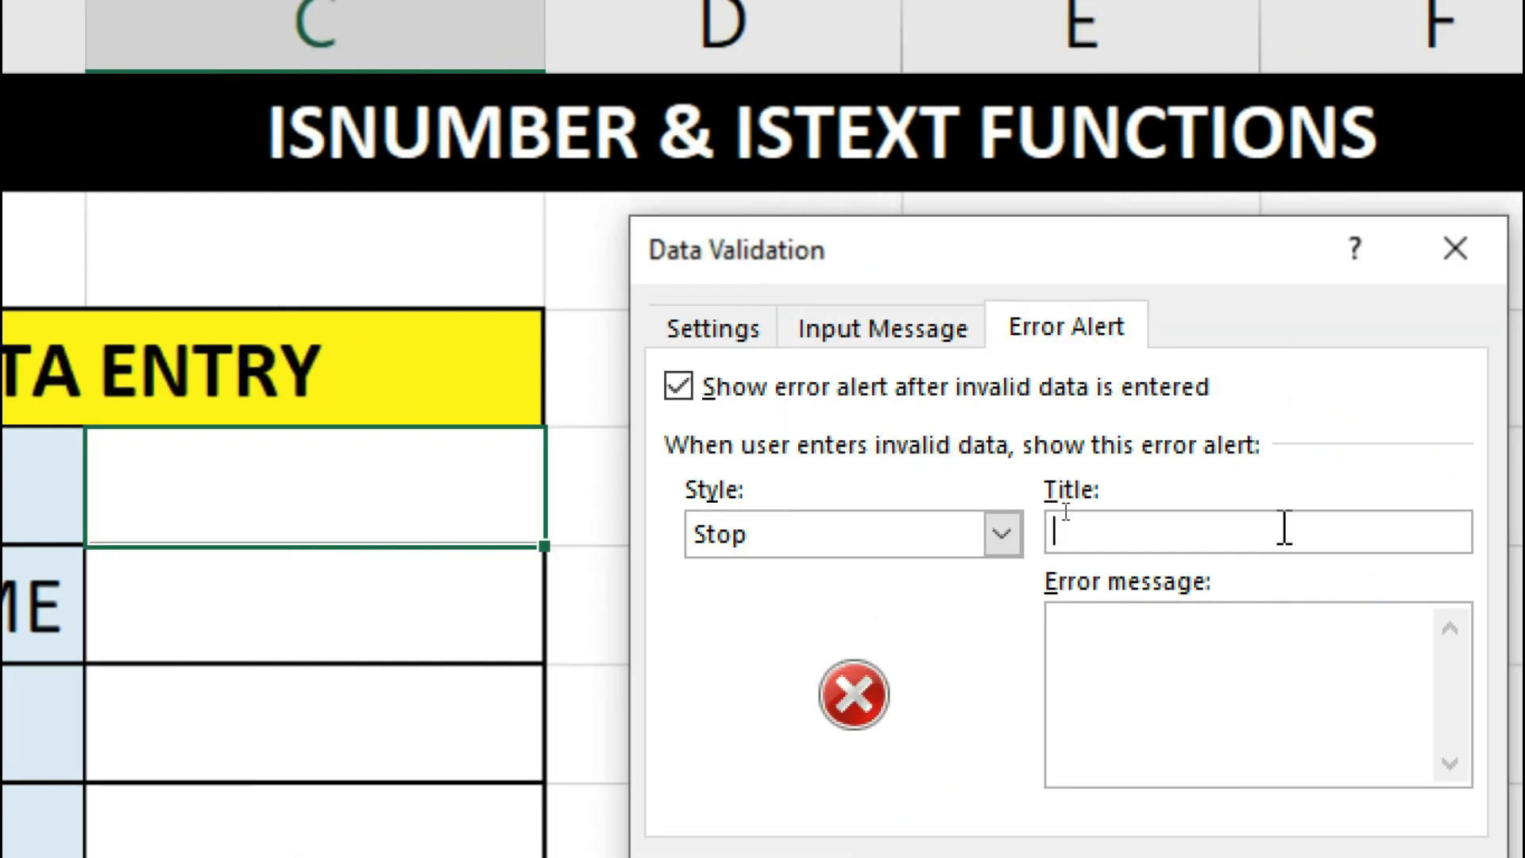
pyautogui.write('WARNING')
pyautogui.click(1238, 630)
pyautogui.write('PLEASE')
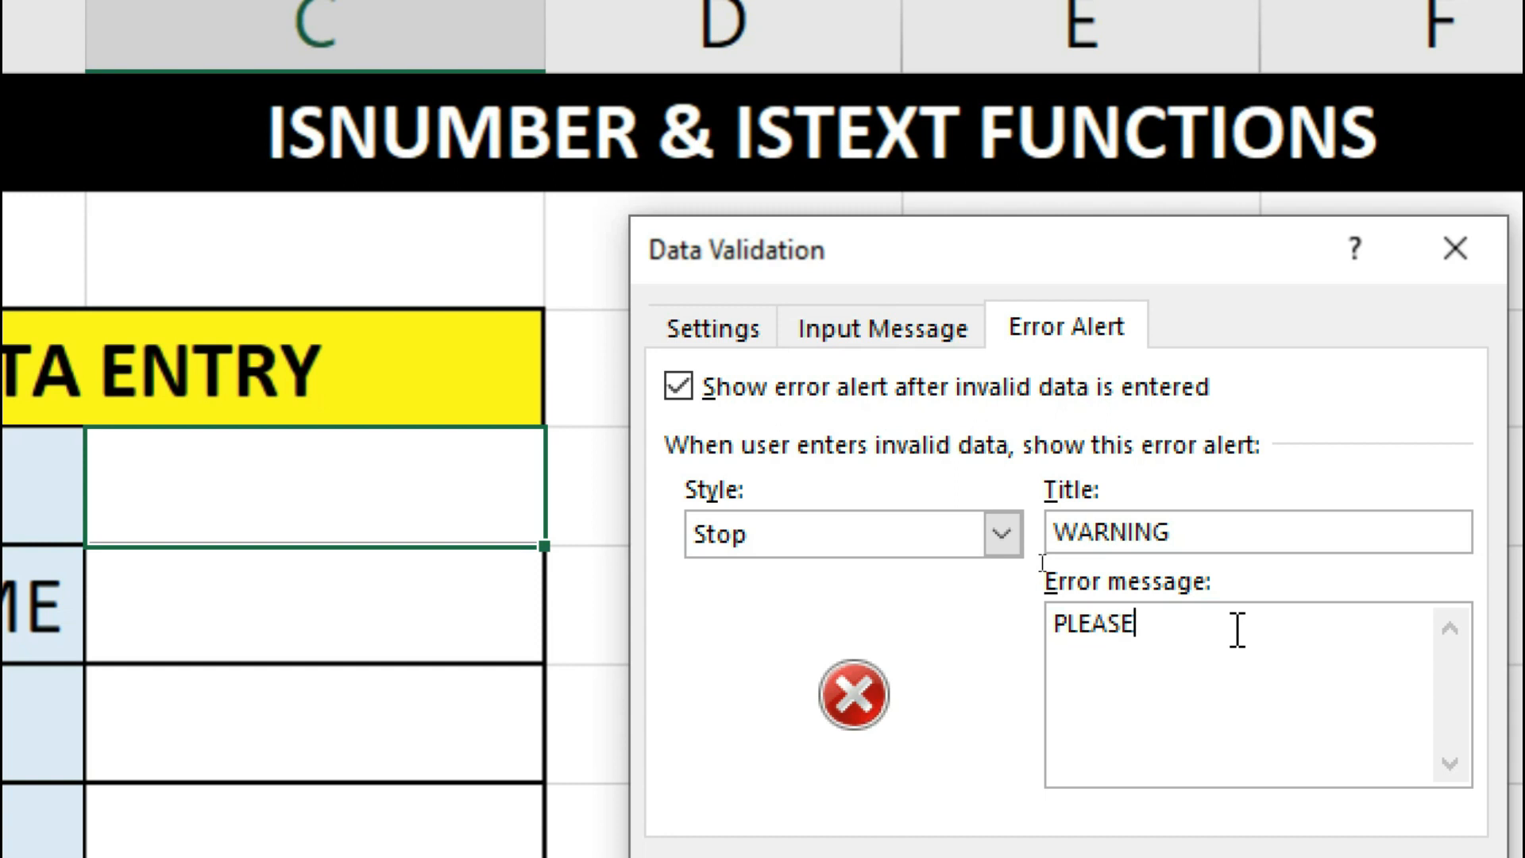
pyautogui.write(' ENTER ')
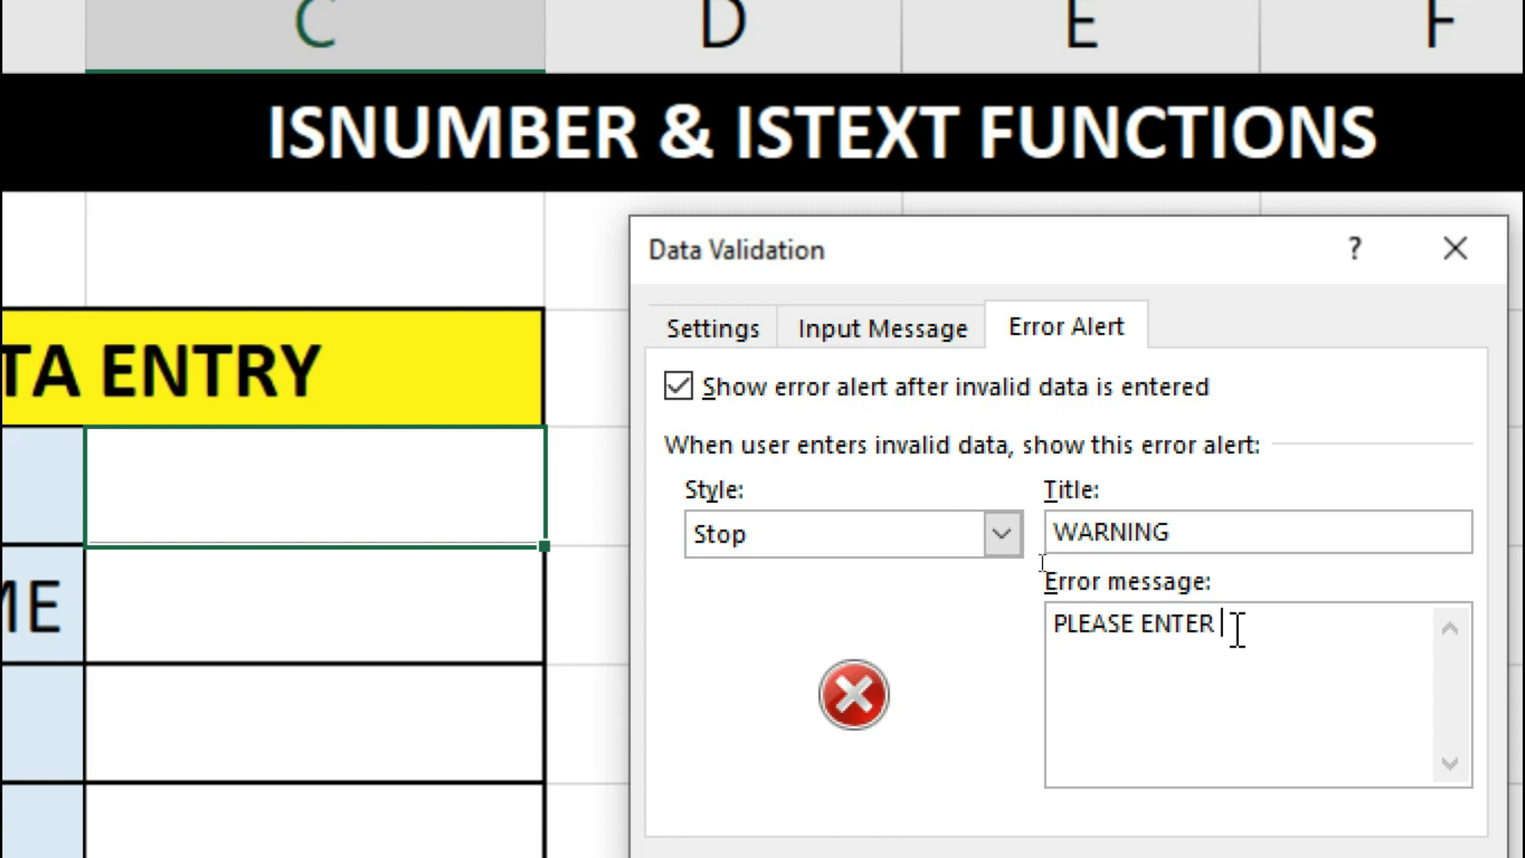
pyautogui.write('EMP ID - ')
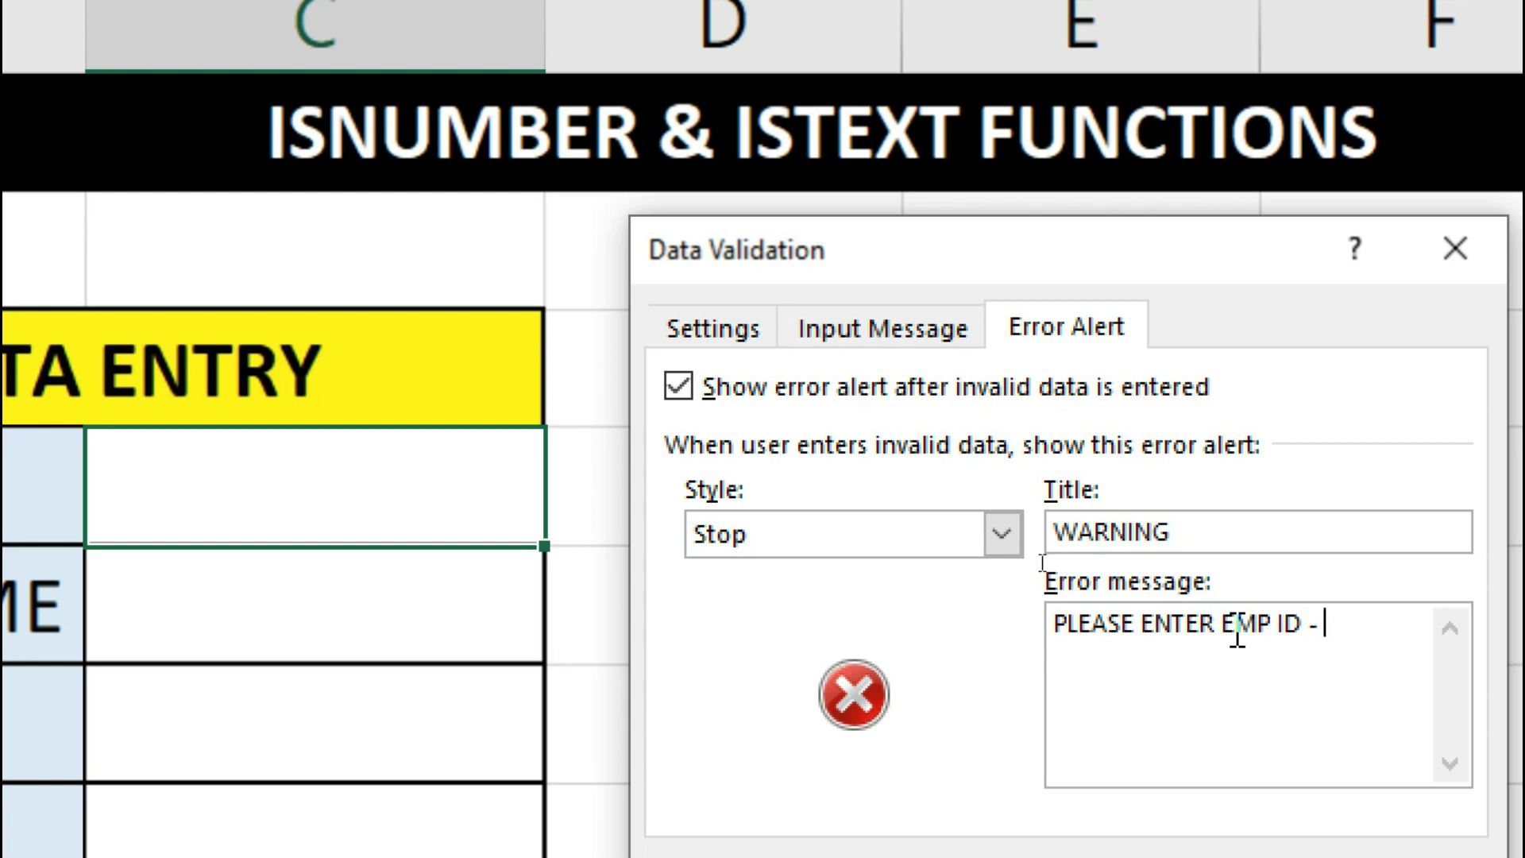
pyautogui.write('IN - NUMBER FORMA')
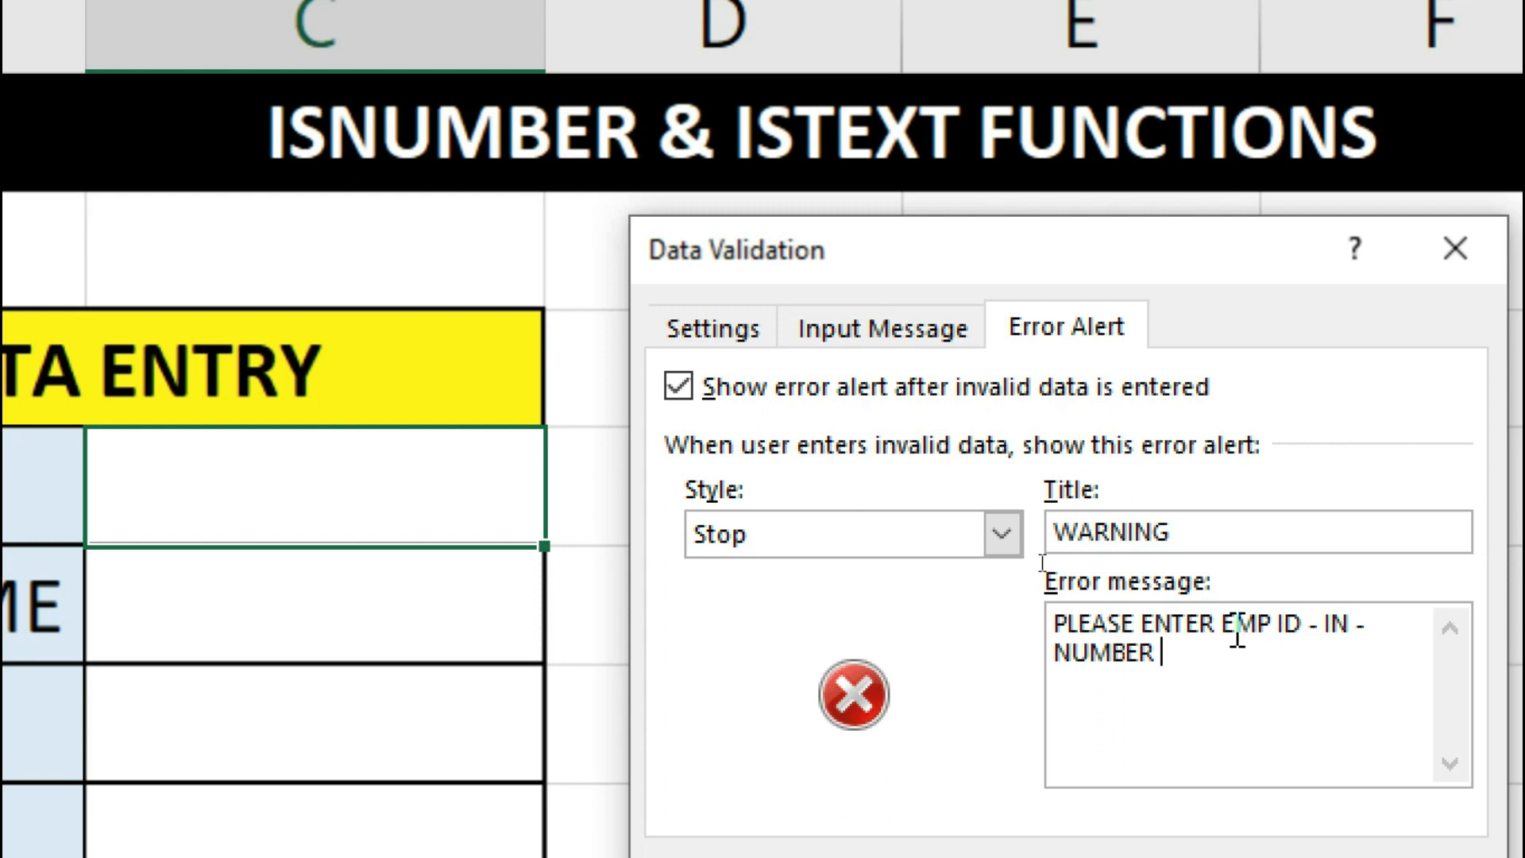
pyautogui.write('T')
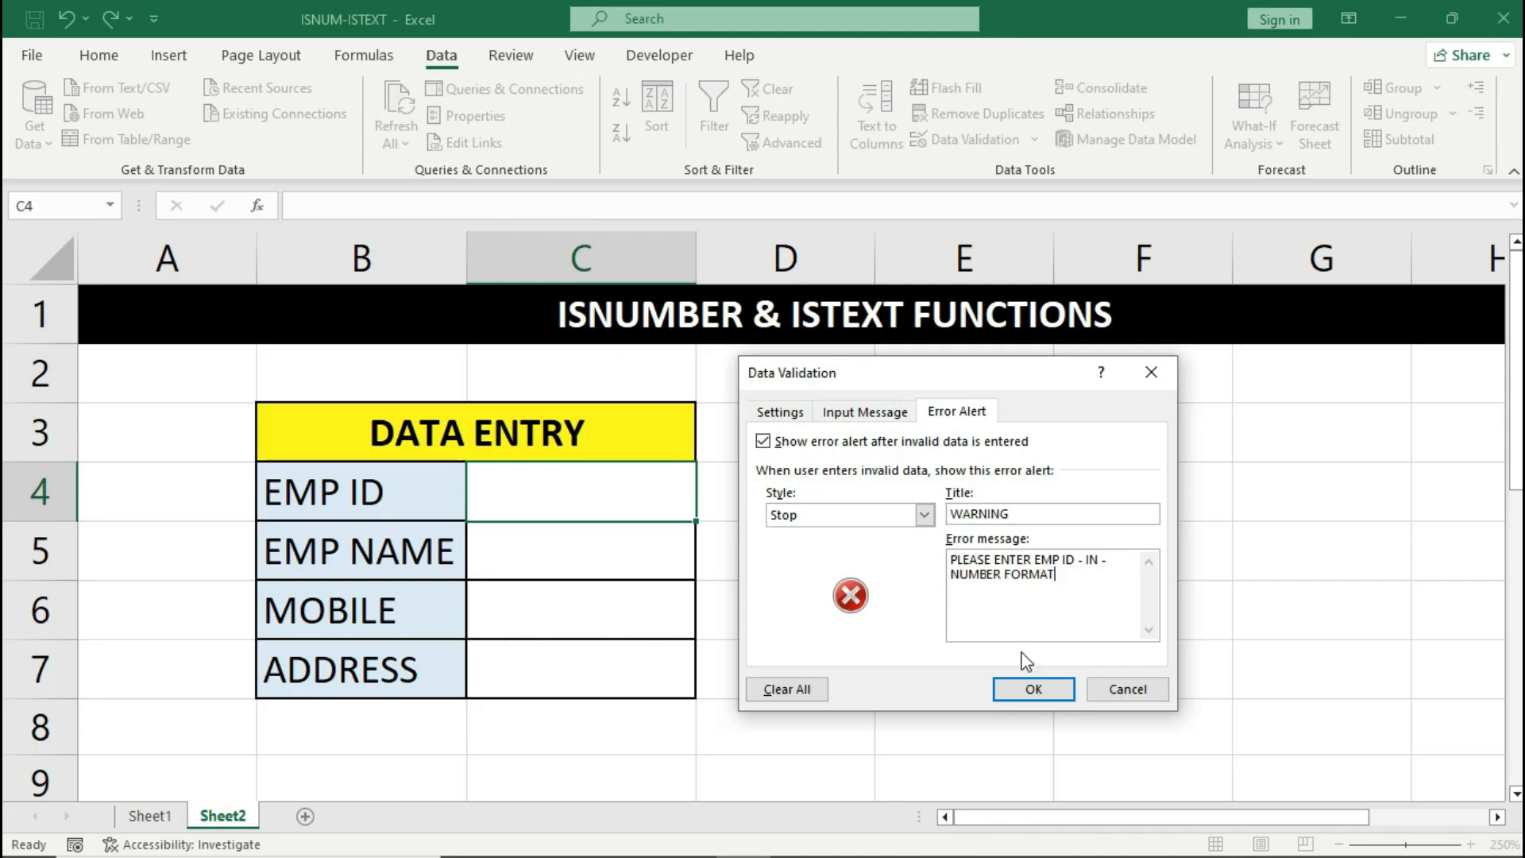
pyautogui.click(1027, 686)
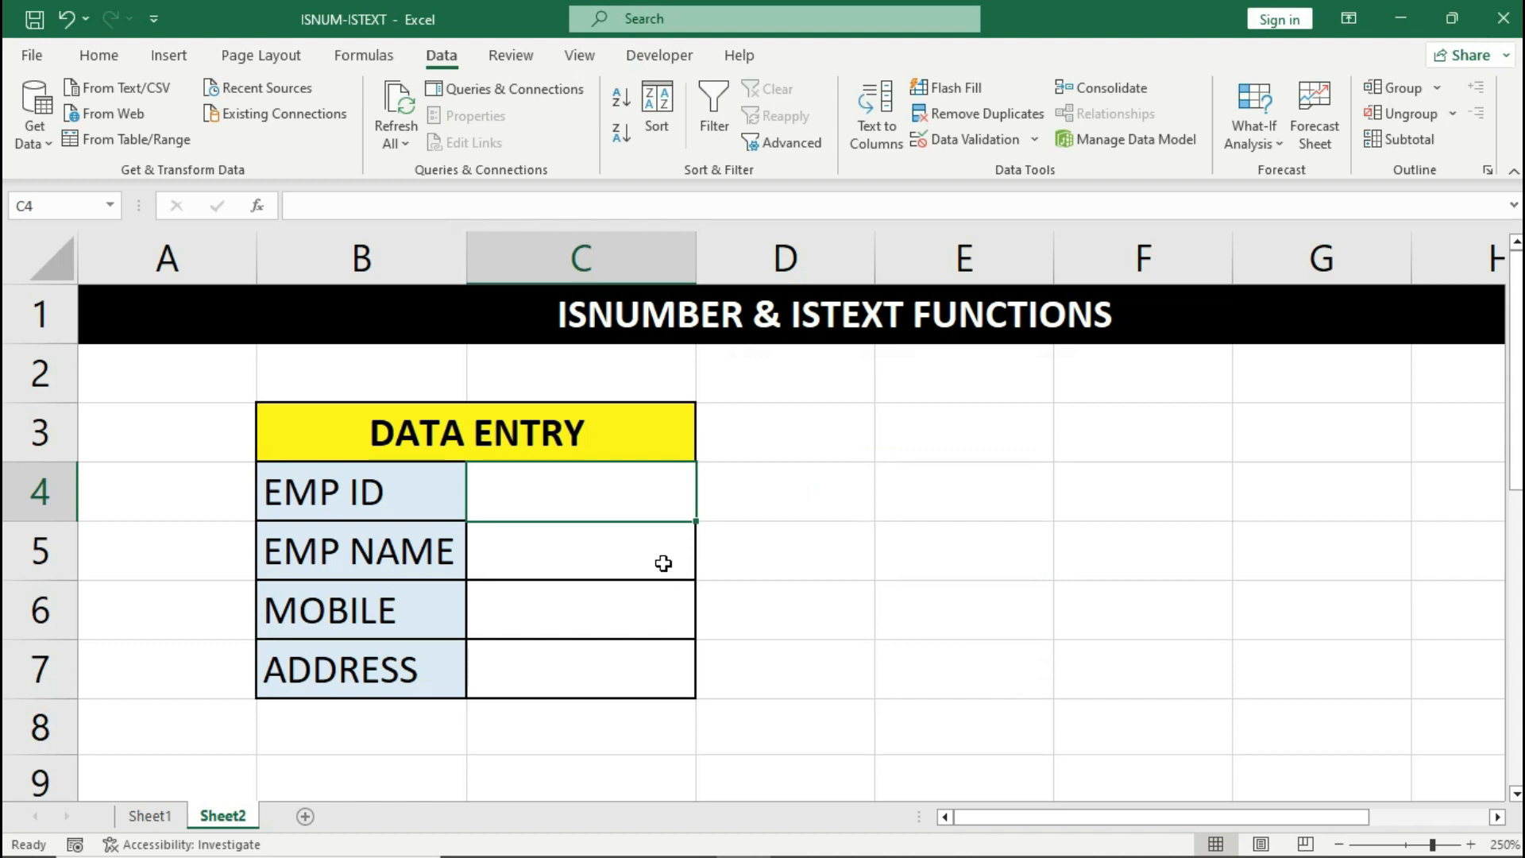
# - Give cell C5 a Custom validation rule with the formula =ISTEXT(C5)
pyautogui.click(620, 546)
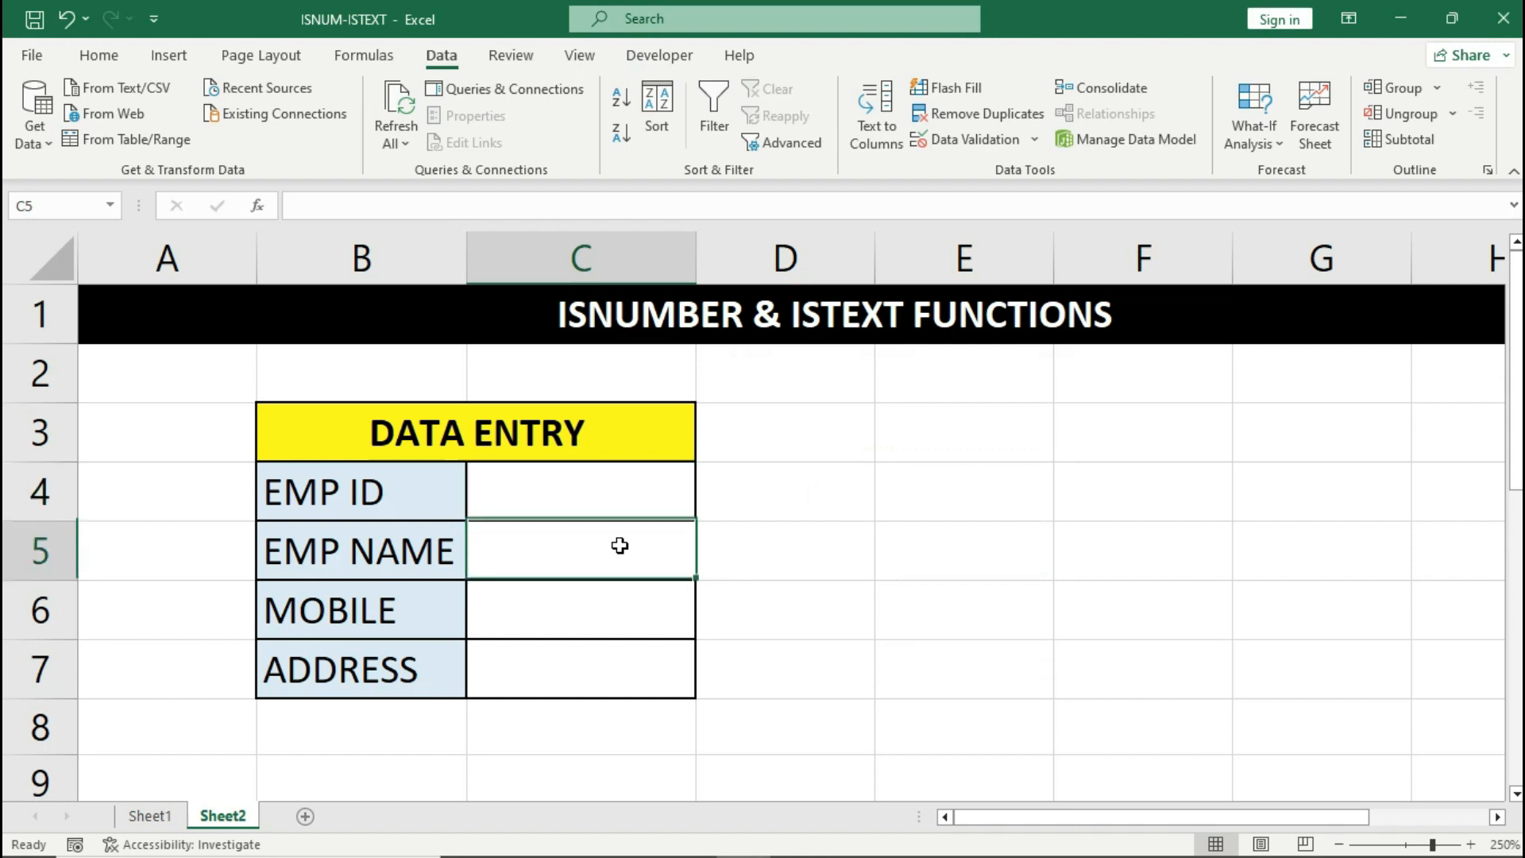
pyautogui.click(979, 143)
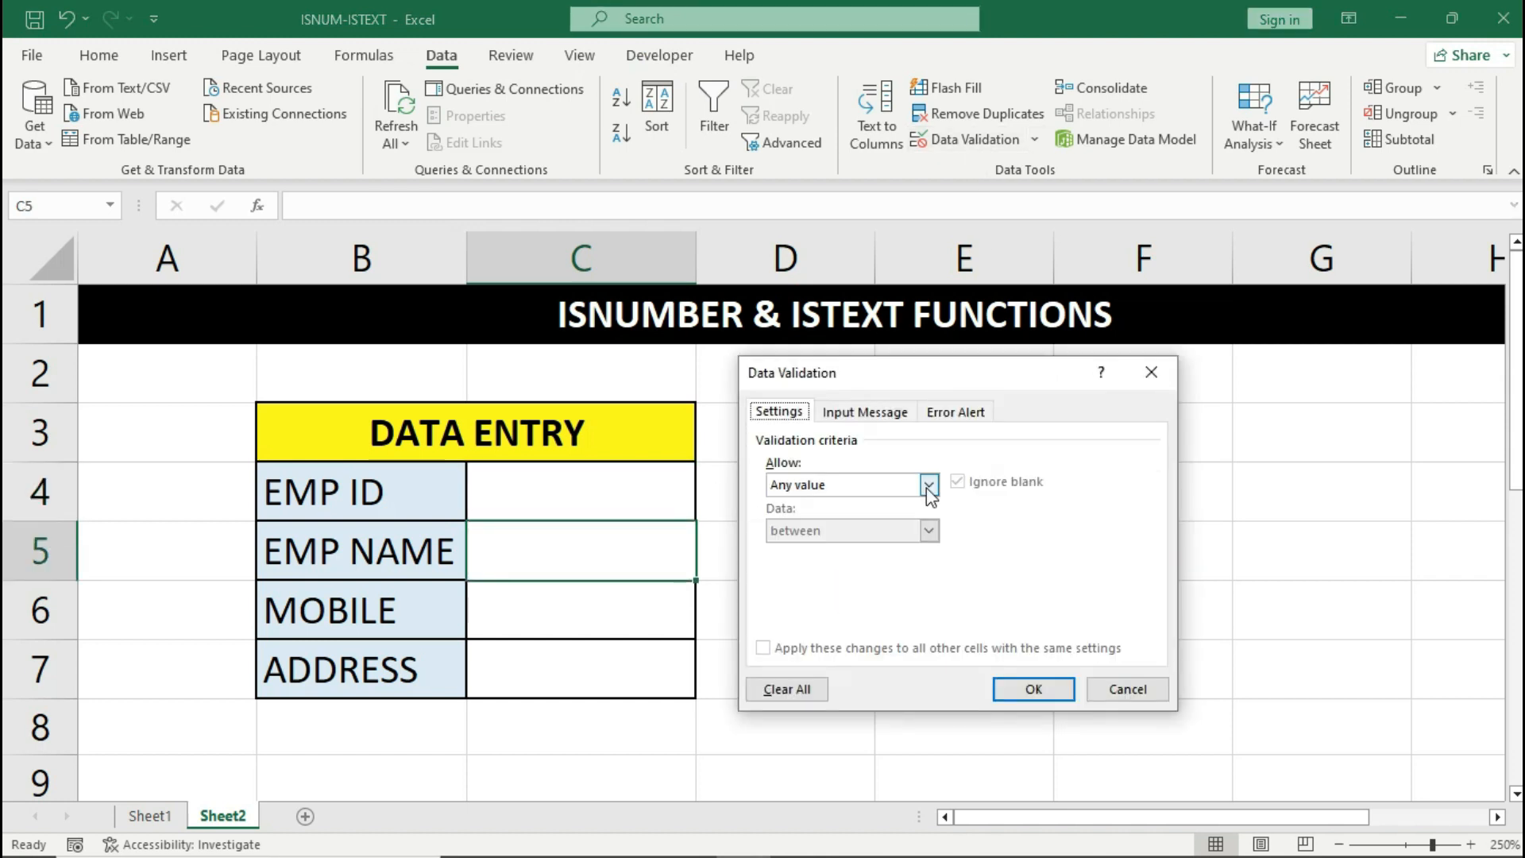
pyautogui.click(929, 486)
pyautogui.click(885, 609)
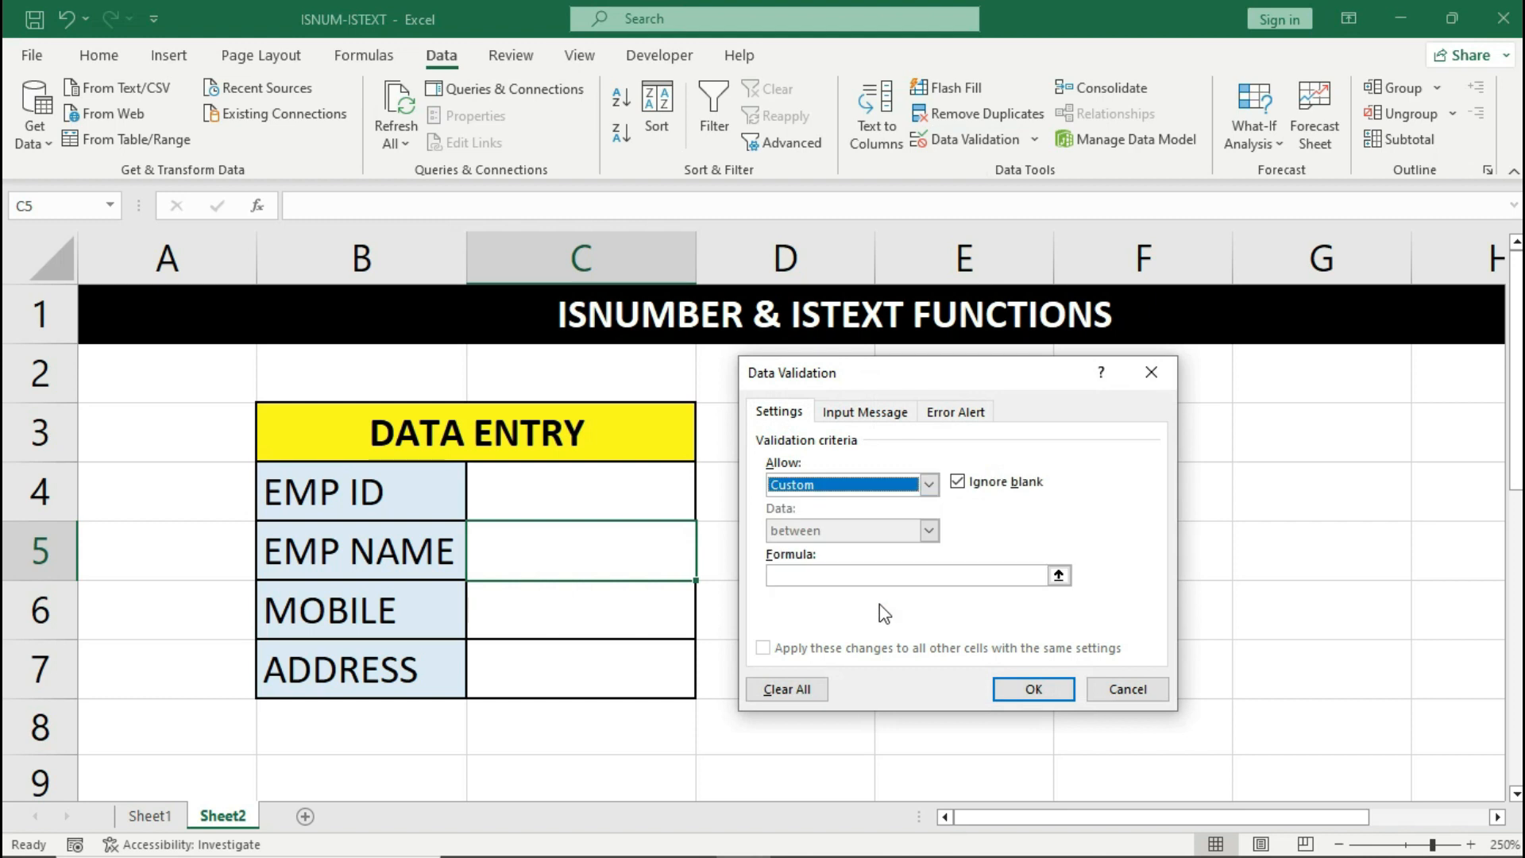
pyautogui.click(878, 576)
pyautogui.write('=IS')
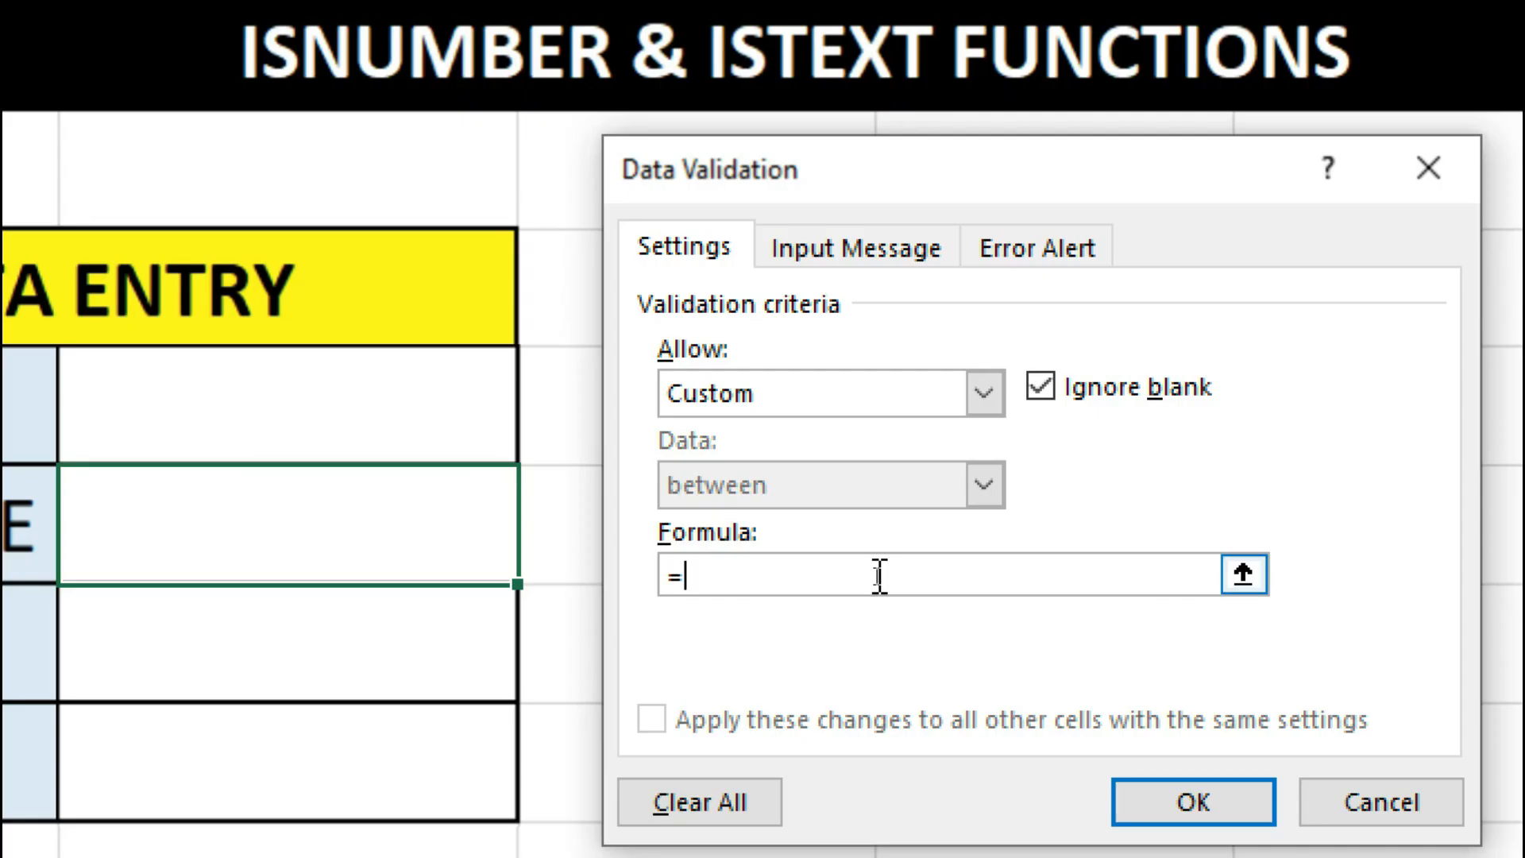
pyautogui.write('TEXT(')
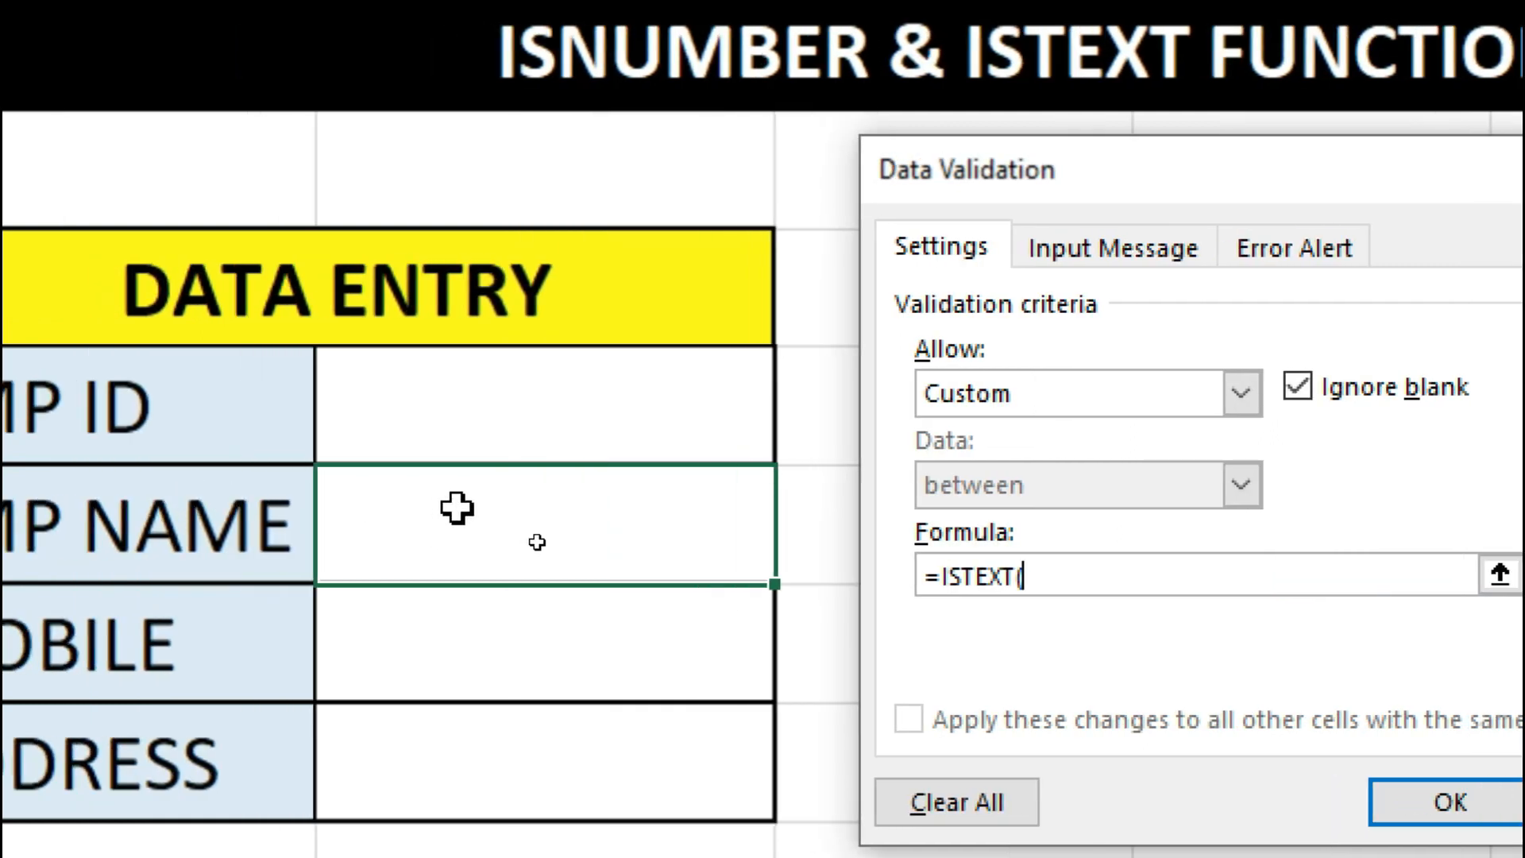
pyautogui.click(457, 508)
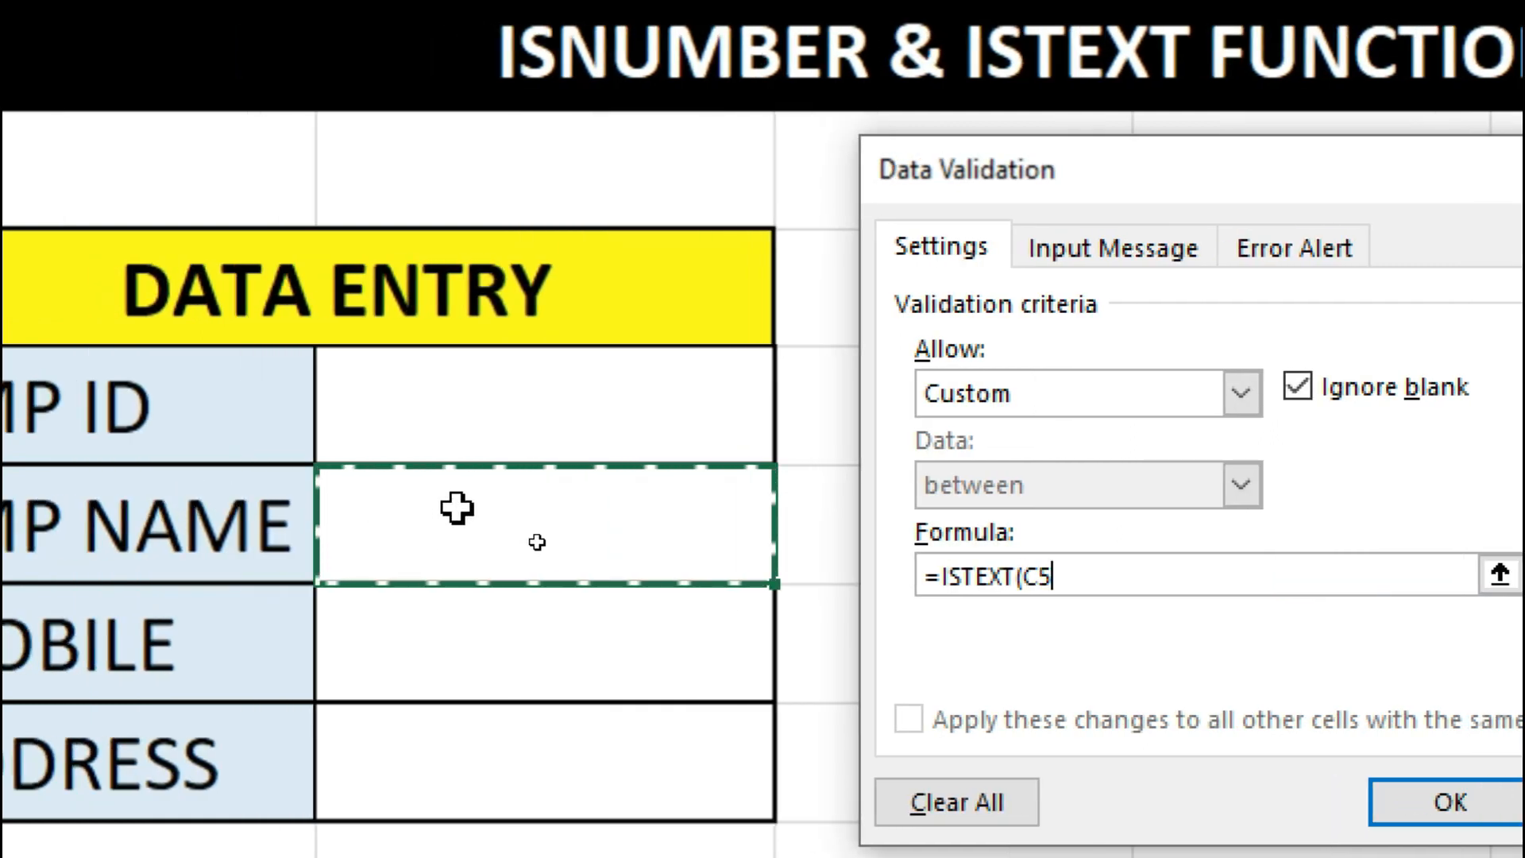
pyautogui.write(')')
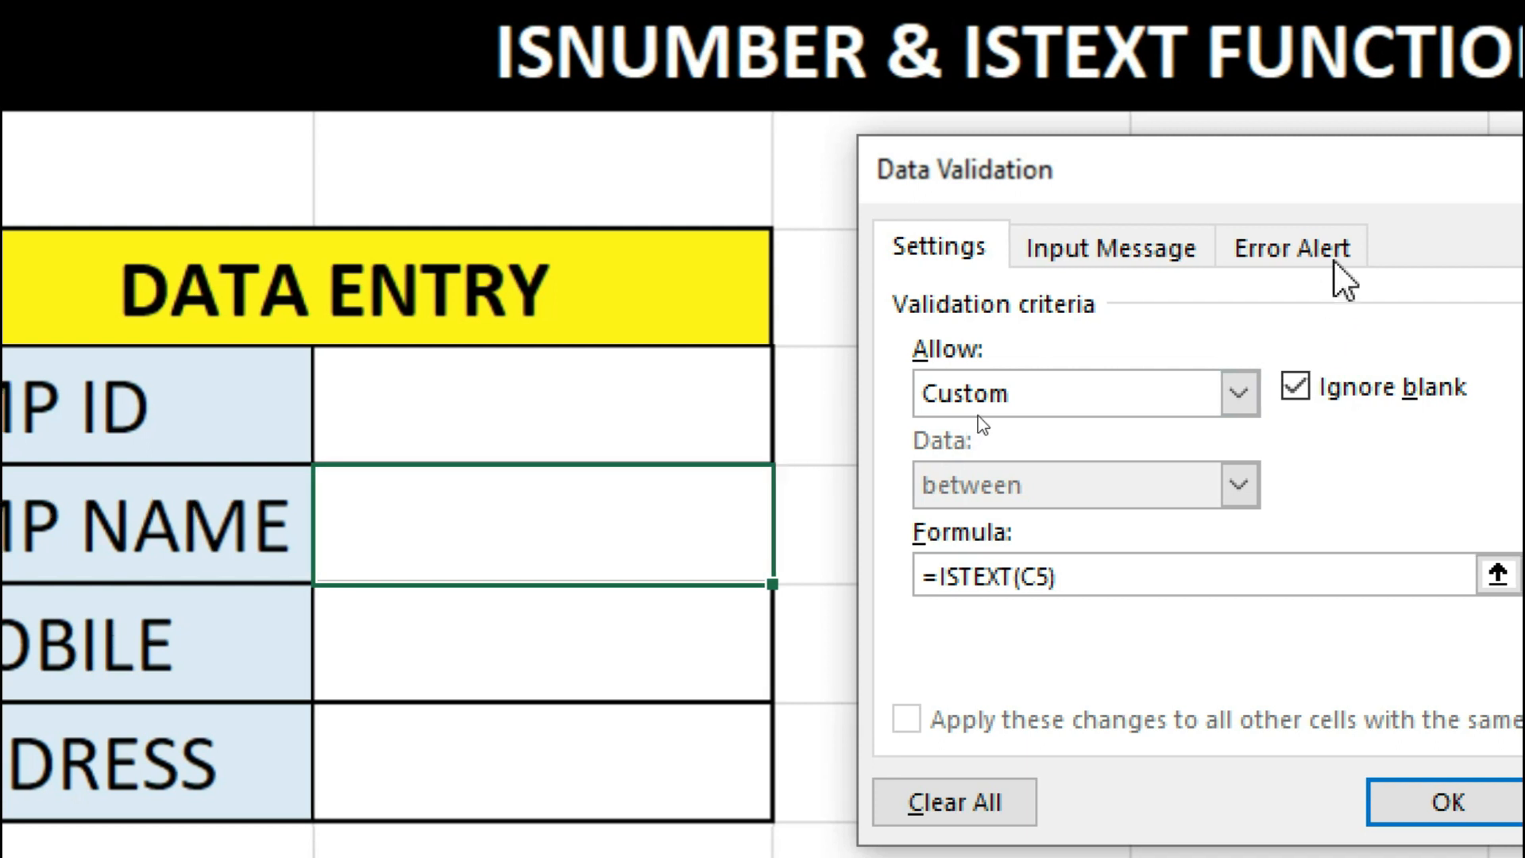
# - Add a WARNING alert reading 'PLEASE ENTER EMP NAME - IN - TEXT FORMAT' and apply the rule
pyautogui.click(1338, 255)
pyautogui.click(1243, 452)
pyautogui.write('WARNI')
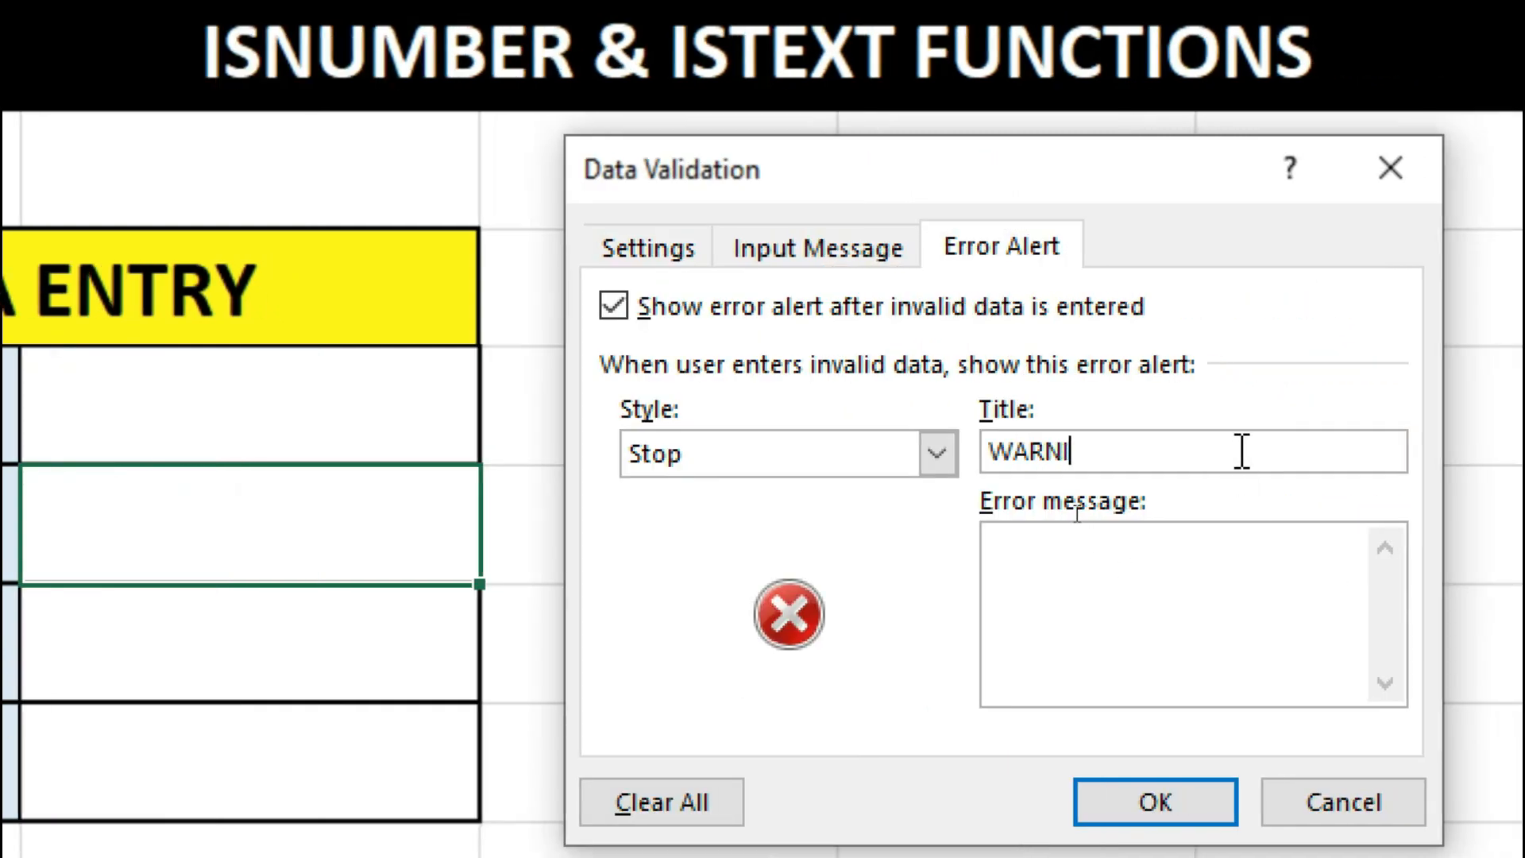
pyautogui.write('NGPL')
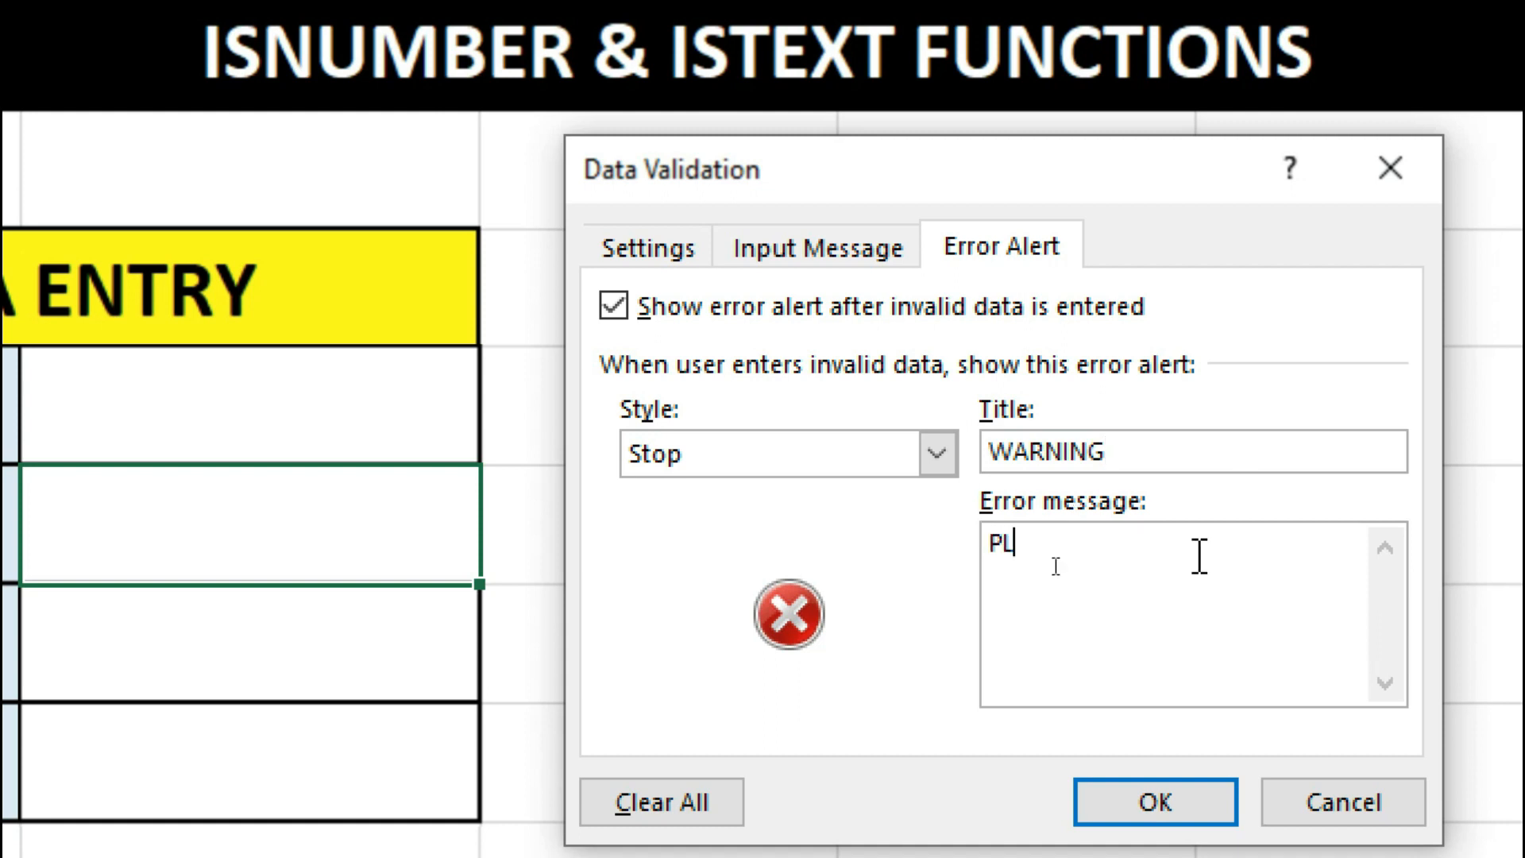
pyautogui.write('EASE ENTER EMP NAME - IN -')
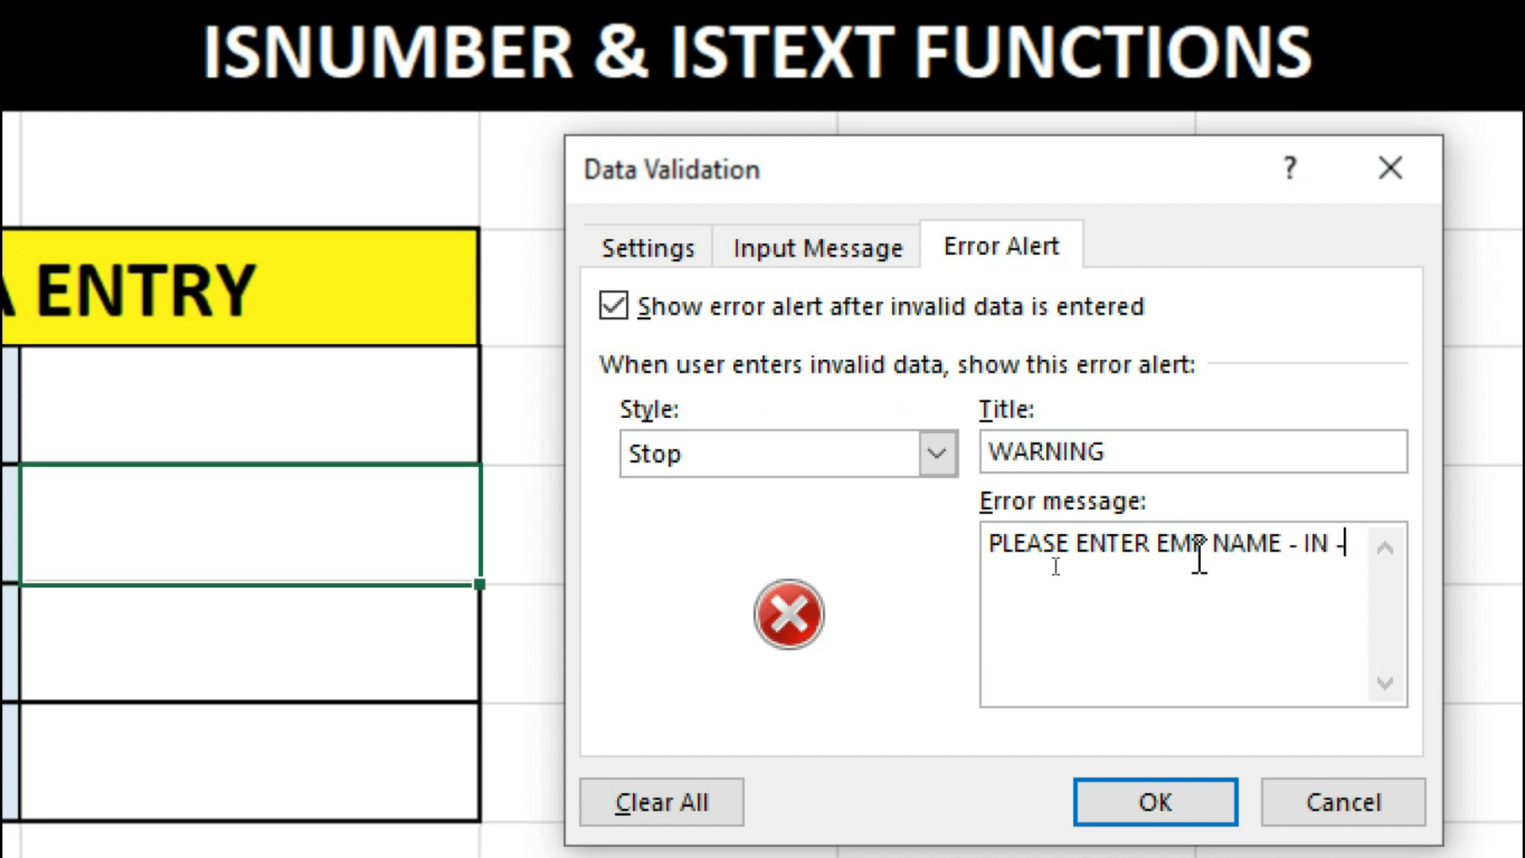
pyautogui.write(' TEXT FORMAT')
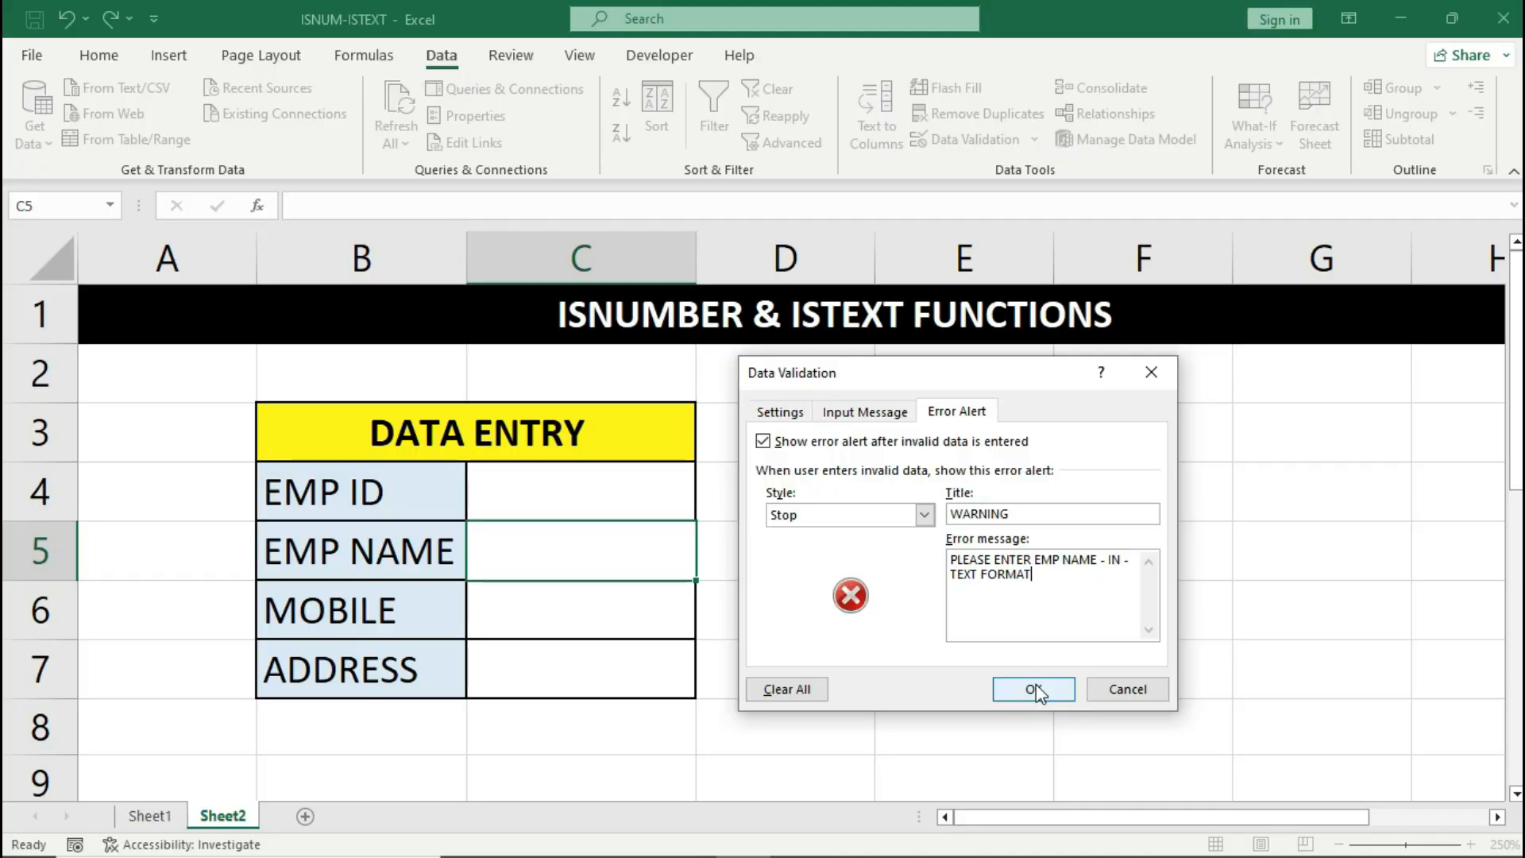
pyautogui.click(1034, 690)
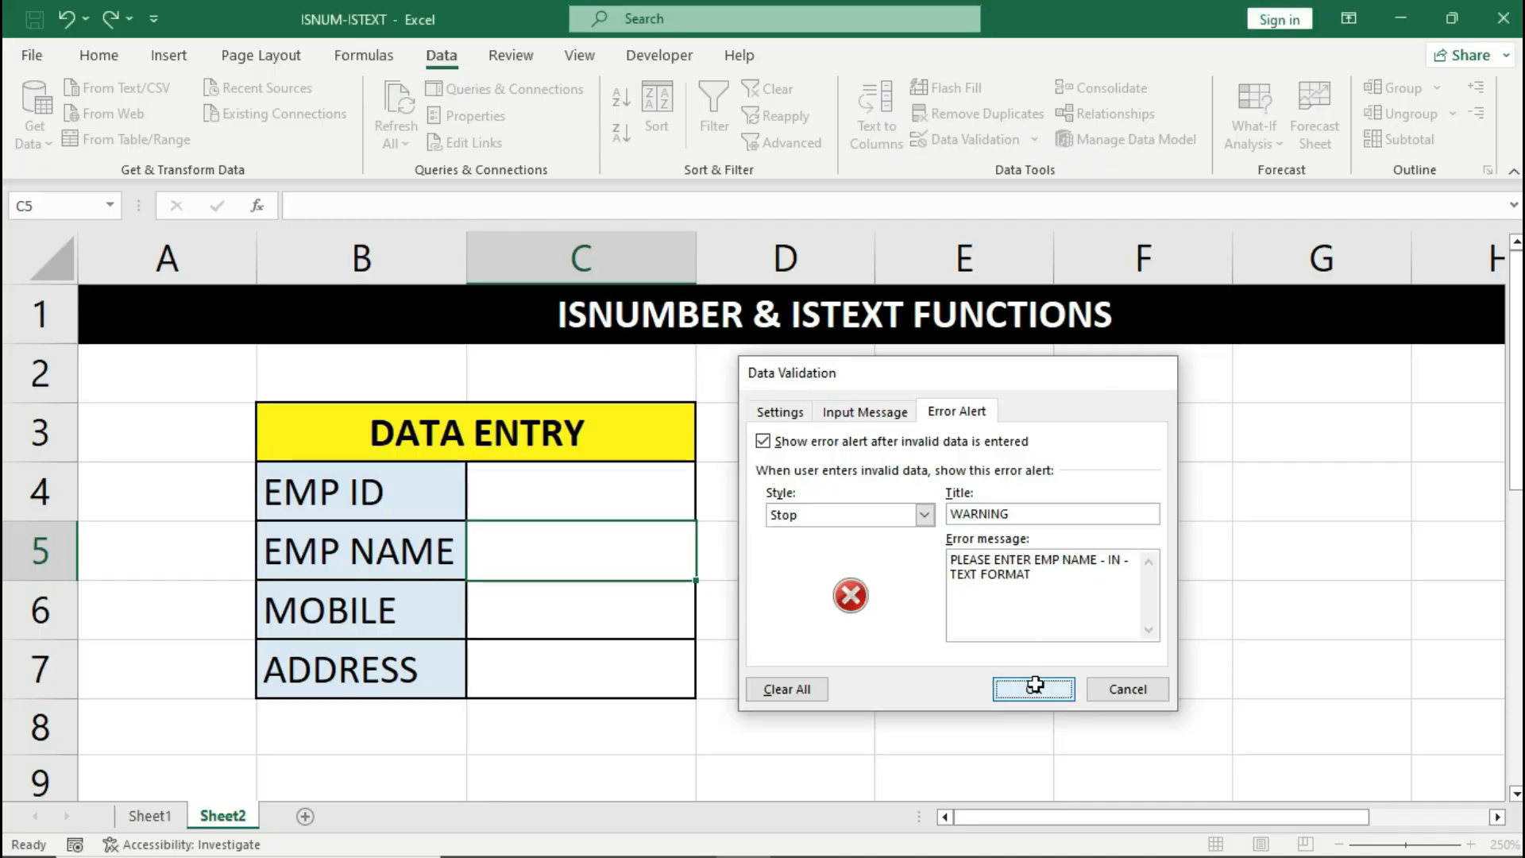
# - Give cell C6 a Custom validation rule with the formula =ISNUMBER(C6)
pyautogui.click(674, 611)
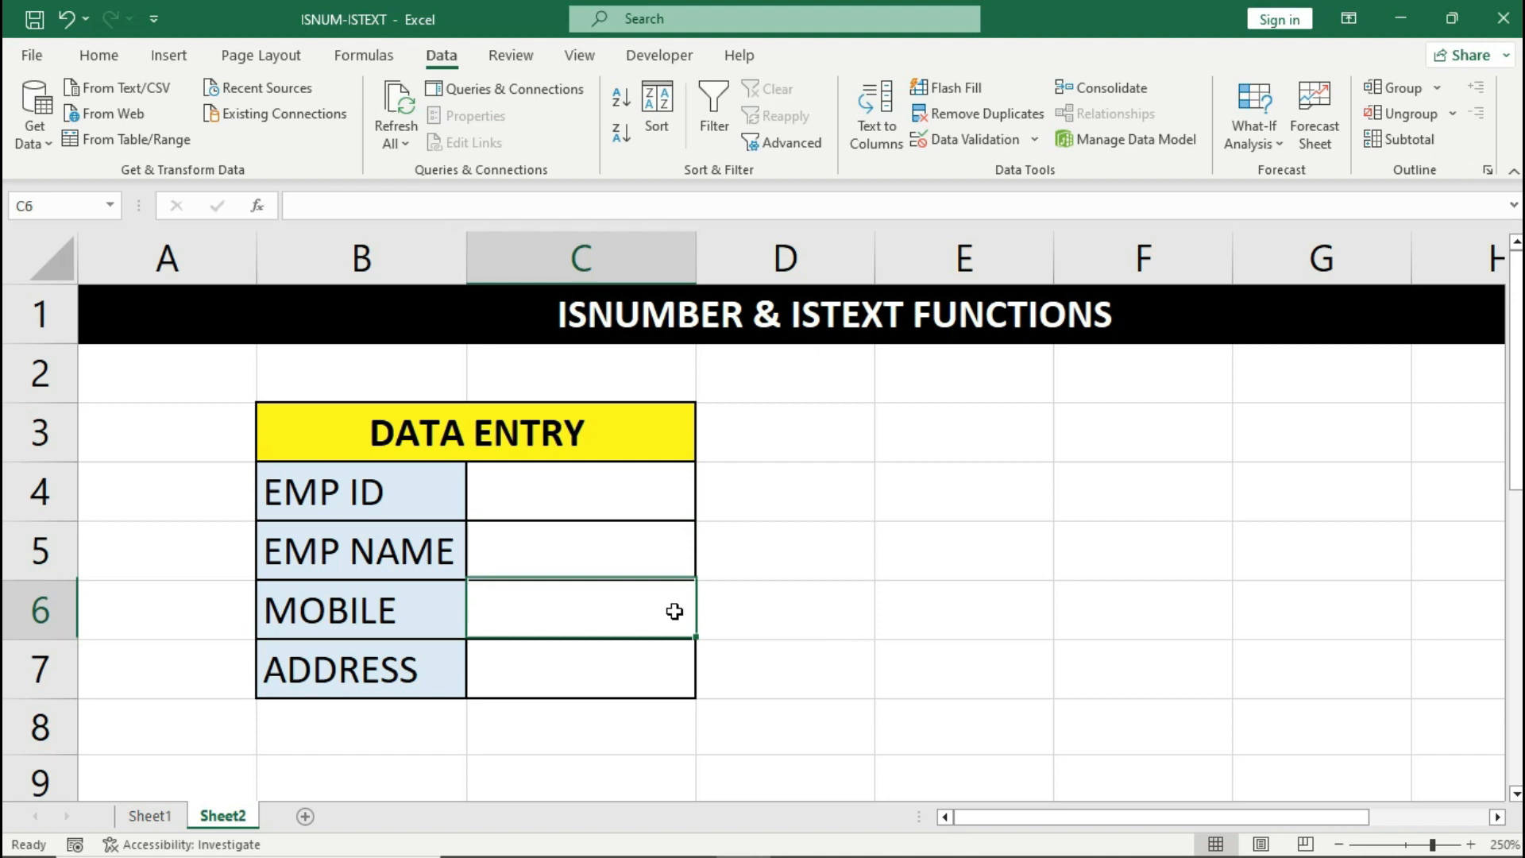
pyautogui.click(670, 653)
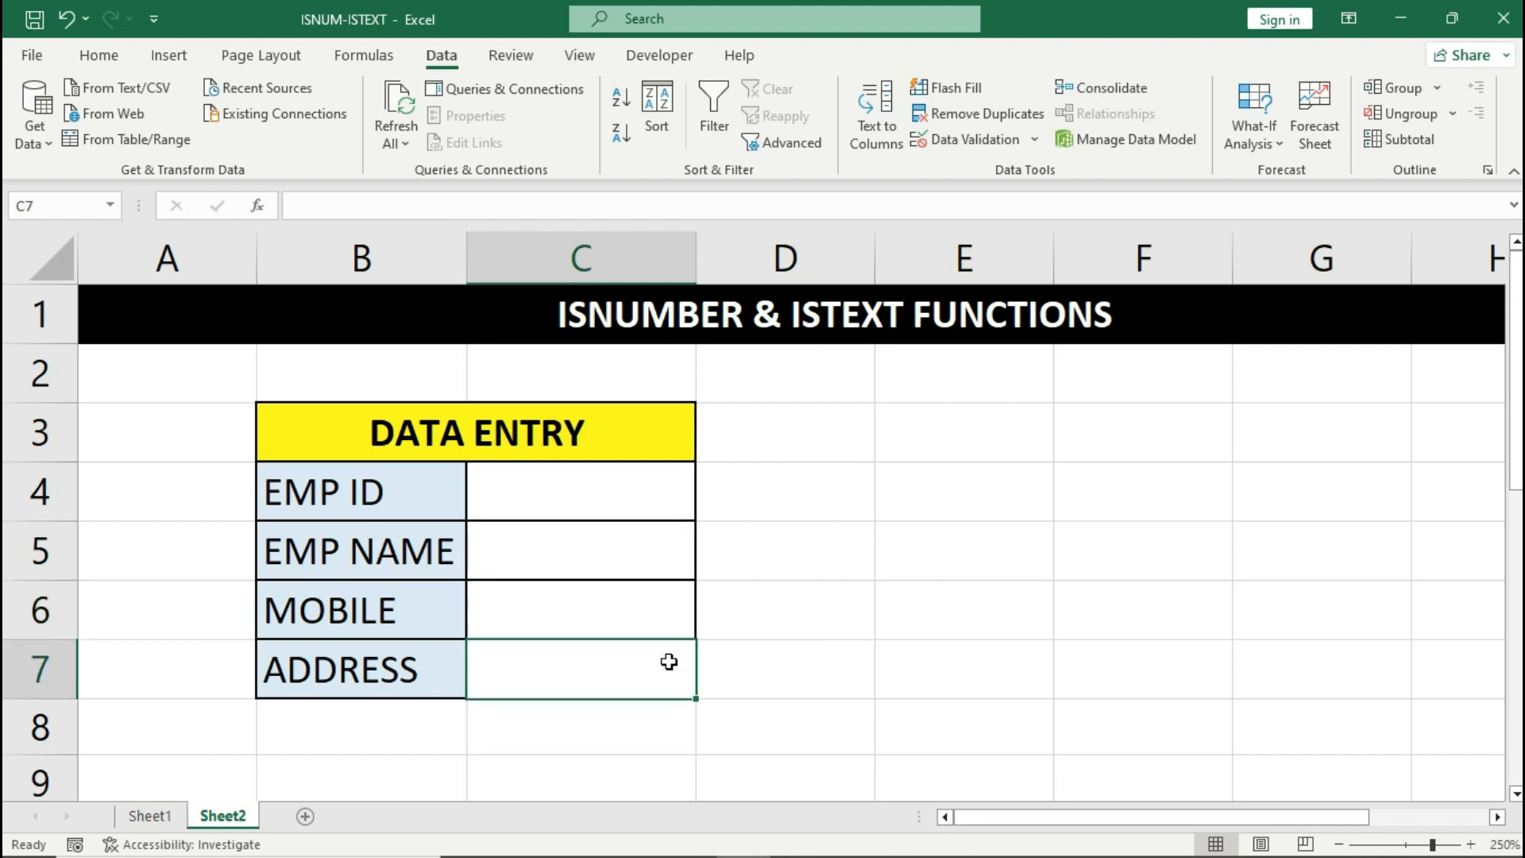
pyautogui.click(664, 619)
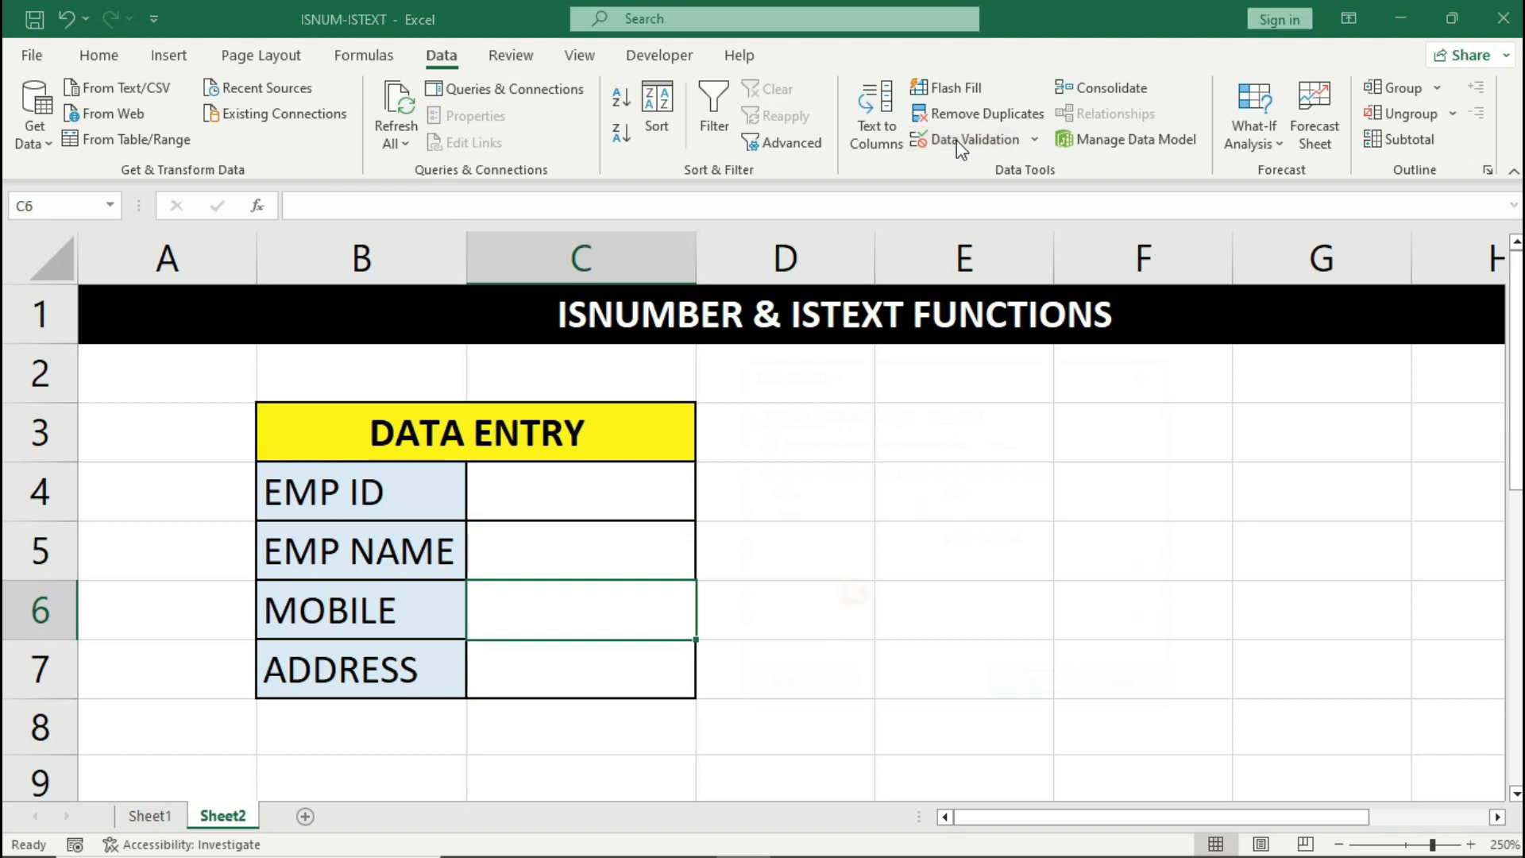
pyautogui.click(779, 411)
pyautogui.click(929, 484)
pyautogui.click(832, 611)
pyautogui.click(834, 576)
pyautogui.write('=ISNUMB')
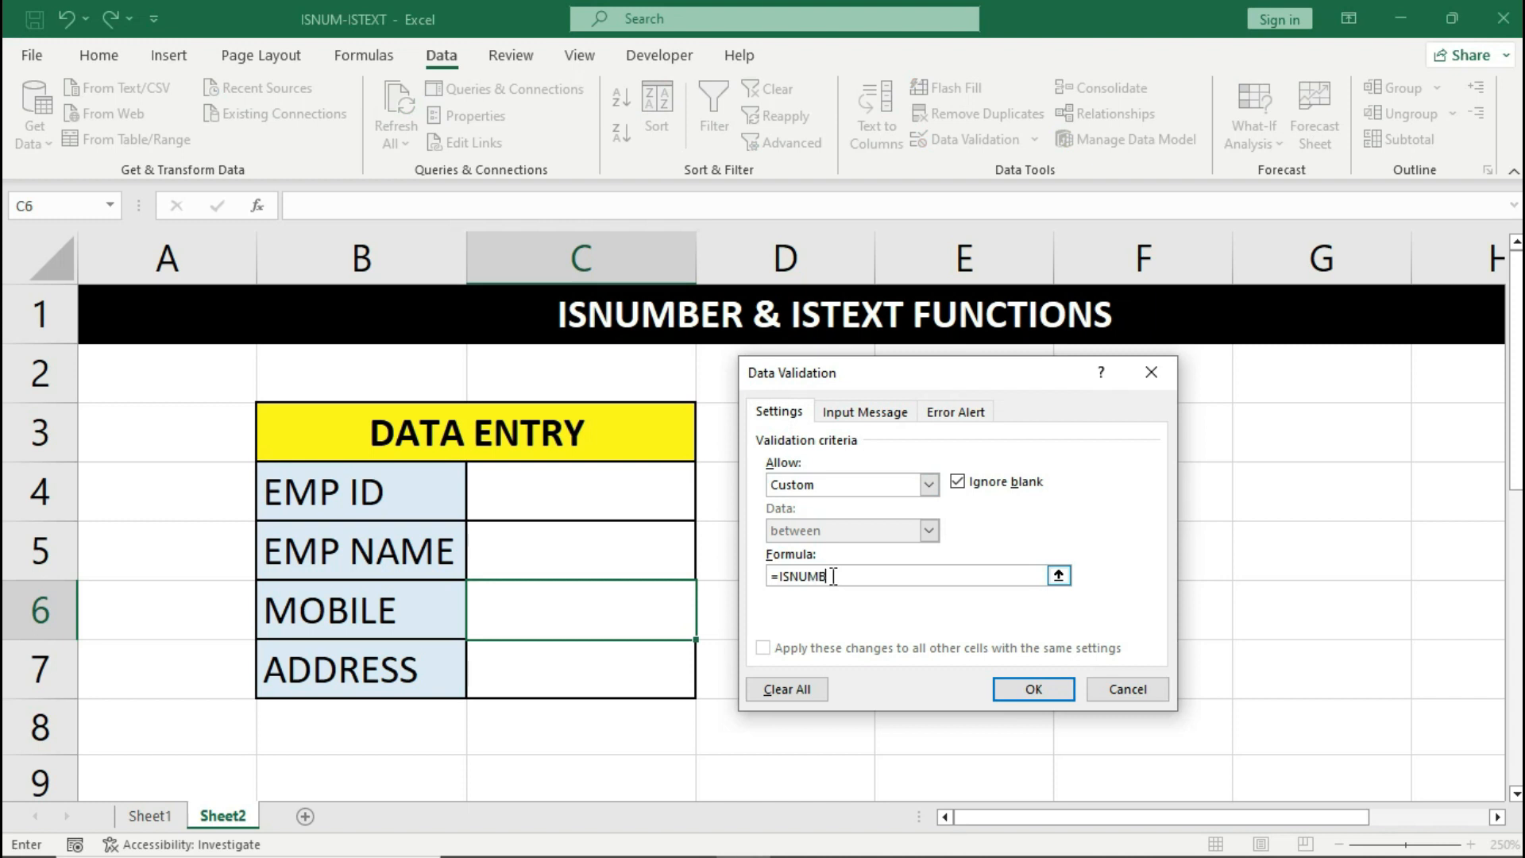
pyautogui.write('ER(')
pyautogui.click(619, 611)
pyautogui.write(')')
# - Enter the error alert title WARNING and the message 'PLEASE ENTER MOBILE NO'
pyautogui.click(945, 412)
pyautogui.click(971, 512)
pyautogui.write('WARNING')
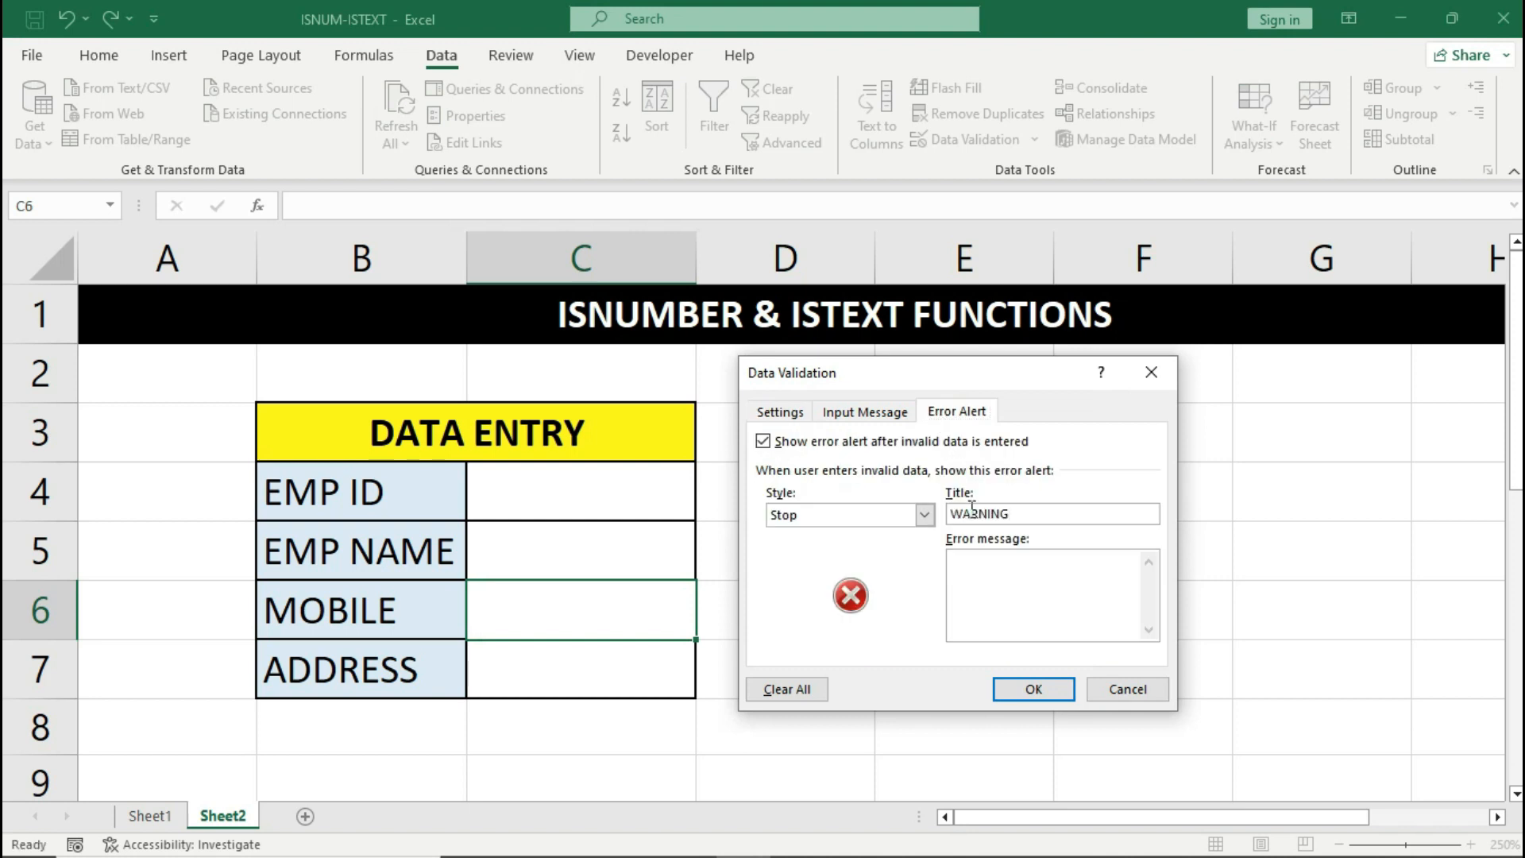
pyautogui.write('PLEASE ENTER MOBILE NO')
# - Apply the mobile rule, then give C7 a Custom validation rule =ISTEXT(C7)
pyautogui.click(1033, 689)
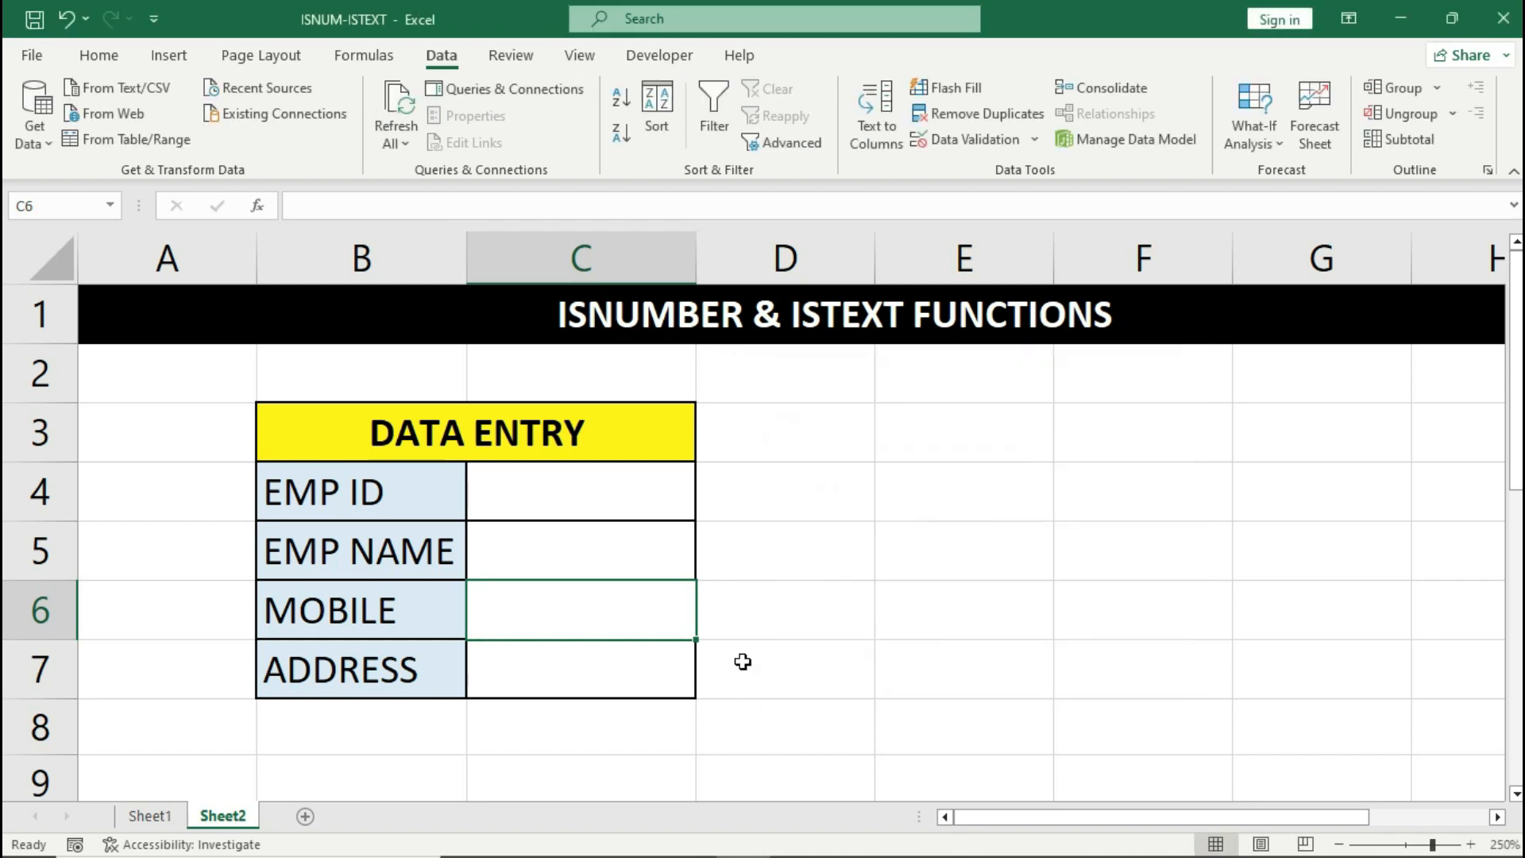
pyautogui.click(616, 660)
pyautogui.click(993, 147)
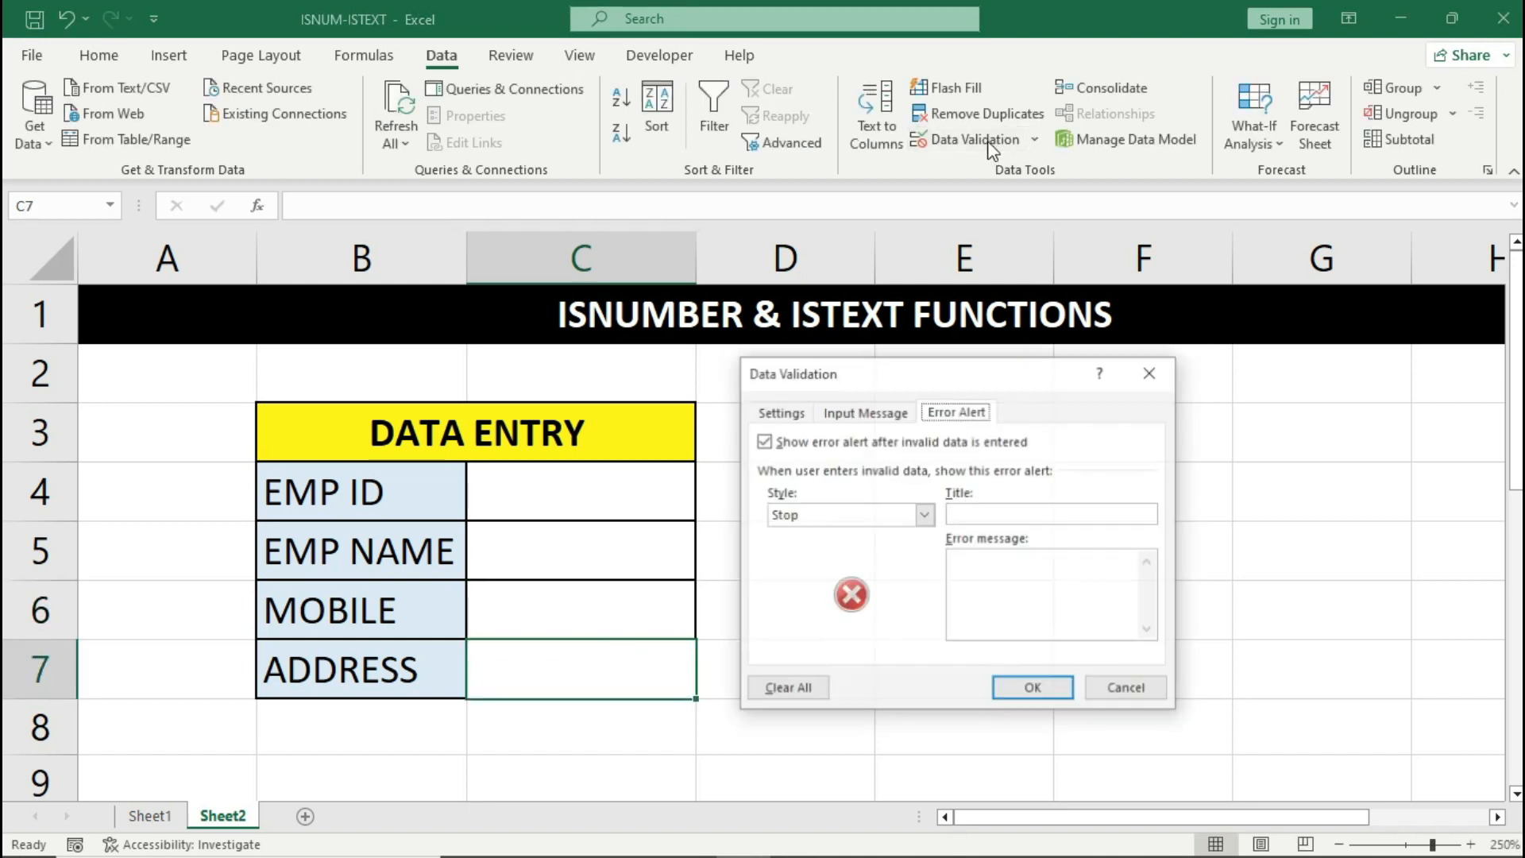
pyautogui.click(778, 411)
pyautogui.click(838, 484)
pyautogui.click(836, 606)
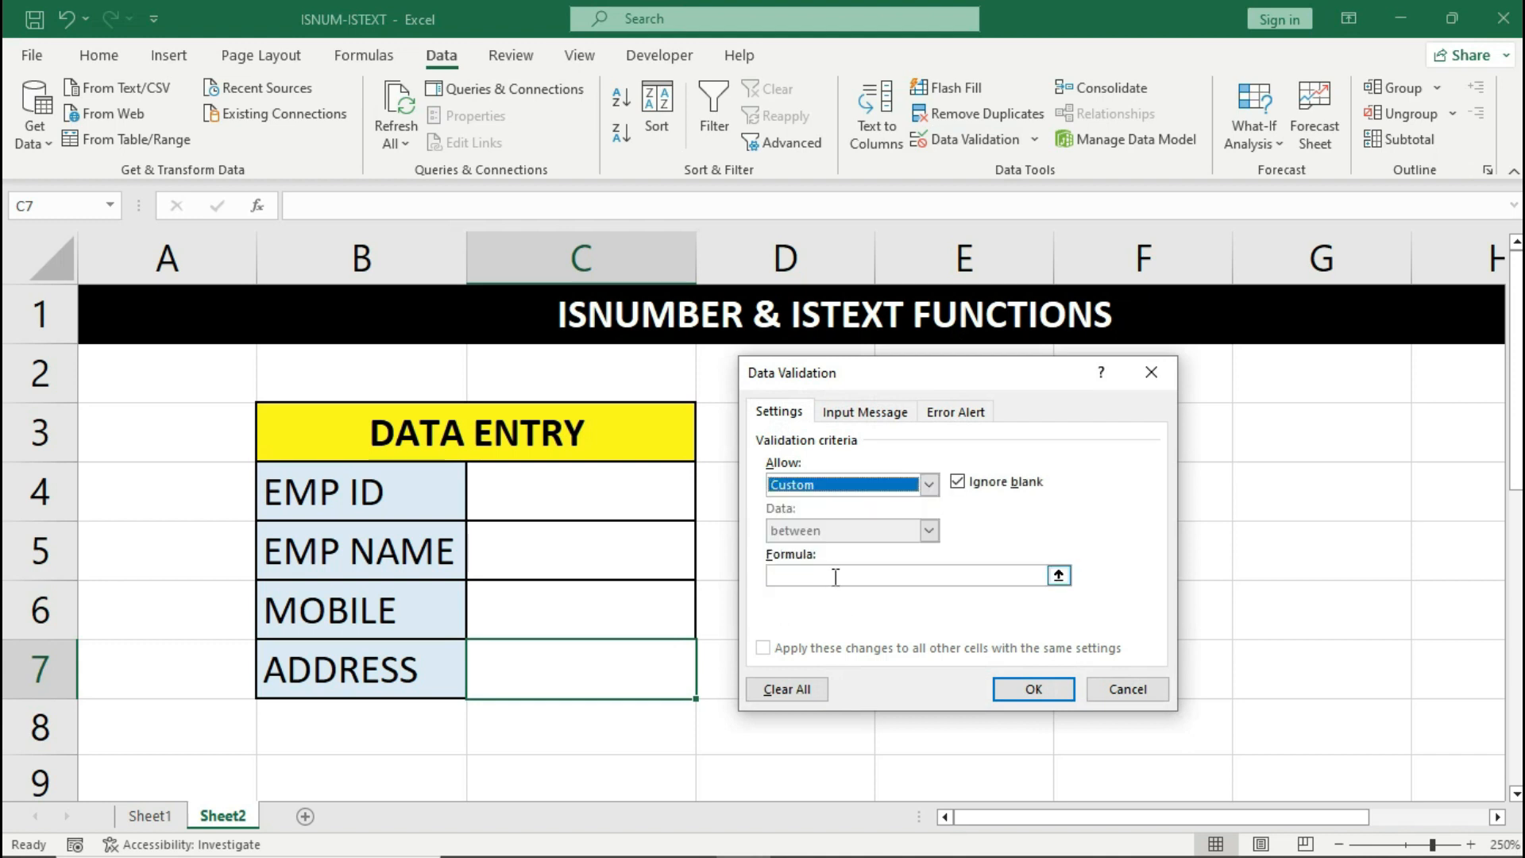
pyautogui.click(836, 576)
pyautogui.write('=ISTEXT(')
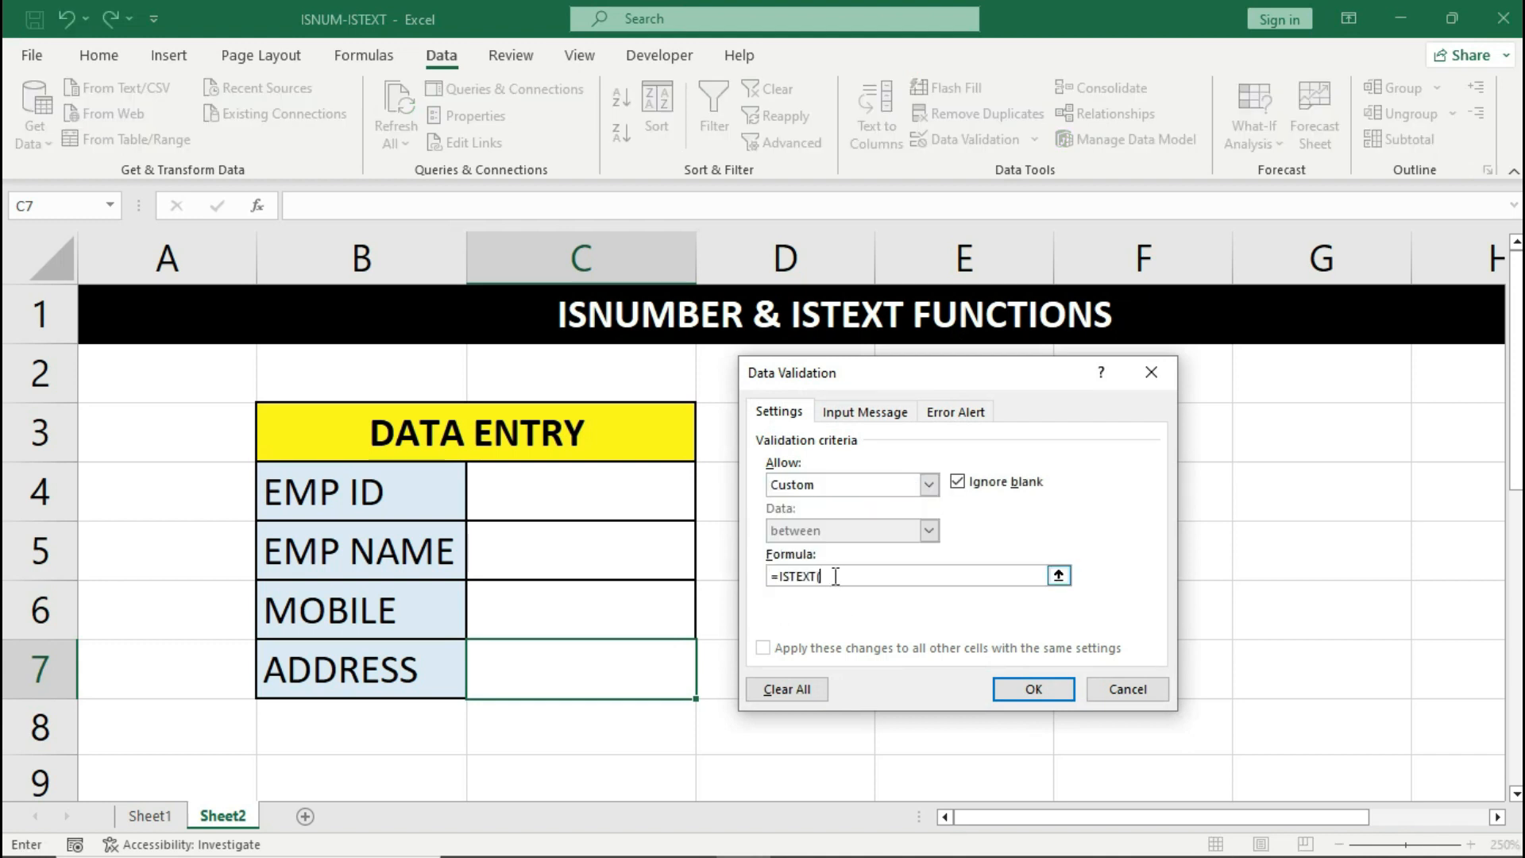
pyautogui.click(653, 666)
pyautogui.write(')')
# - Add a WARNING alert reading 'PLEASE ENTER ADDRESS' and apply the rule
pyautogui.click(957, 421)
pyautogui.click(970, 513)
pyautogui.write('WARNING')
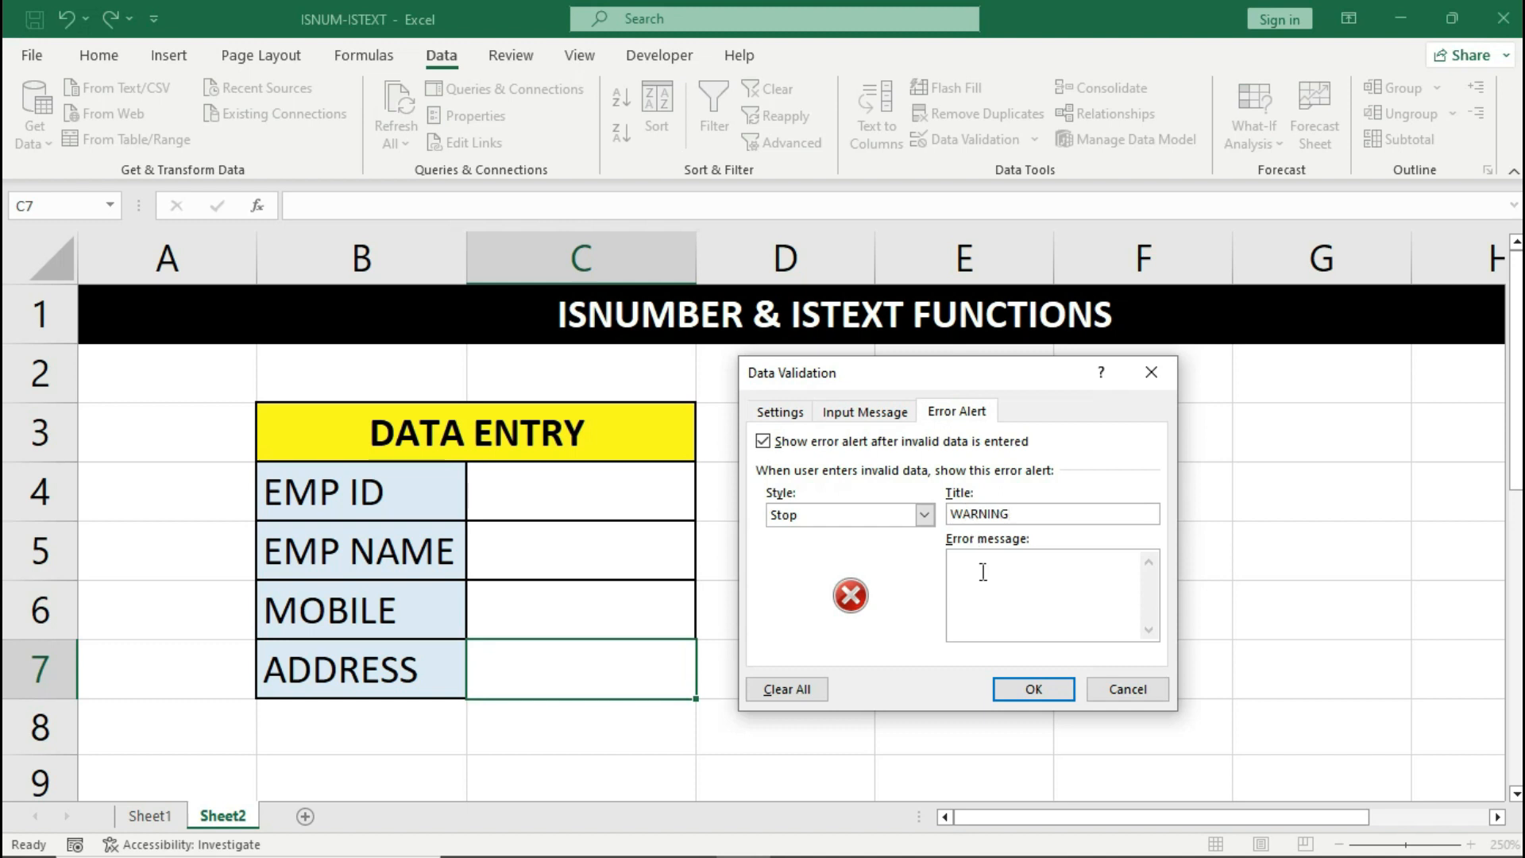
pyautogui.write('PLEASE ENTER ADDRESS')
pyautogui.click(1017, 688)
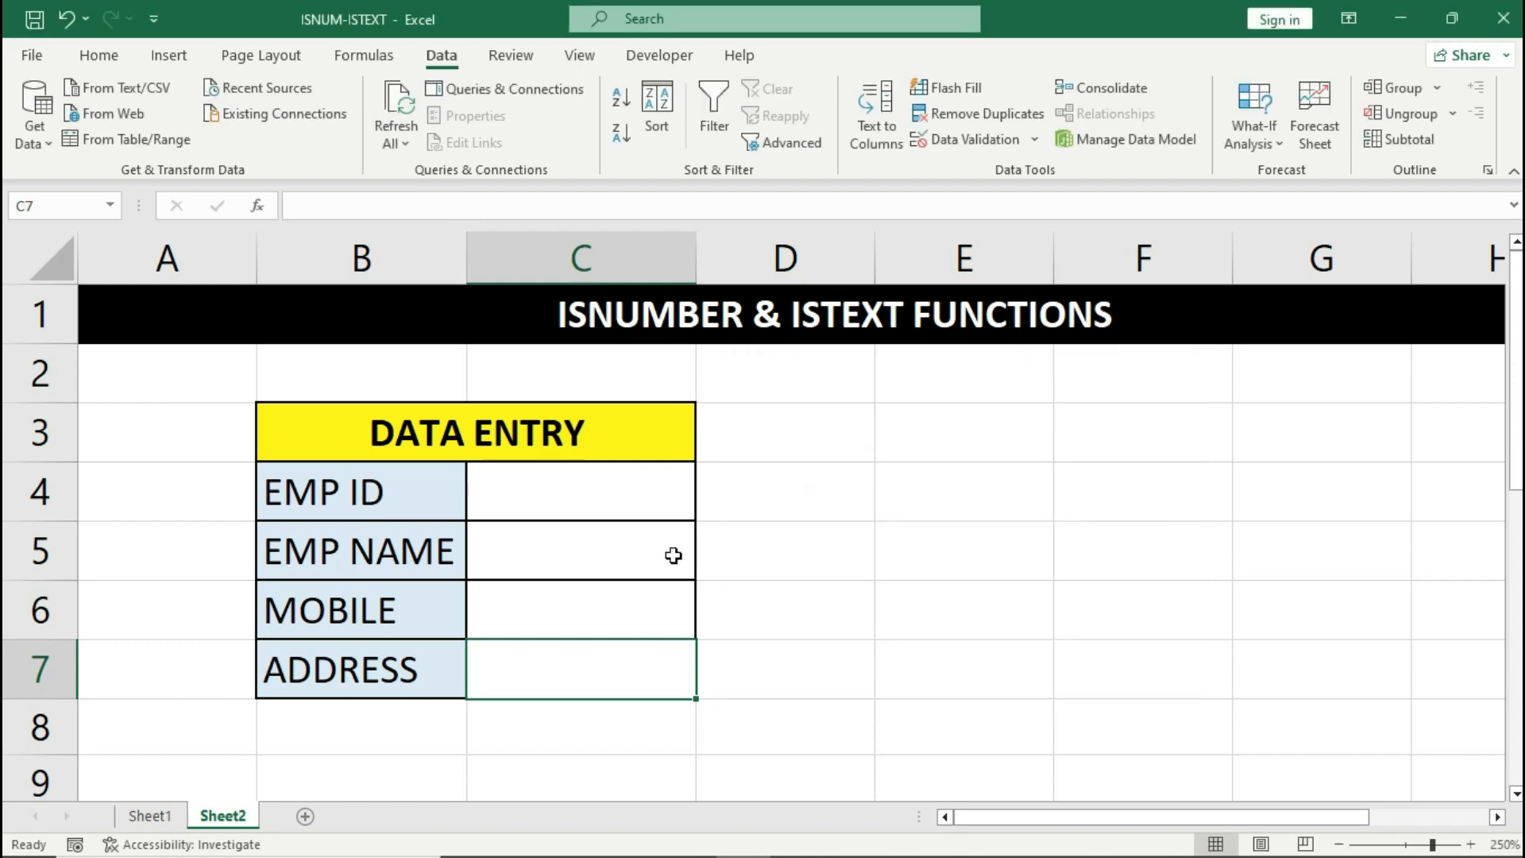
# - Test the EMP ID rule by entering ABC in C4 and cancelling the rejection warning
pyautogui.moveTo(656, 503); pyautogui.dragTo(649, 653)
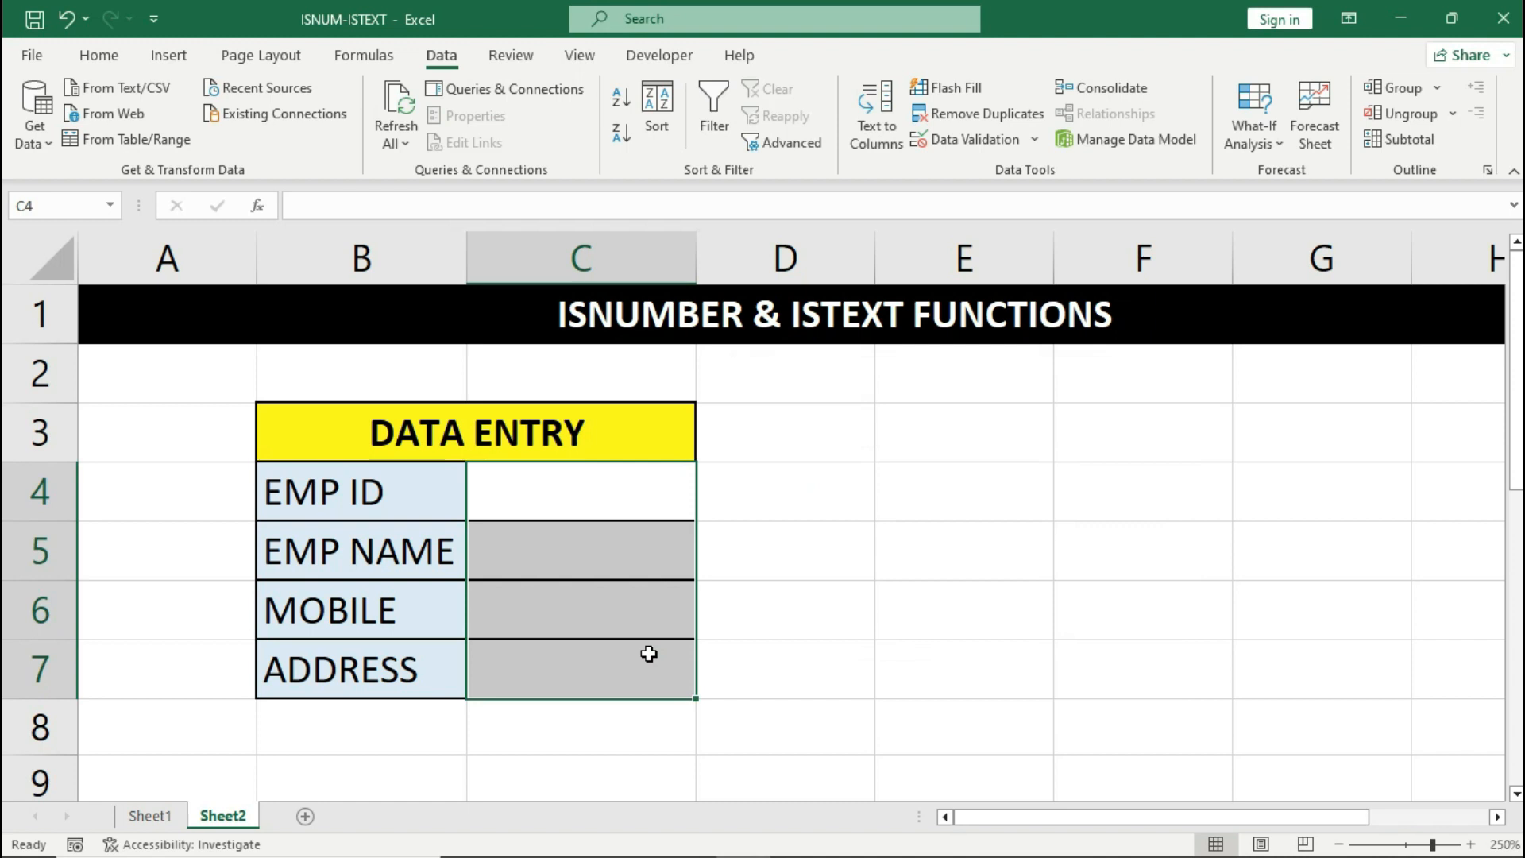
pyautogui.click(627, 501)
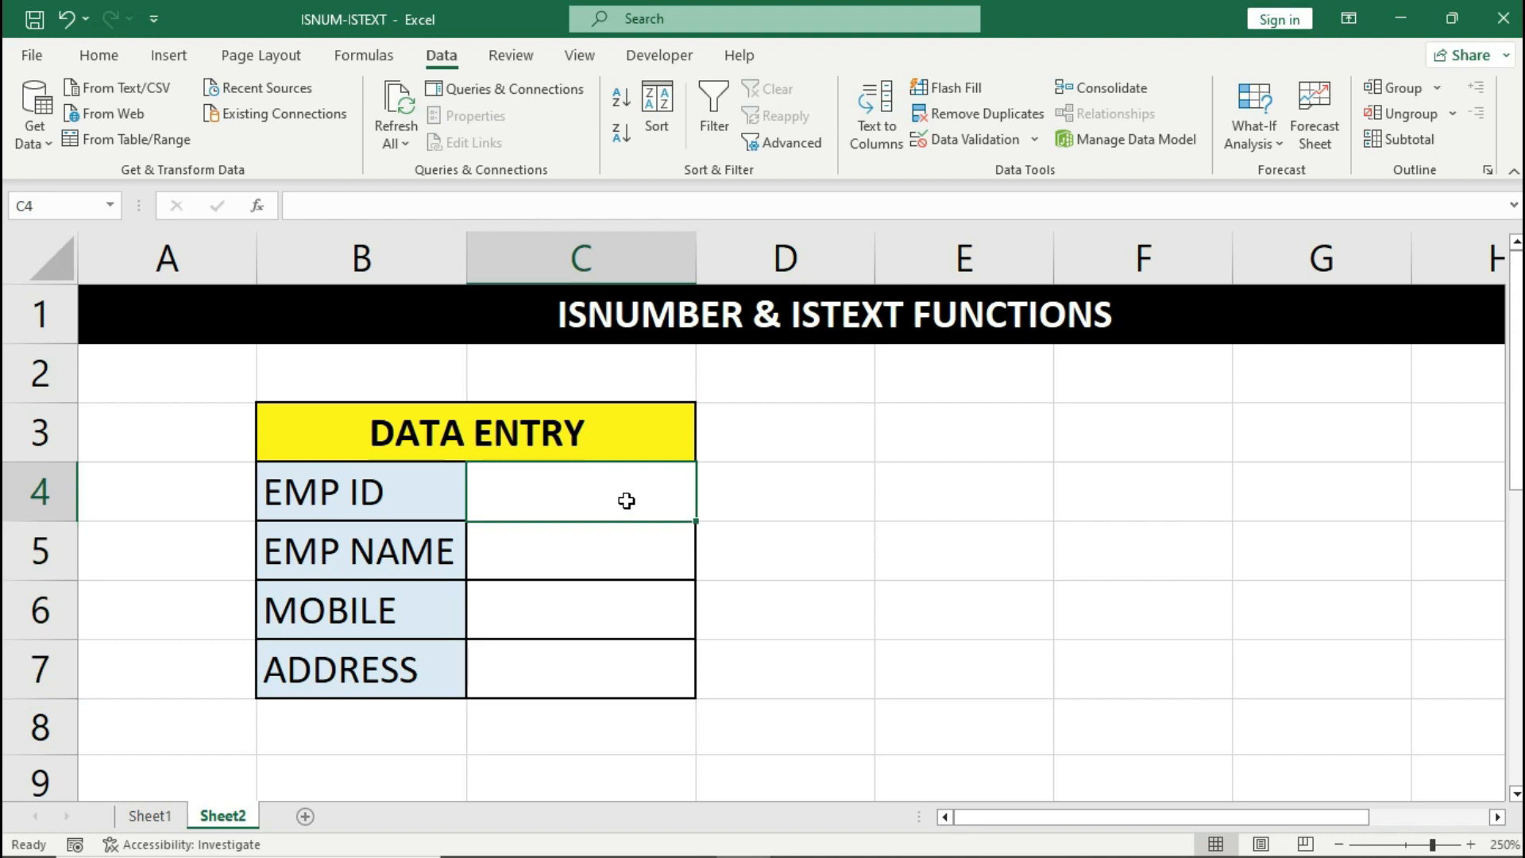
pyautogui.write('ABC')
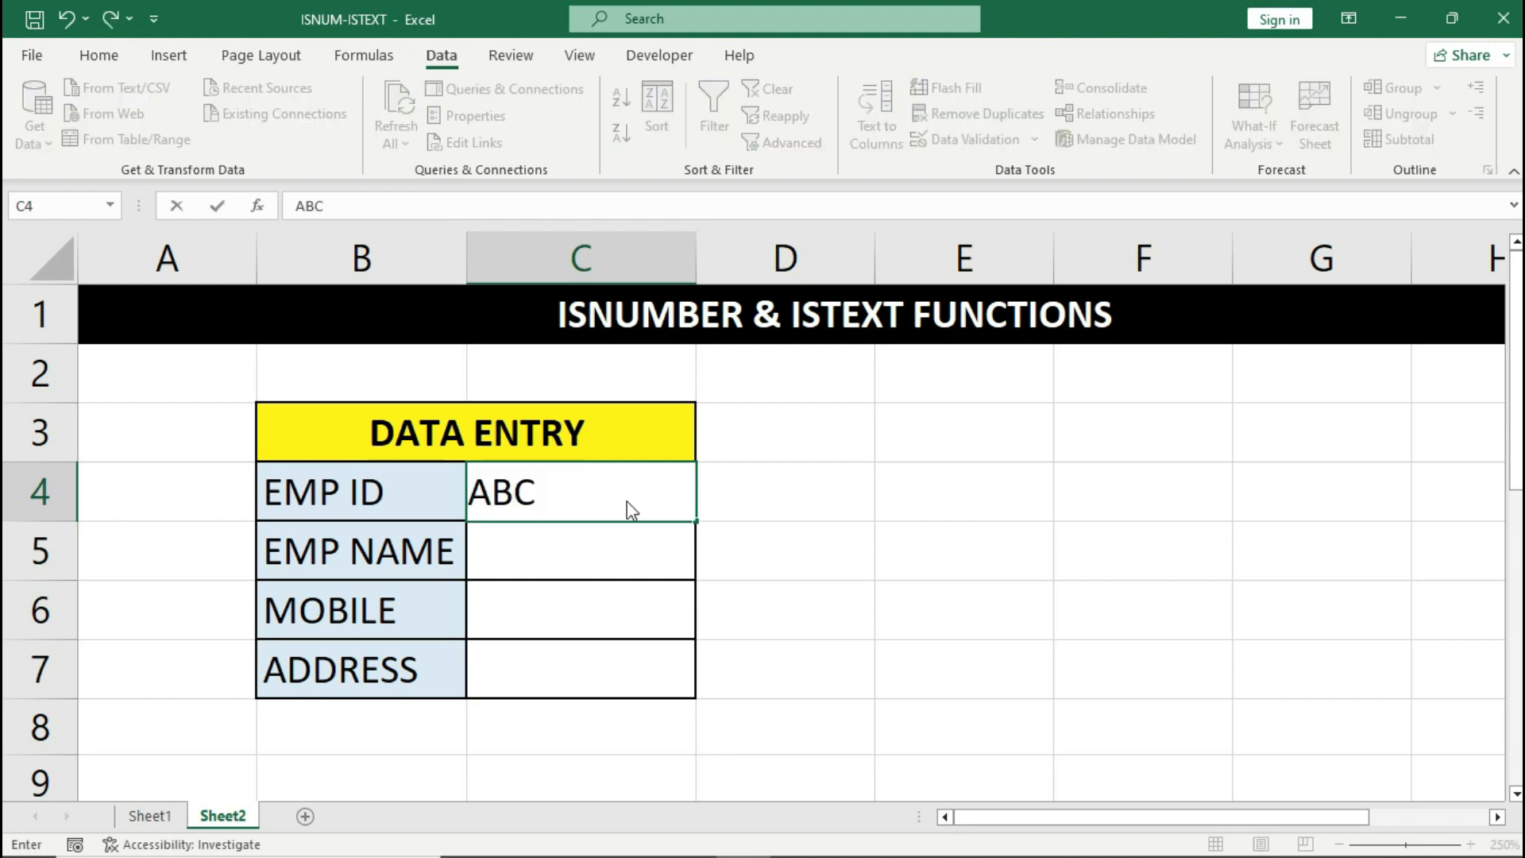
pyautogui.press('Return')
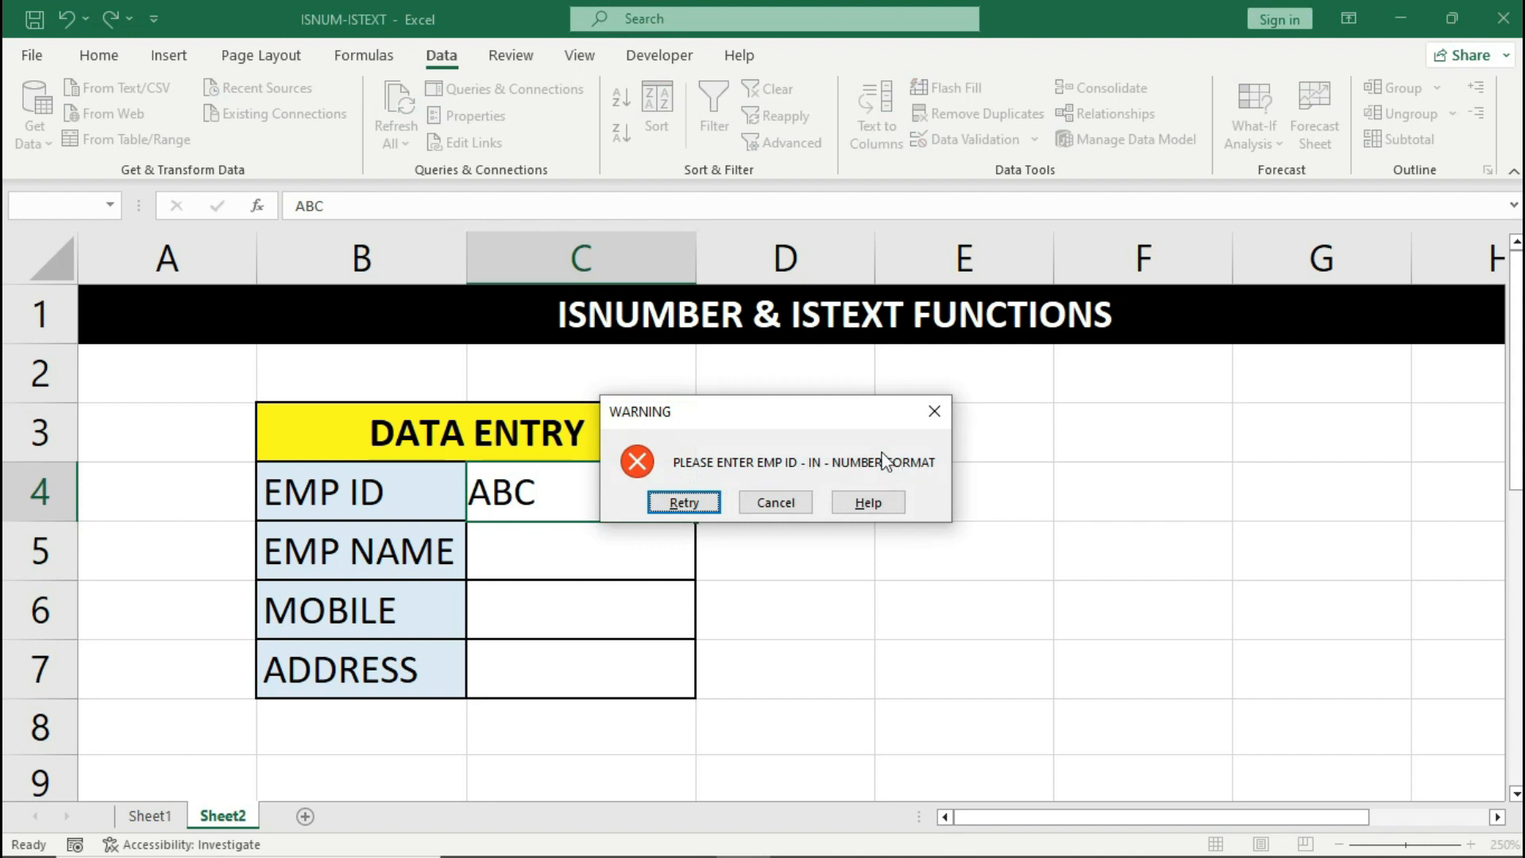
pyautogui.click(795, 504)
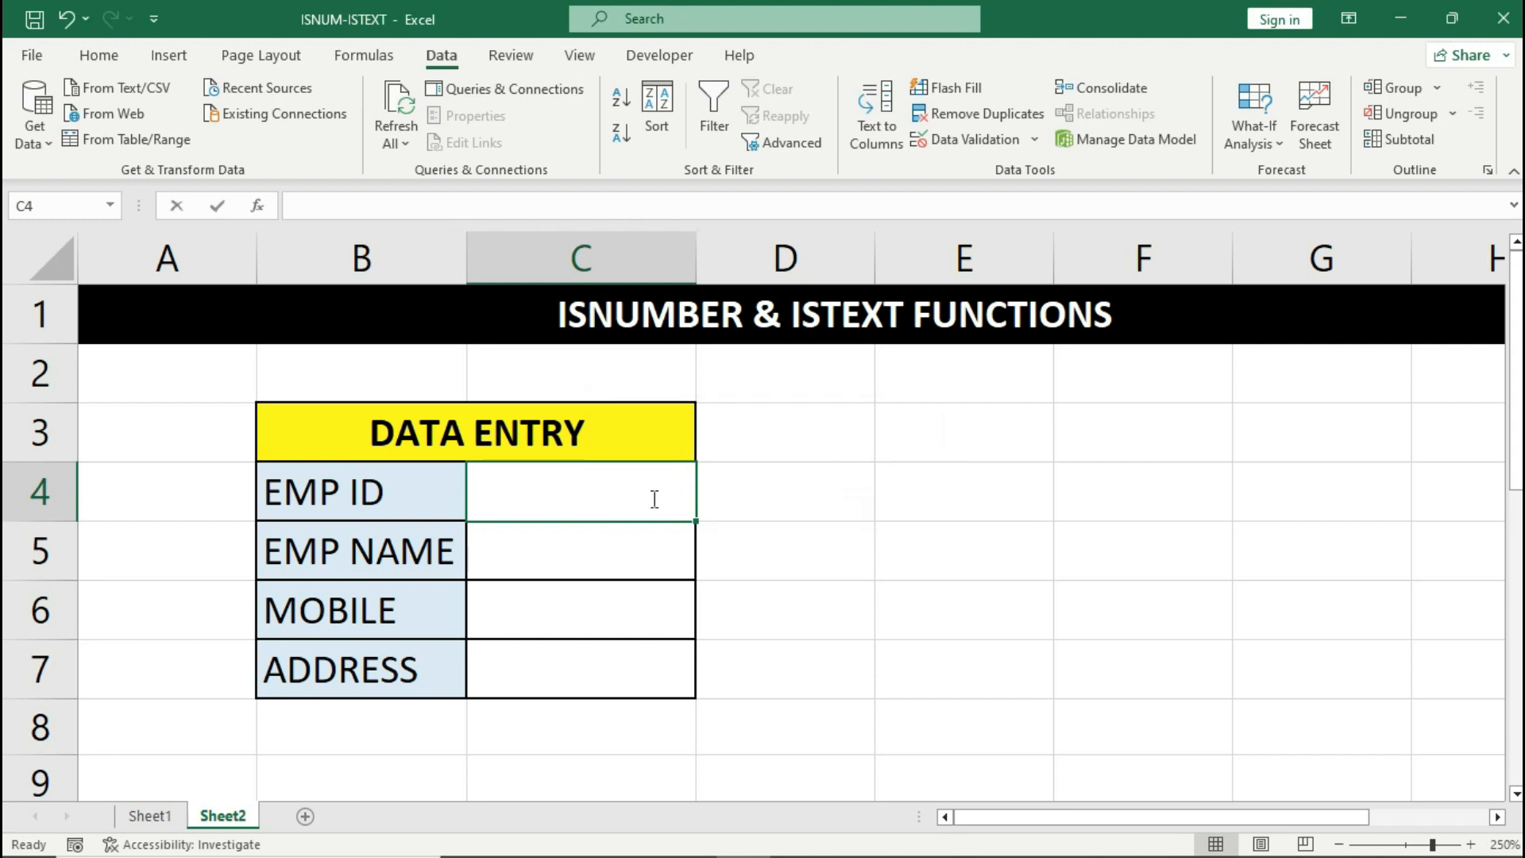
# - Enter 1201 as EMP ID, then try 6547 as EMP NAME to trigger the warning
pyautogui.write('1201')
pyautogui.press('Return')
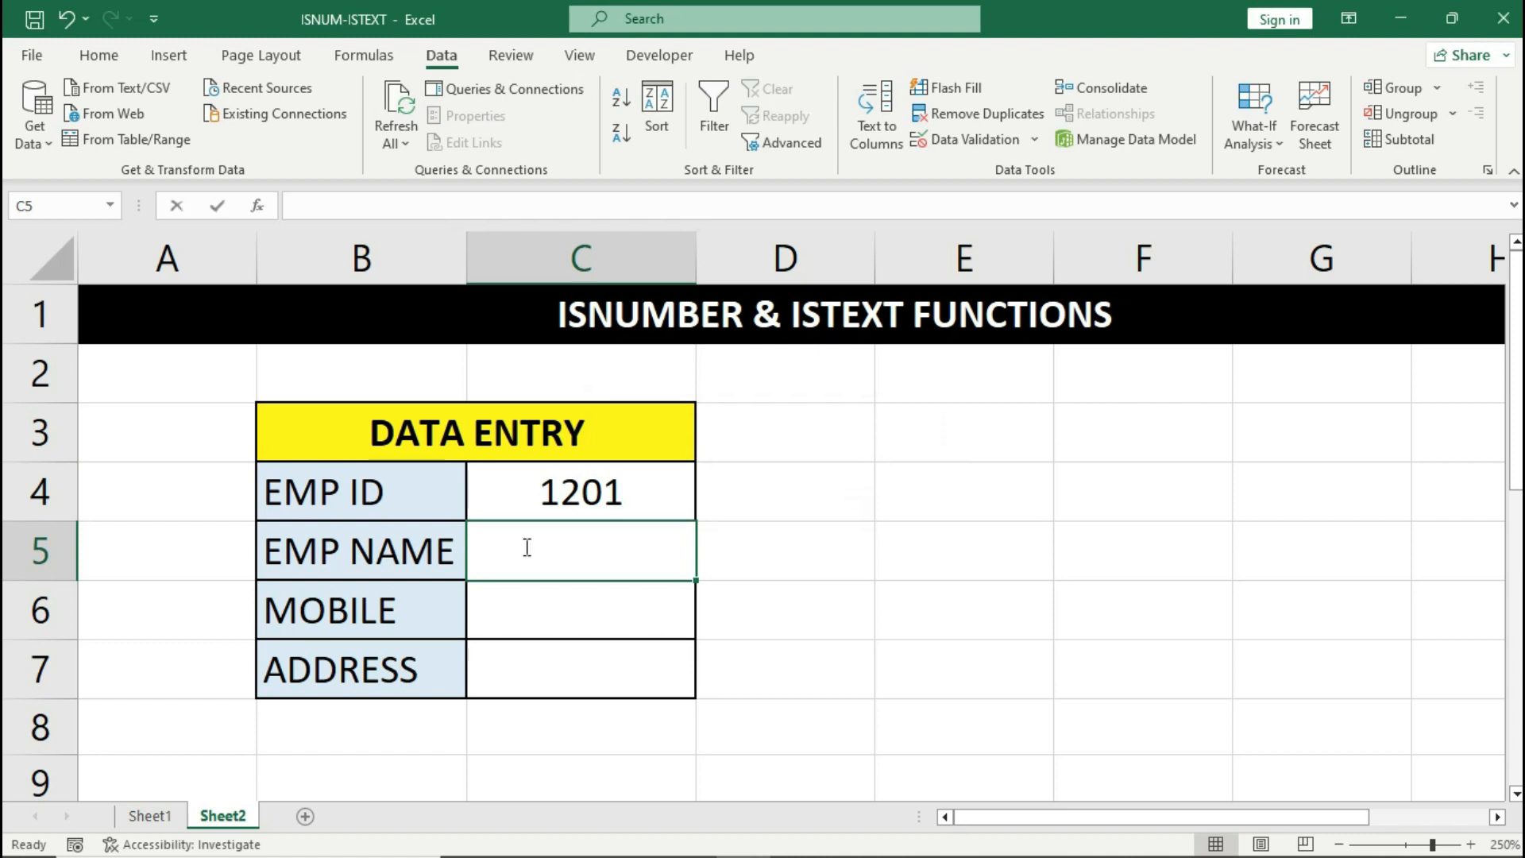
pyautogui.write('6547')
pyautogui.press('Return')
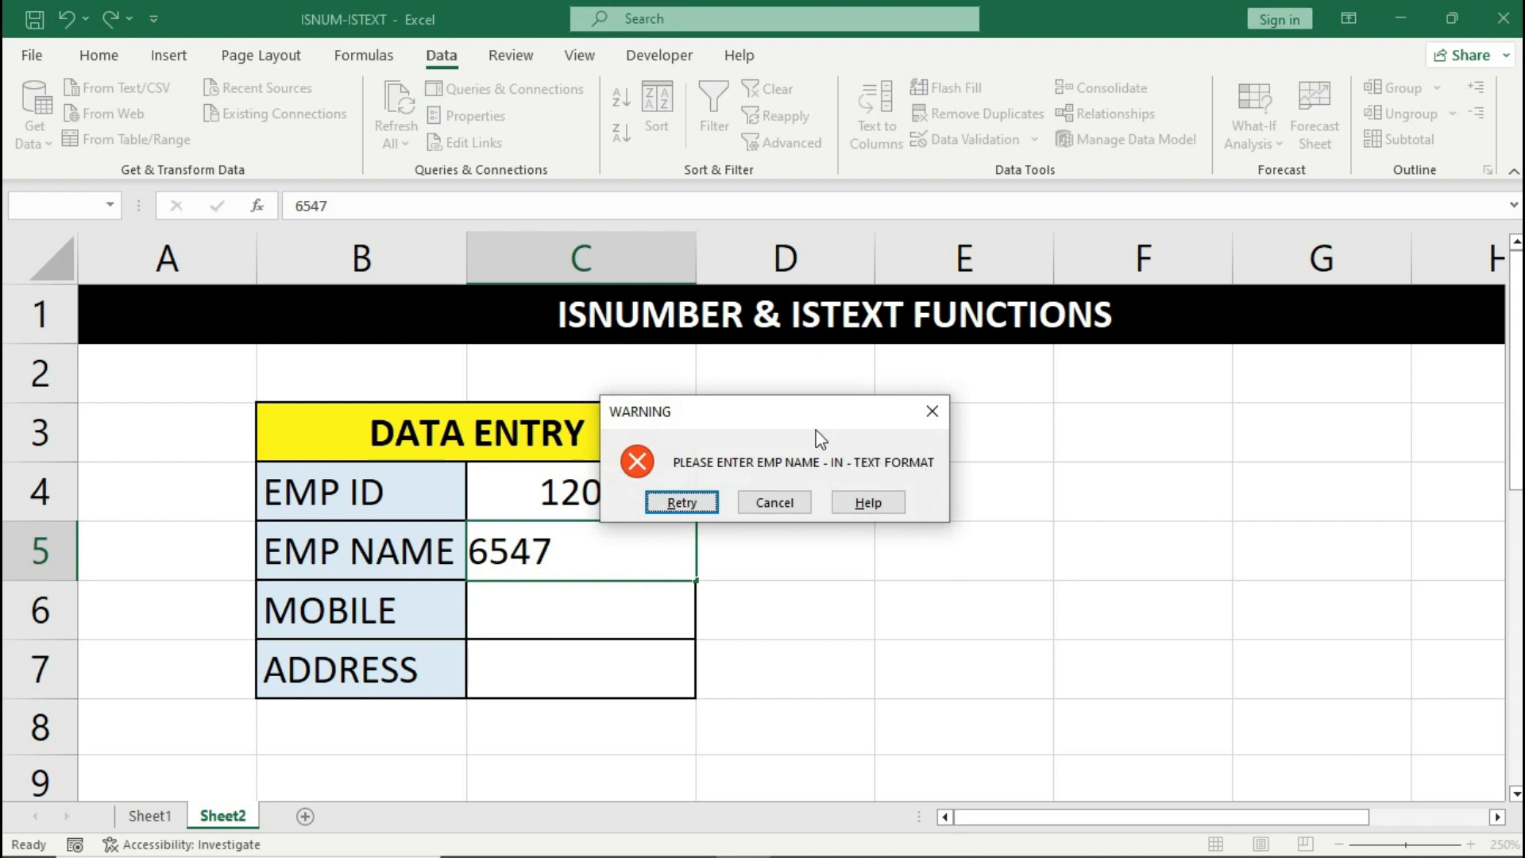
# - Cancel the 6547 warning and enter the employee's name in C5
pyautogui.click(775, 503)
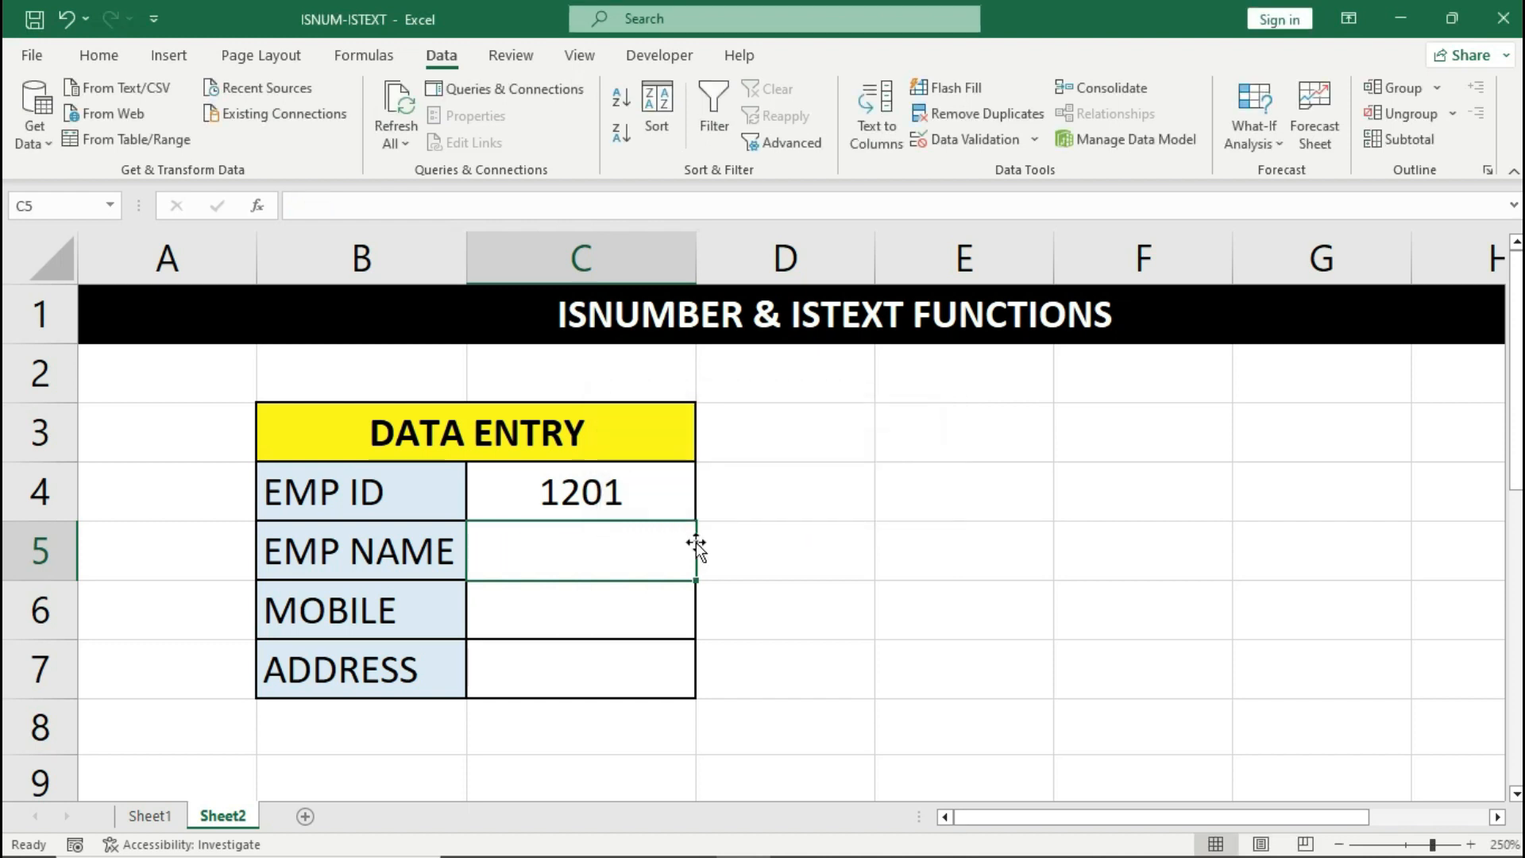
pyautogui.write('ARUN')
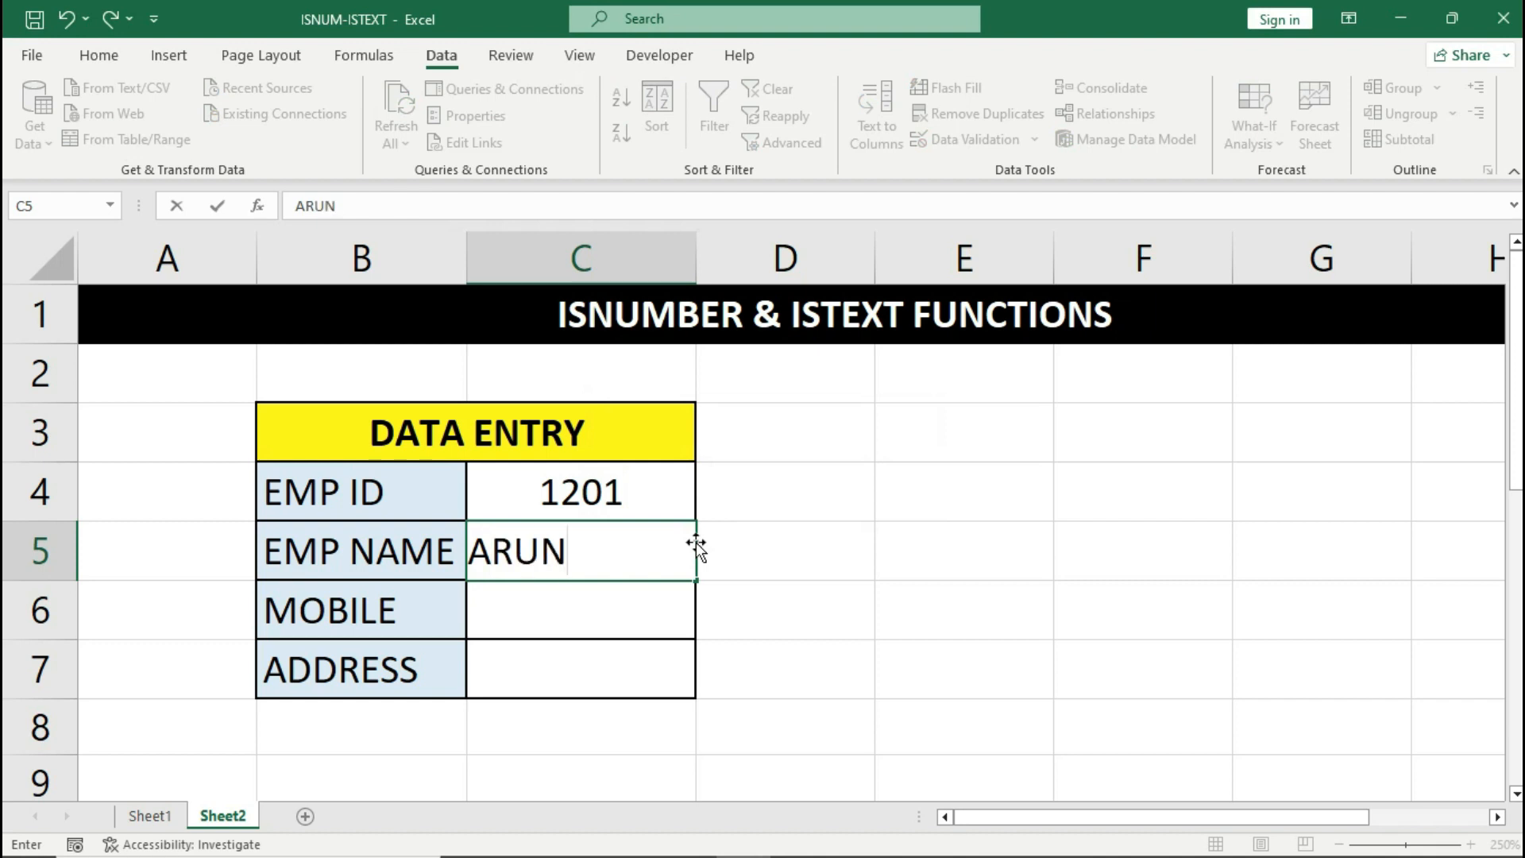
pyautogui.press('Return')
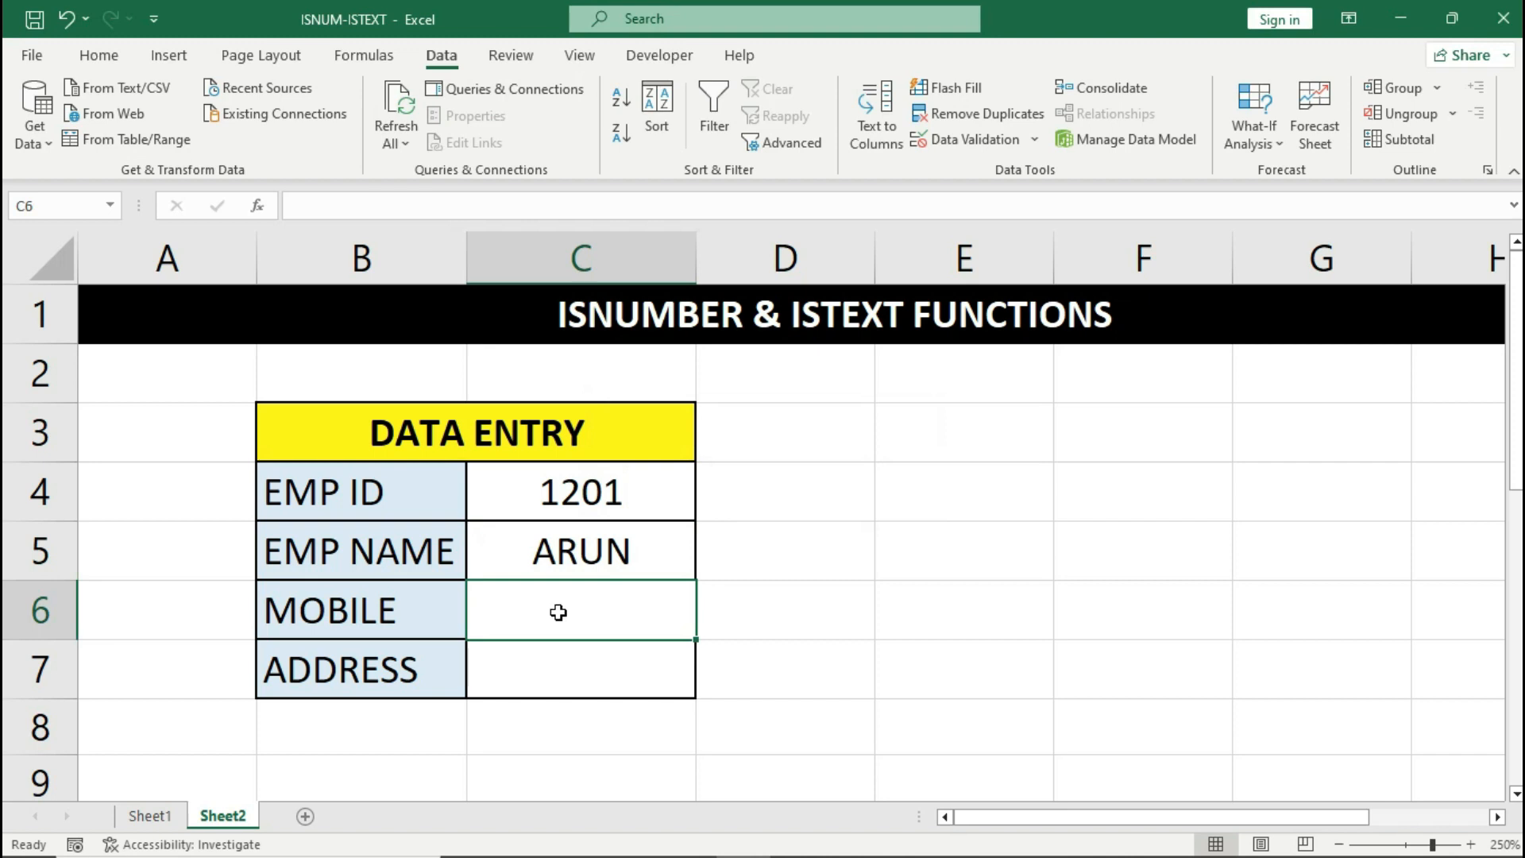
pyautogui.write('FWS')
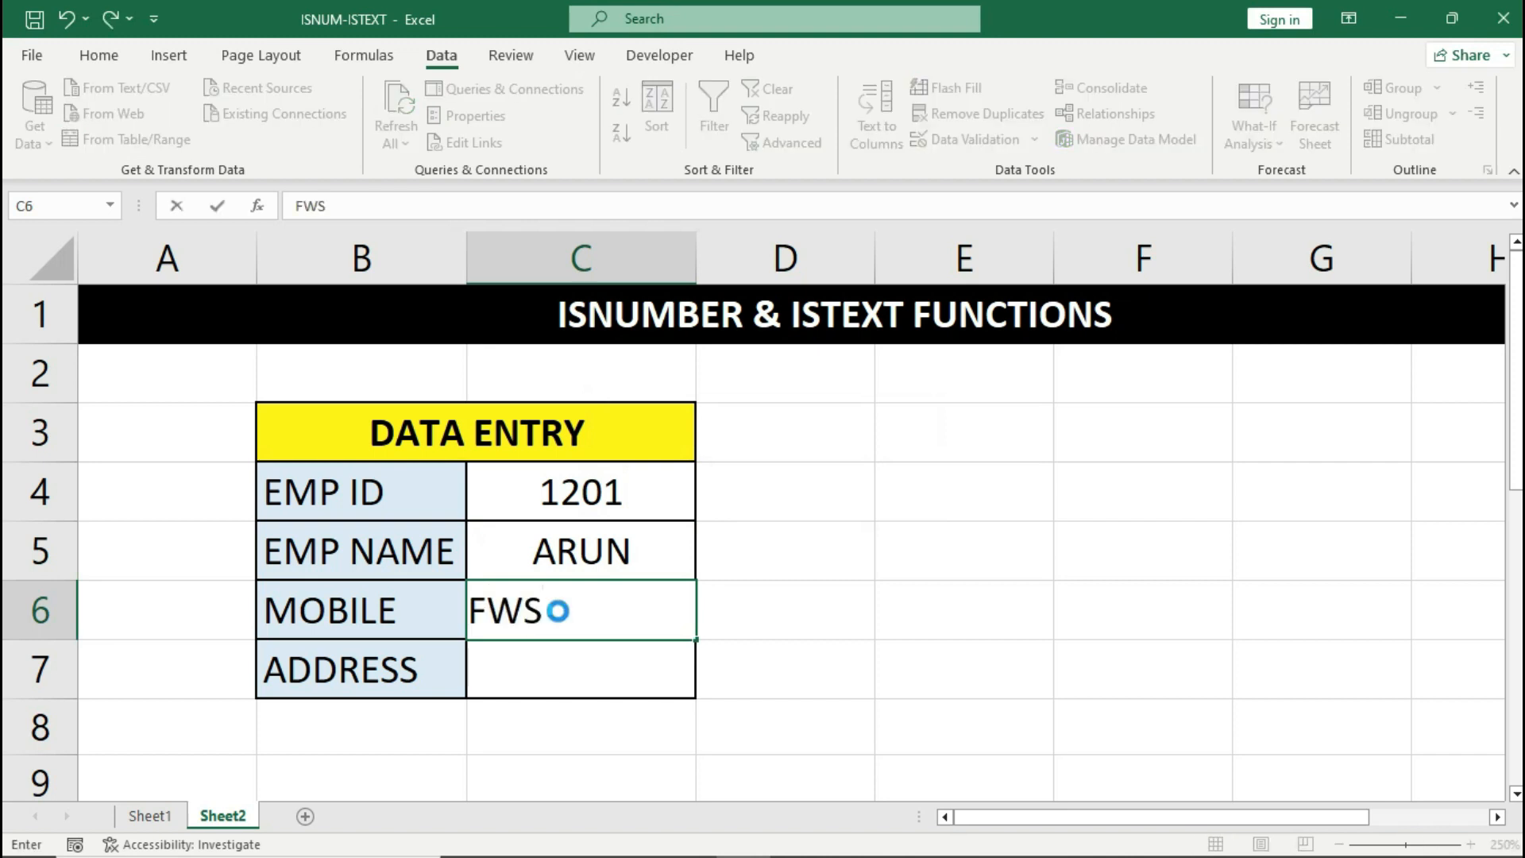
pyautogui.press('Return')
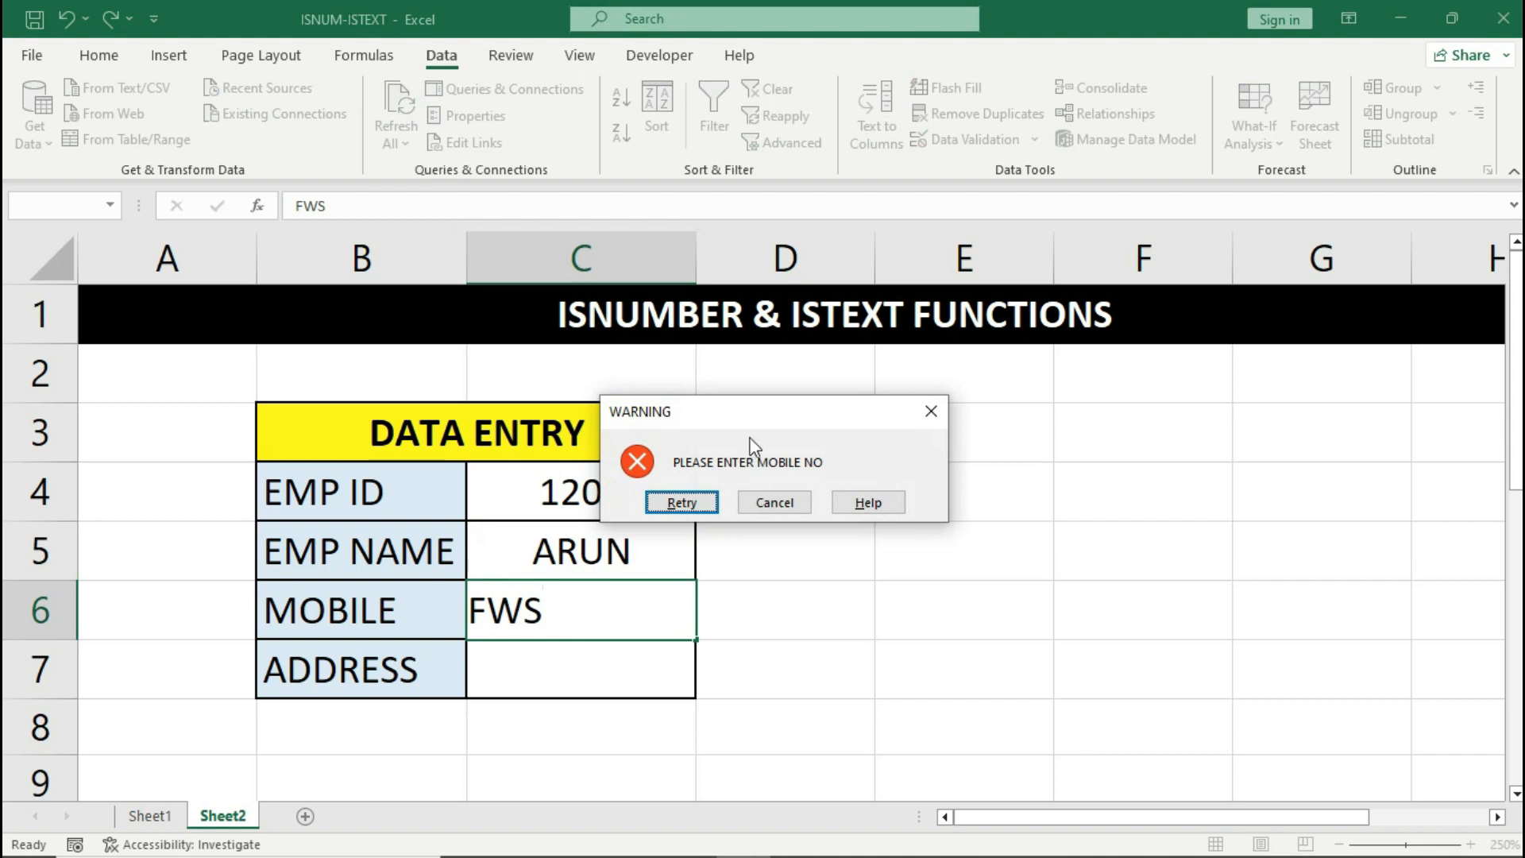
pyautogui.click(774, 502)
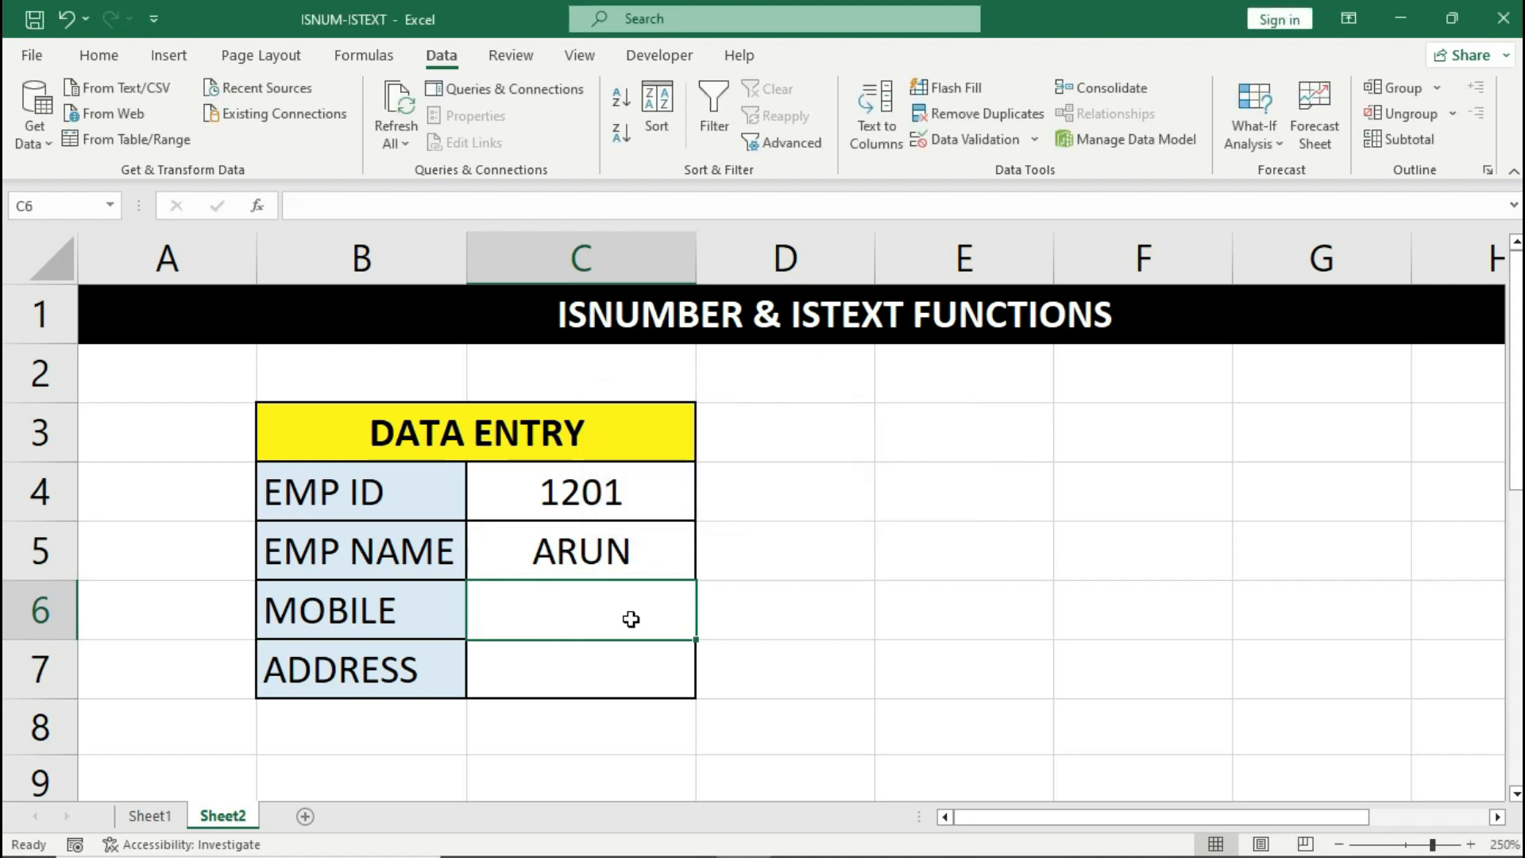
pyautogui.write('2587413698')
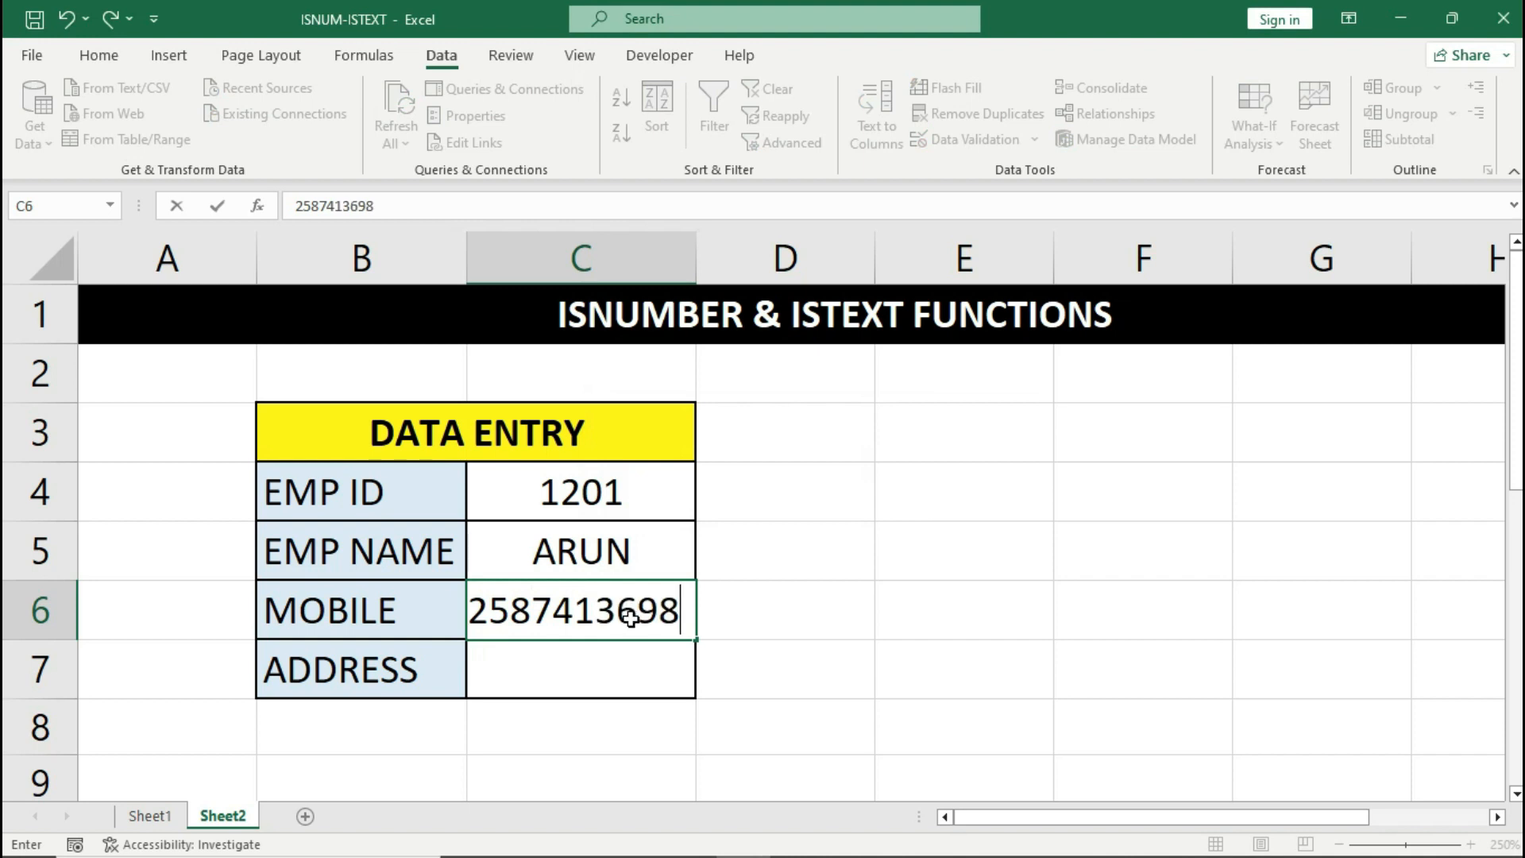
pyautogui.press('Return')
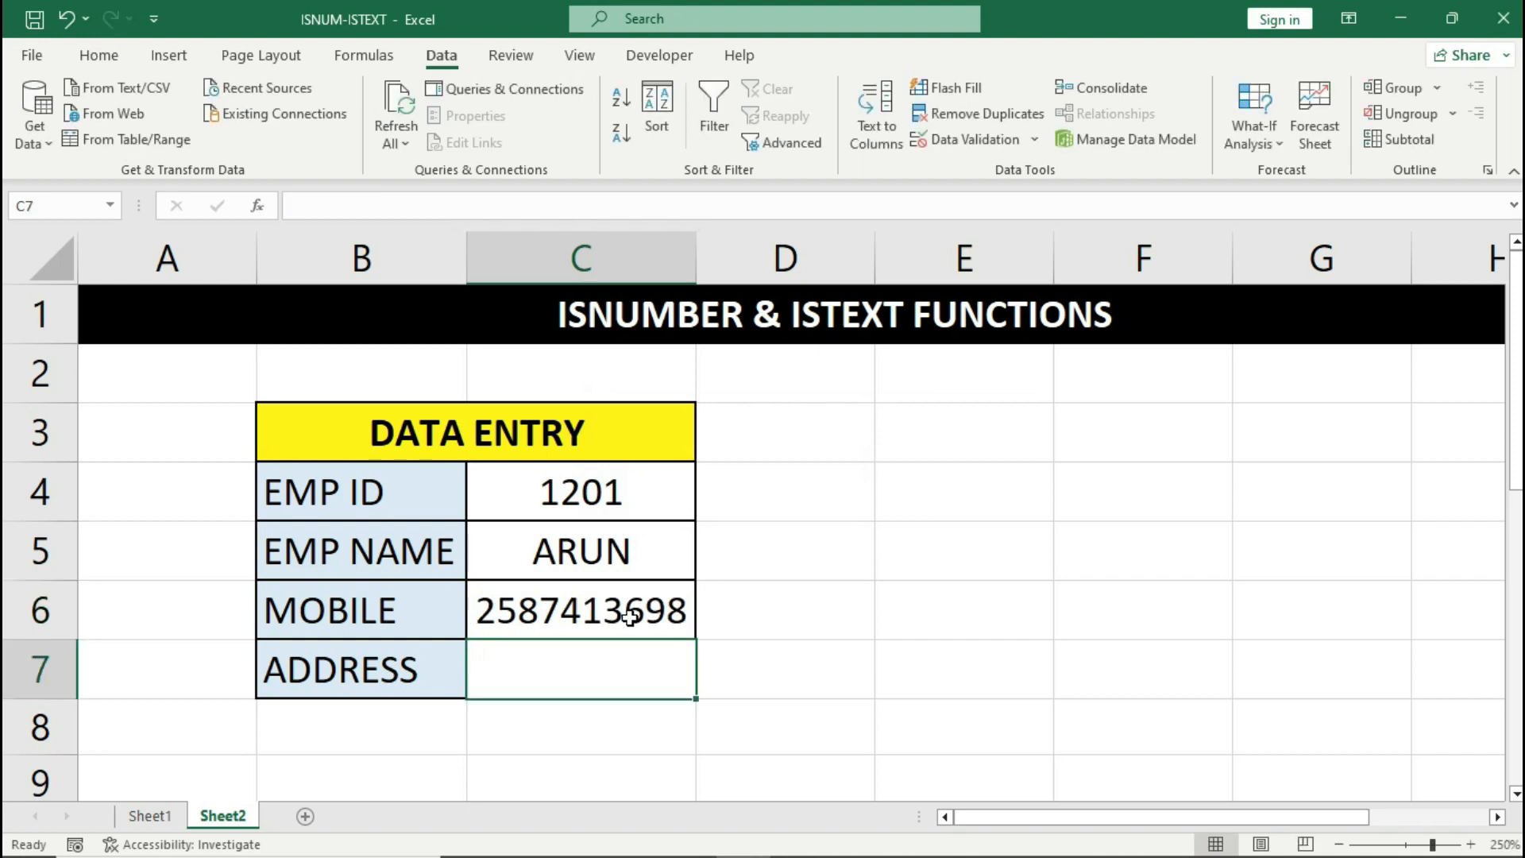
# - Confirm 657 is rejected as an address, then enter HYD in C7
pyautogui.doubleClick(621, 669)
pyautogui.write('657')
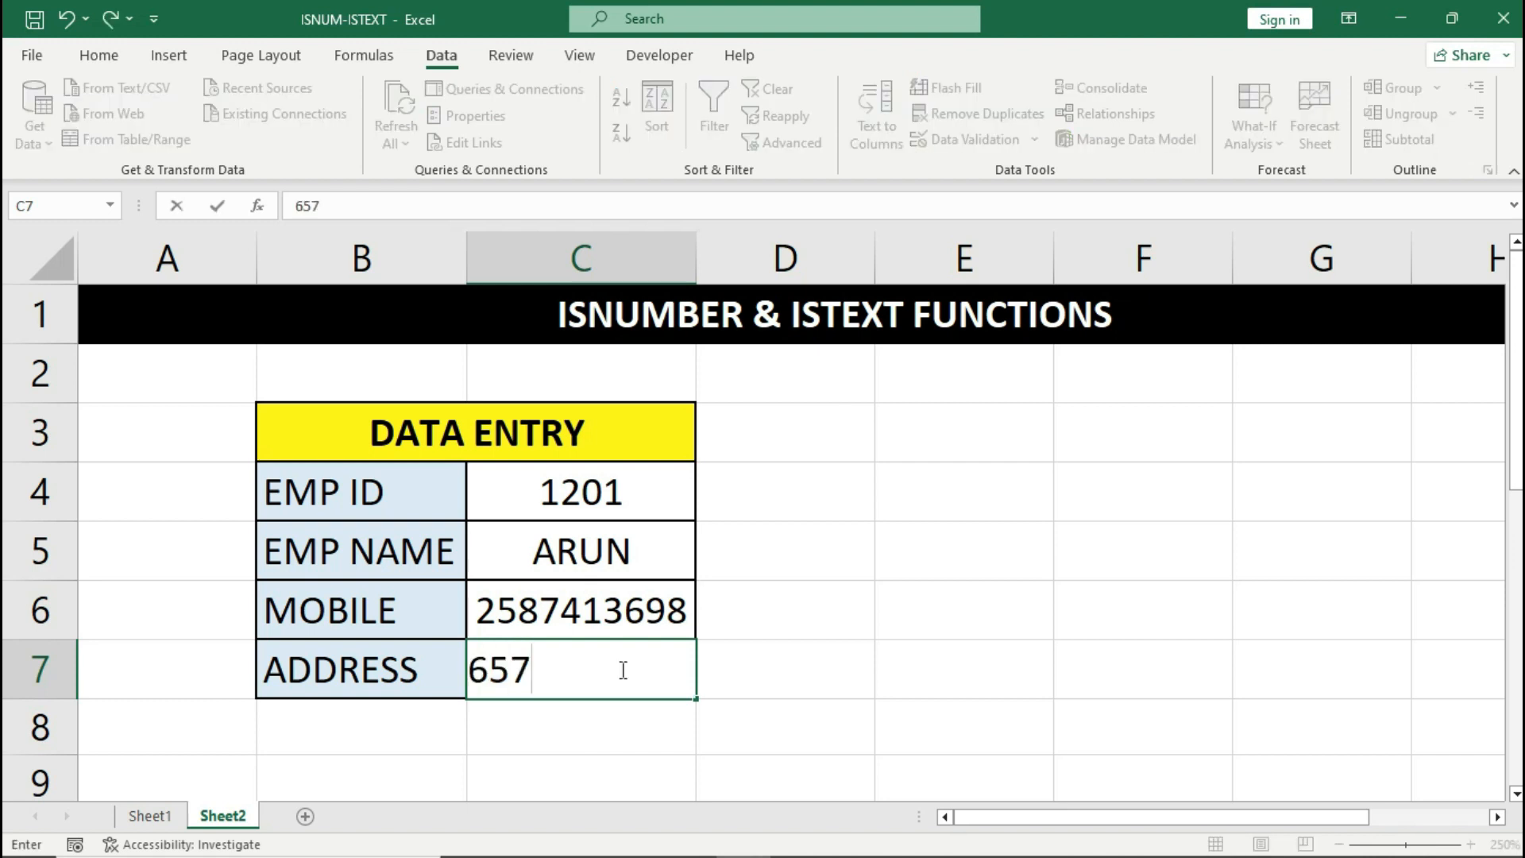
pyautogui.press('Return')
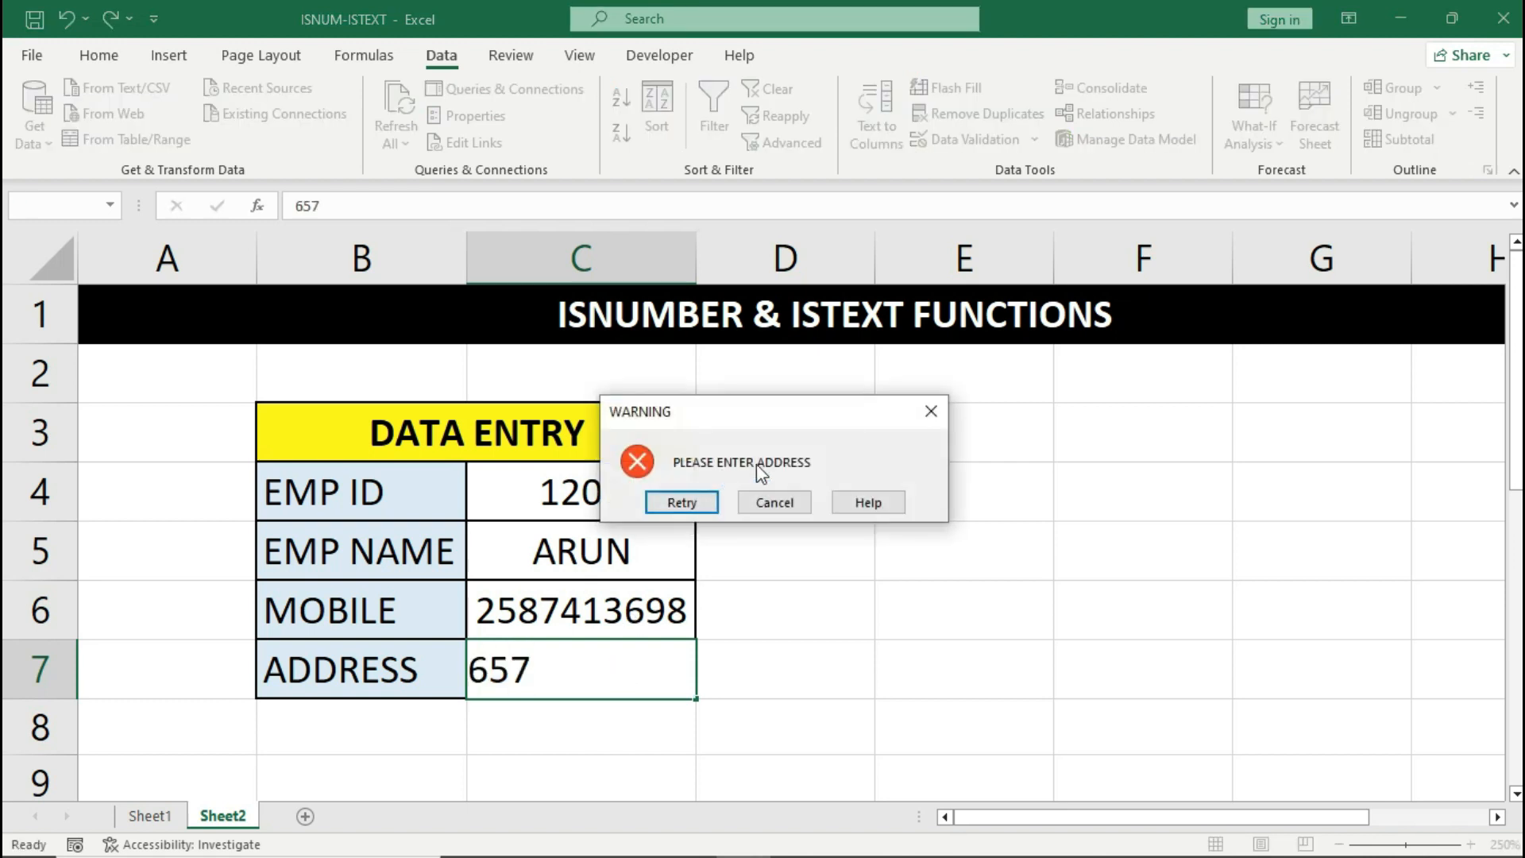
pyautogui.click(777, 502)
pyautogui.write('HYD')
pyautogui.press('Return')
pyautogui.press('Up')
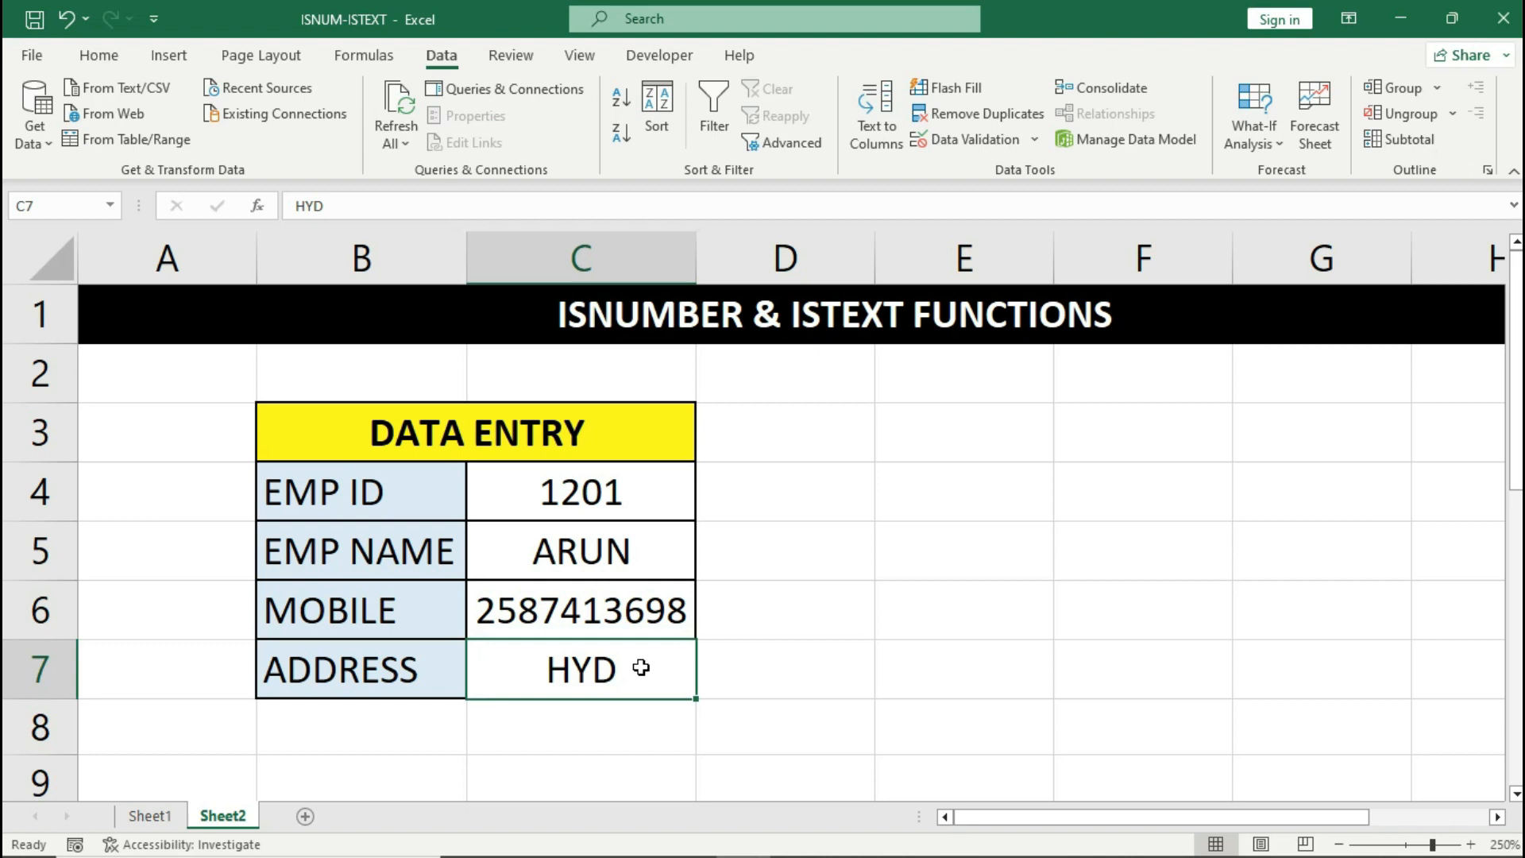
# - Select the MOBILE cell C6
pyautogui.click(635, 620)
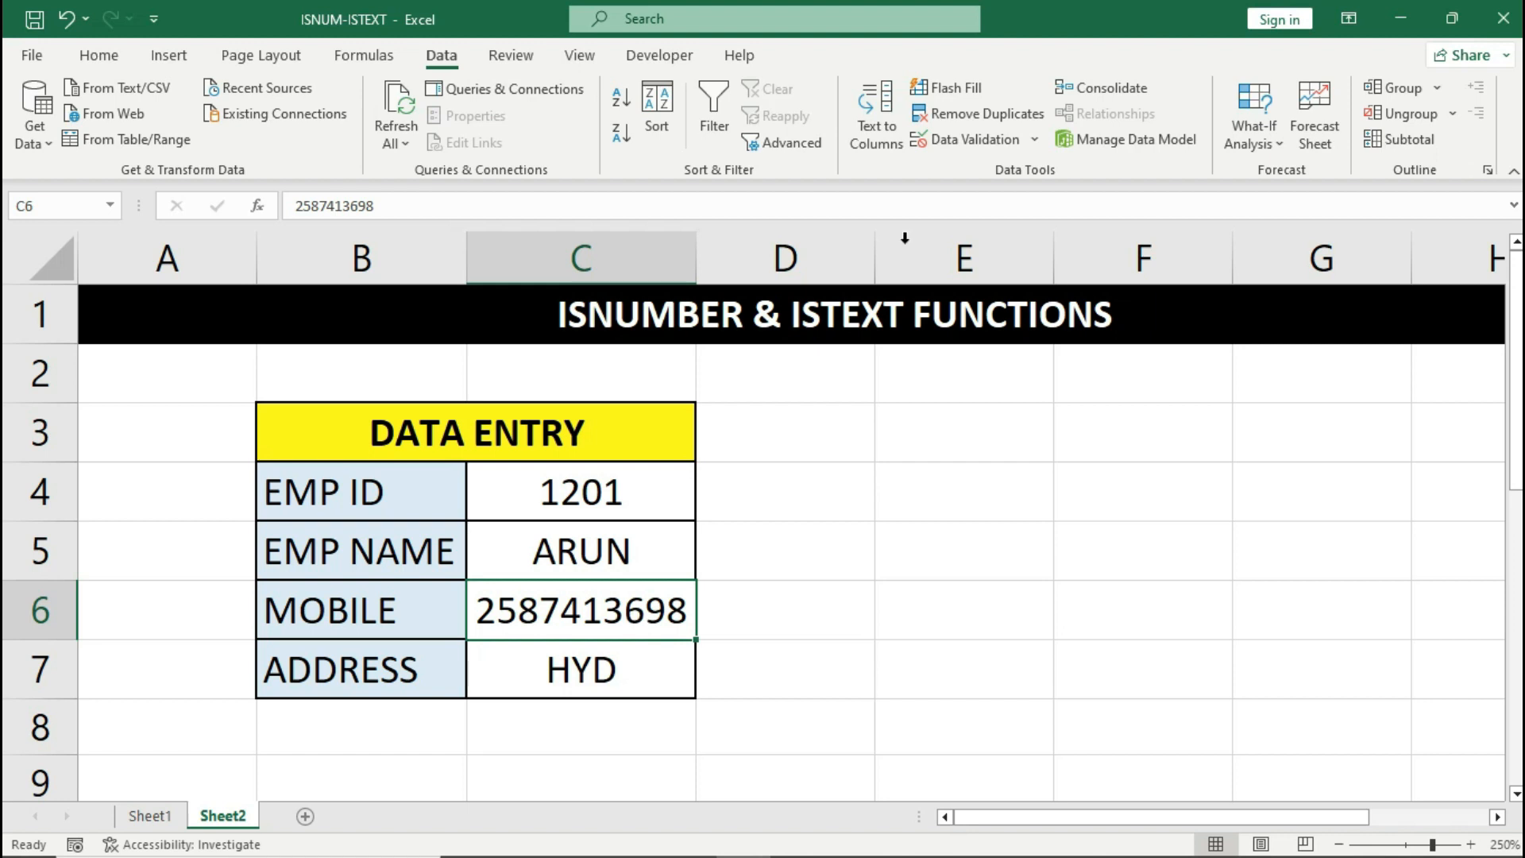
# - Change the C6 validation formula to =IF(ISNUMBER(C6),LEN(C6)=10)
pyautogui.click(985, 137)
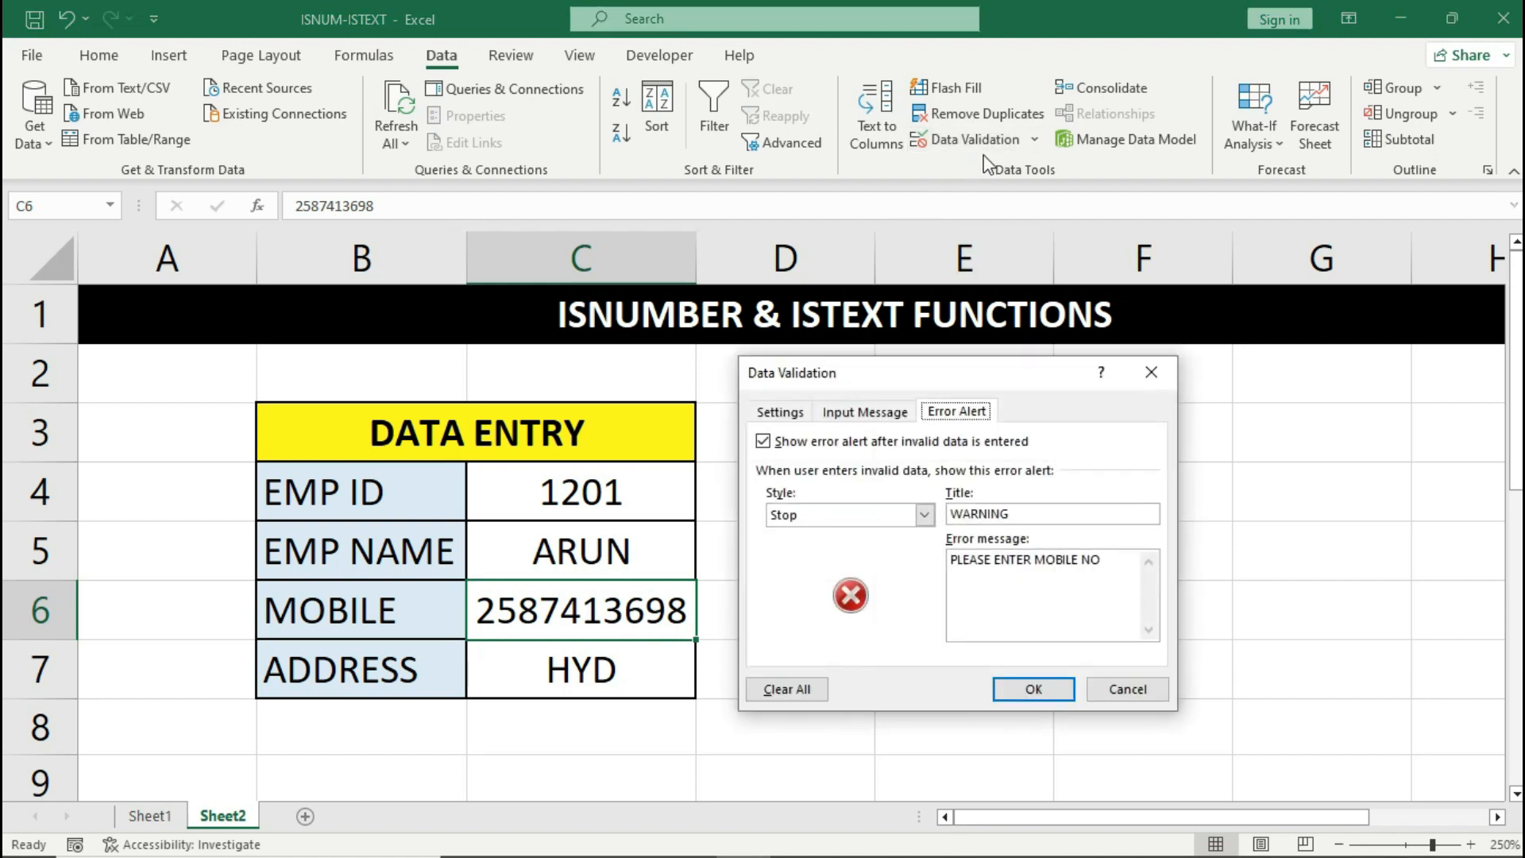
pyautogui.click(779, 411)
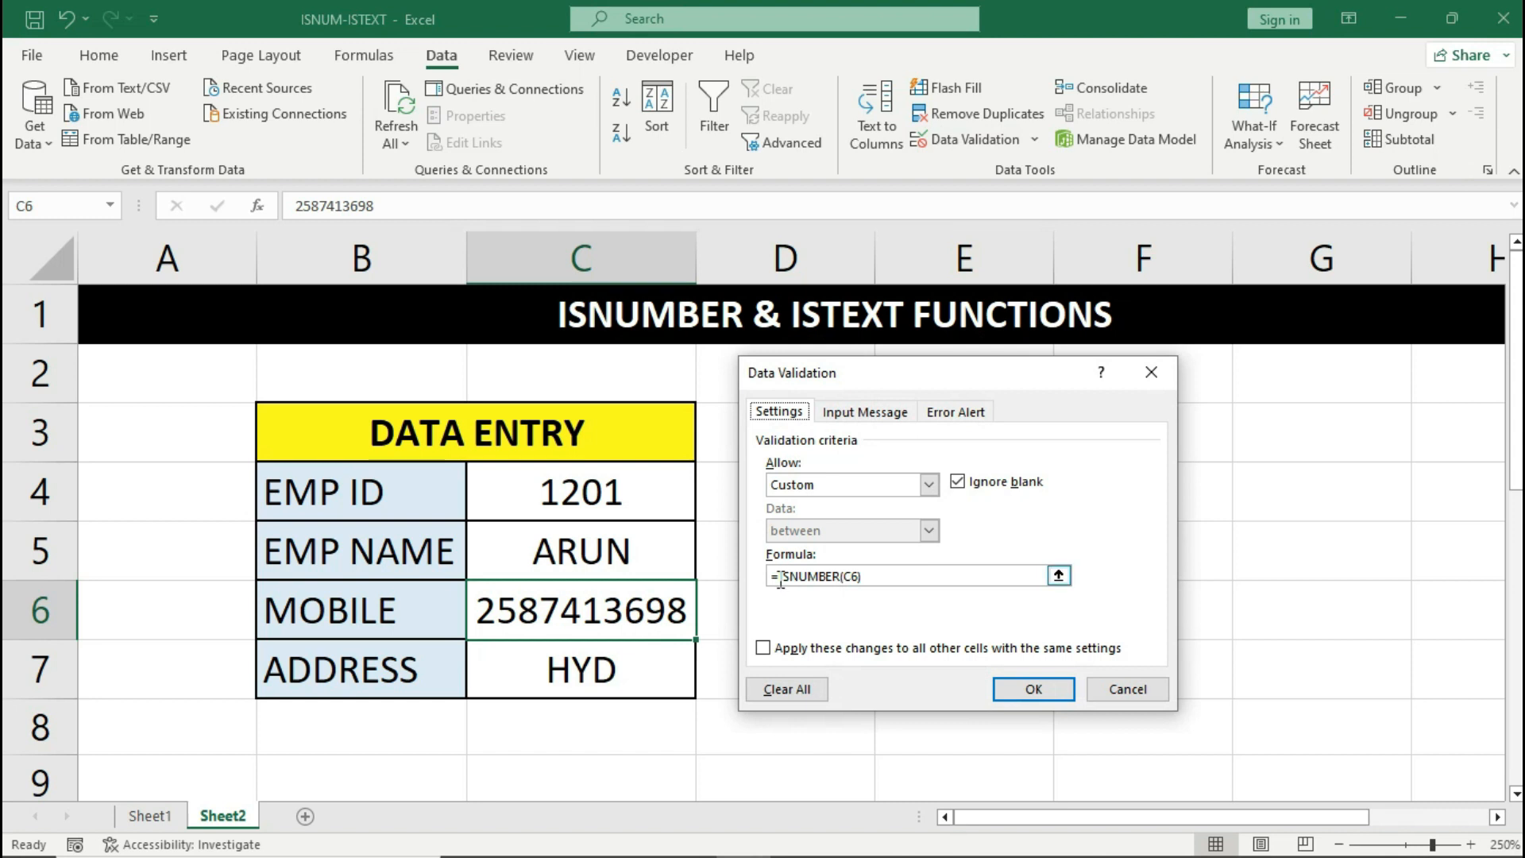
pyautogui.click(781, 577)
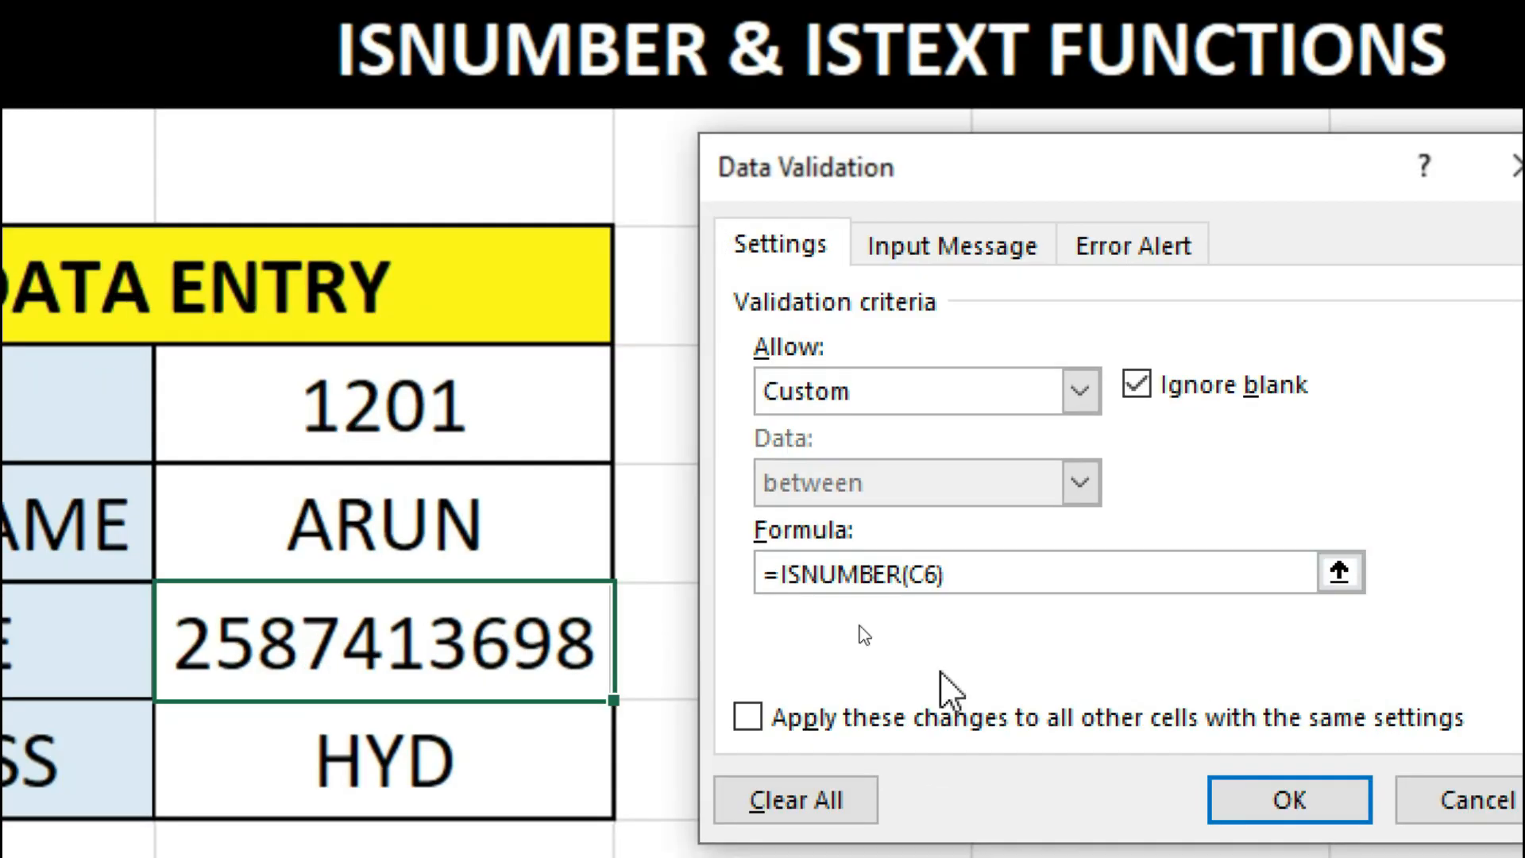
pyautogui.write('IF')
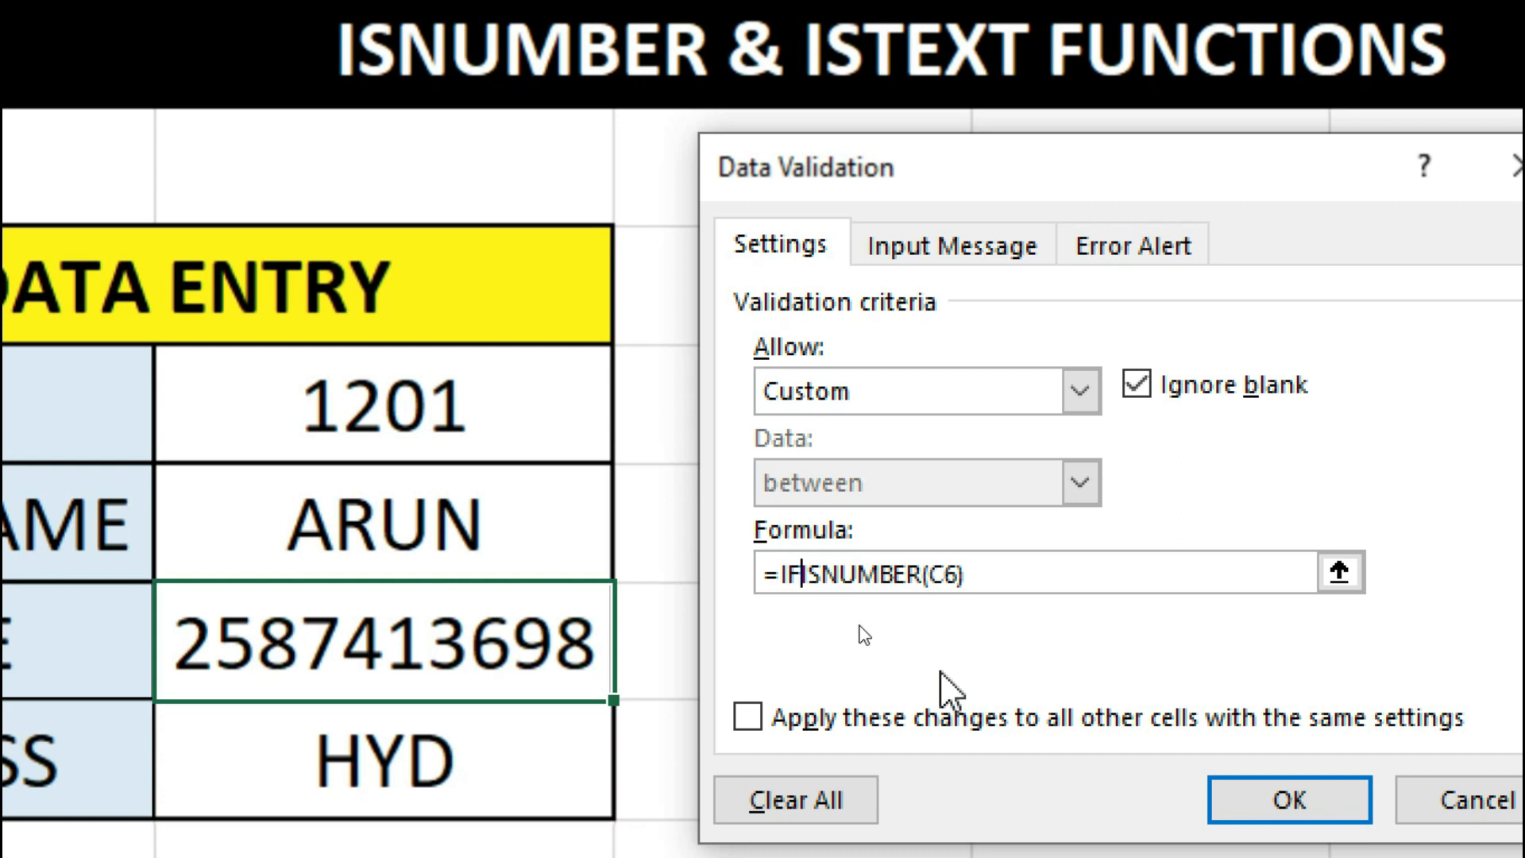
pyautogui.write('(')
pyautogui.click(1008, 575)
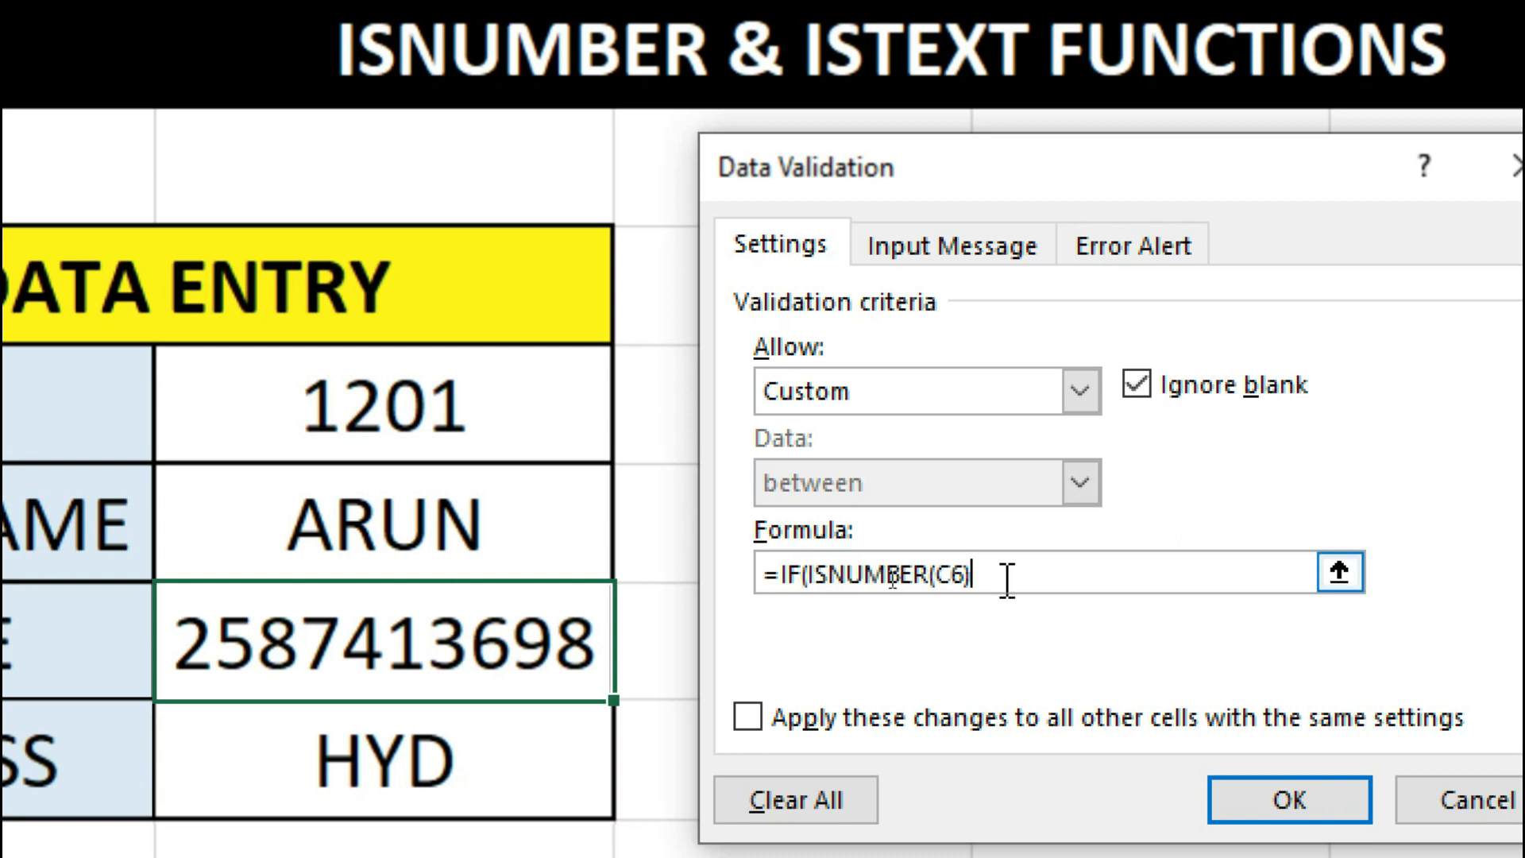
pyautogui.write(',LEN(')
pyautogui.click(469, 650)
pyautogui.write(')=10')
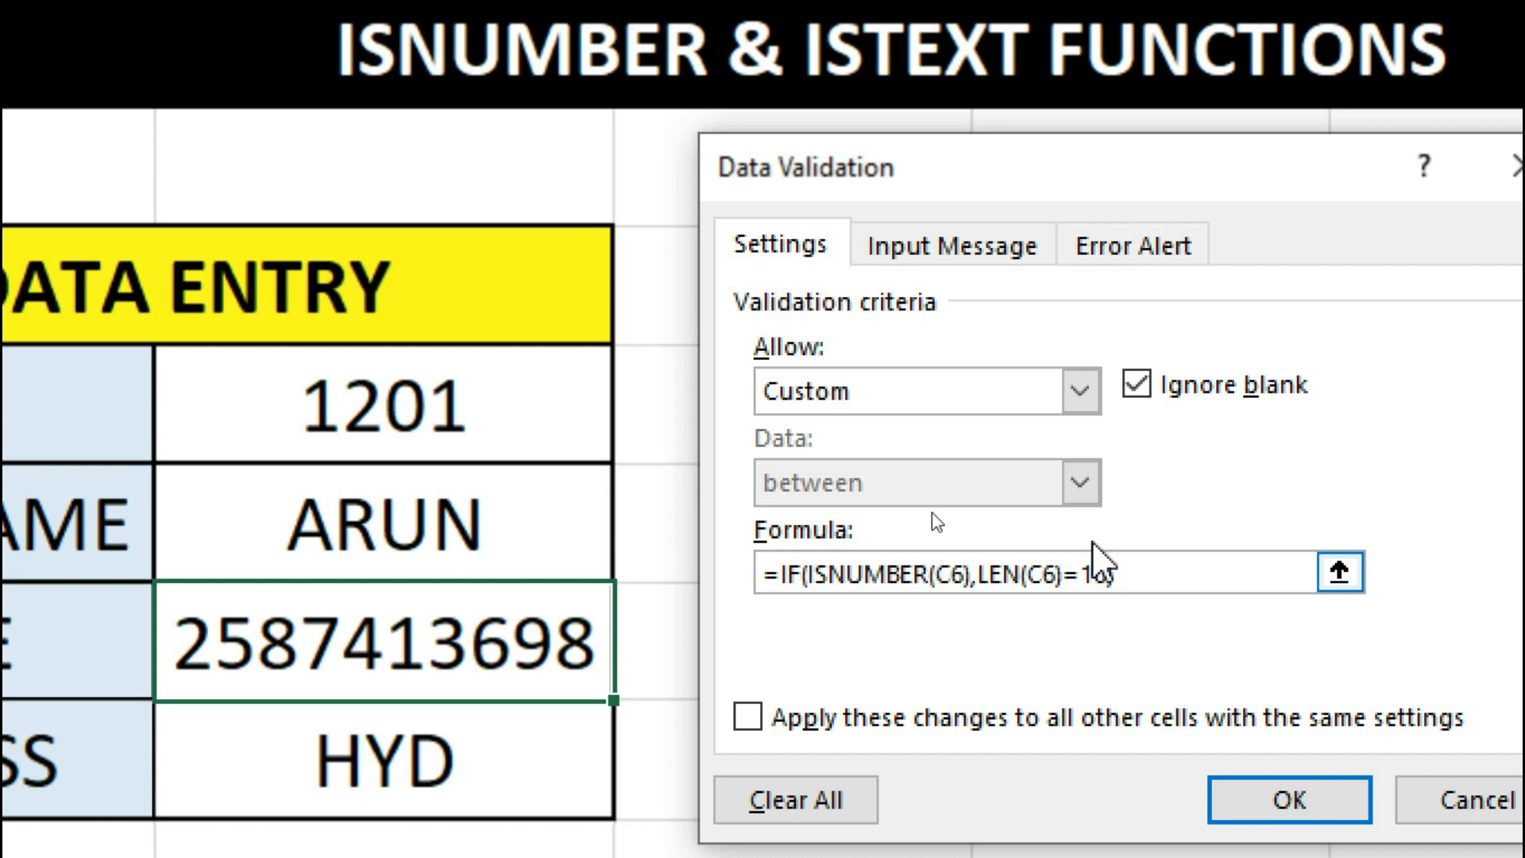
# - Change the error message to 'PLEASE ENTER VALID MOBILE NO' and apply the rule
pyautogui.click(1115, 261)
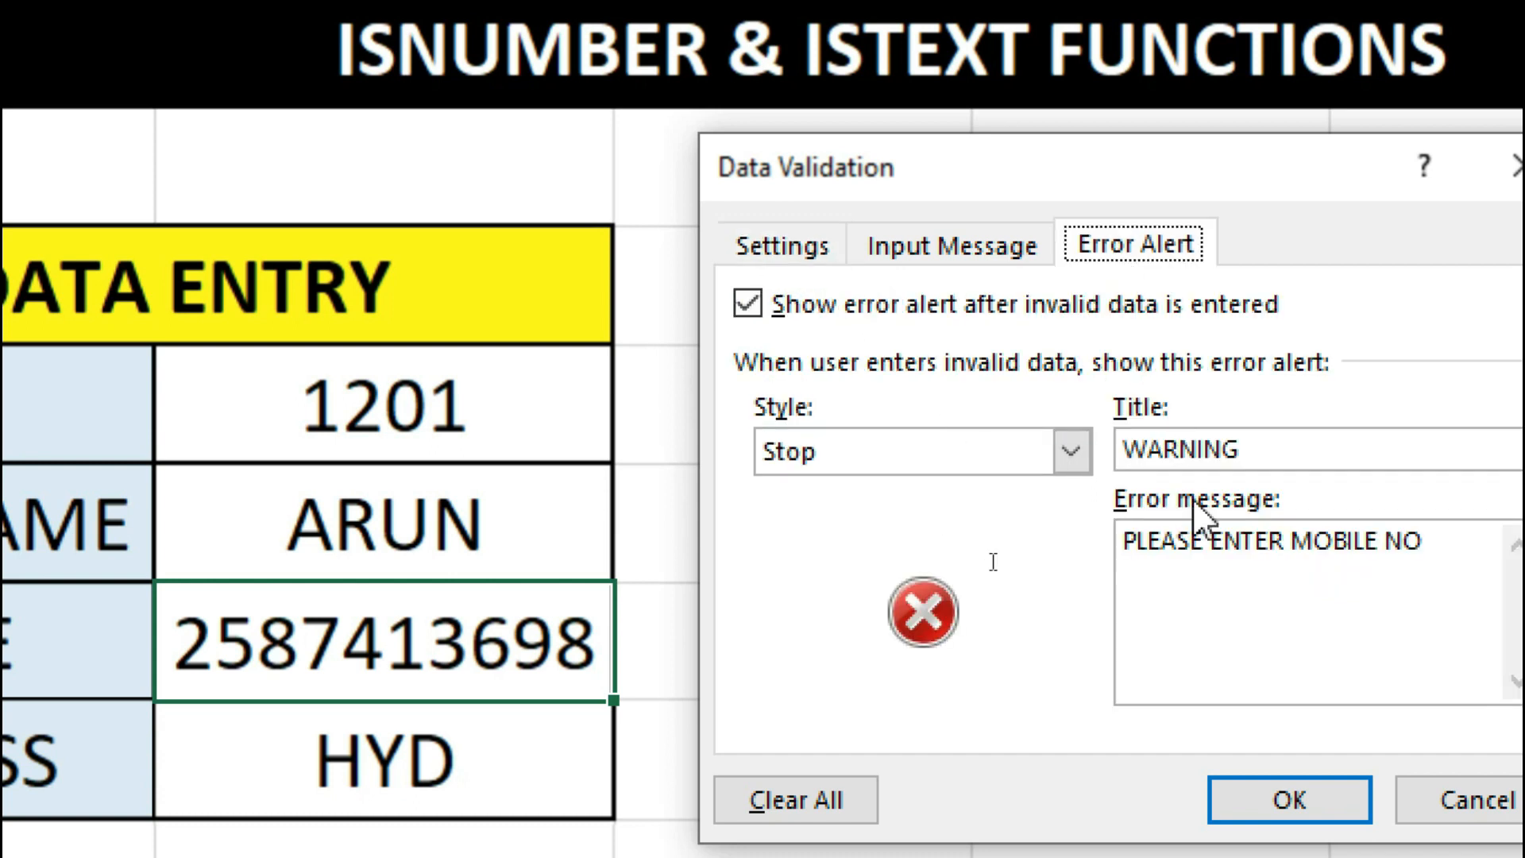
pyautogui.click(1291, 542)
pyautogui.write('VALID')
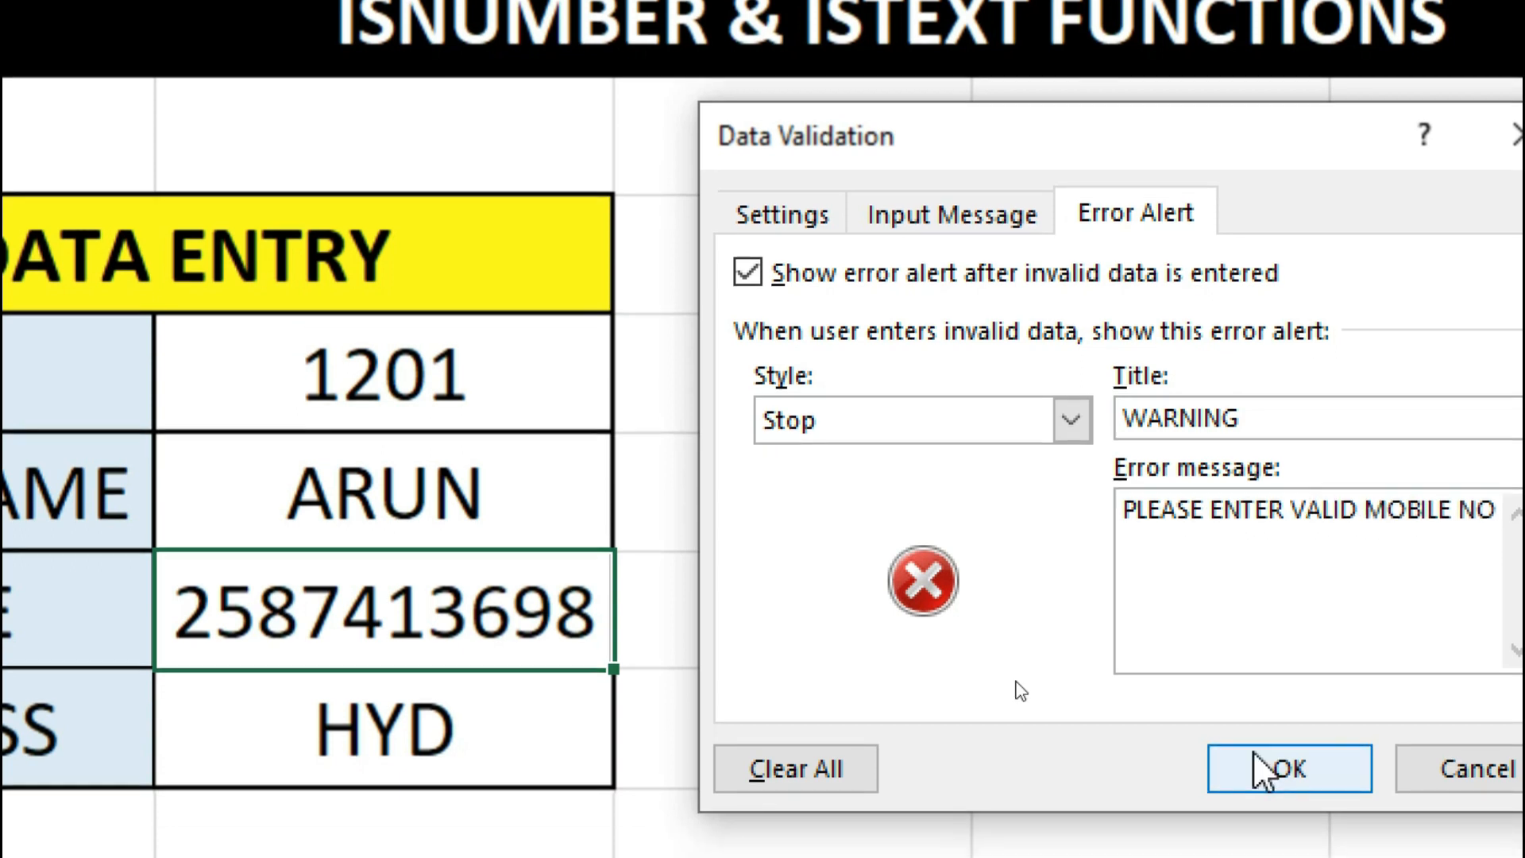
pyautogui.click(1281, 797)
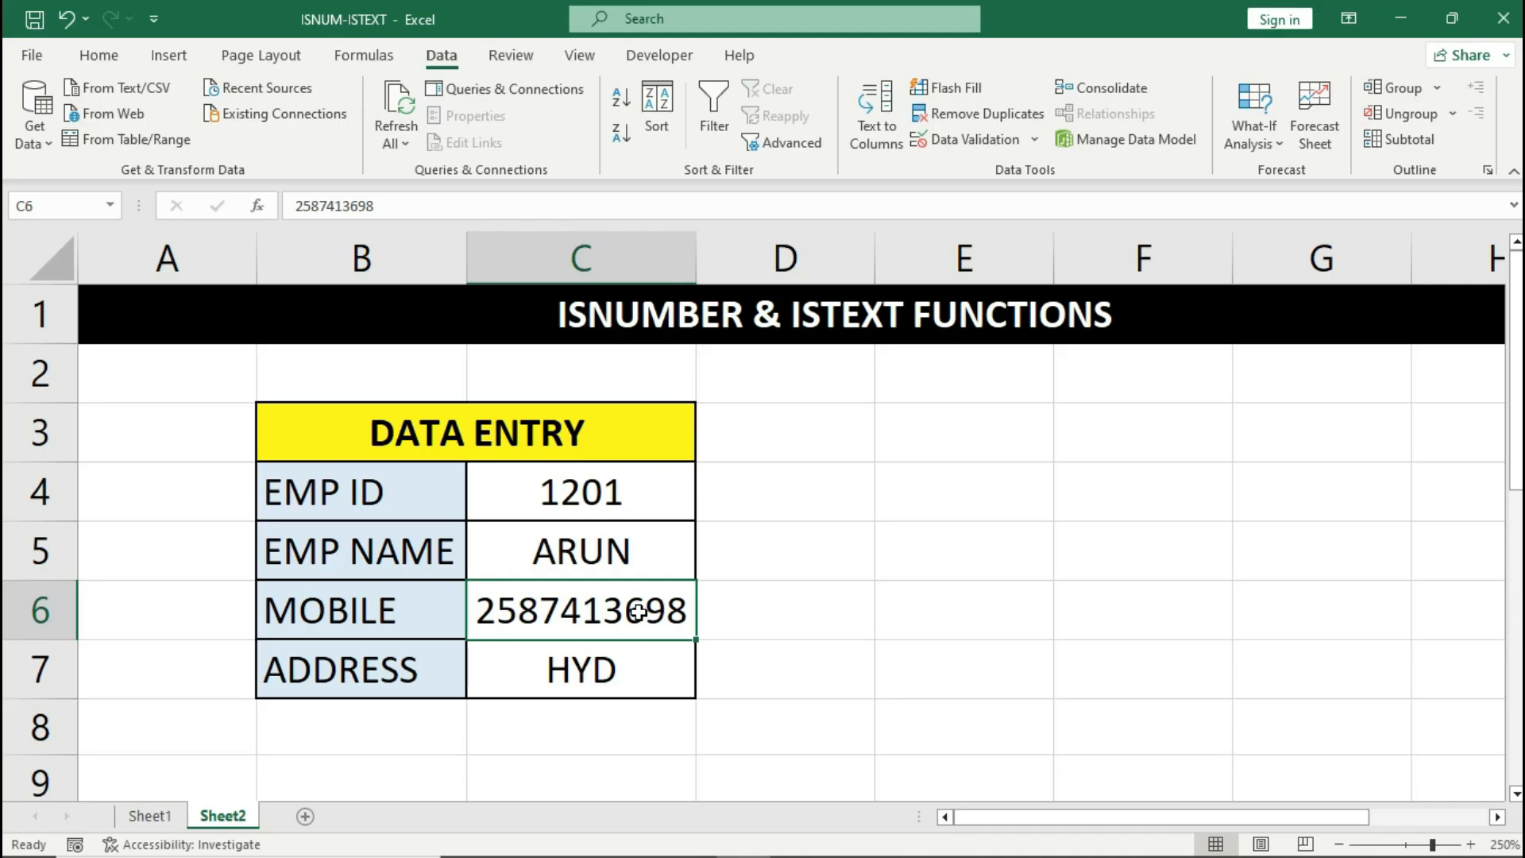
# - Clear the mobile number and confirm the 5-digit entry 85214 is rejected
pyautogui.press('BackSpace')
pyautogui.press('Return')
pyautogui.click(638, 611)
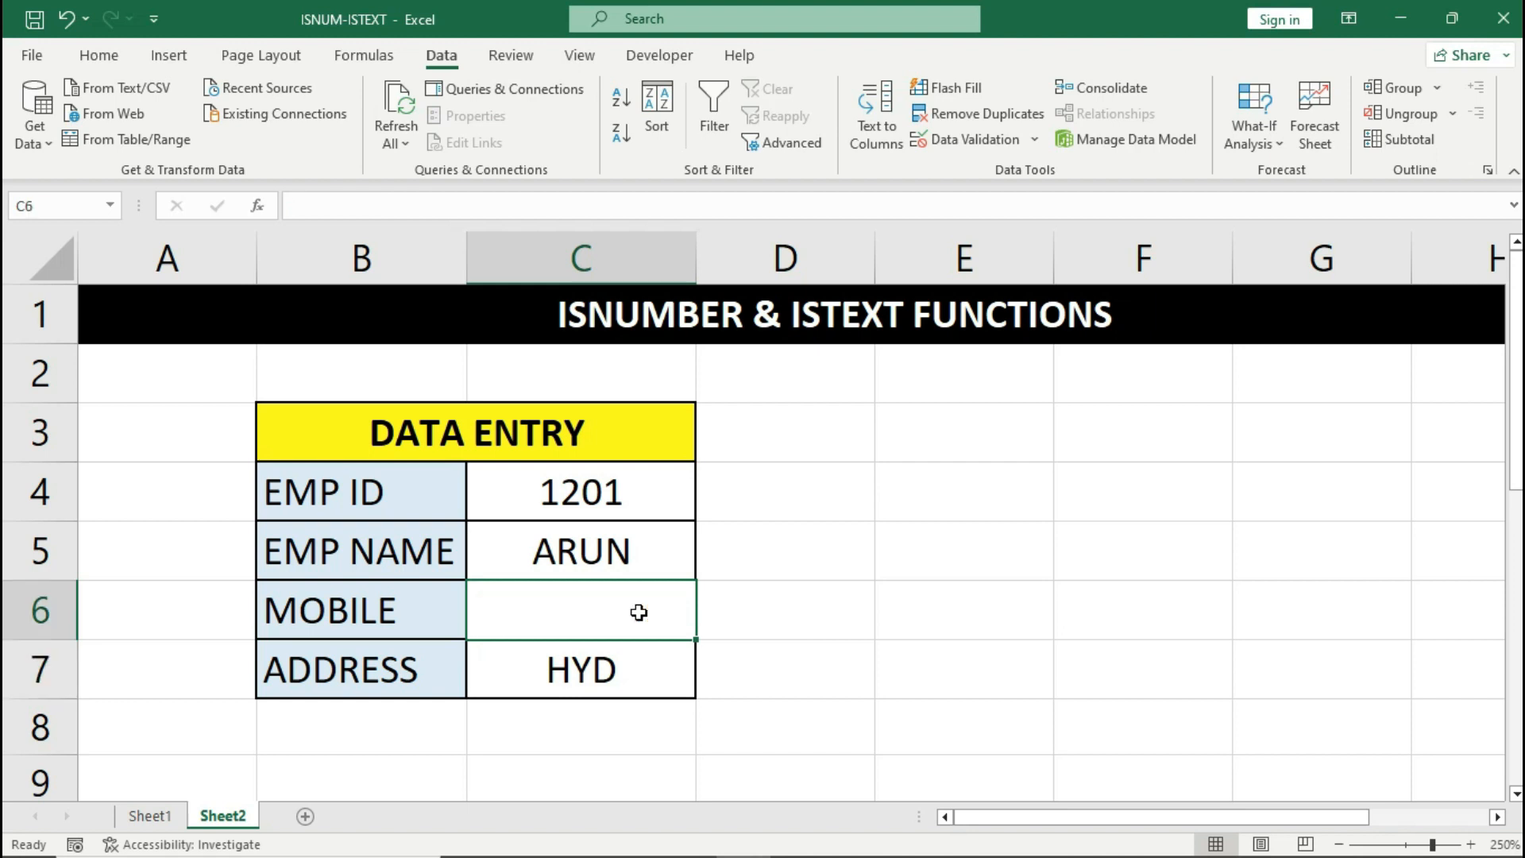
pyautogui.write('85214')
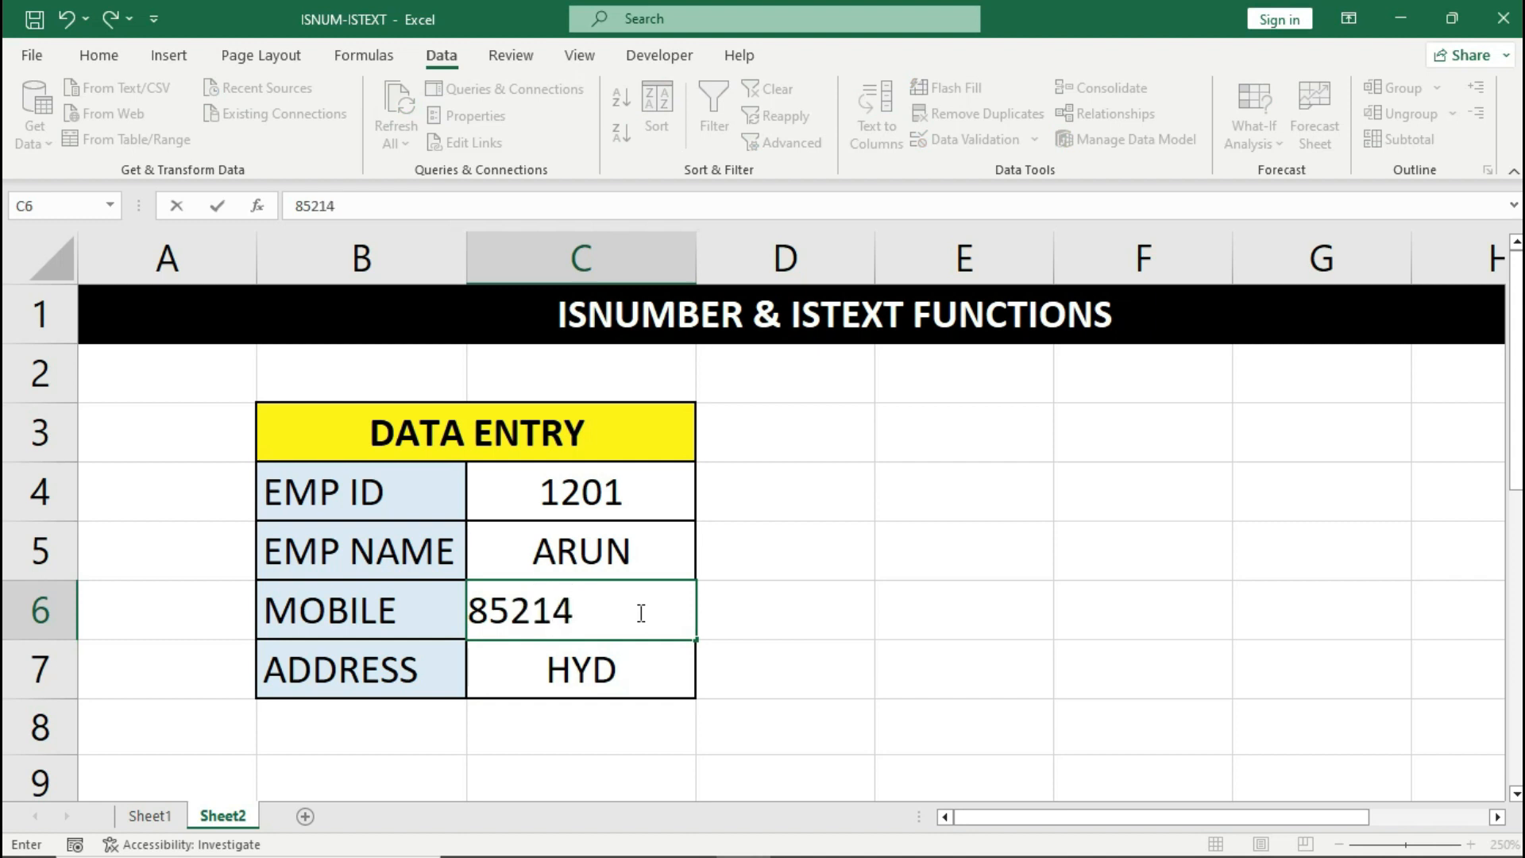
pyautogui.press('Return')
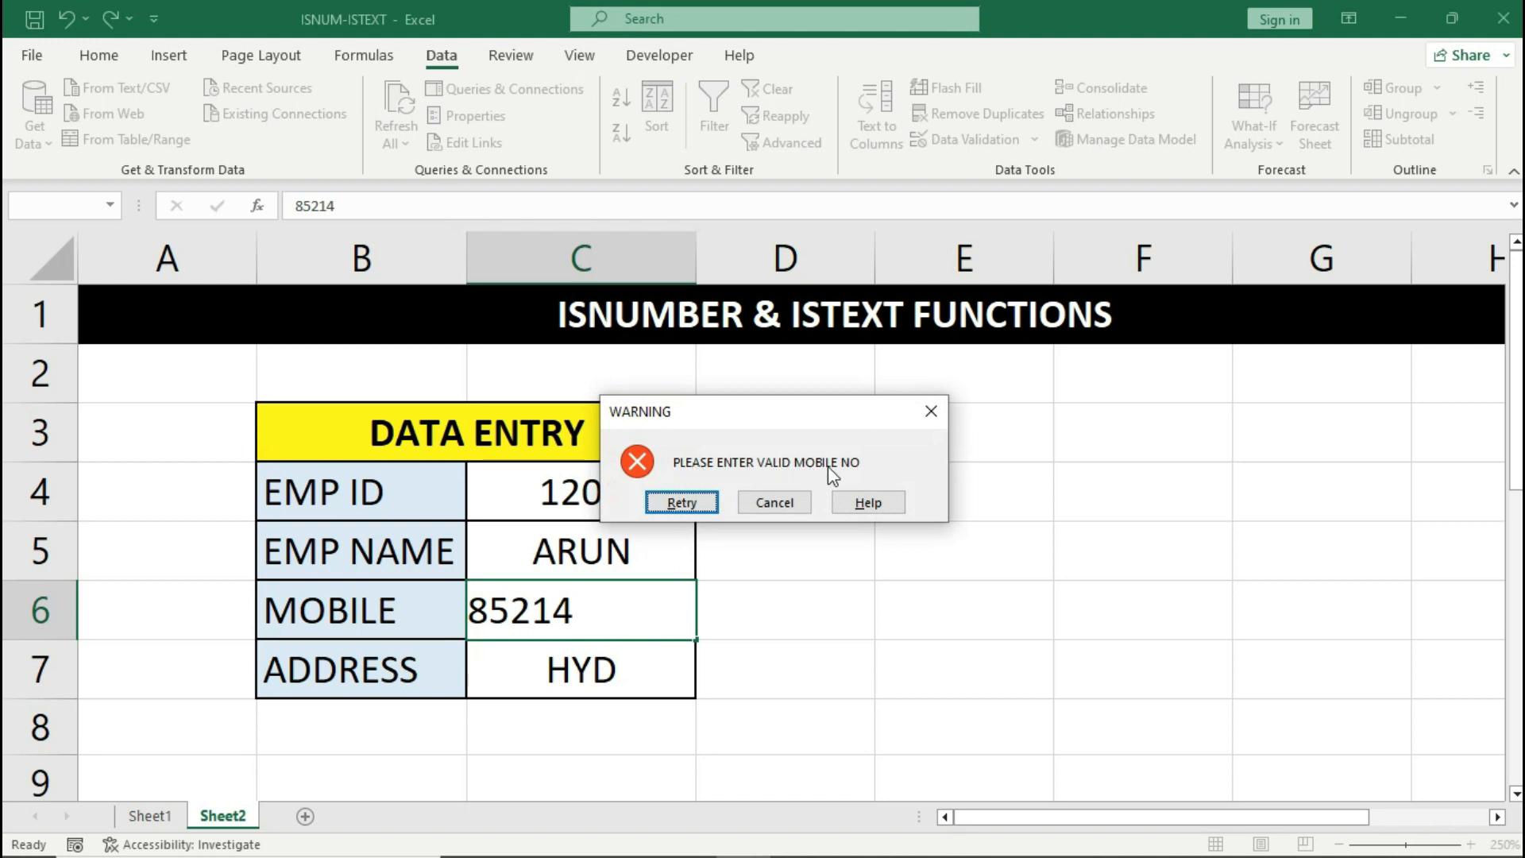
pyautogui.click(803, 501)
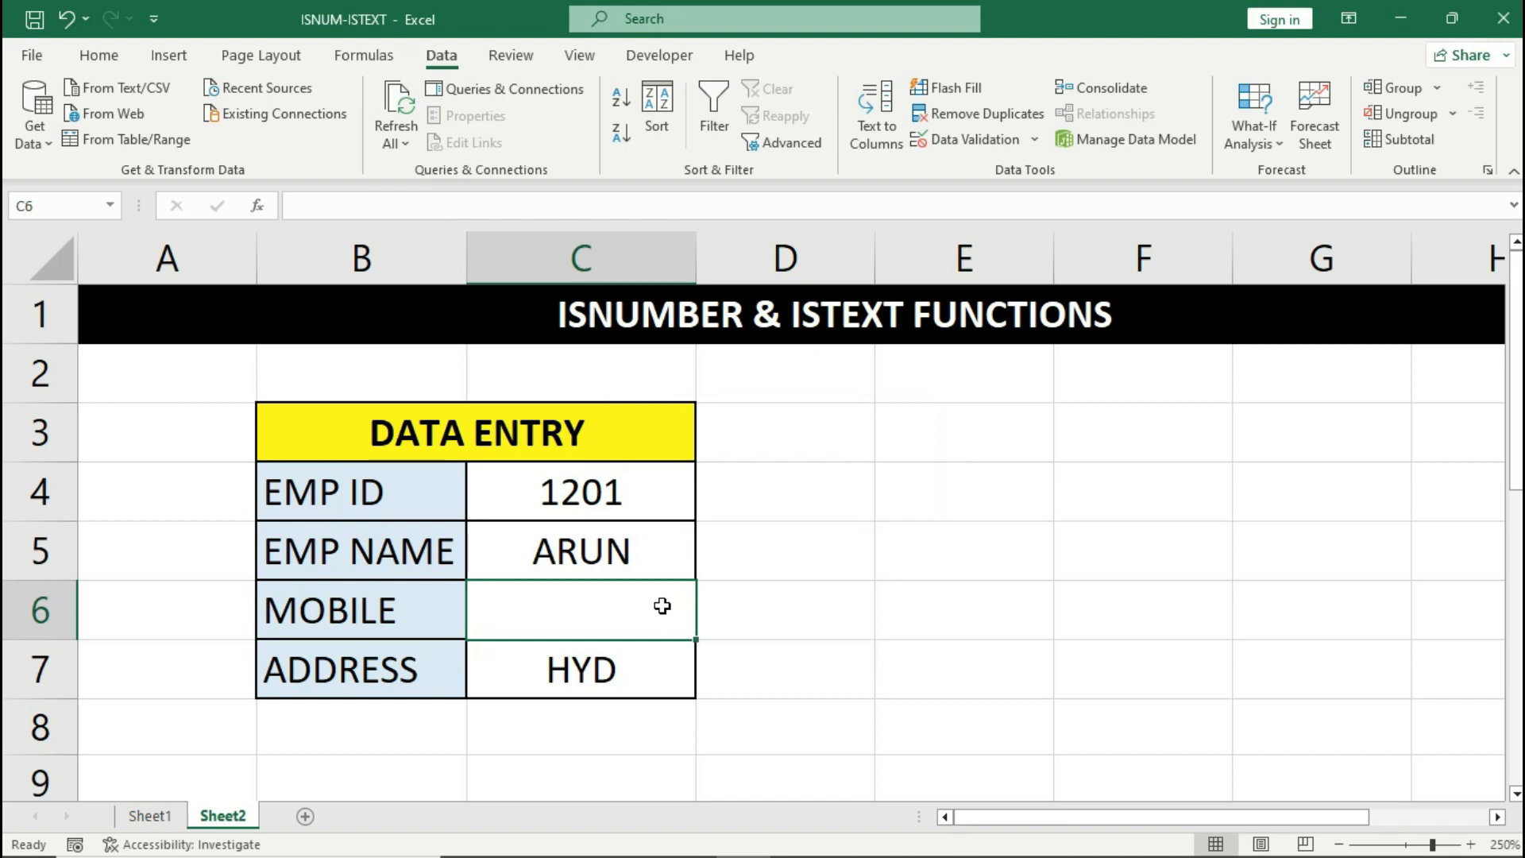
pyautogui.write('25874136987')
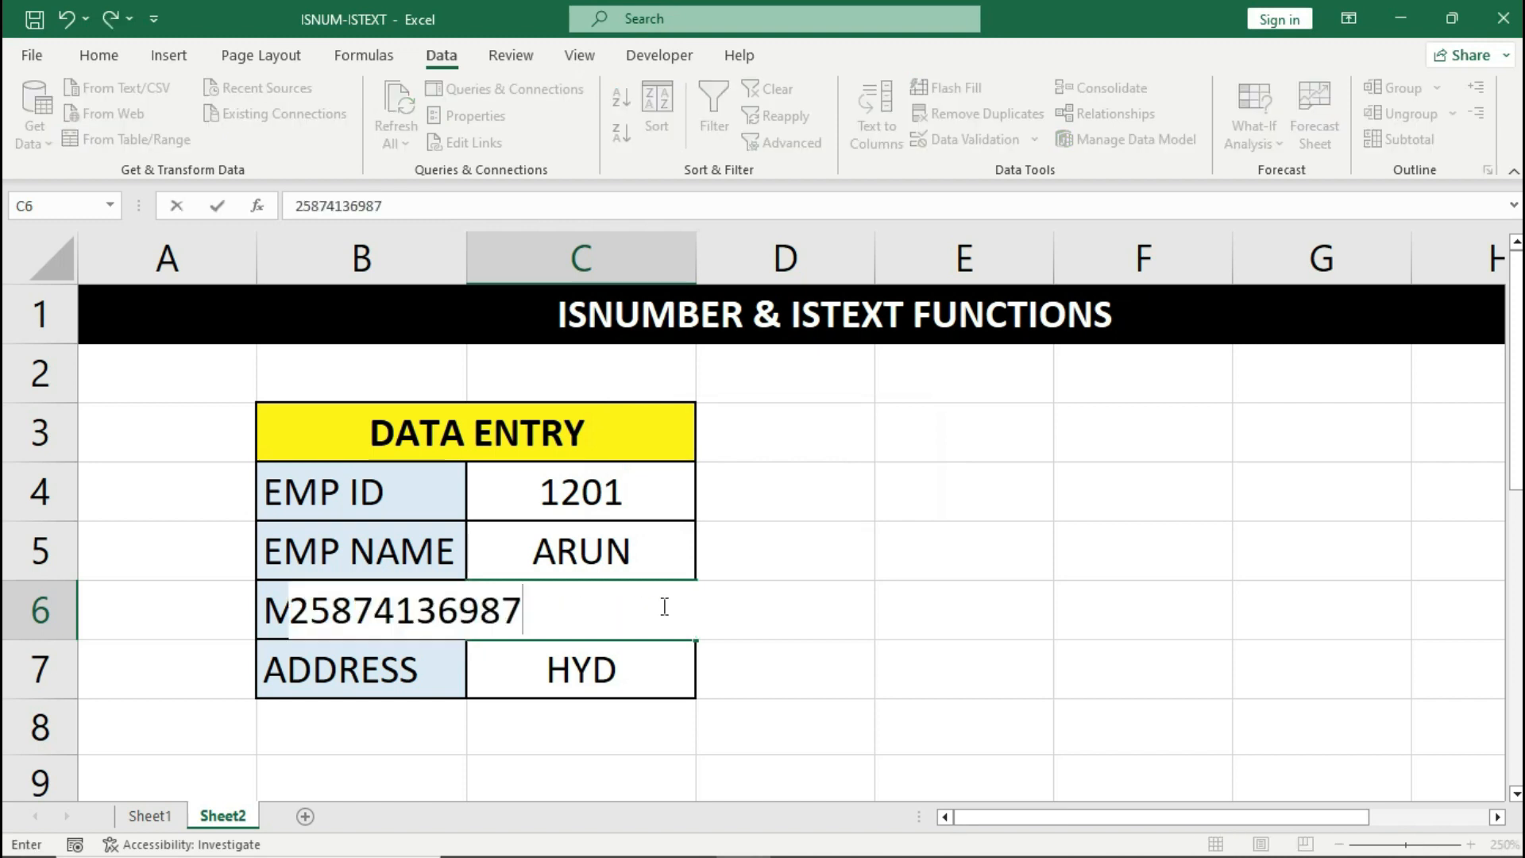
pyautogui.press('Return')
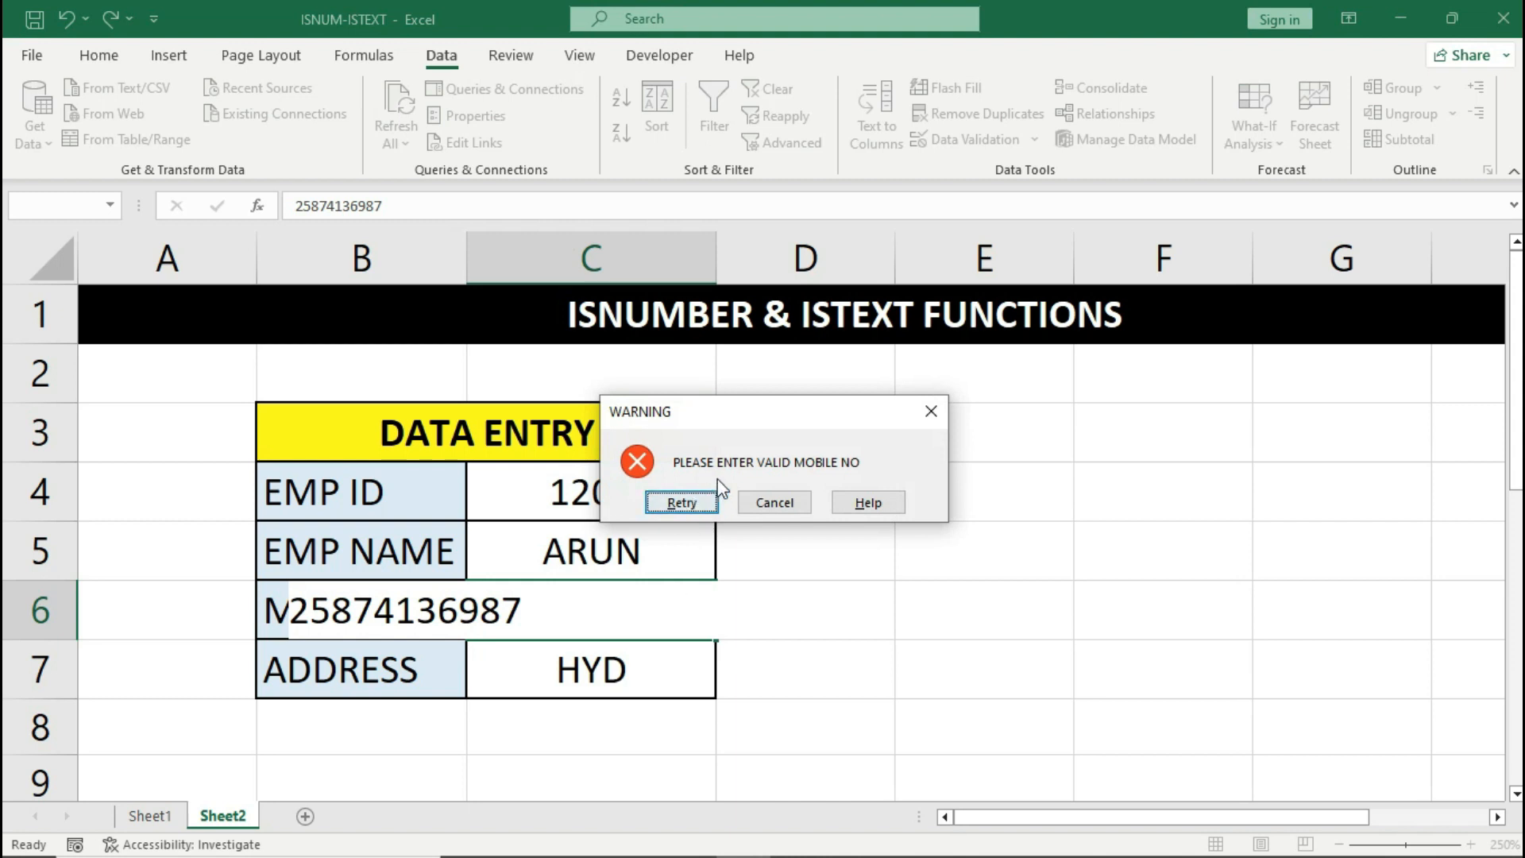
pyautogui.click(790, 507)
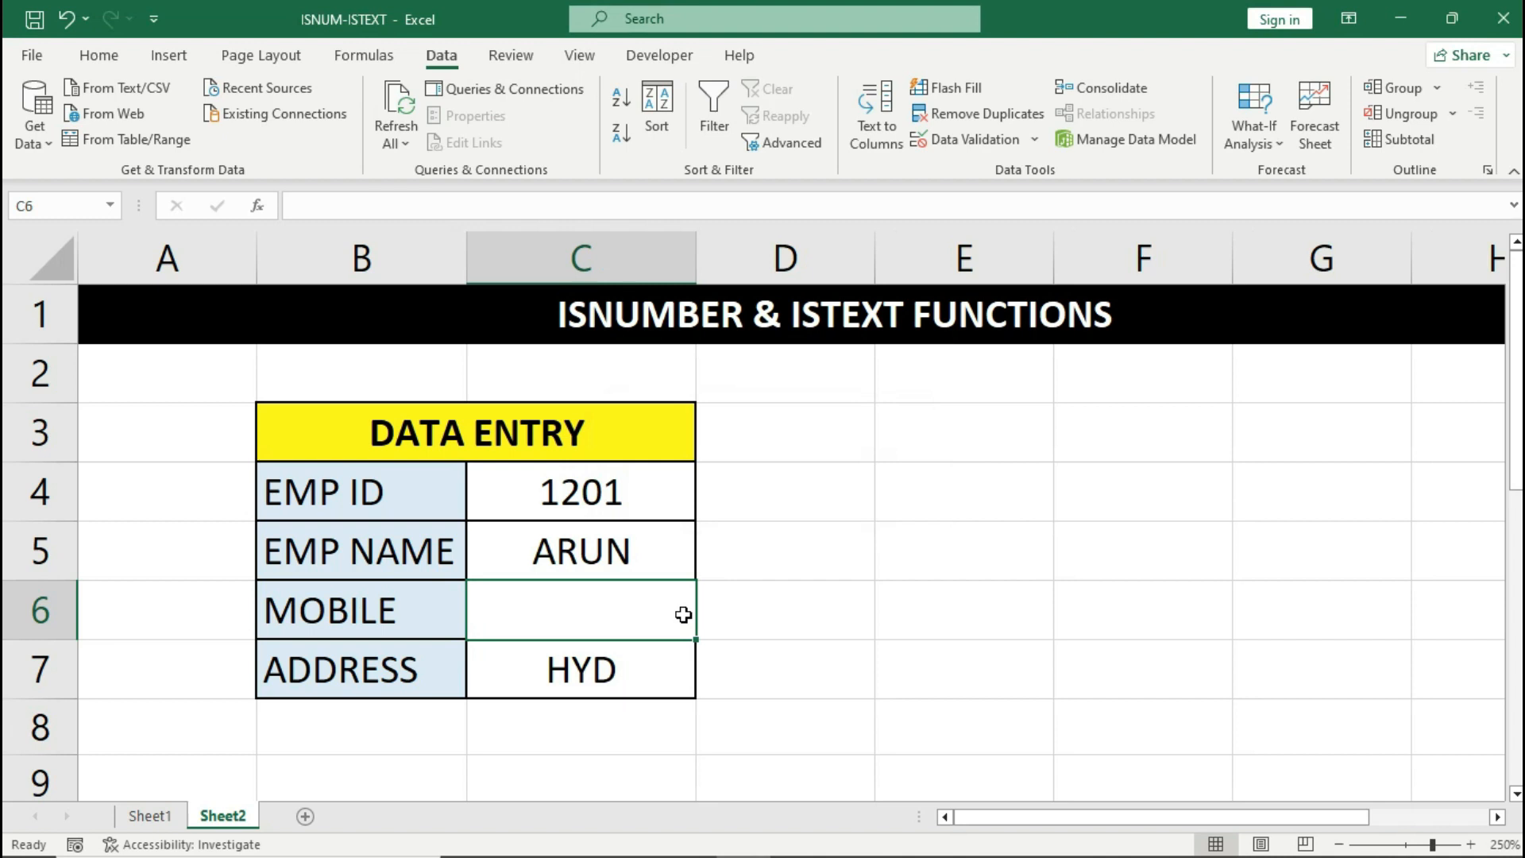
pyautogui.write('2587413698')
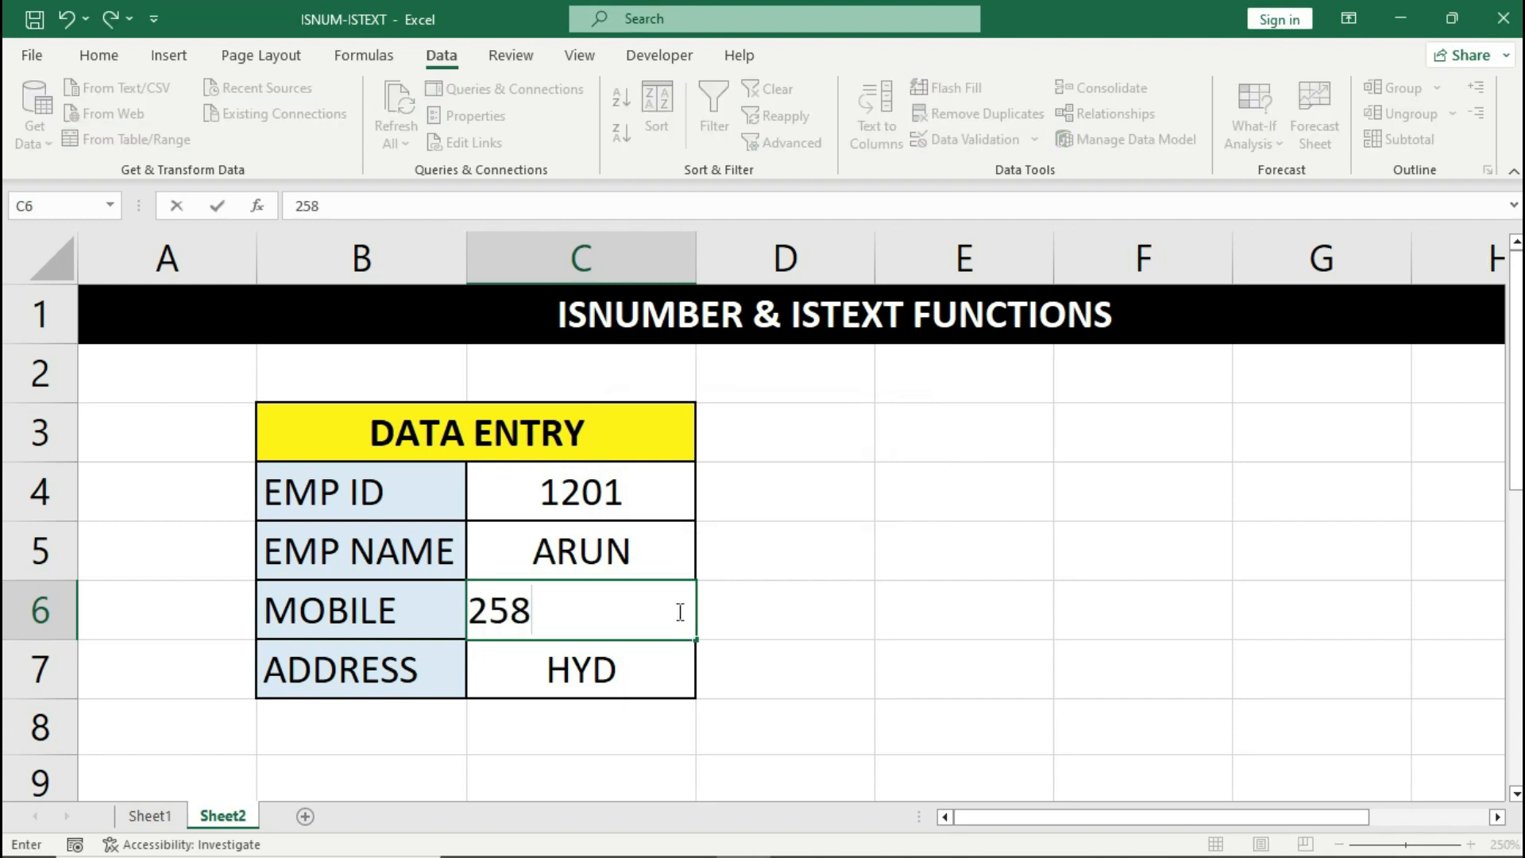
pyautogui.press('Return')
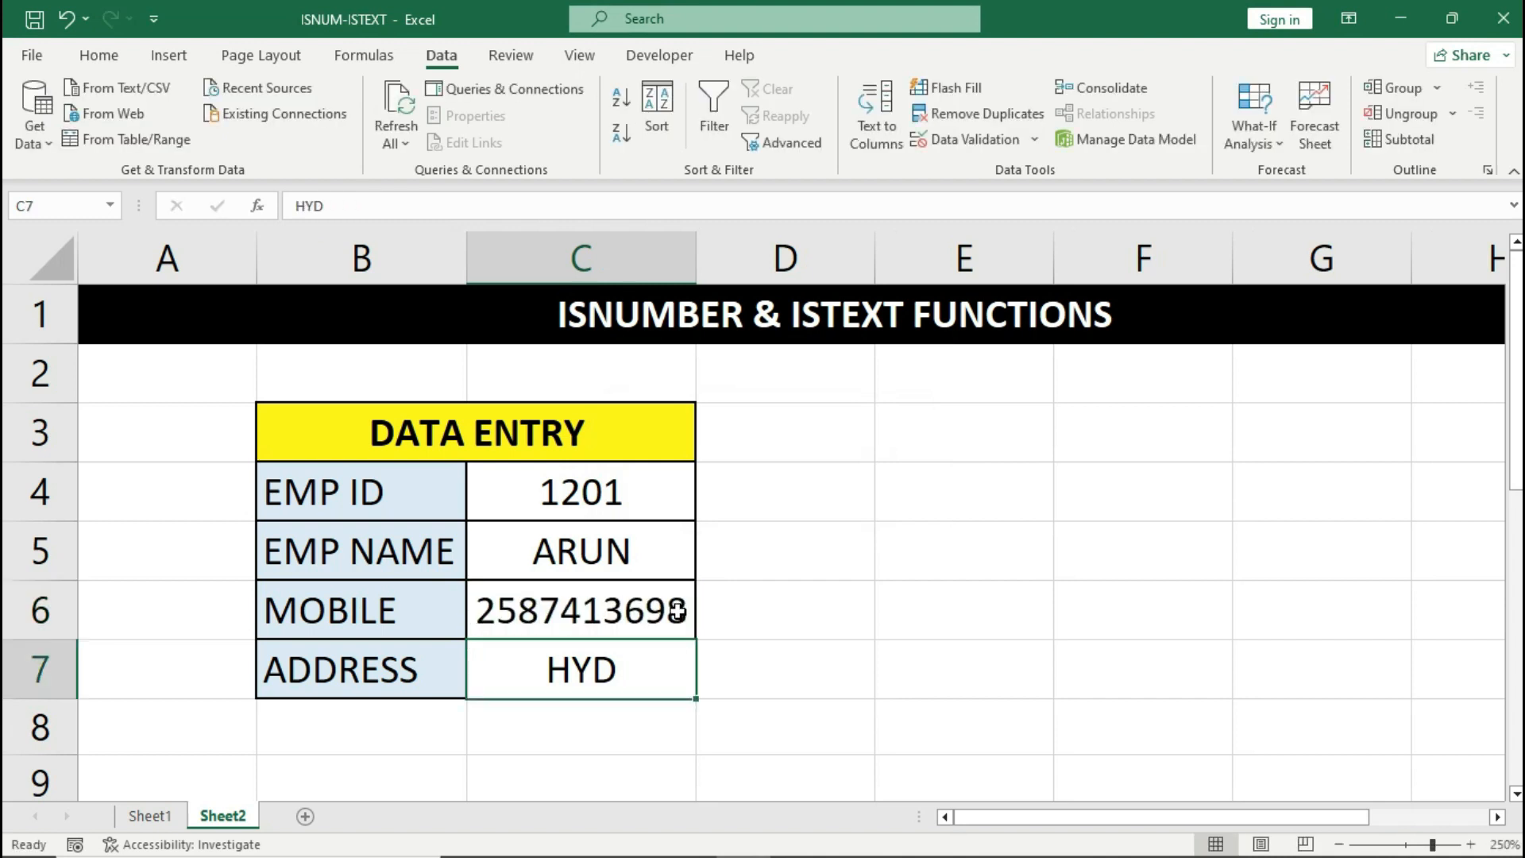